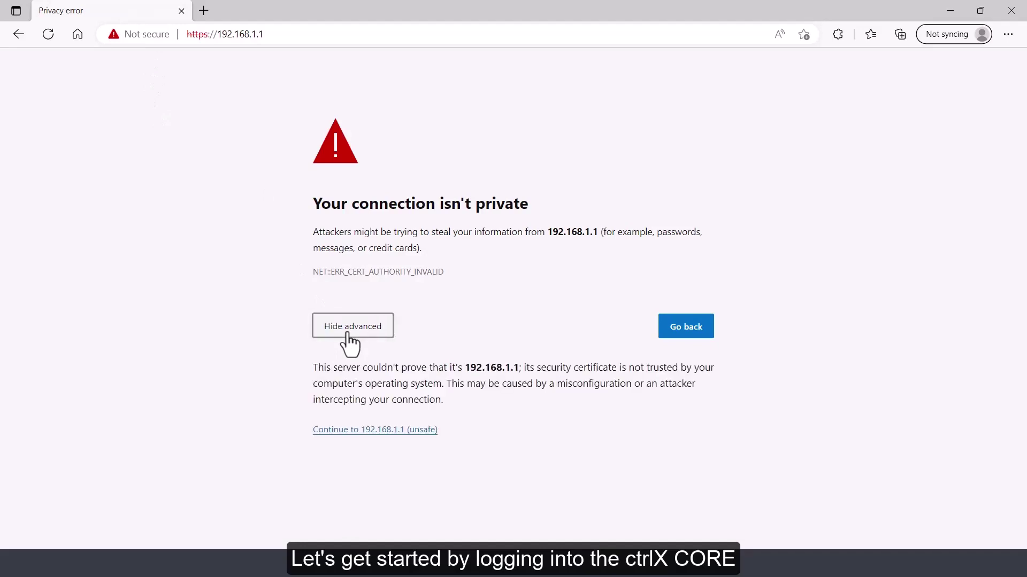
Bypass the certificate warning and log in with the default username and password, accepting the terms
left_click(394, 431)
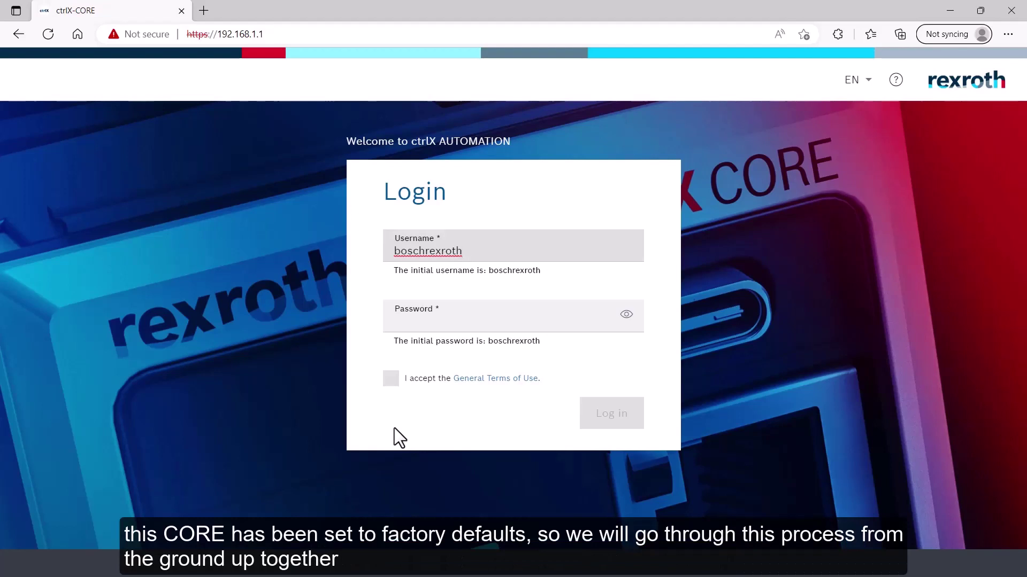
left_click_drag(527, 258, 320, 222)
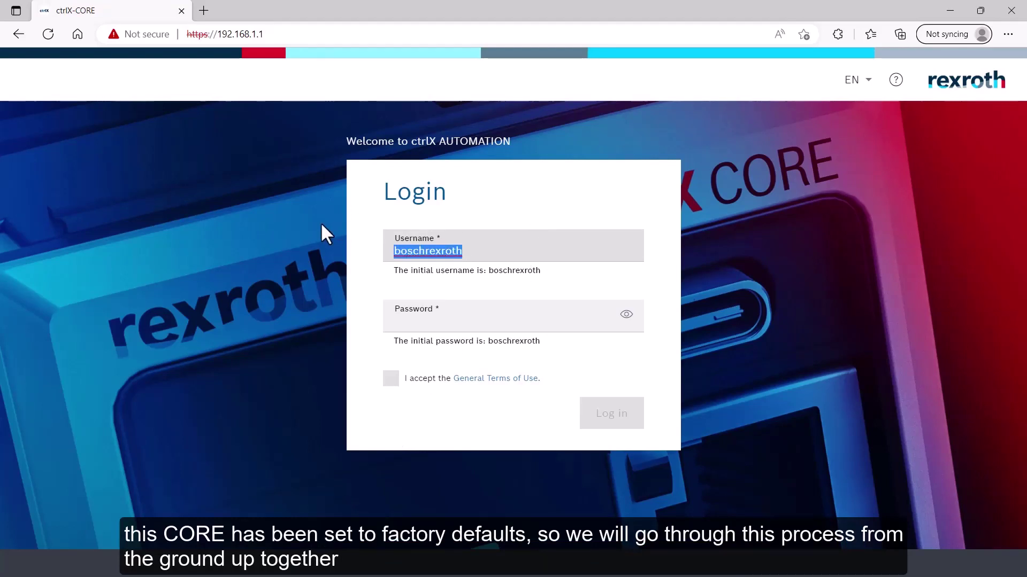
left_click(426, 317)
type("boschrexroth")
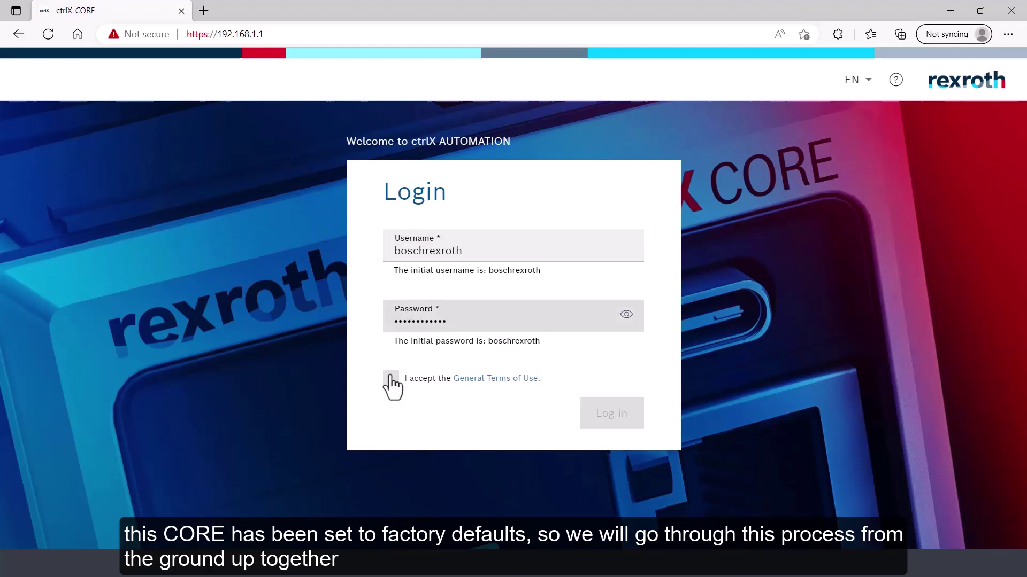
left_click(390, 381)
left_click(611, 435)
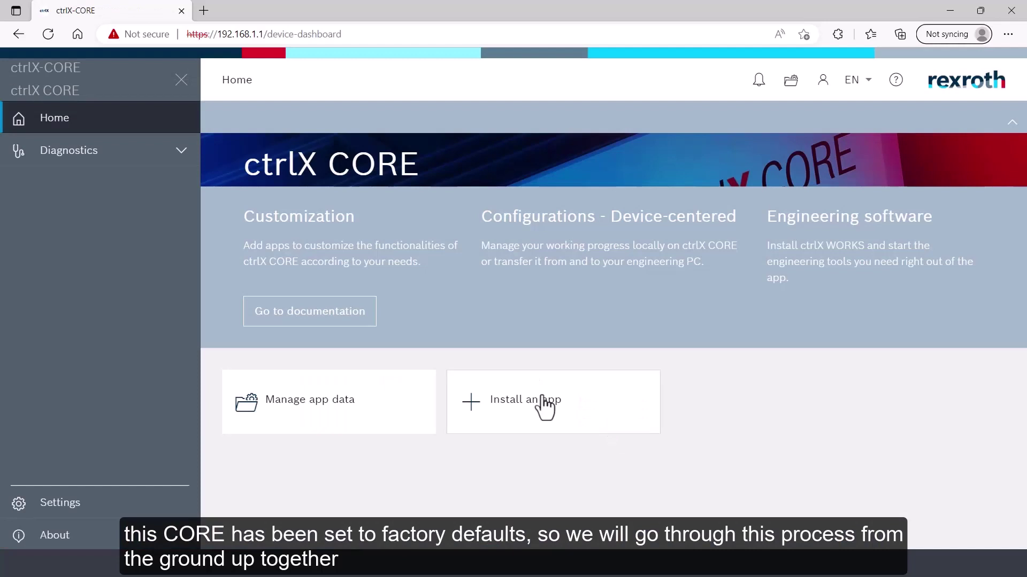
Go to Settings > Apps and show, then hide, the preinstalled system apps
left_click(65, 514)
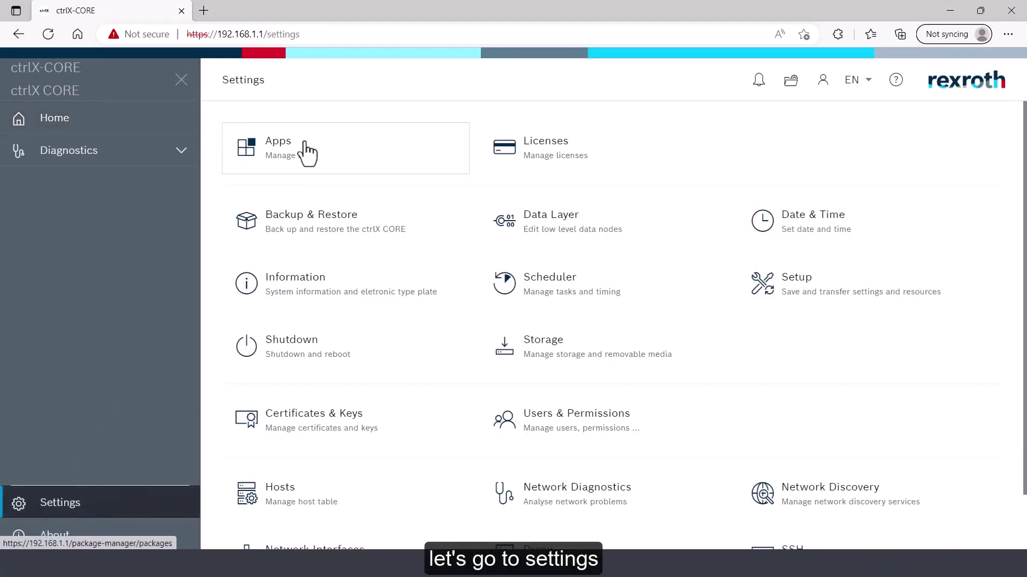
left_click(307, 155)
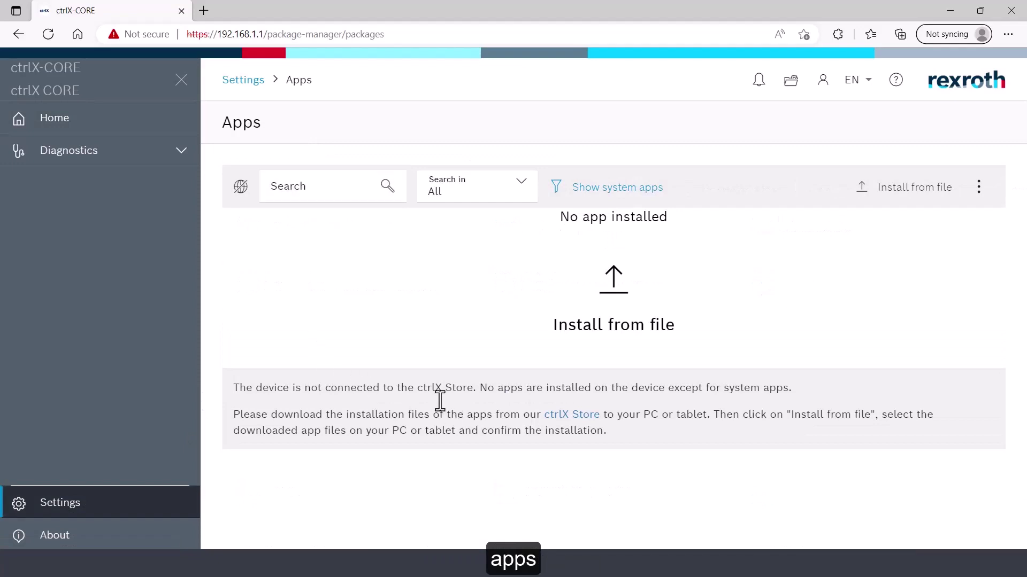
left_click(643, 199)
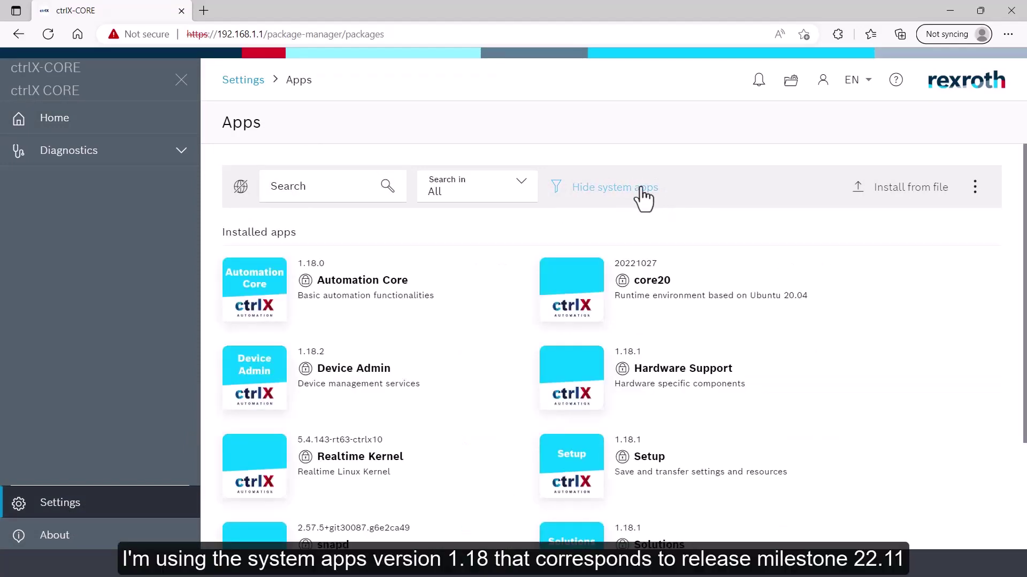
mouse_move(316, 282)
left_click(598, 201)
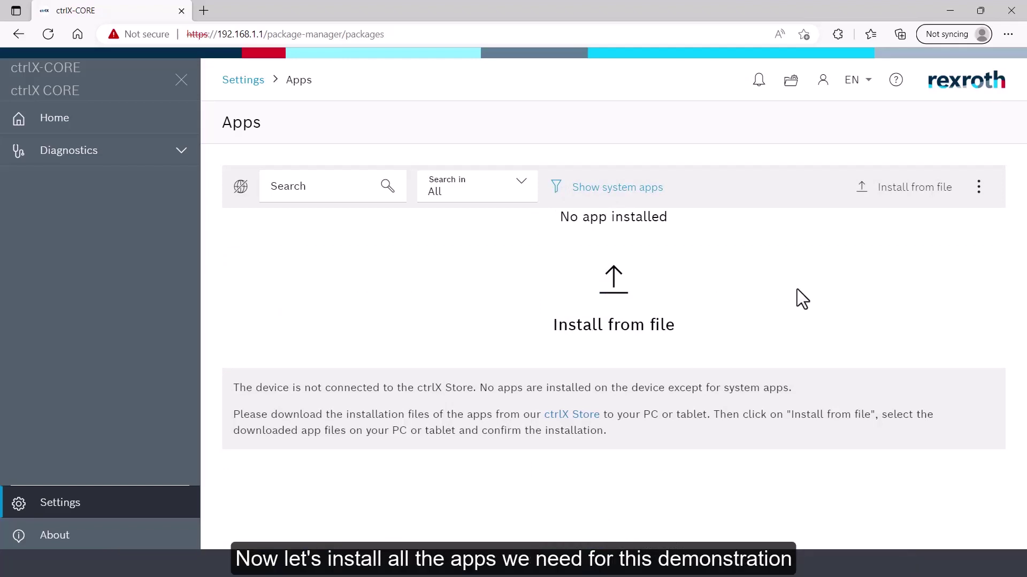
Install the Telegraf, Node RED and InfluxDB .app files from disk in one go
left_click(908, 195)
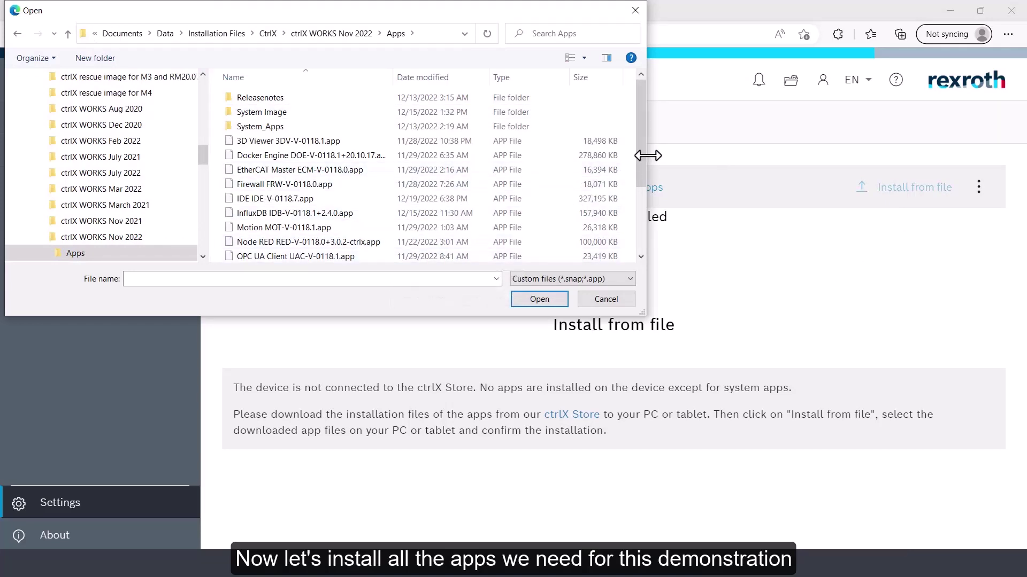
left_click_drag(643, 158, 646, 229)
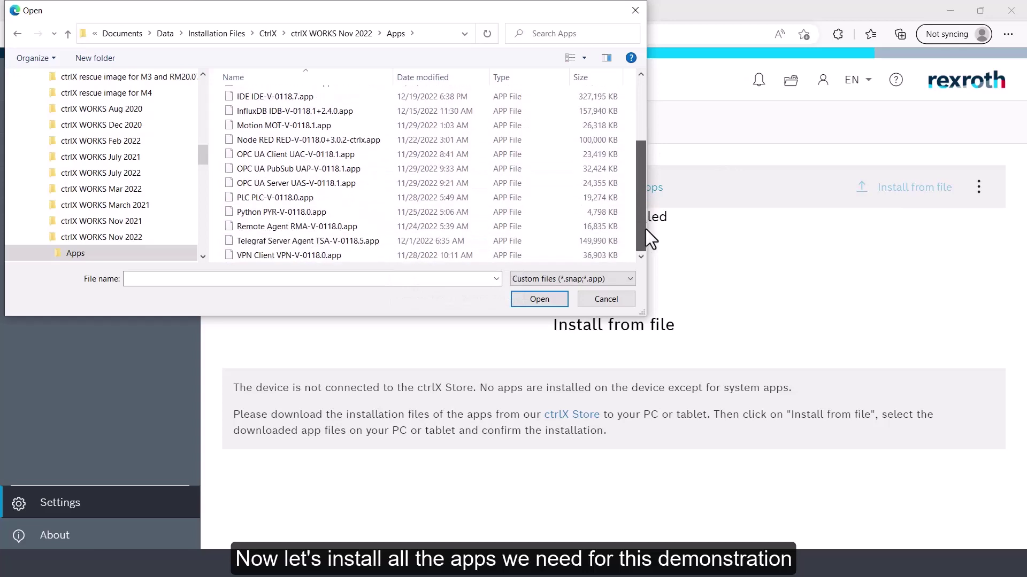
left_click(391, 240)
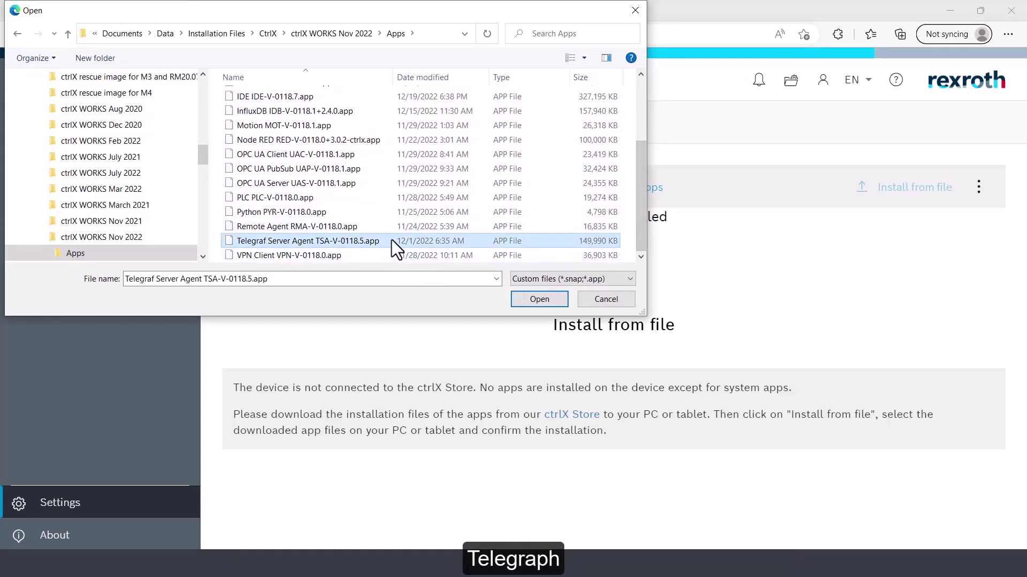
left_click(341, 133, "ctrl")
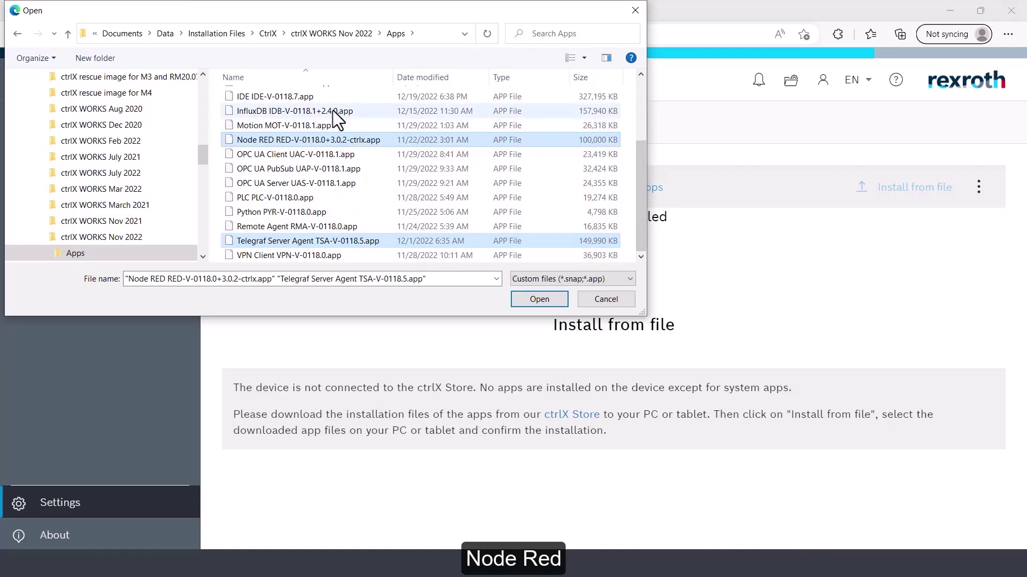
left_click(336, 112, "ctrl")
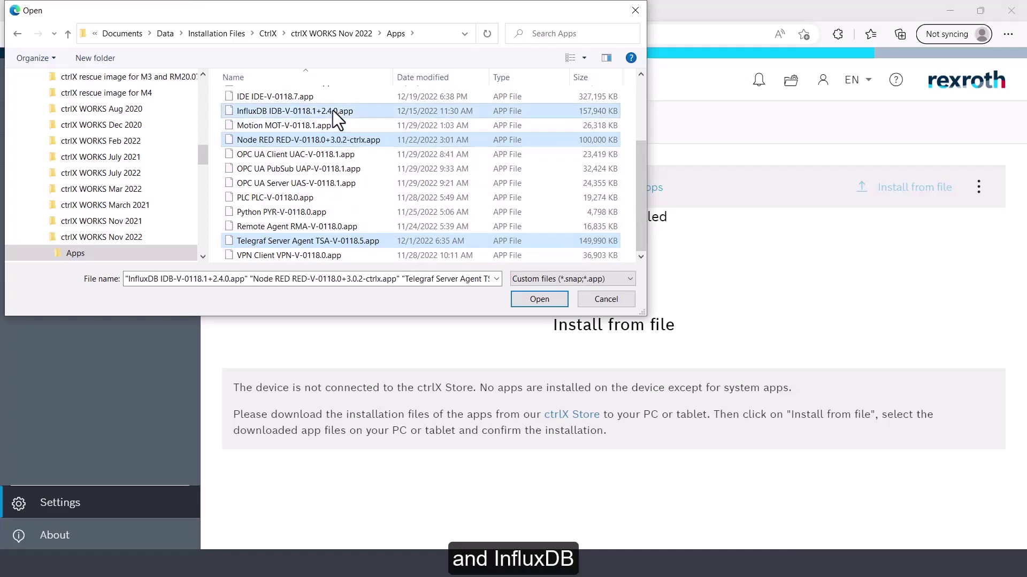
left_click(544, 301)
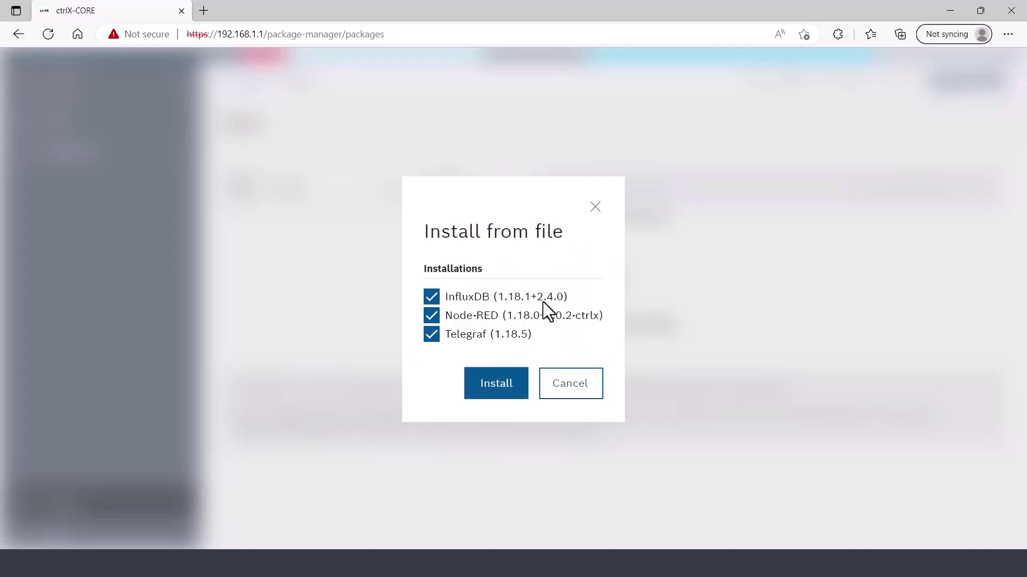
left_click(506, 386)
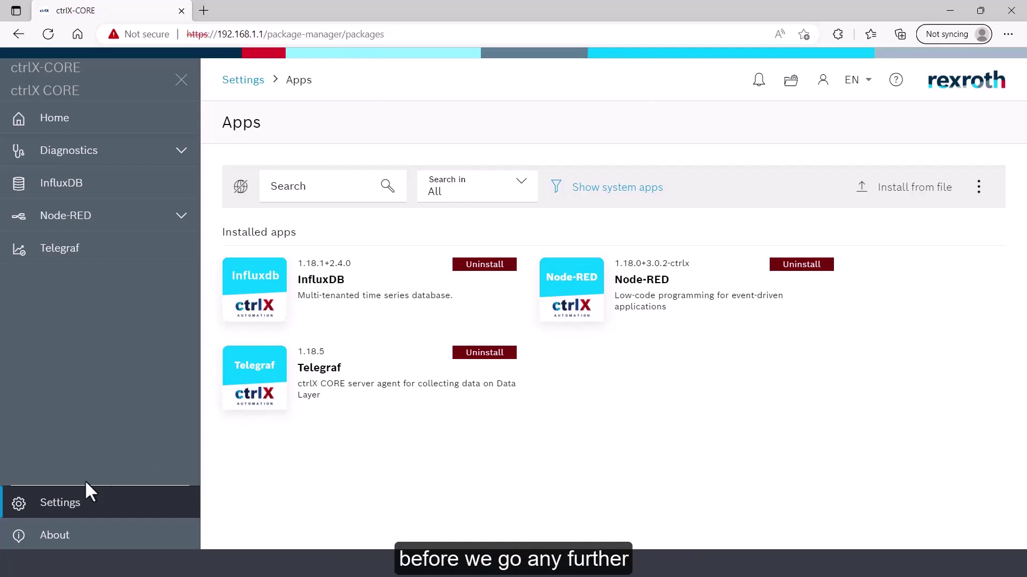
Assign the browser's date, time and America/New_York timezone to the device and save
left_click(83, 511)
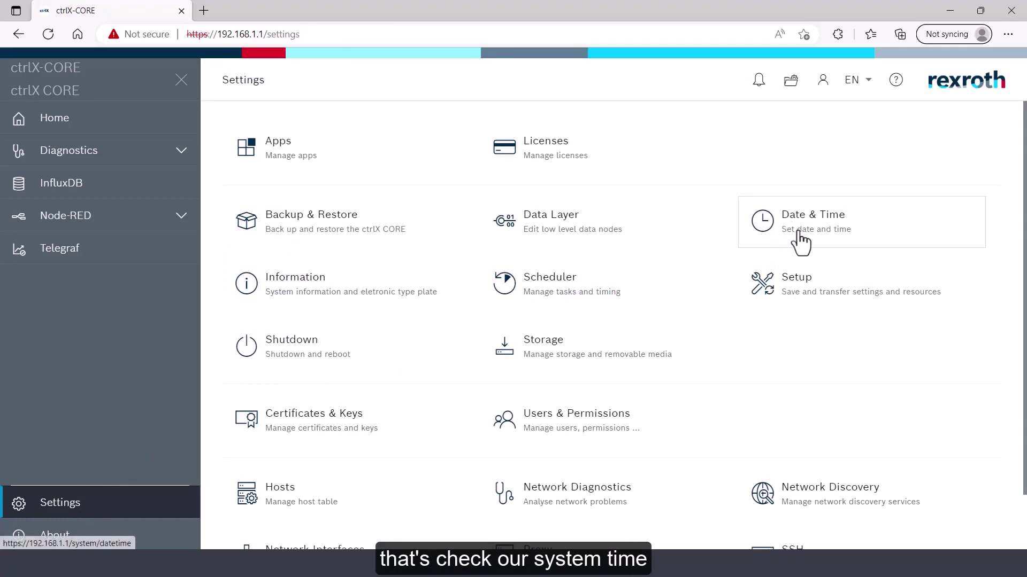
left_click(771, 231)
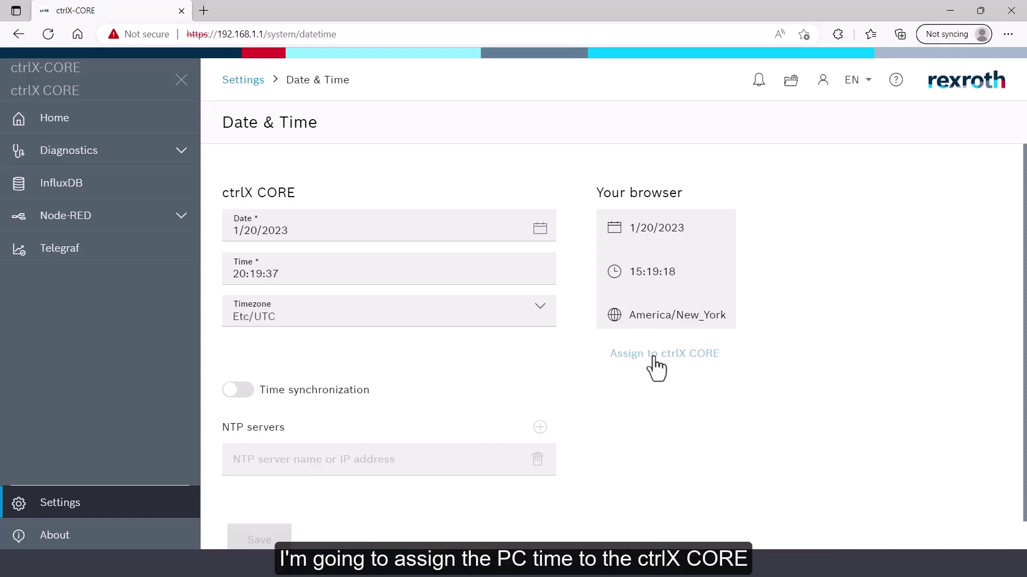
left_click(653, 357)
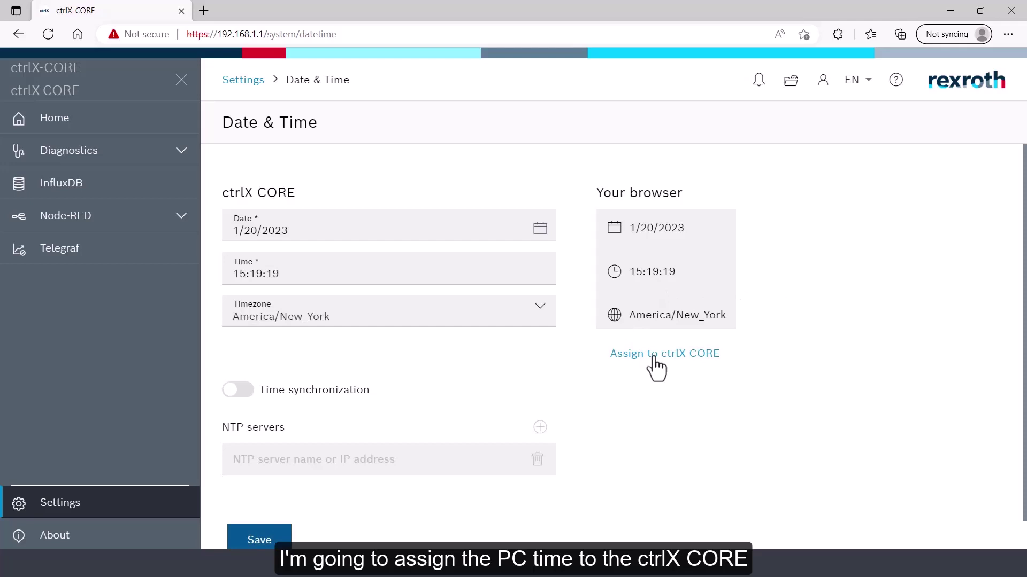
left_click(260, 540)
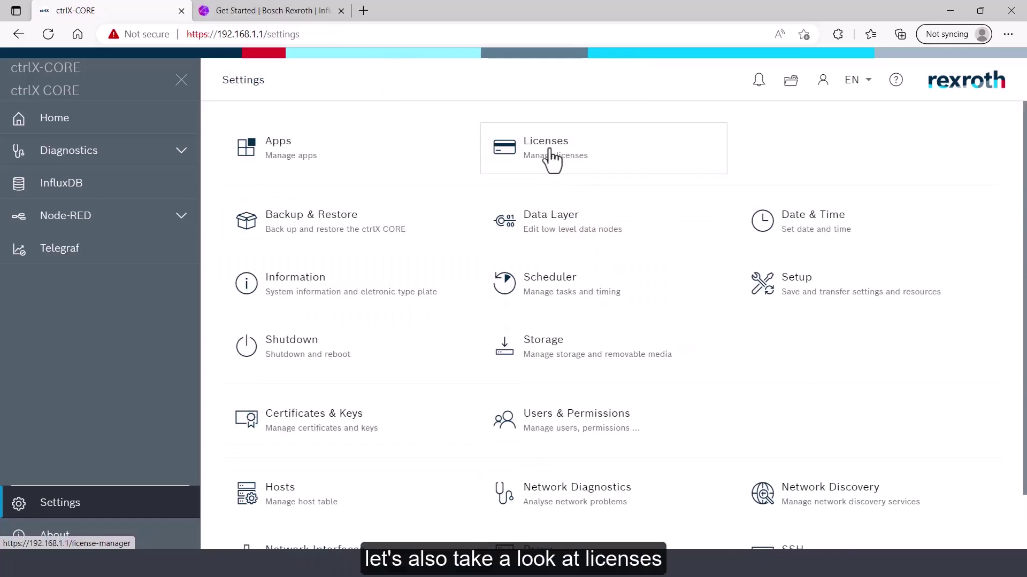
Check the Licenses list for InfluxDB, Node-RED and Telegraf, then return Home
left_click(552, 161)
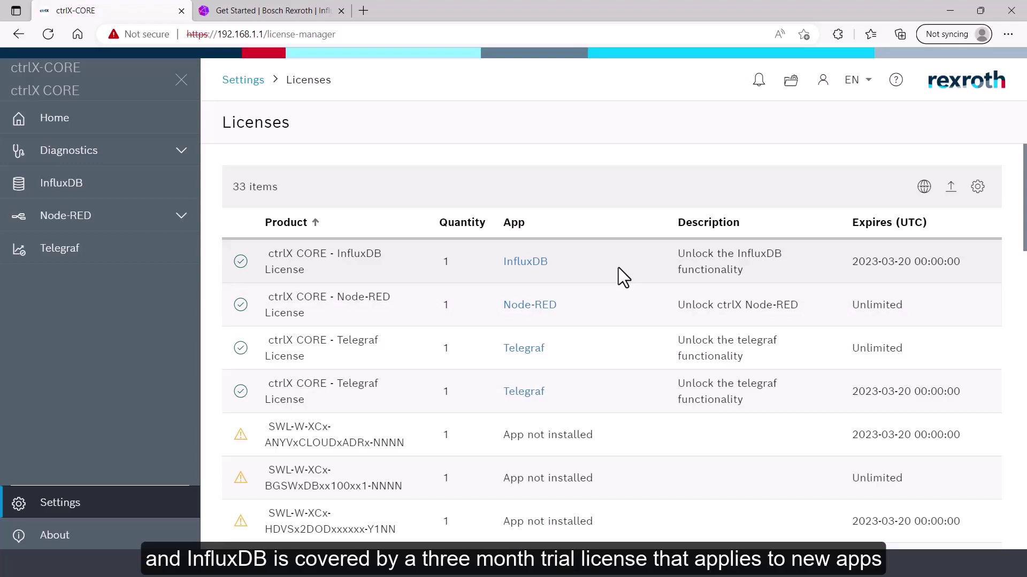
left_click(86, 128)
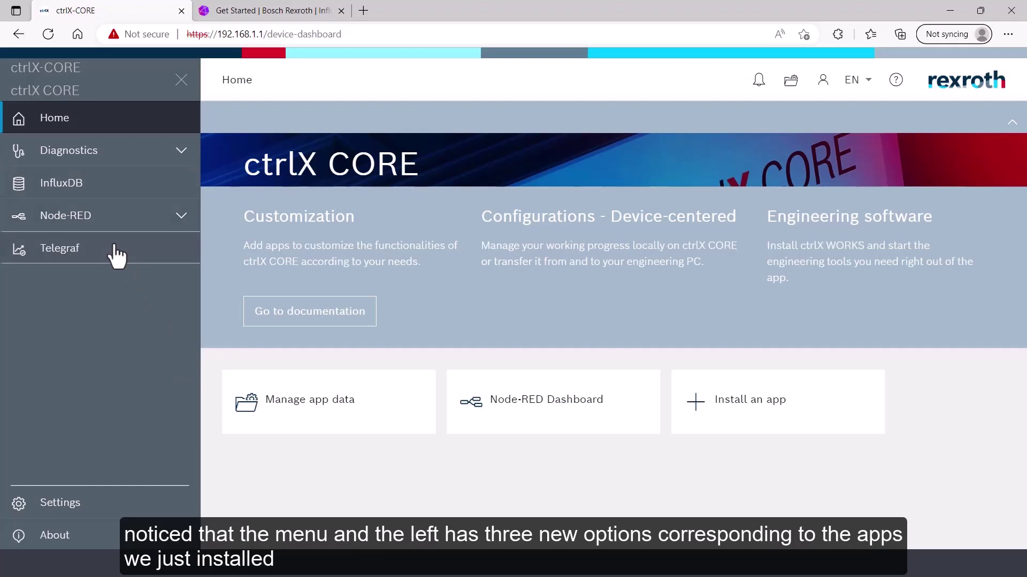
Launch InfluxDB's initial setup and enter the initial username and password twice
left_click(75, 184)
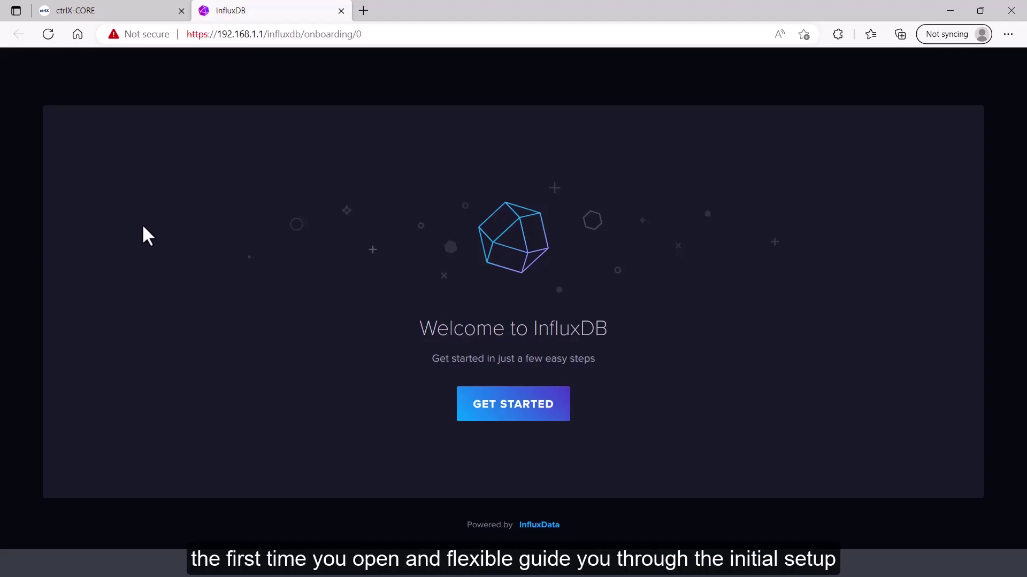
left_click(520, 417)
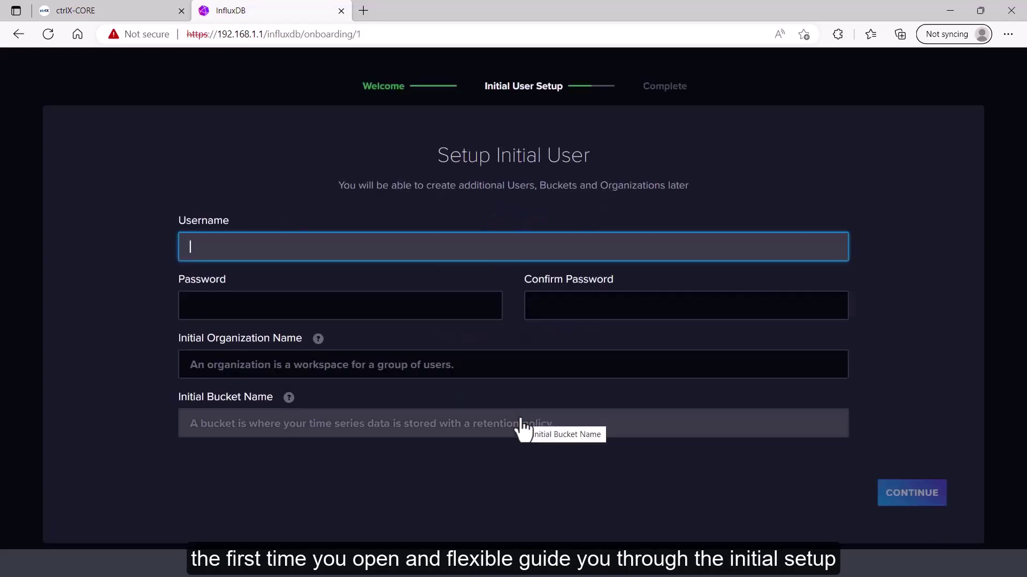
type("boschrexroth")
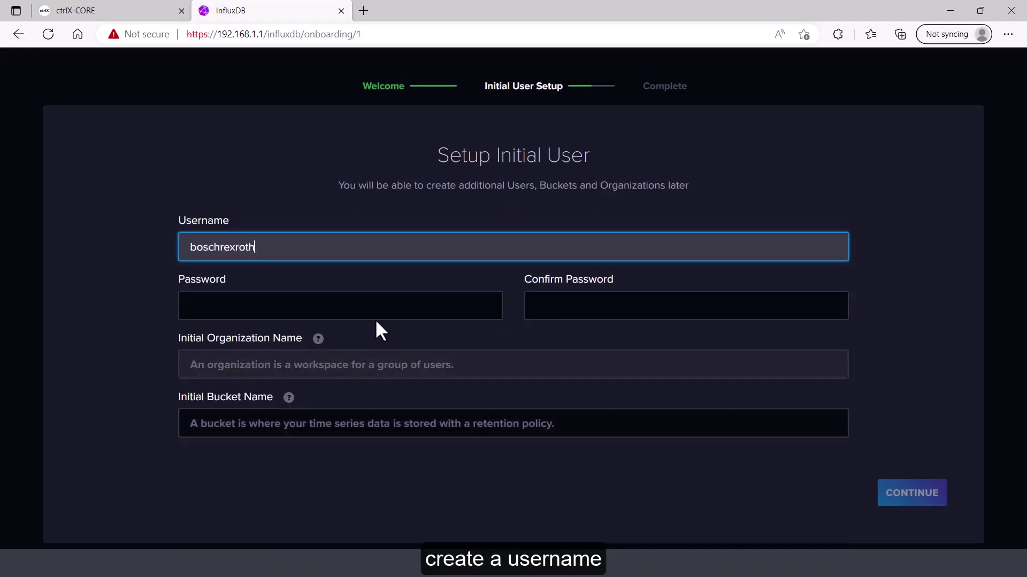
left_click(375, 304)
type("password")
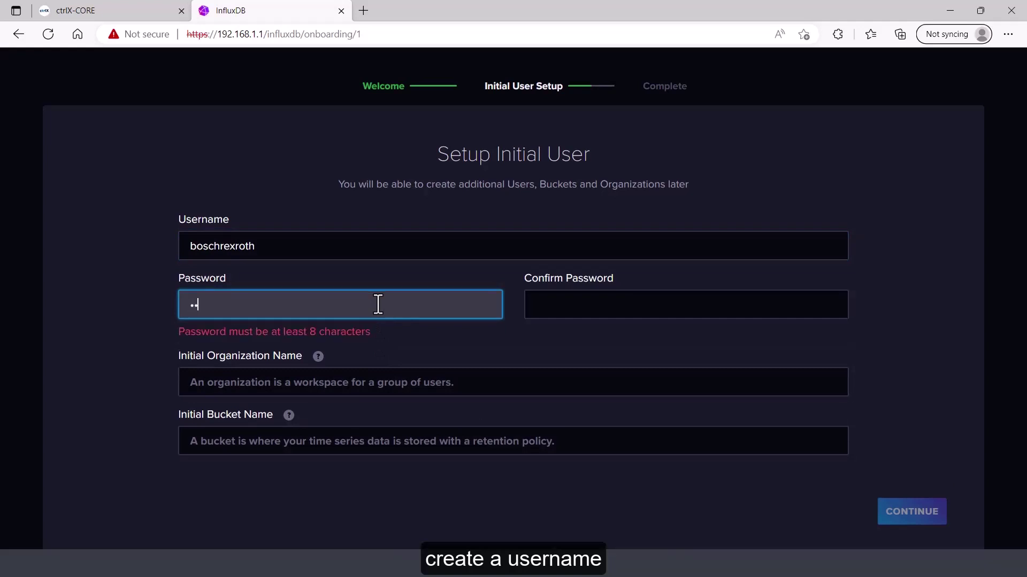
type("roth")
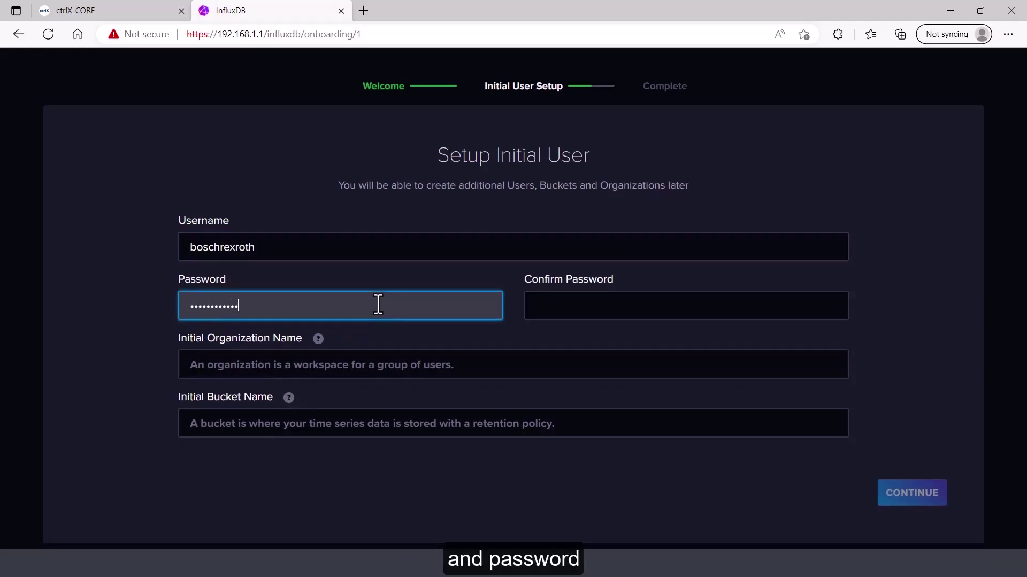
left_click(542, 316)
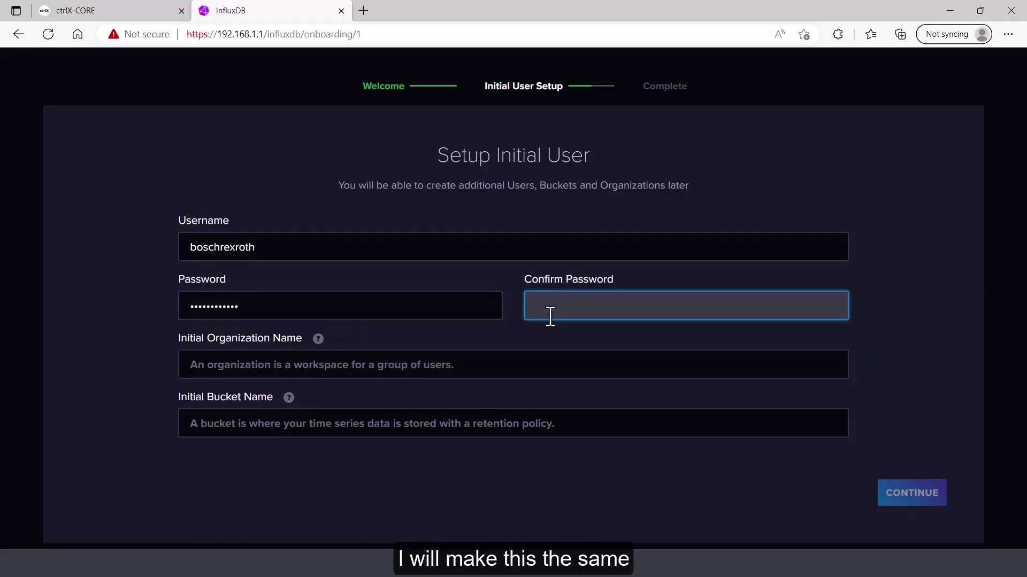
type("poschrexro")
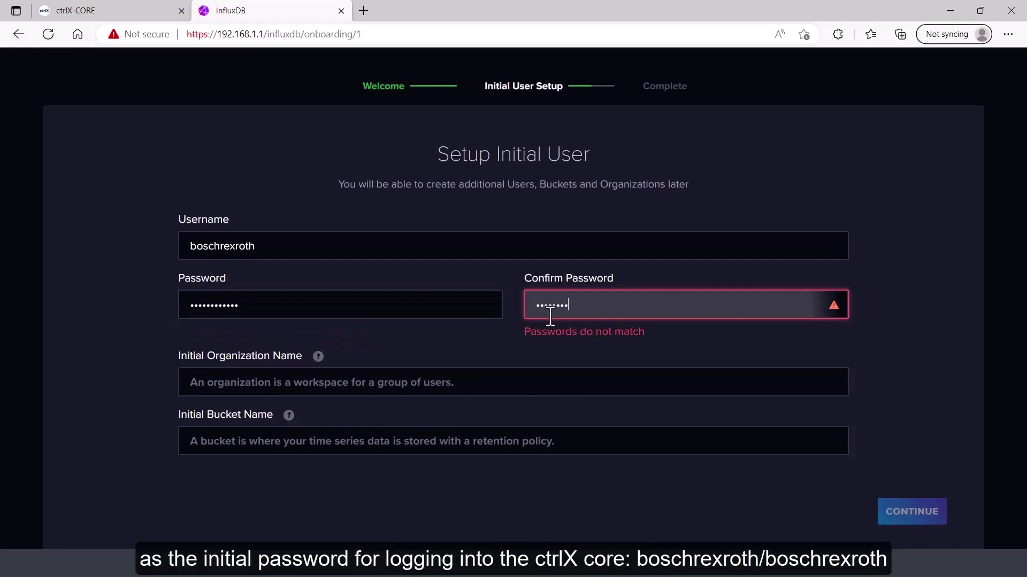
type("th")
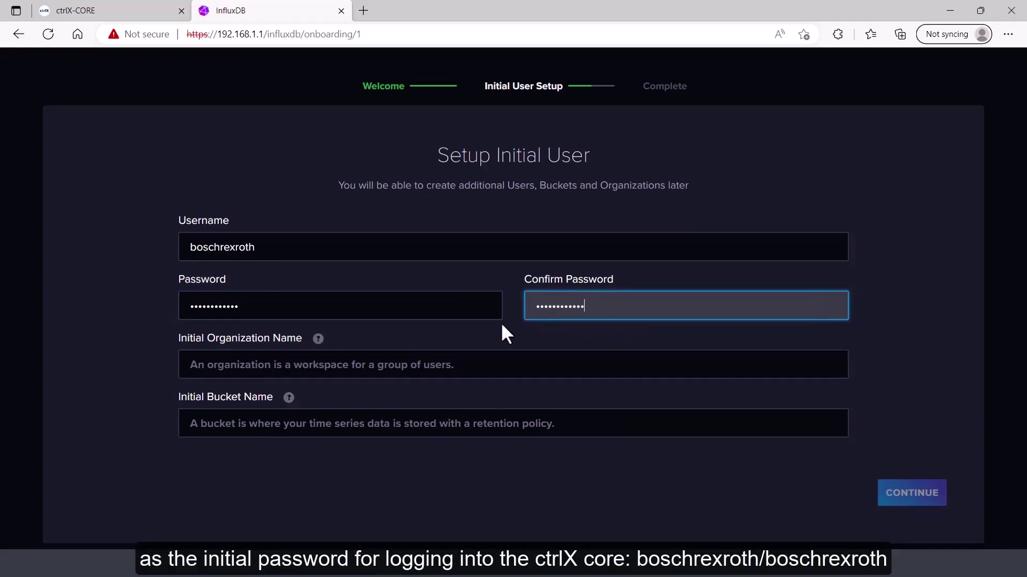
Create organization 'Bosch Rexroth' and bucket 'NodeRed', then choose to configure data collection later
left_click(450, 363)
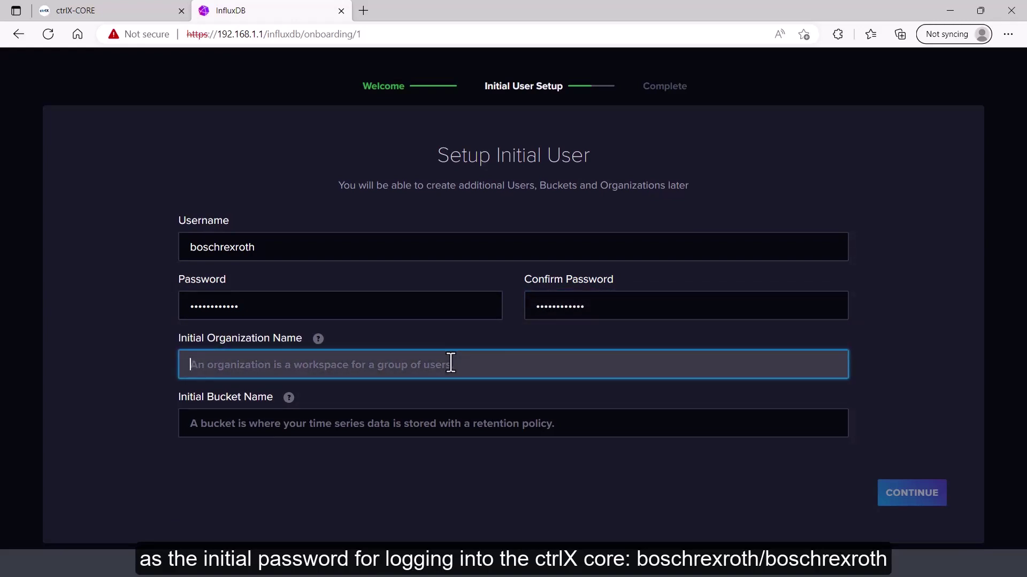
type("Bosch Rexroth")
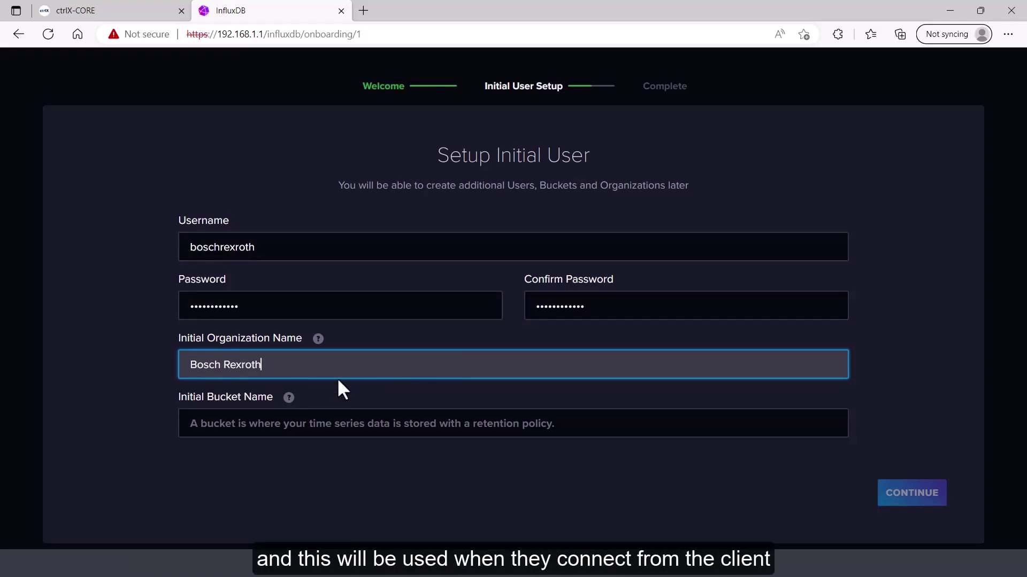
left_click(339, 421)
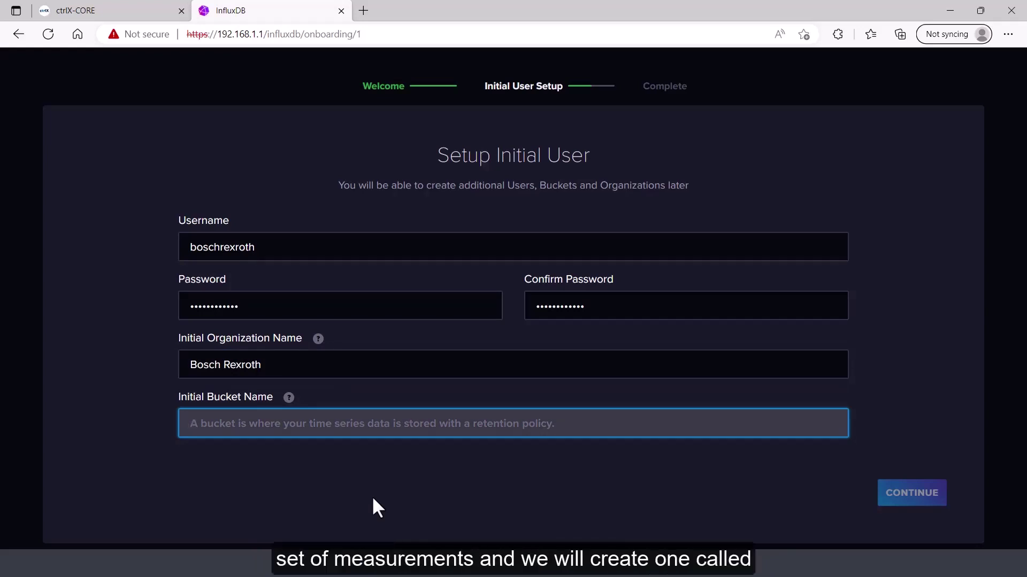
type("NodeRed")
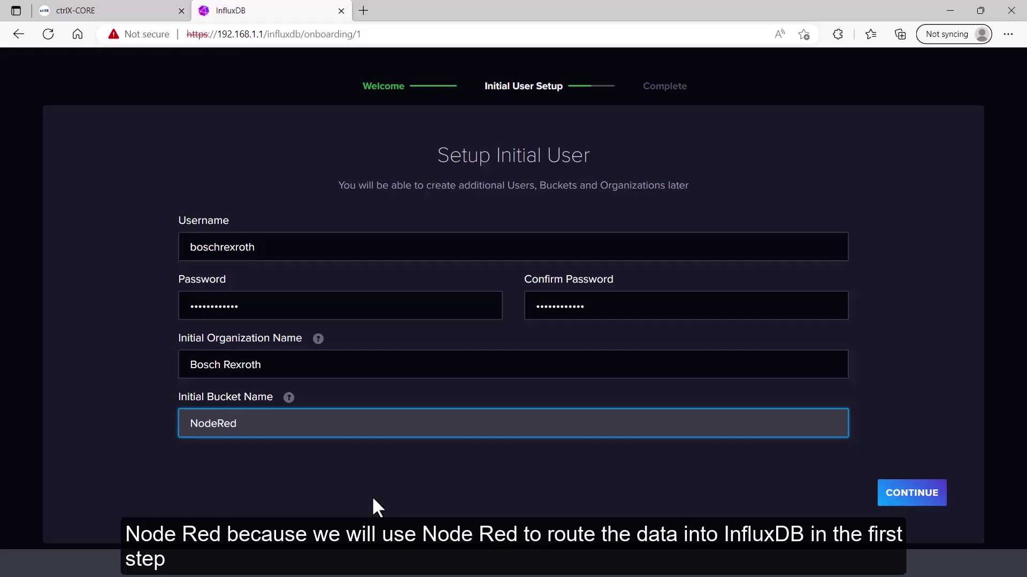
left_click(928, 498)
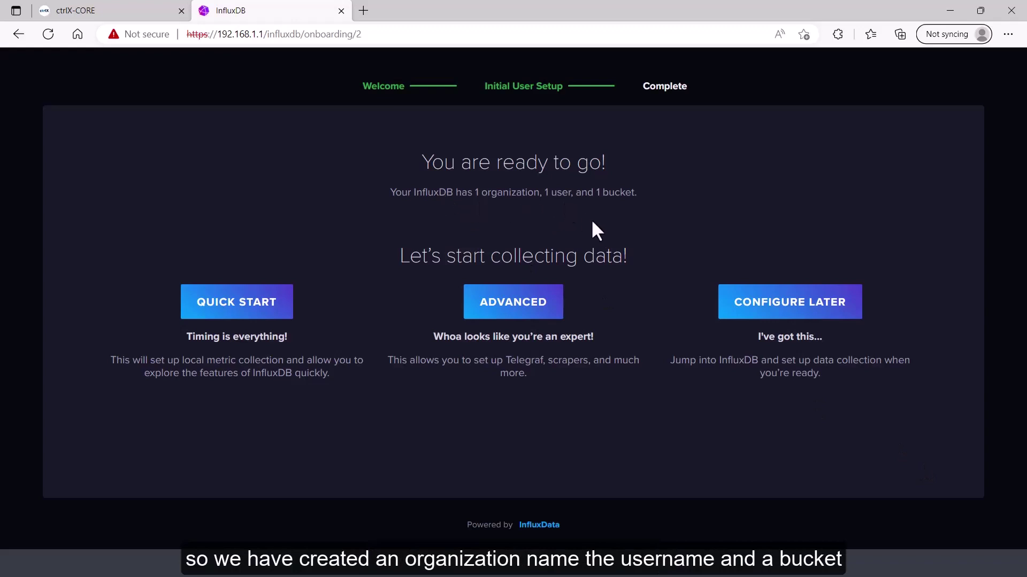
left_click(832, 309)
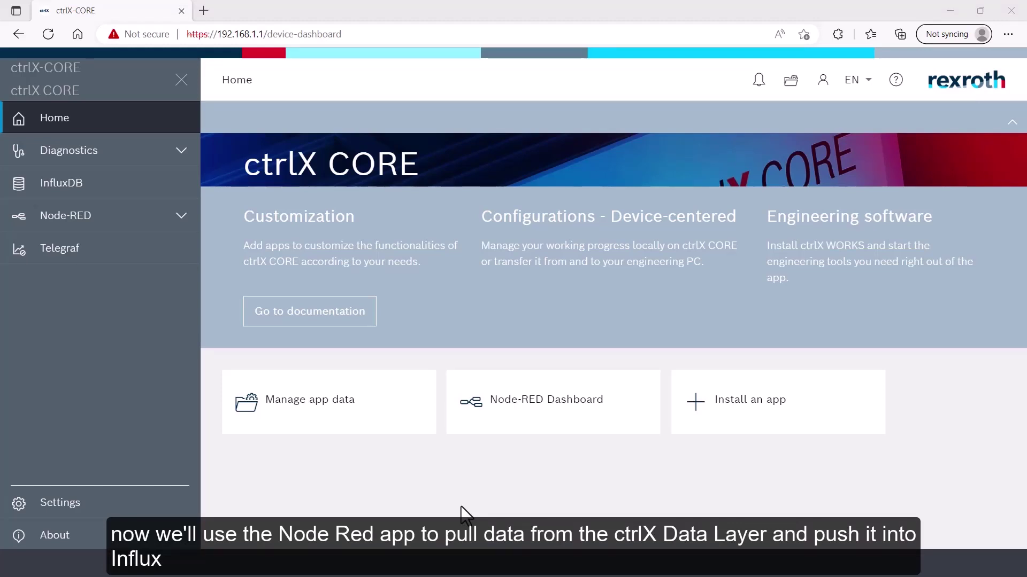
Place a Data Layer Subscribe node on Flow 1 in the Node-RED flow editor
left_click(166, 206)
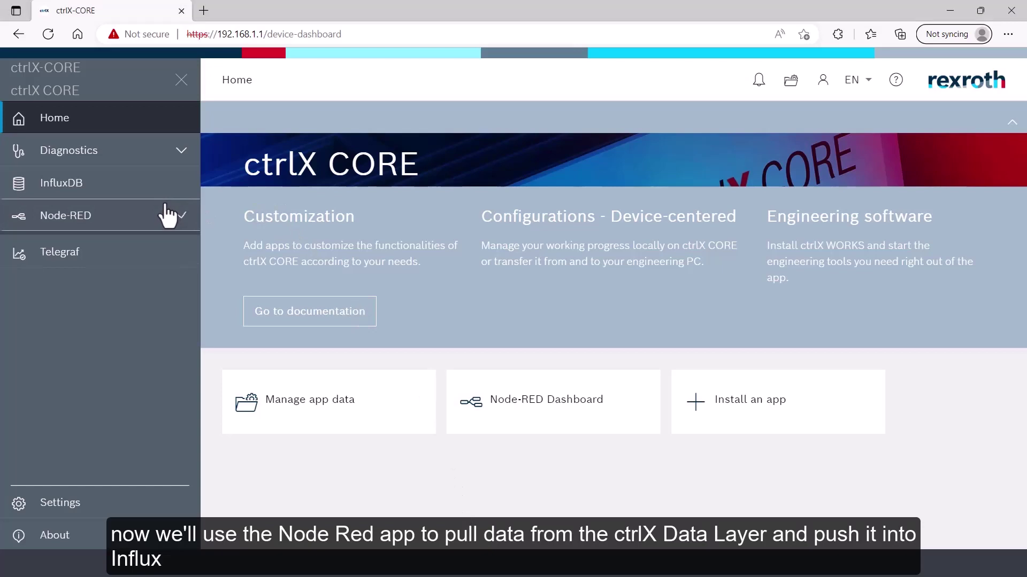
left_click(134, 259)
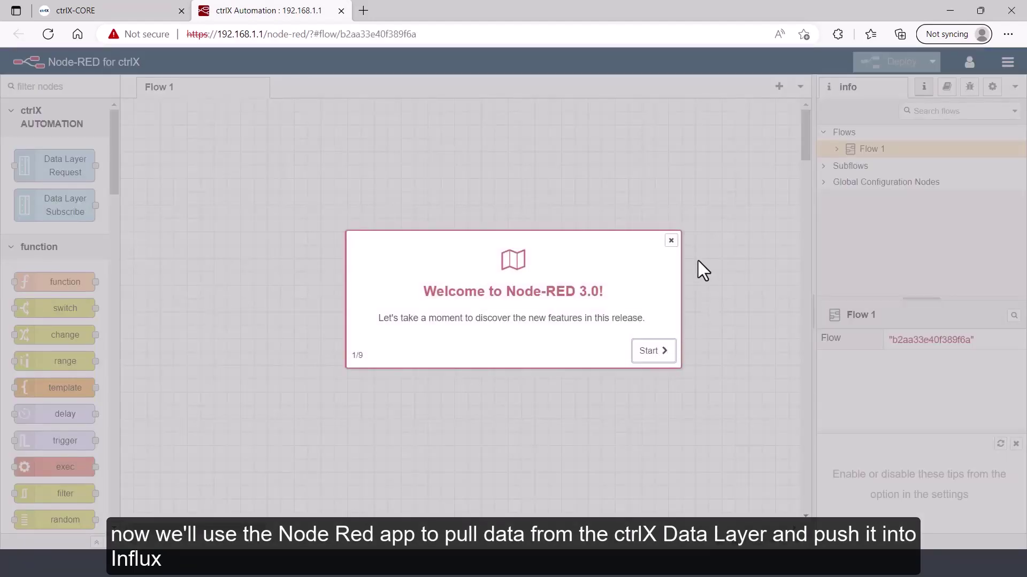
left_click(670, 241)
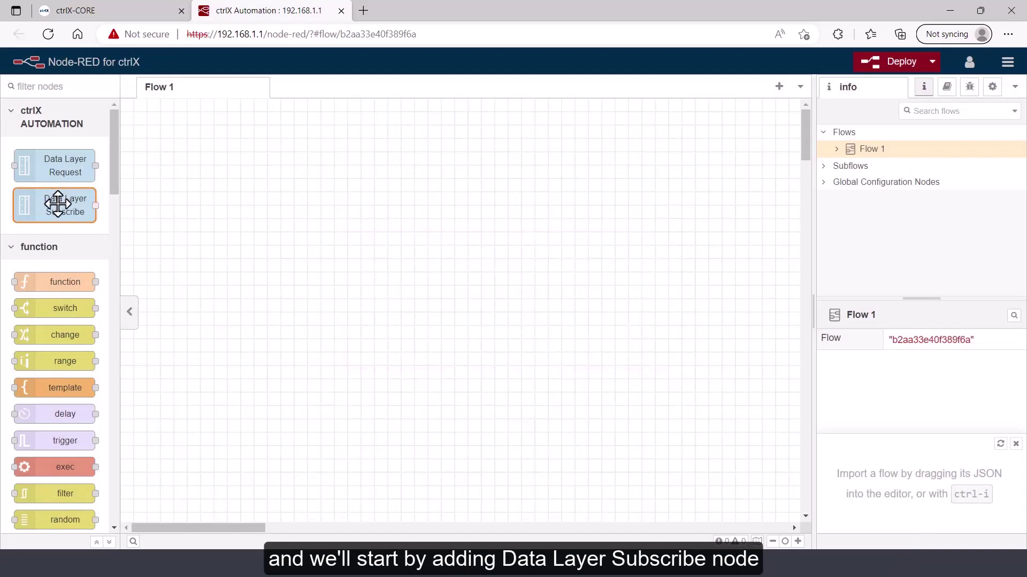
left_click_drag(58, 203, 240, 206)
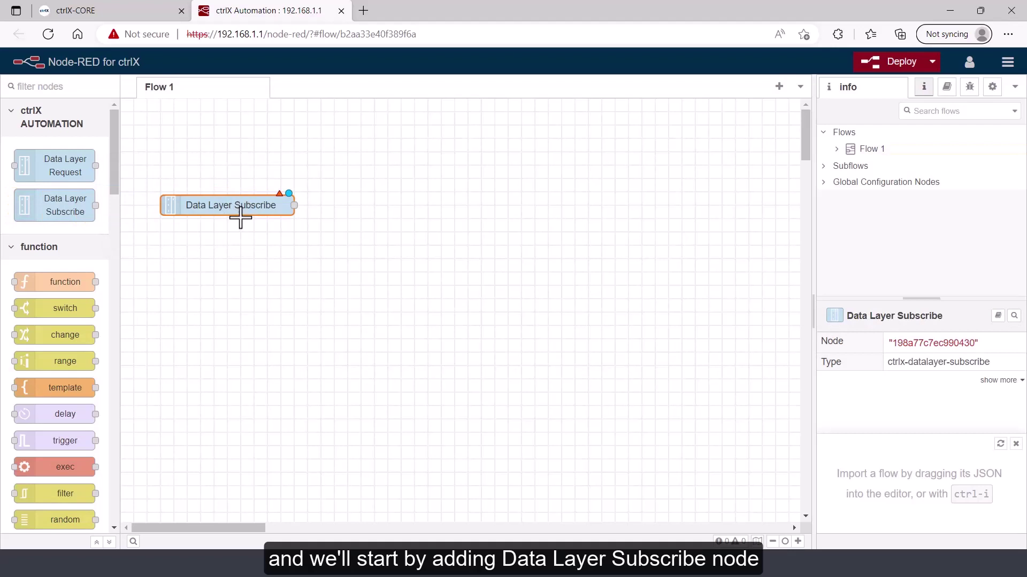
double_click(241, 208)
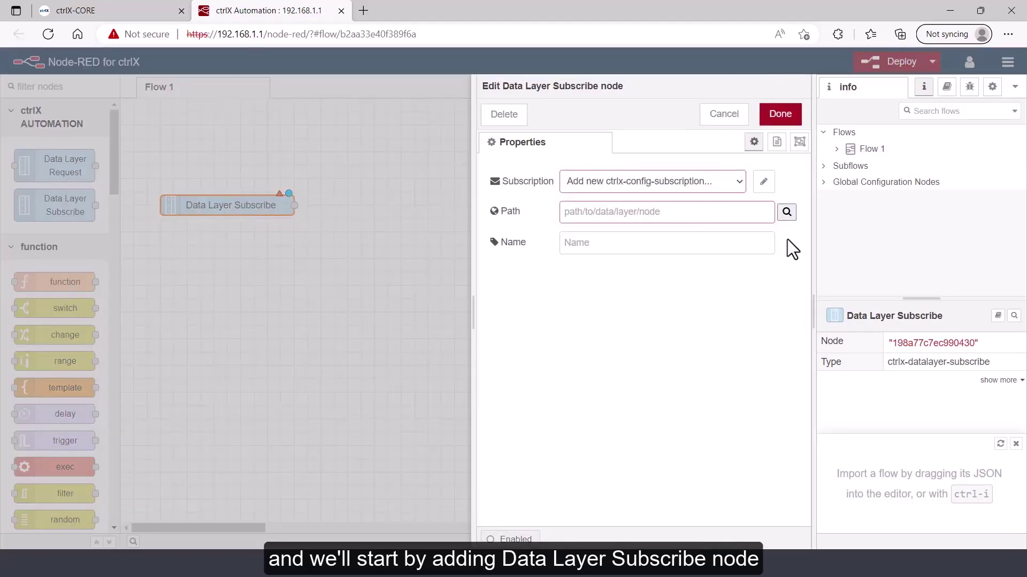
Add a subscription with a new 'Local CORE' device connection using the default credentials
left_click(765, 183)
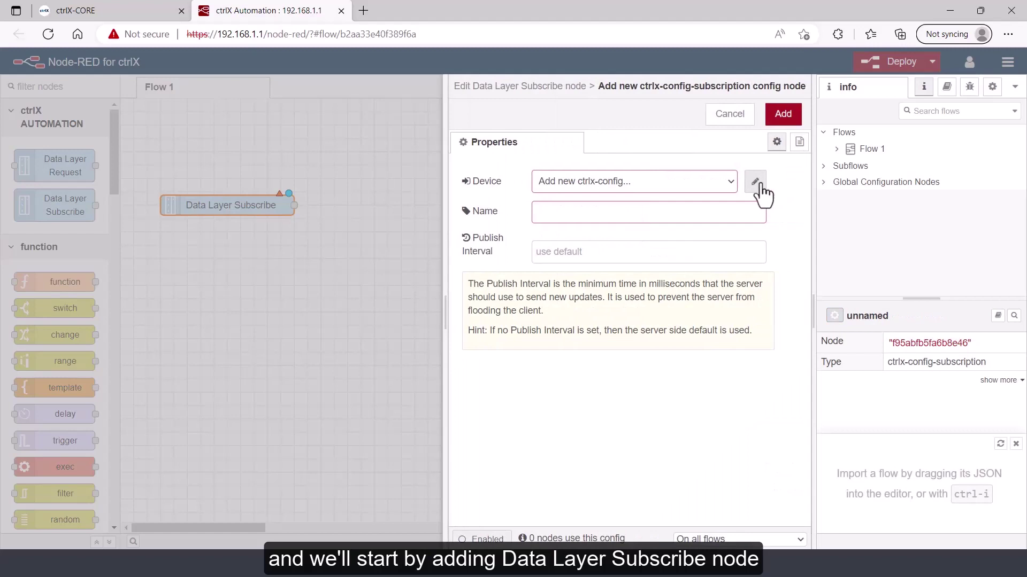
left_click(756, 183)
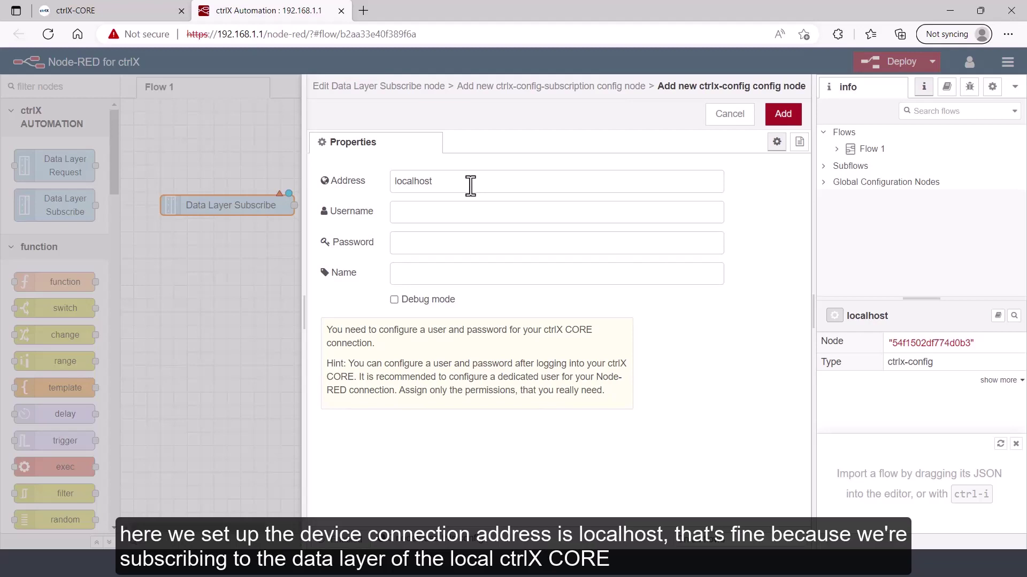
left_click(458, 214)
type("boschrexroth")
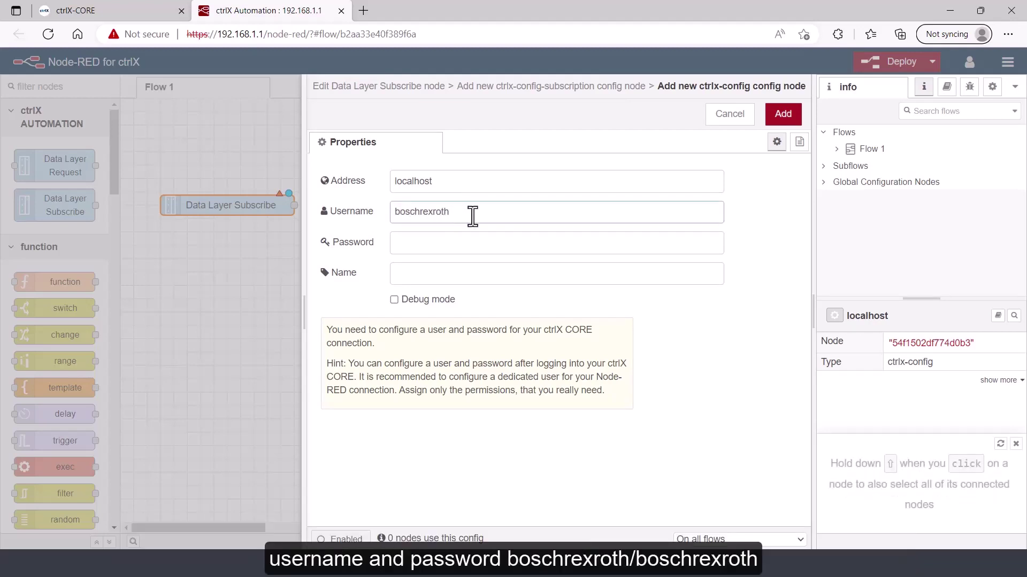
left_click(469, 241)
type("boschrexroth")
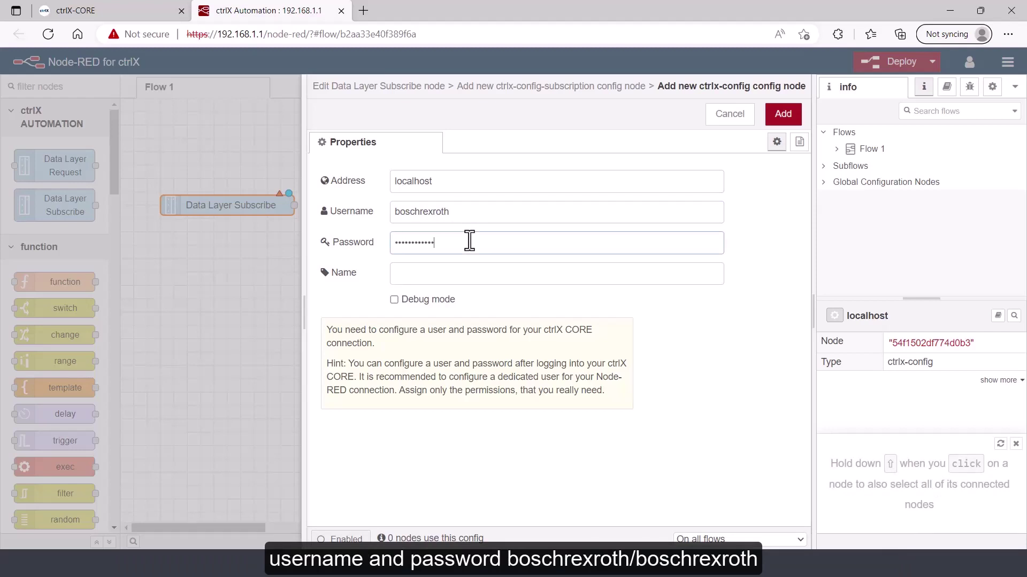
left_click(485, 278)
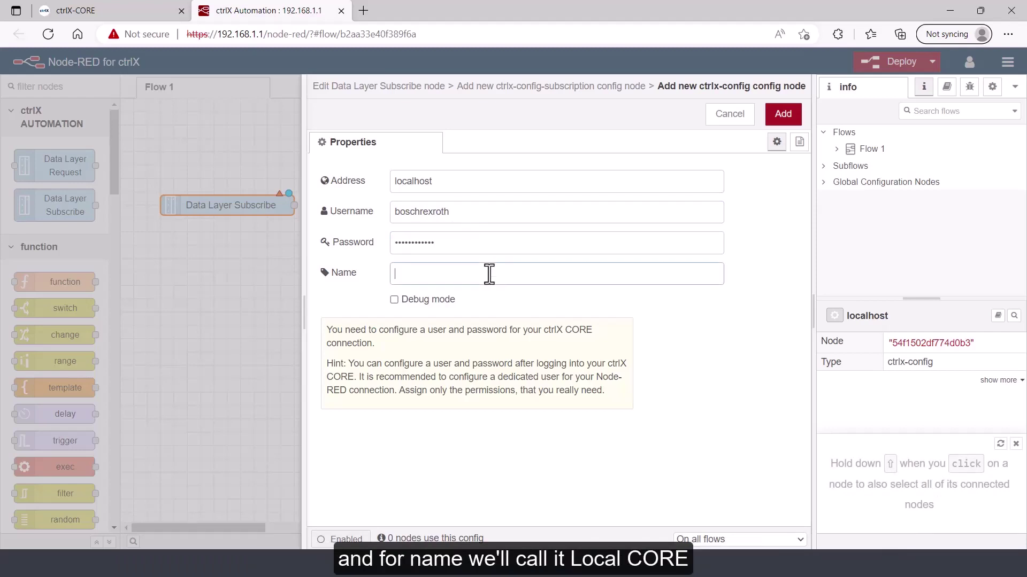
type("Local CORE")
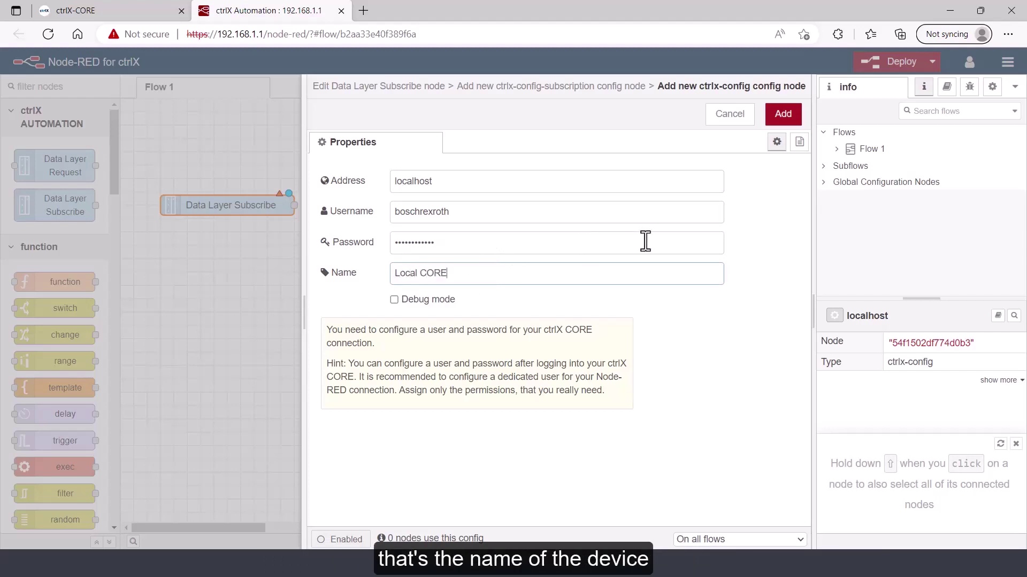
left_click(783, 114)
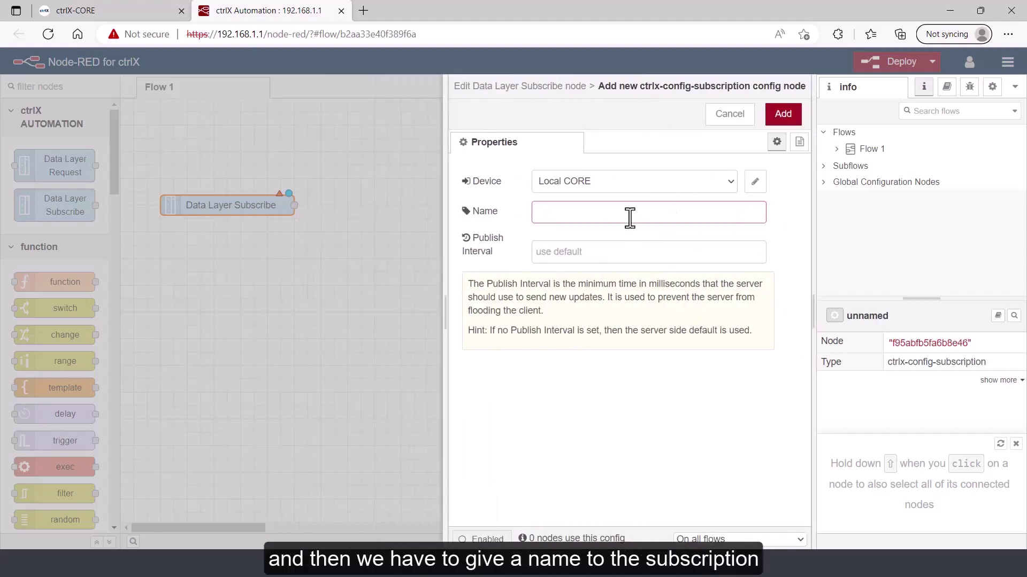
Name the subscription 'Local CORE Sub' with a 100 ms publish interval and save it
type("Local CORE Sub")
left_click(590, 253)
type("100")
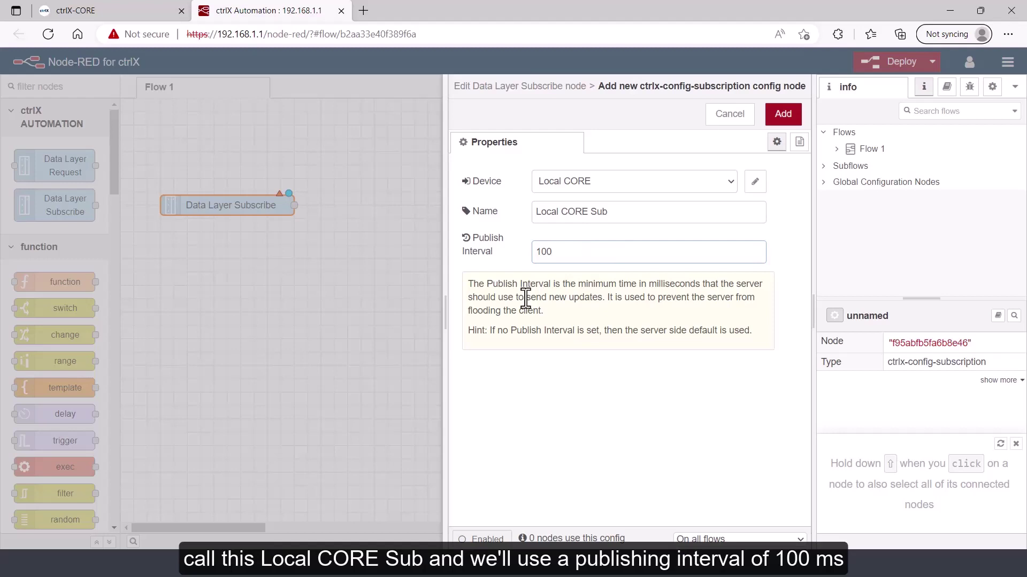
left_click(793, 124)
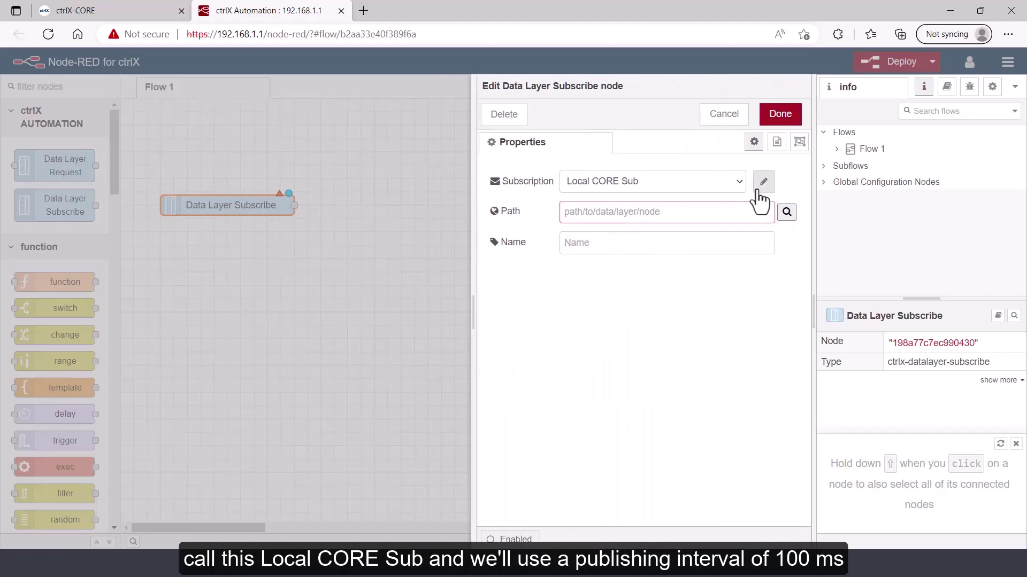
Set the subscribe node's path to framework/metrics/system/cpu-utilisation-percent from the Data Layer browser
left_click(786, 212)
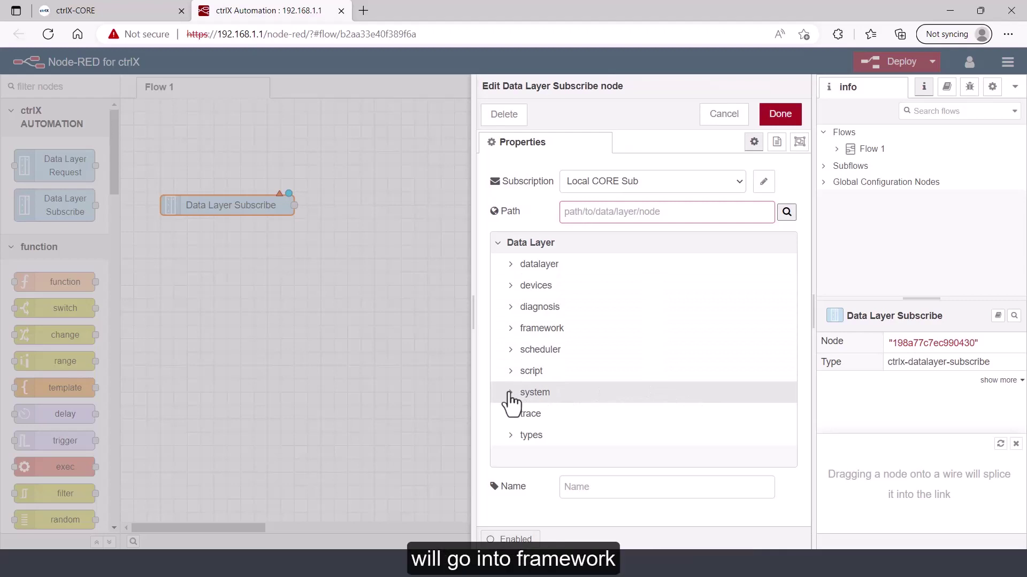
left_click(511, 330)
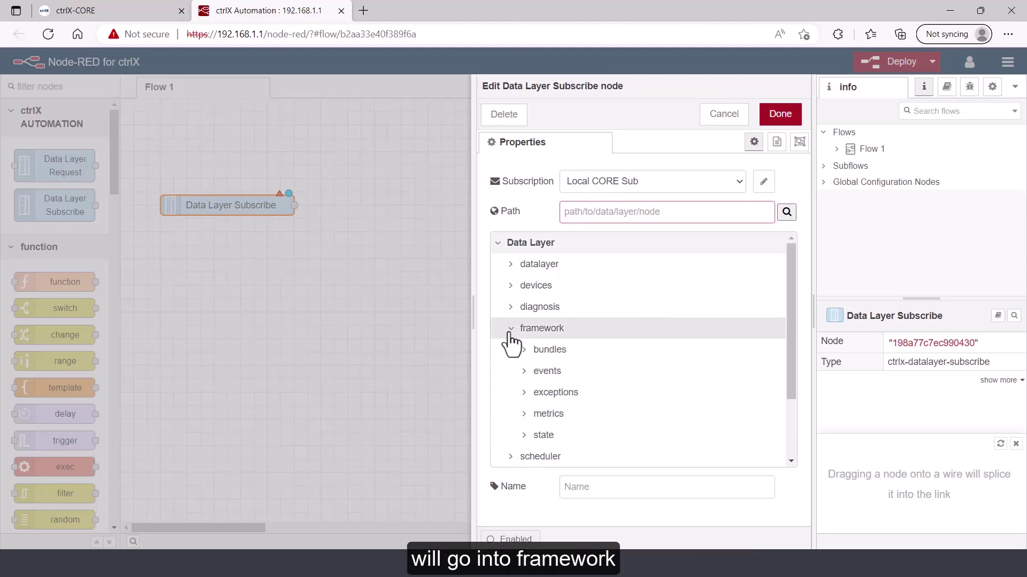
left_click(525, 417)
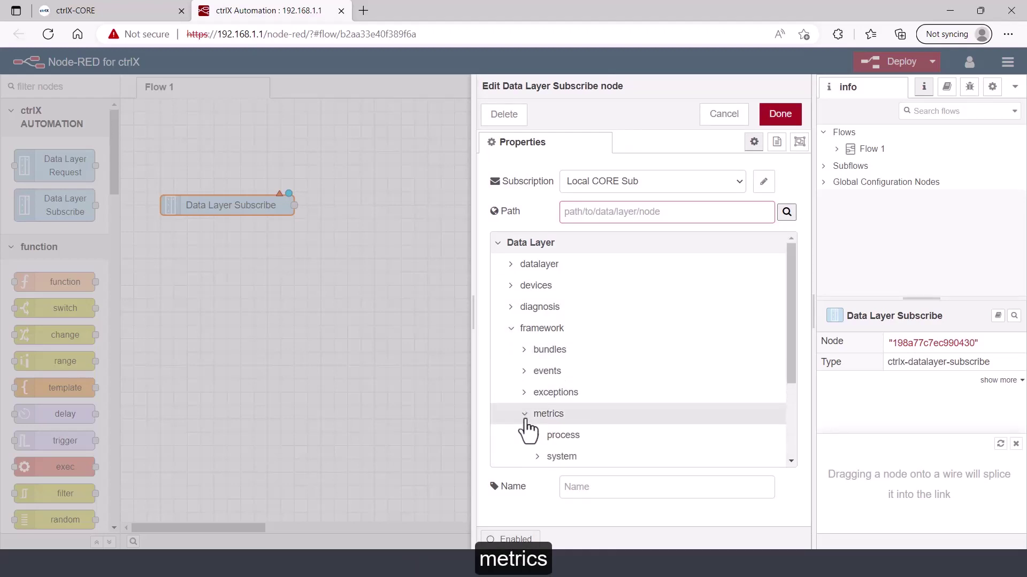
left_click_drag(794, 363, 784, 436)
left_click(538, 355)
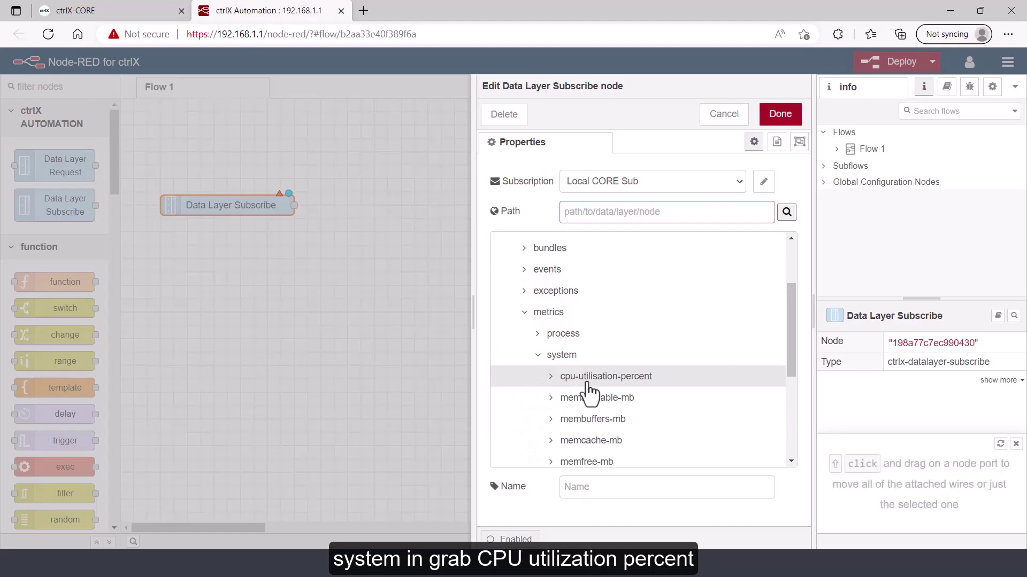
left_click(589, 384)
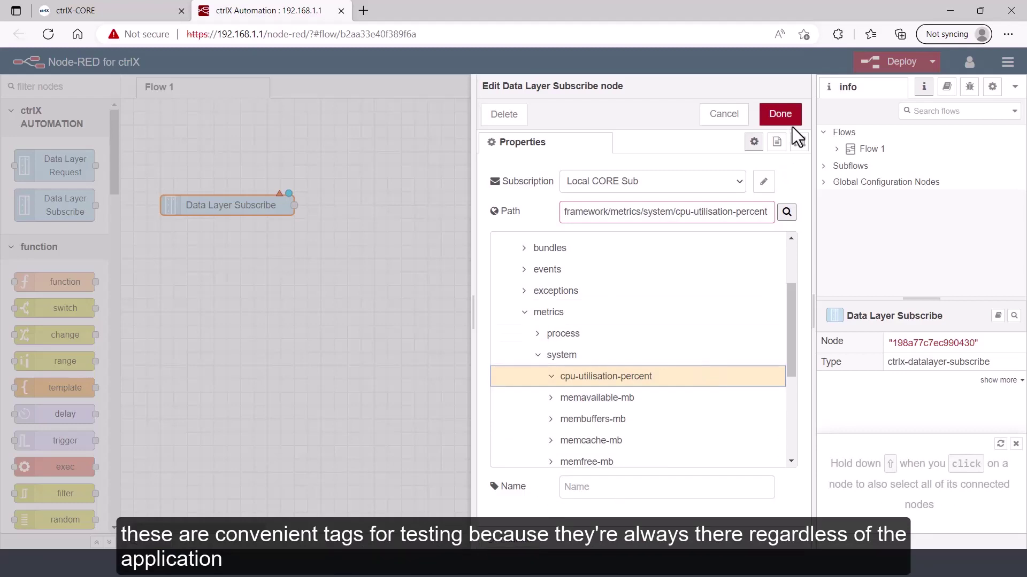
left_click(781, 114)
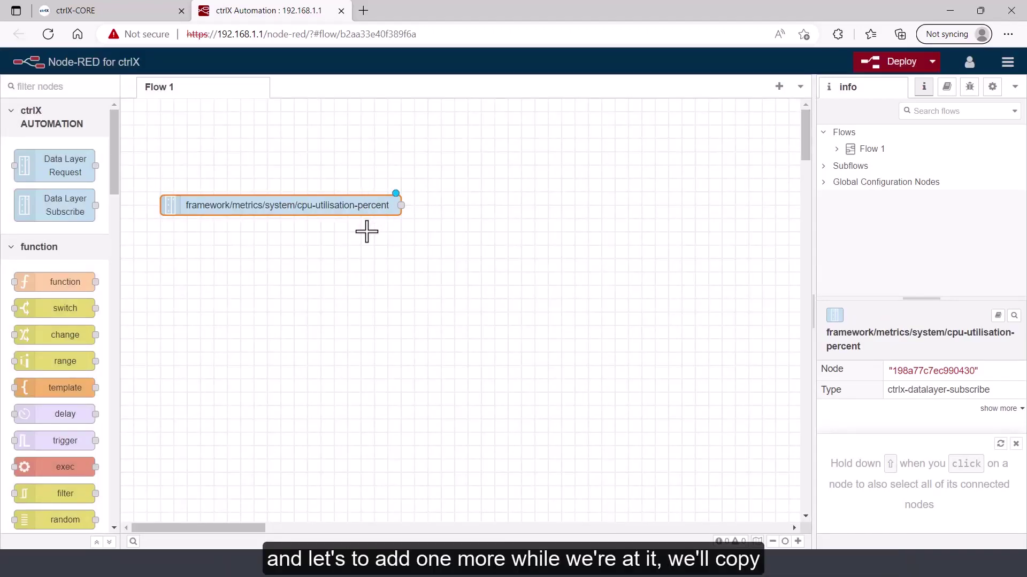
Duplicate the CPU subscribe node and place the copy just below it
key("ctrl+c")
key("ctrl+v")
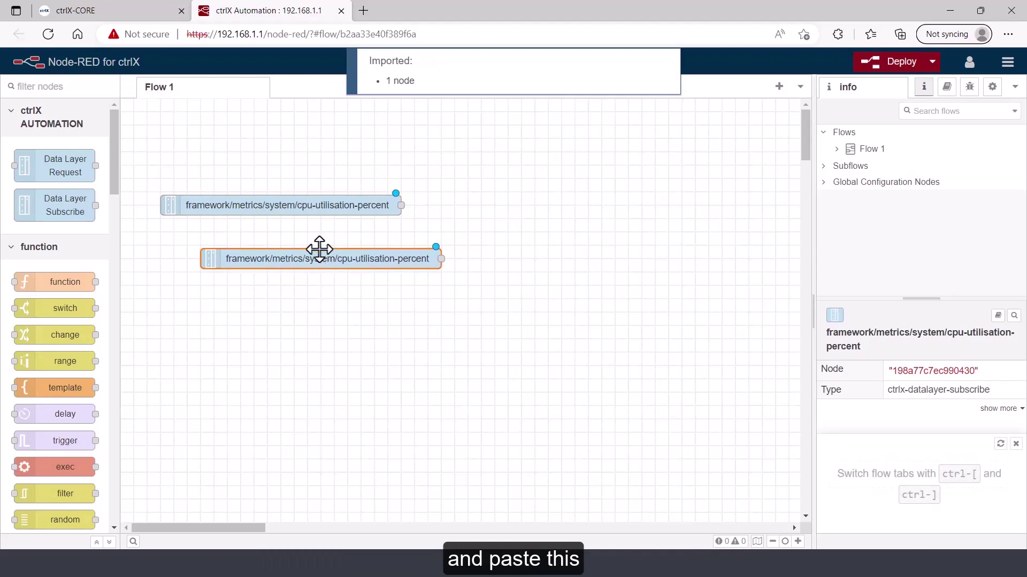
left_click(281, 246)
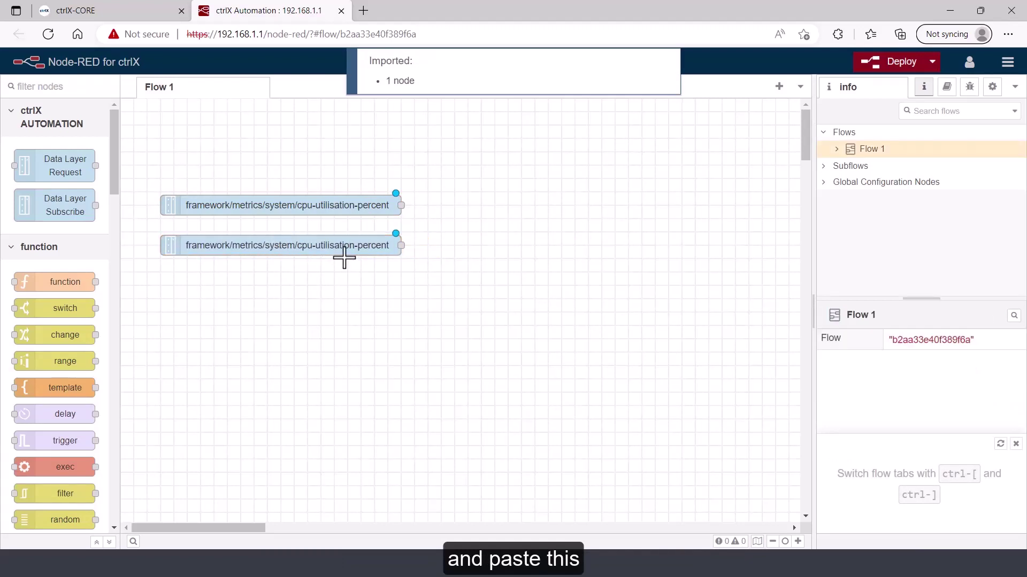
Change the copy's path to framework/metrics/system/memused-mb
double_click(356, 247)
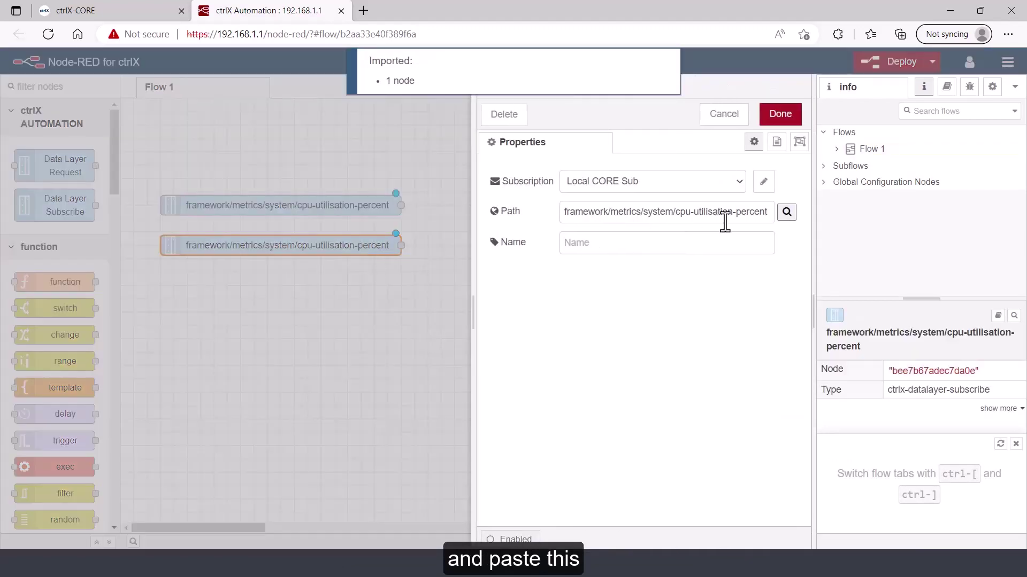
left_click(787, 212)
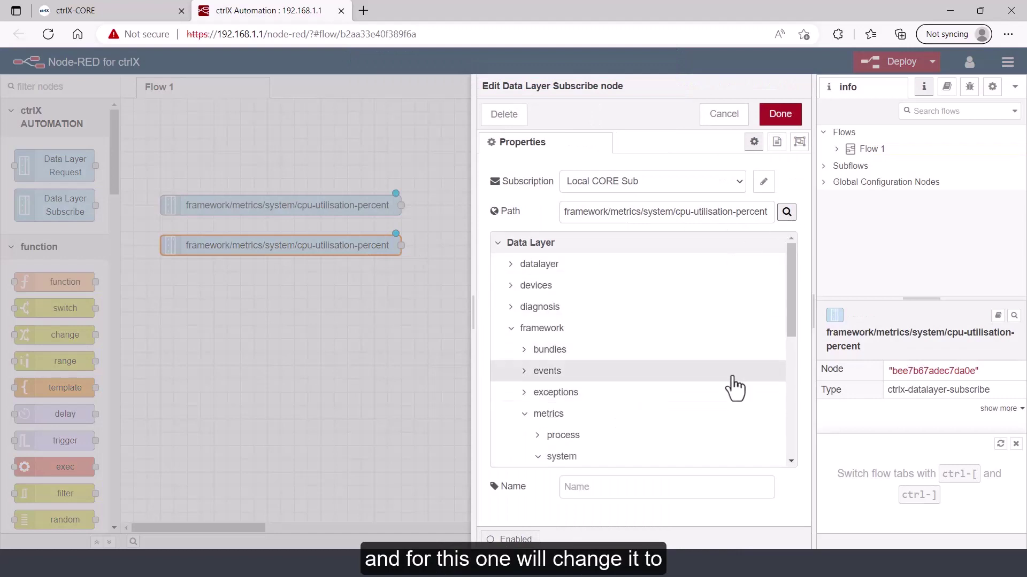
left_click_drag(791, 312, 791, 406)
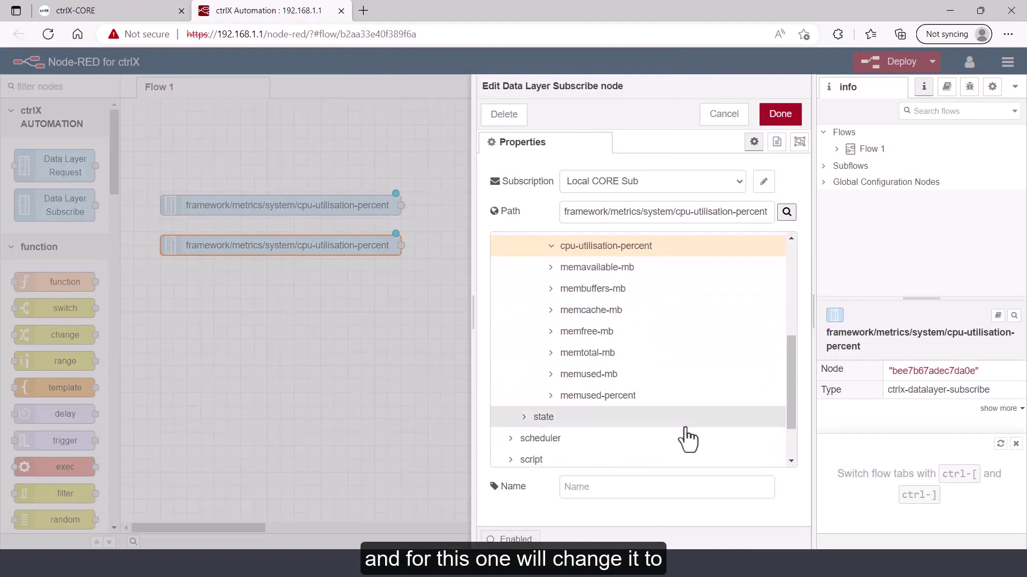
left_click(638, 377)
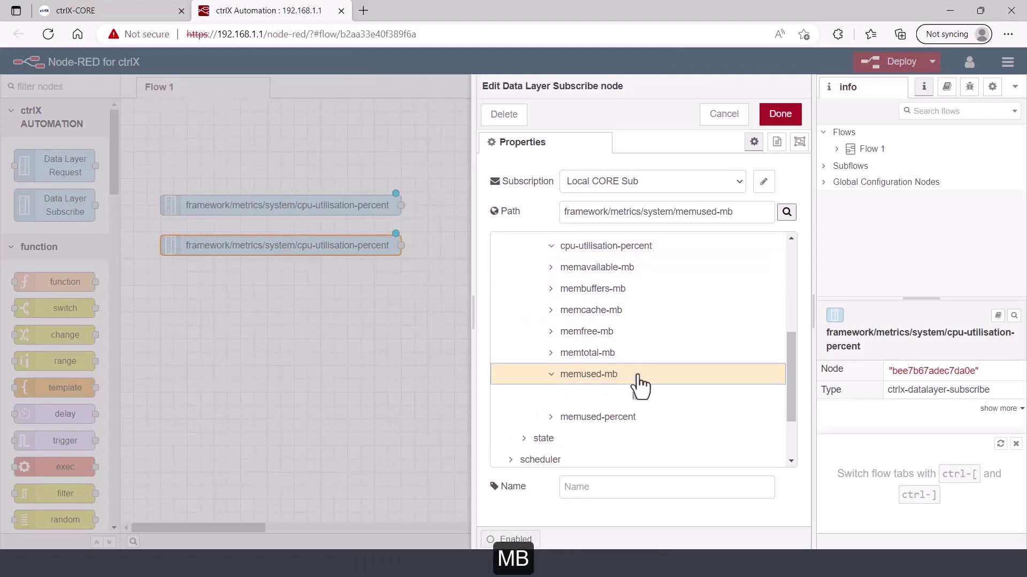
left_click(780, 117)
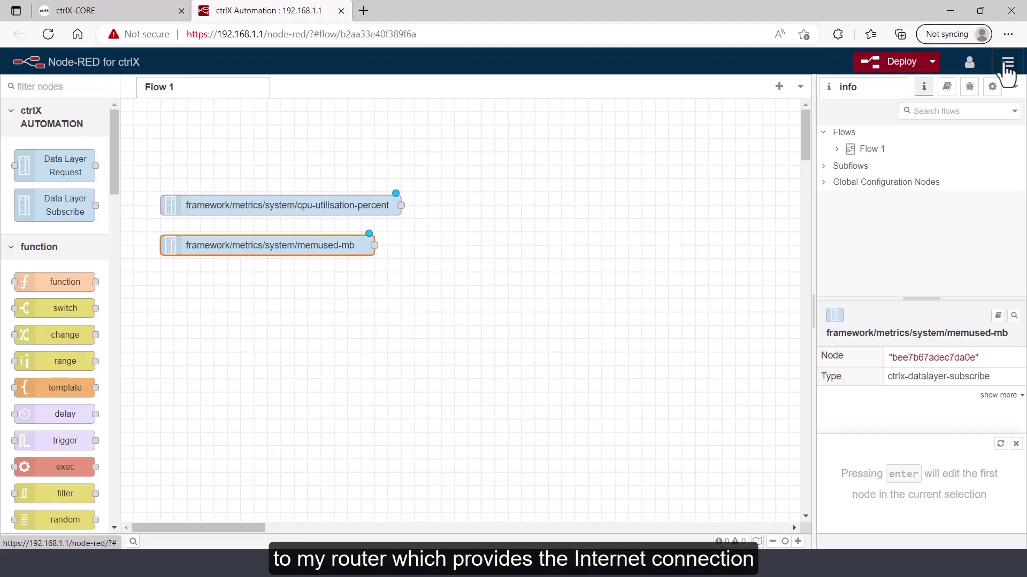
Install node-red-contrib-influxdb through Manage palette, found by searching 'nflux'
left_click(1007, 65)
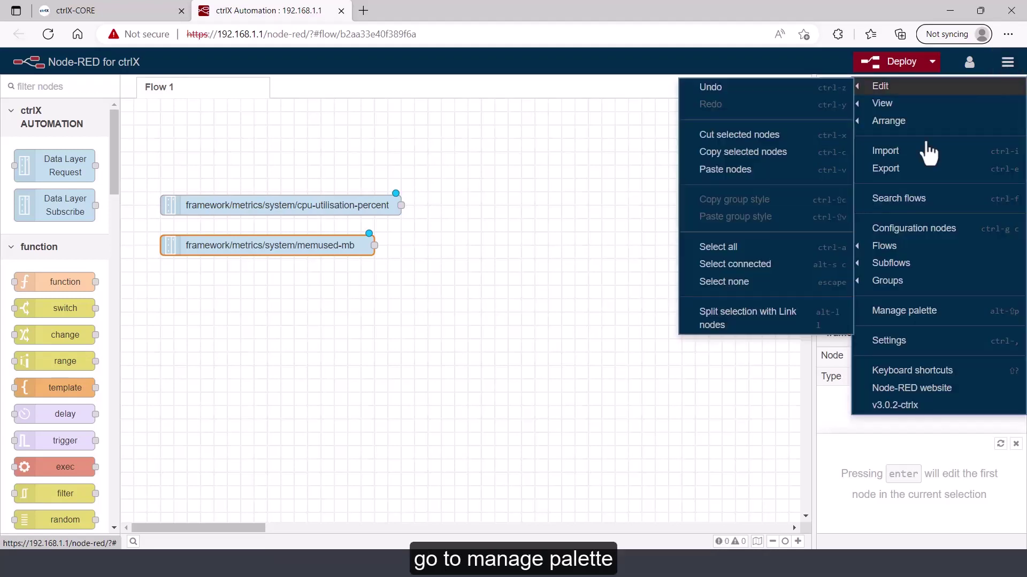
left_click(913, 316)
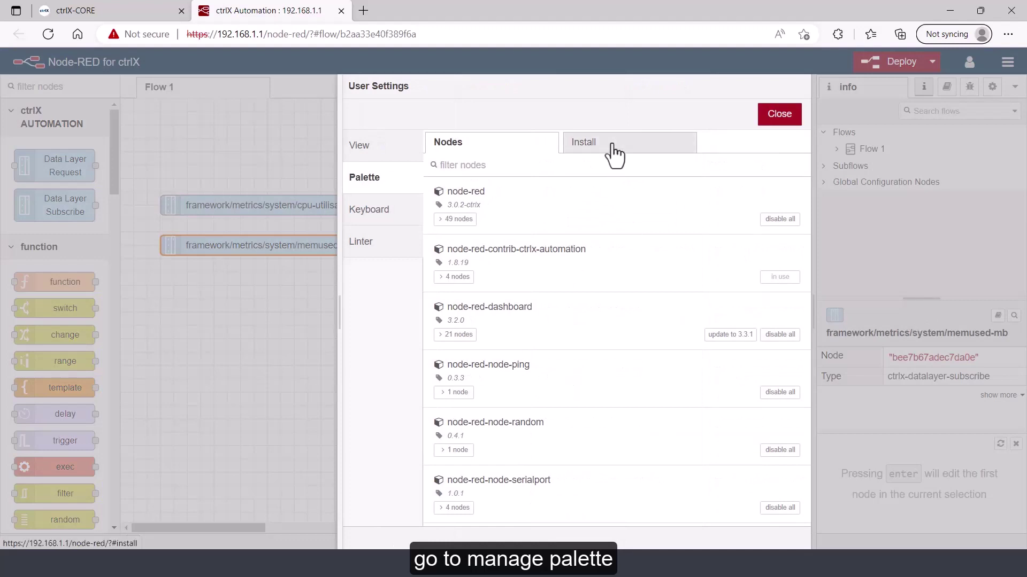
left_click(614, 149)
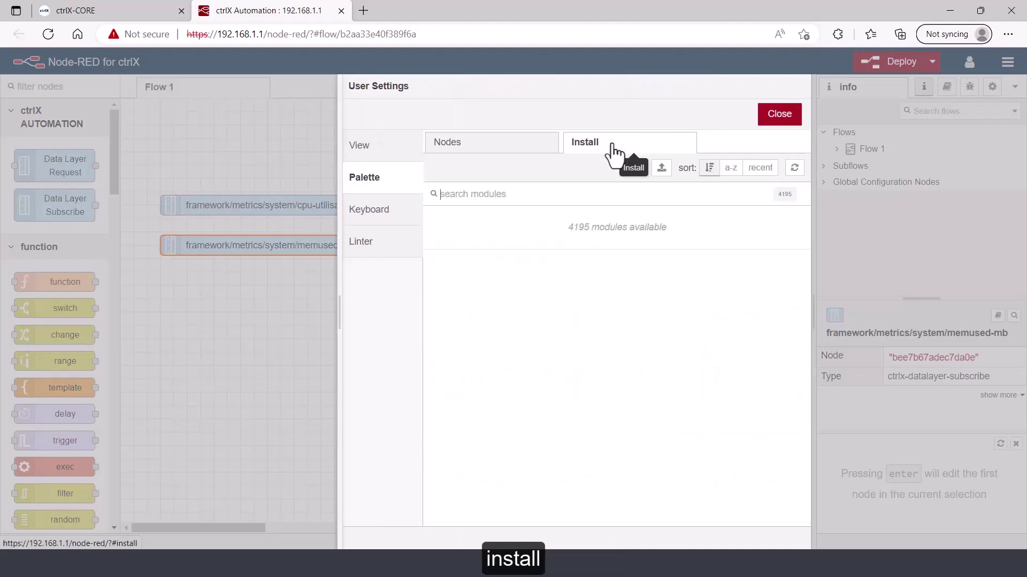
left_click(539, 187)
type("nflux")
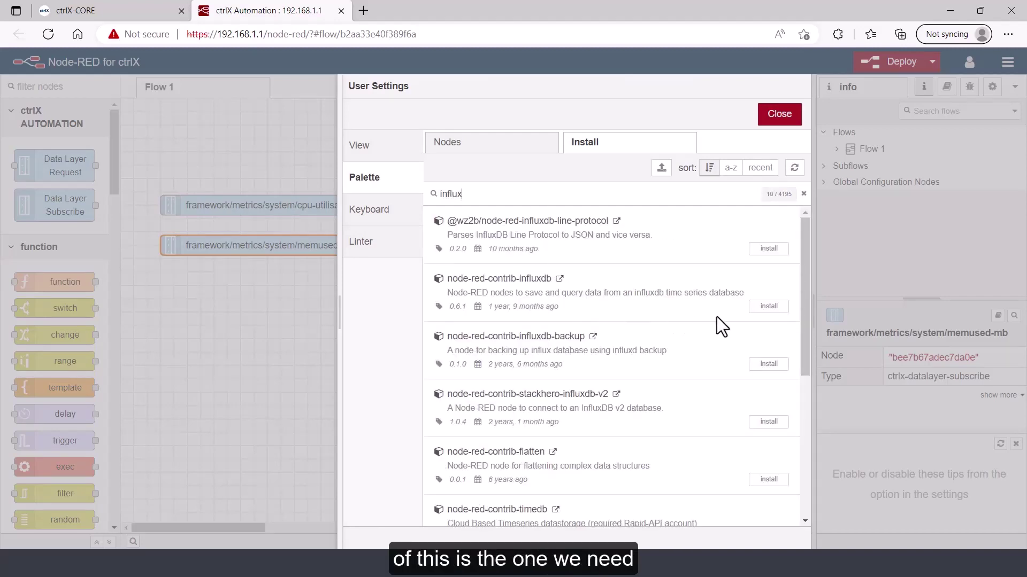
left_click(767, 307)
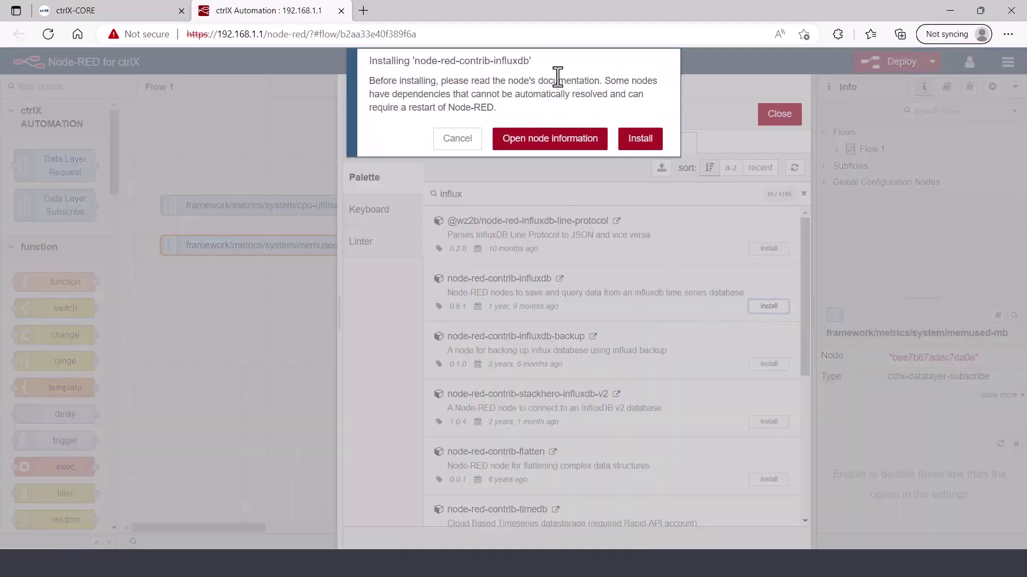
left_click(640, 139)
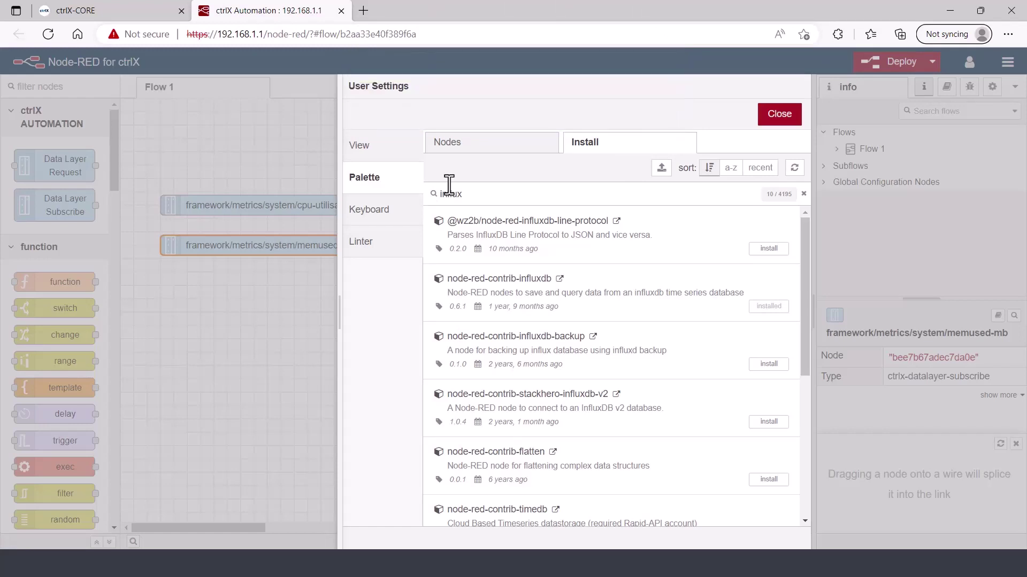
left_click(781, 117)
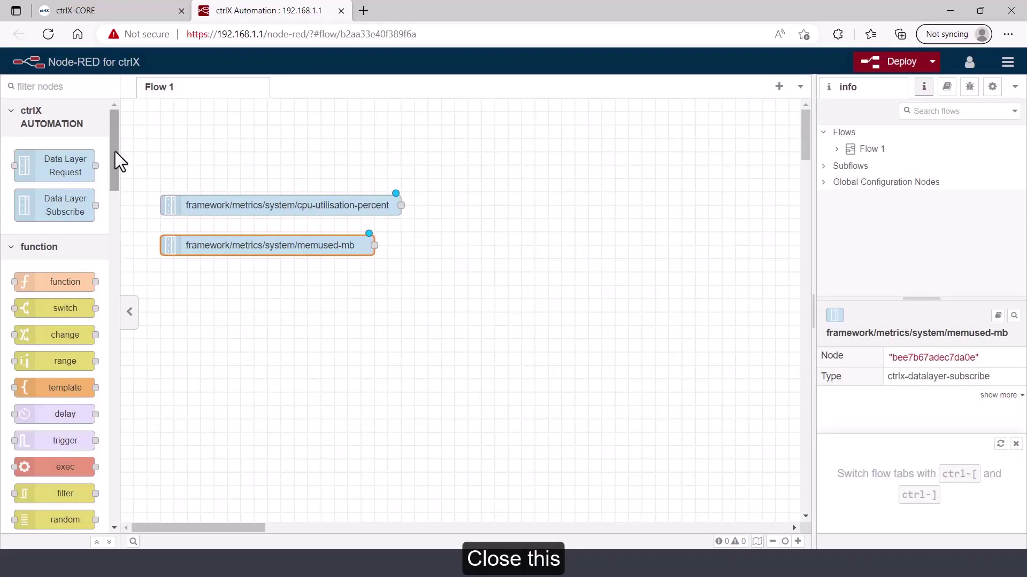
Place an influxdb out node from the storage palette on the flow and open its settings
left_click_drag(114, 151, 133, 254)
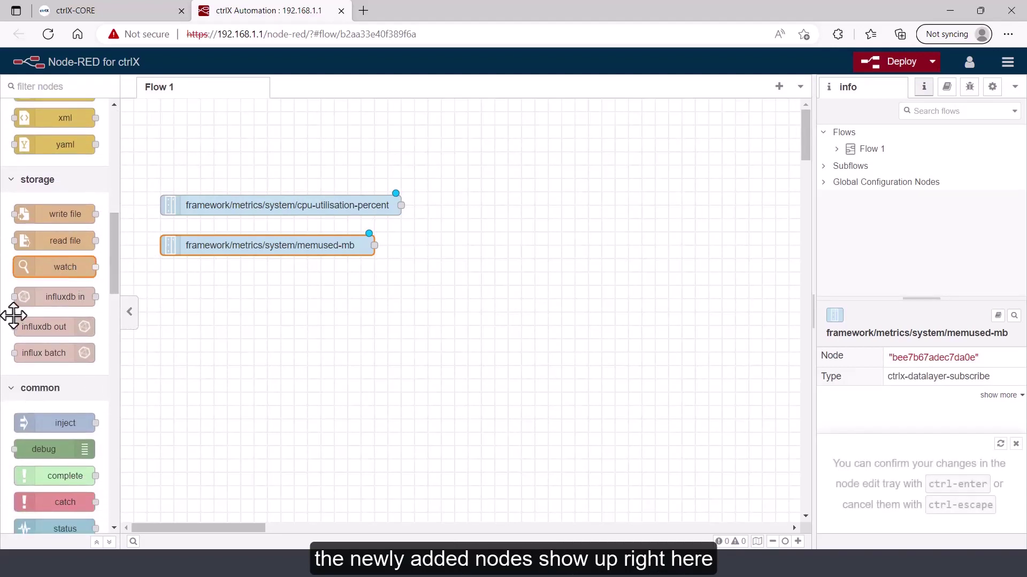
mouse_move(65, 324)
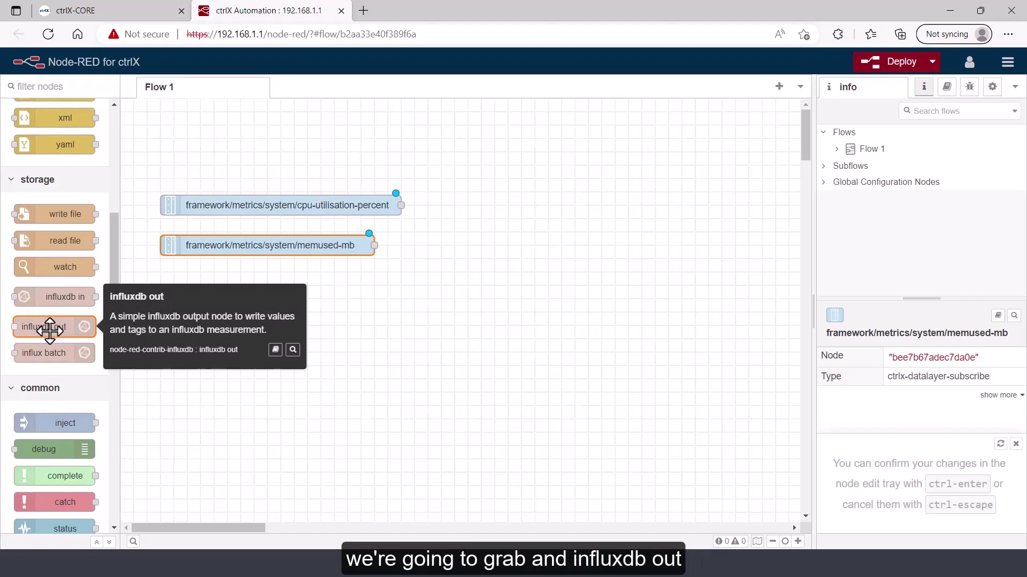
left_click_drag(50, 331, 522, 211)
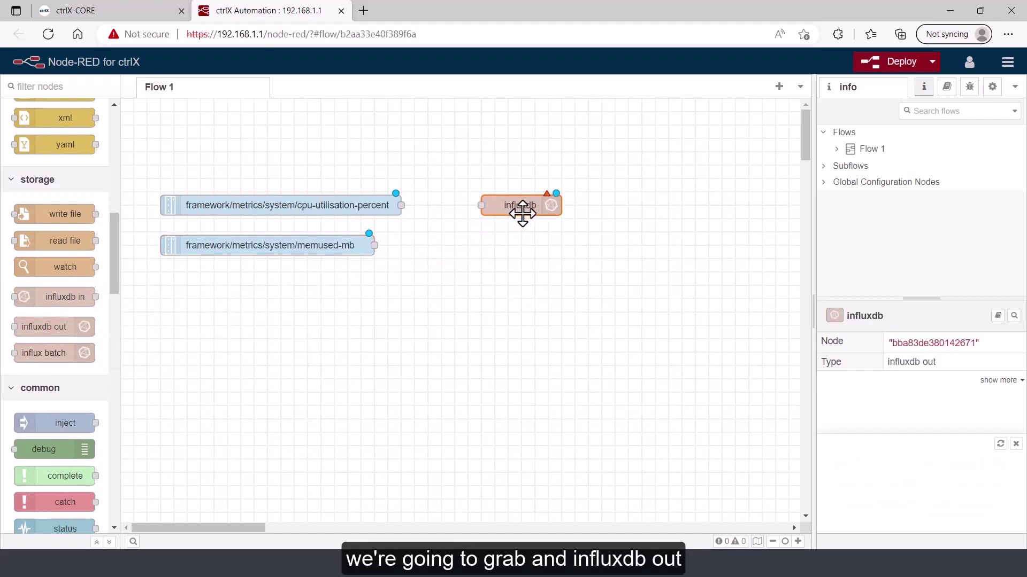
double_click(542, 210)
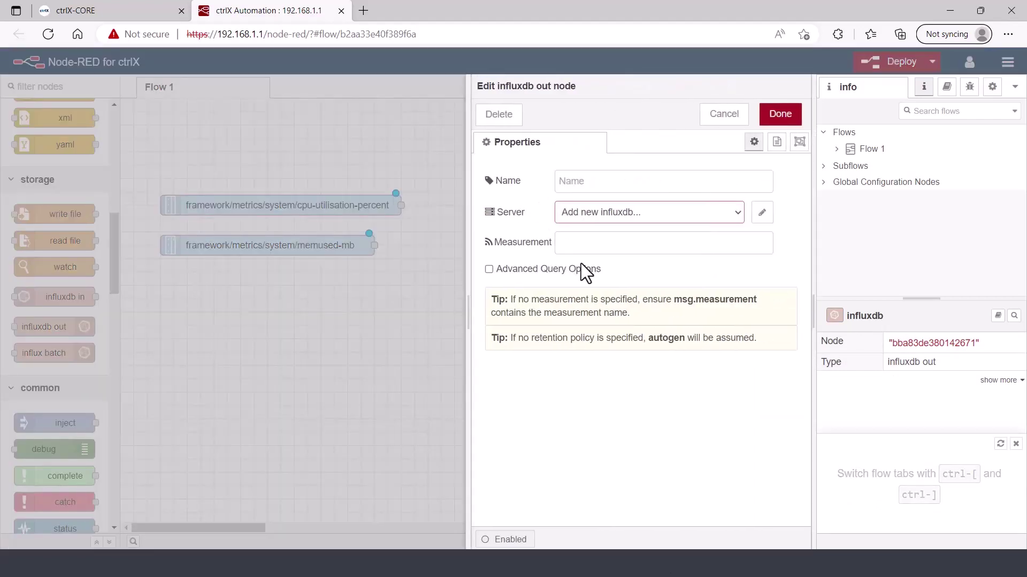
left_click(761, 215)
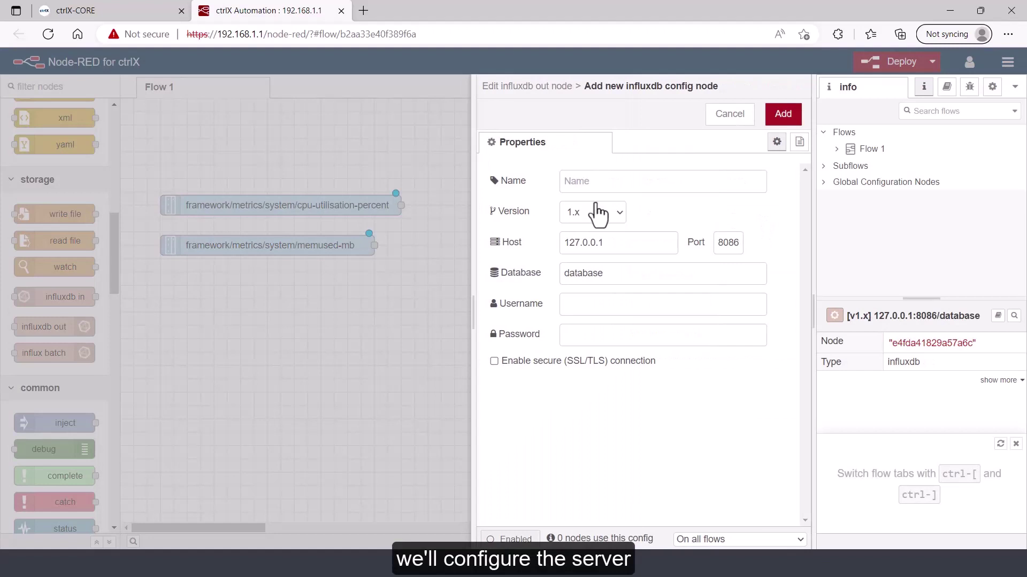
left_click(608, 213)
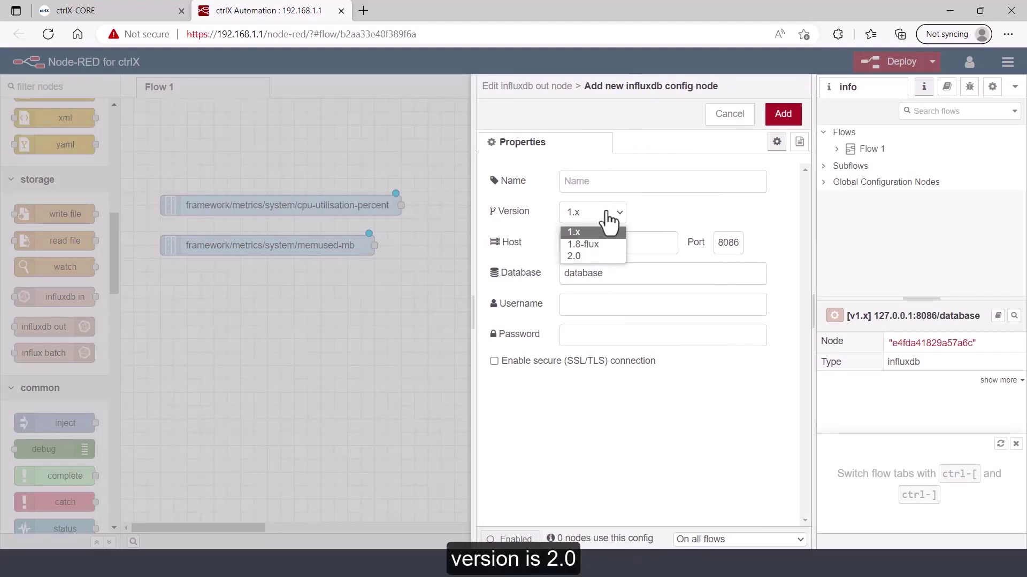
left_click(597, 255)
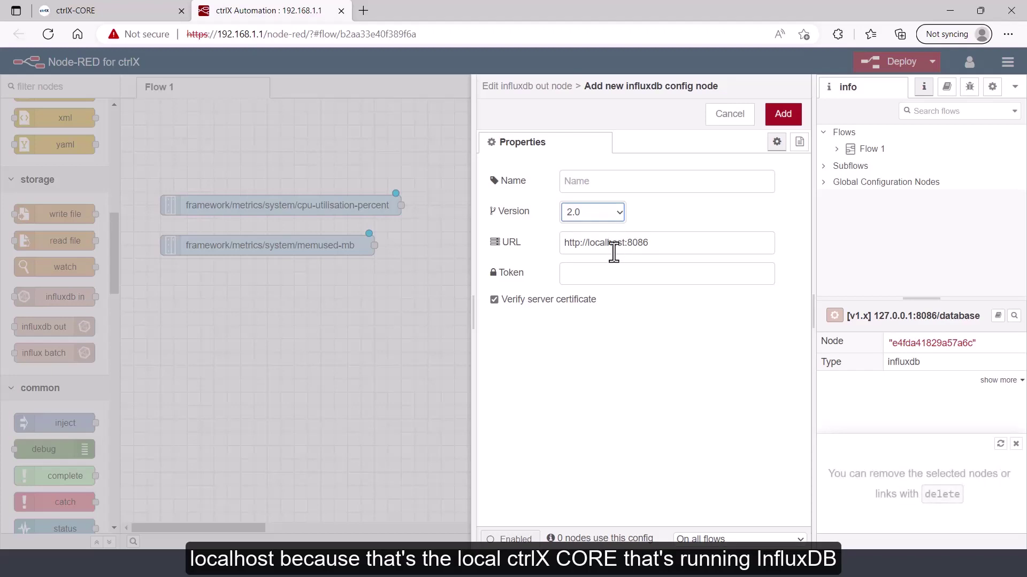
left_click(613, 273)
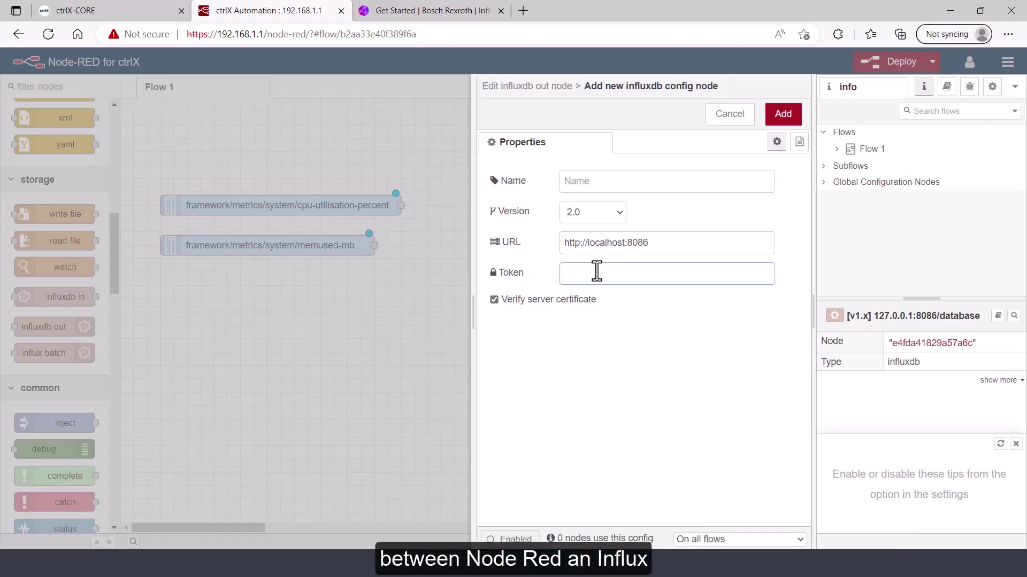
In InfluxDB's API Tokens list, start generating a new all-access token
left_click(407, 9)
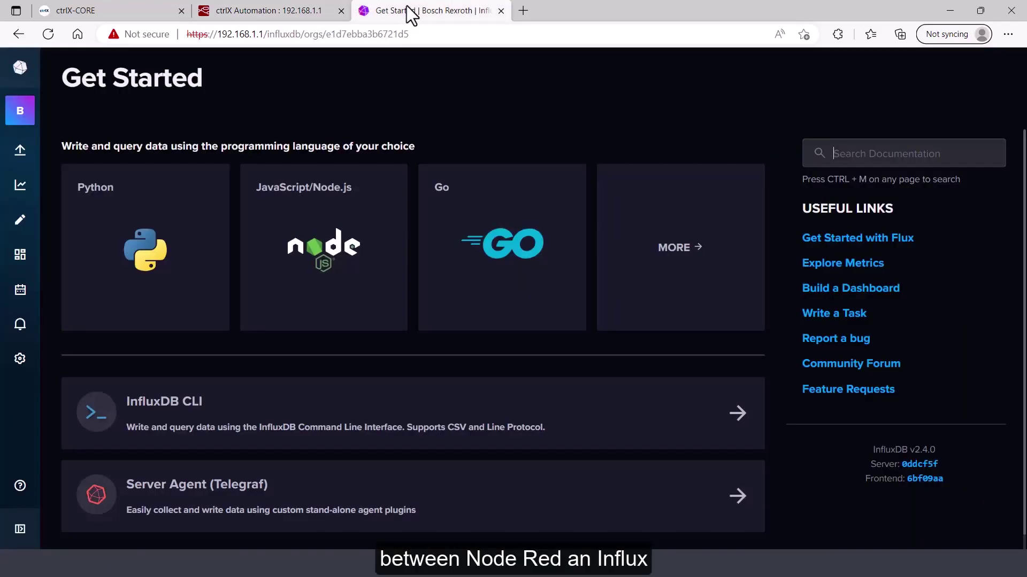
mouse_move(20, 171)
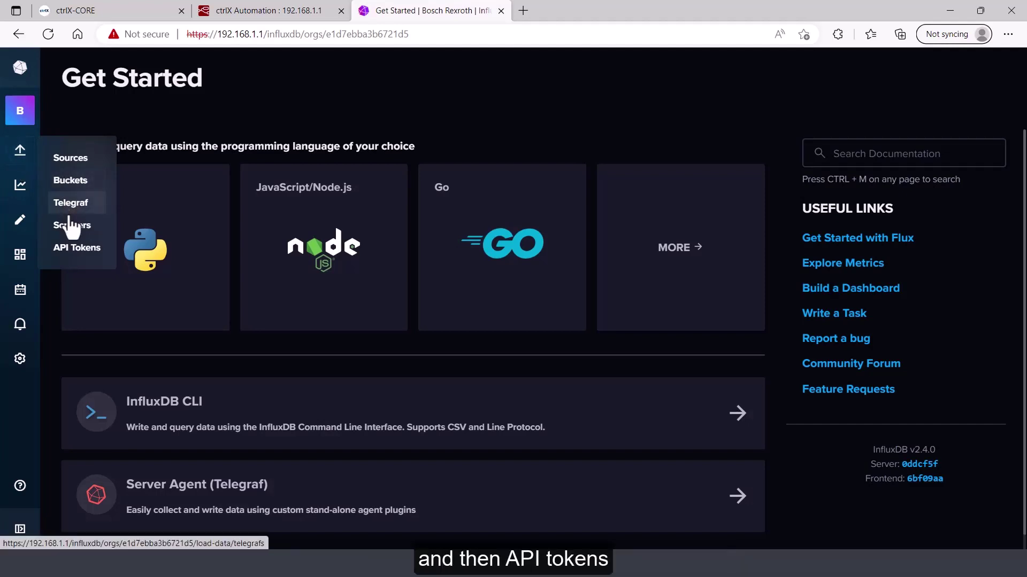
left_click(75, 249)
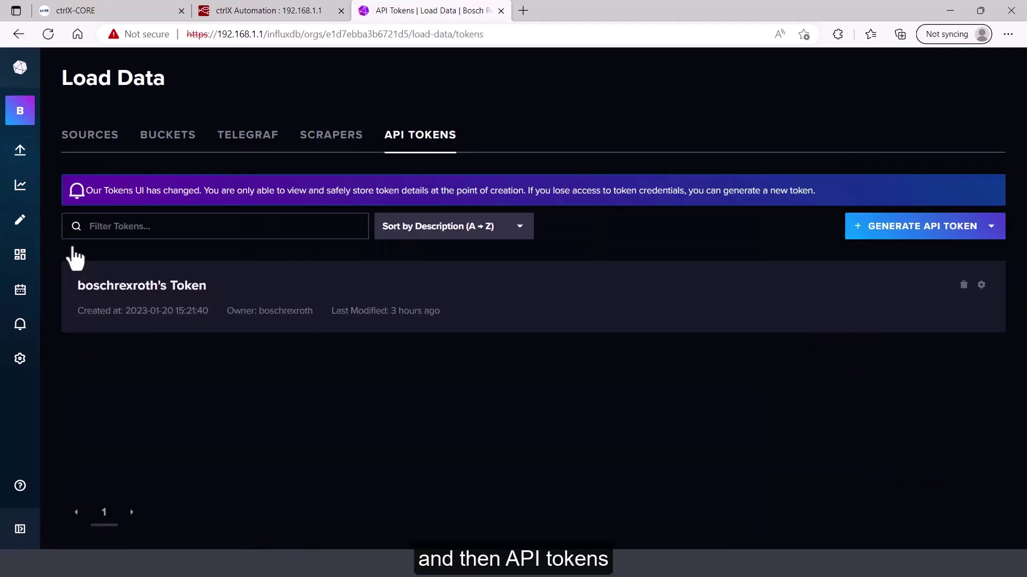
left_click(905, 234)
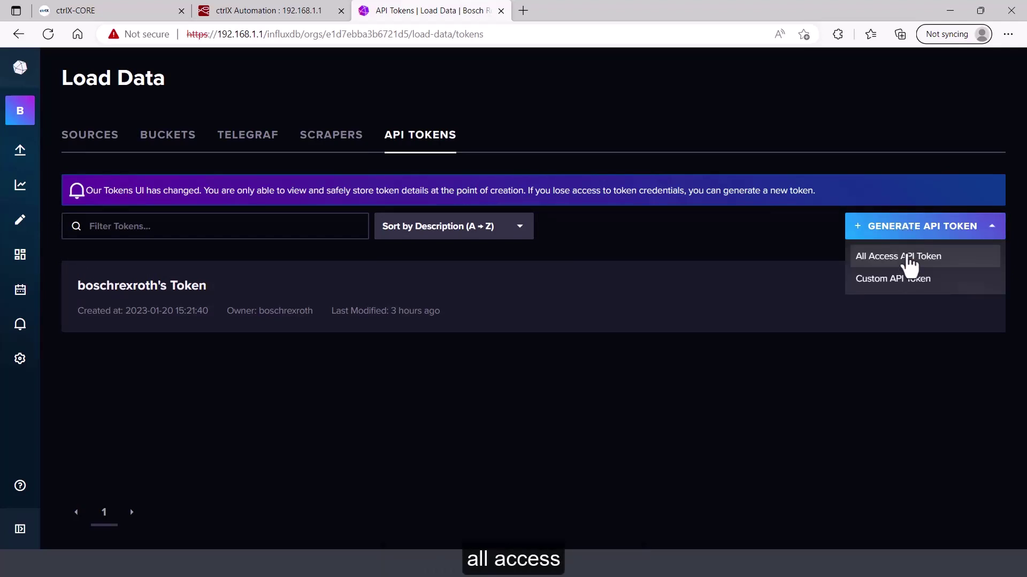
left_click(909, 257)
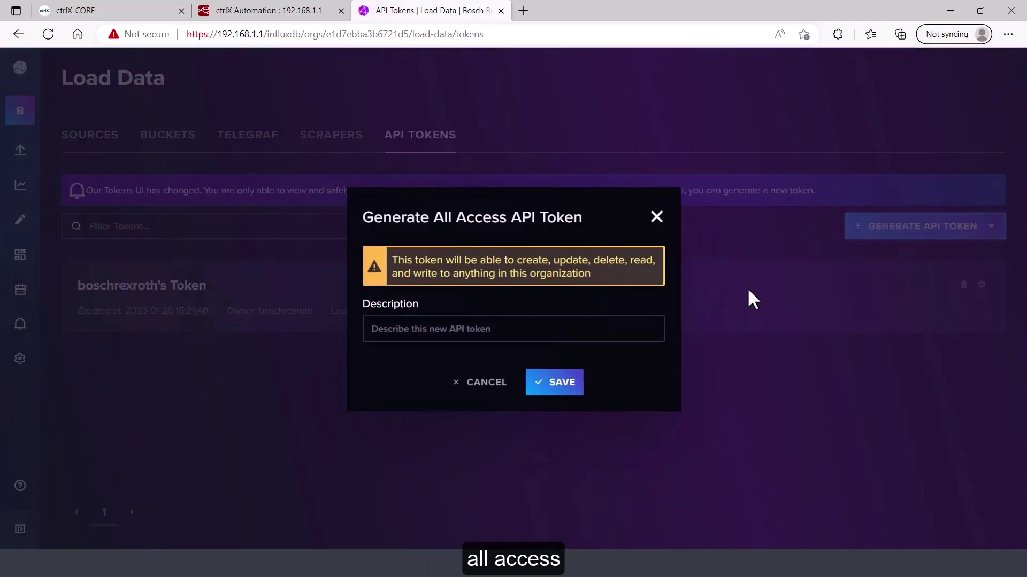
Describe the token as 'NodeRed Token', save it, and copy its value to the clipboard
left_click(517, 332)
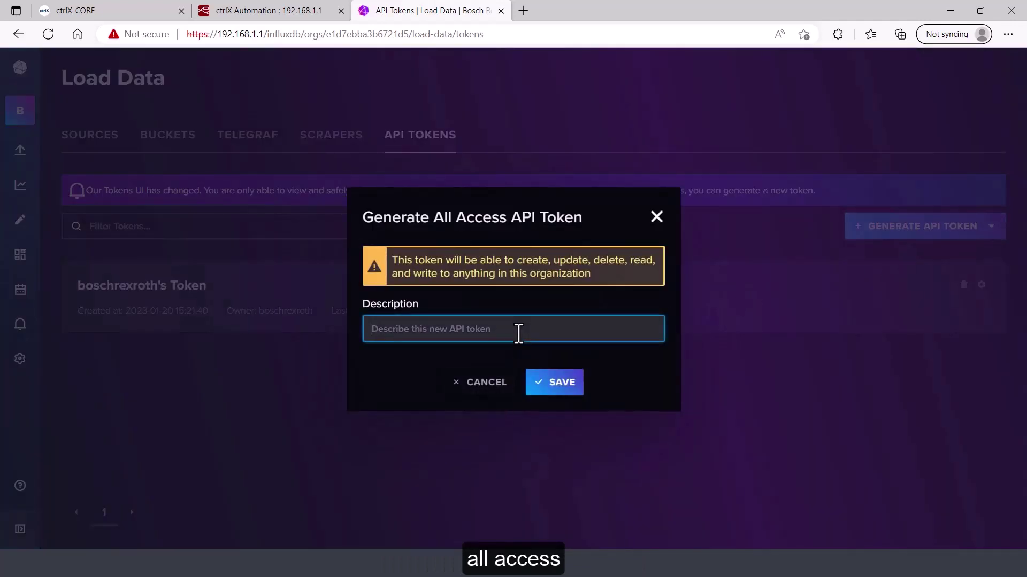
type("N")
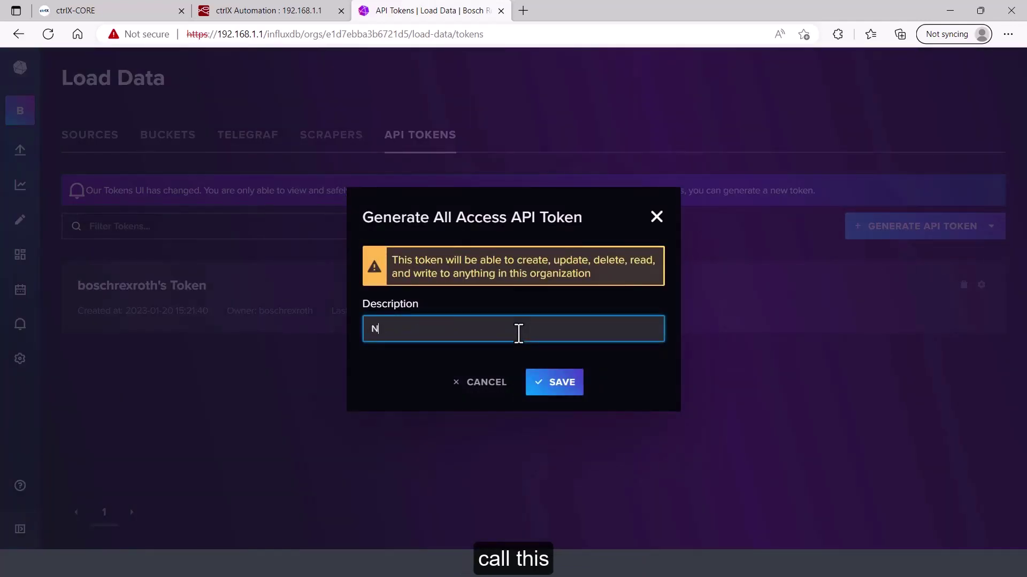
type("odeRed")
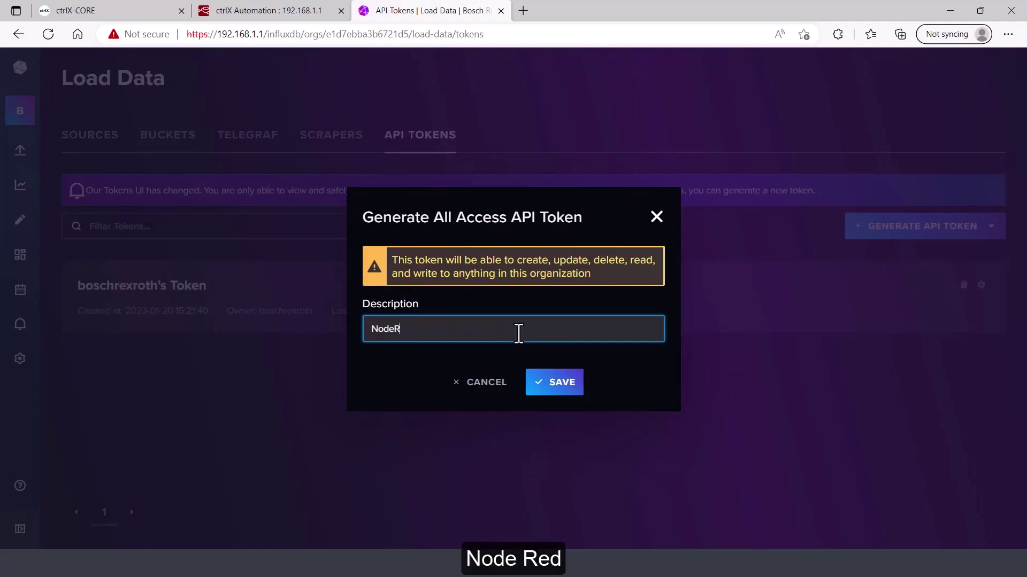
key("BackSpace")
type("d Token")
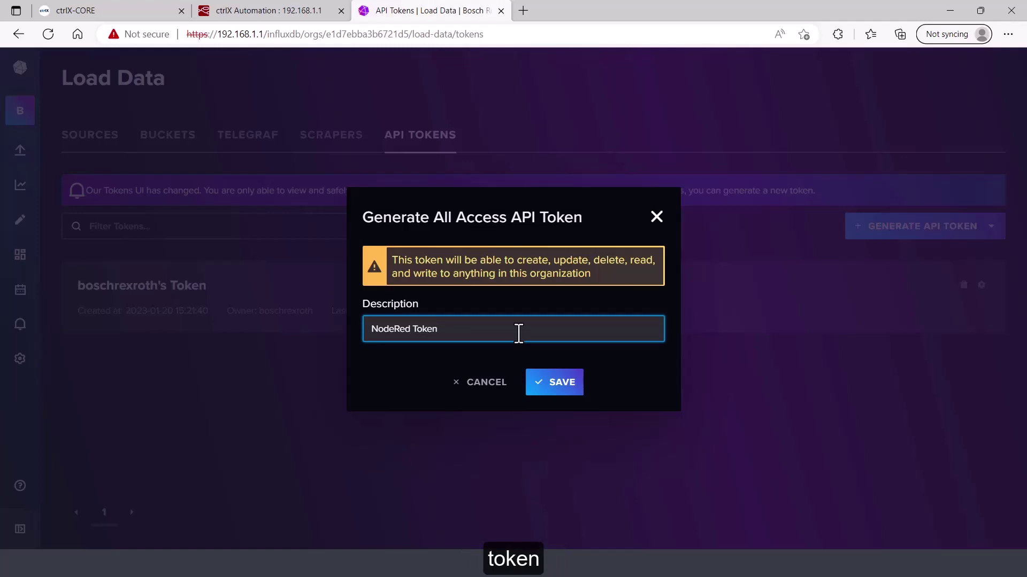
left_click(561, 394)
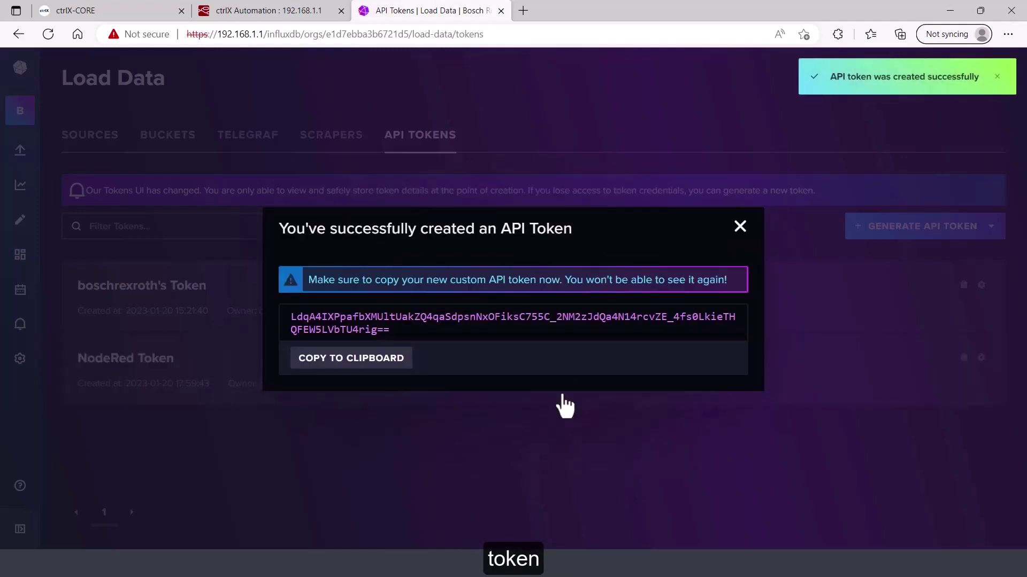
left_click(380, 365)
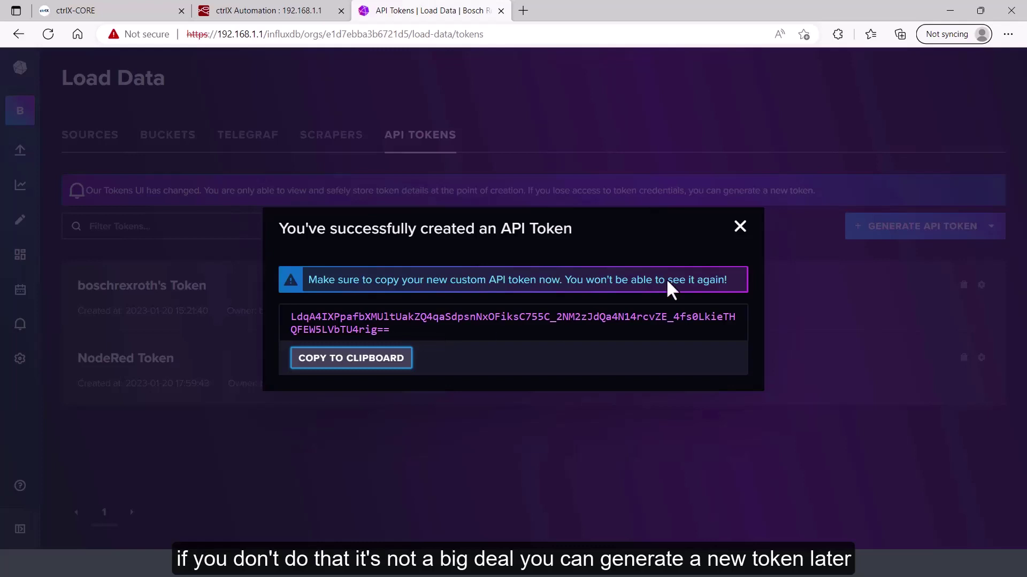
left_click(740, 227)
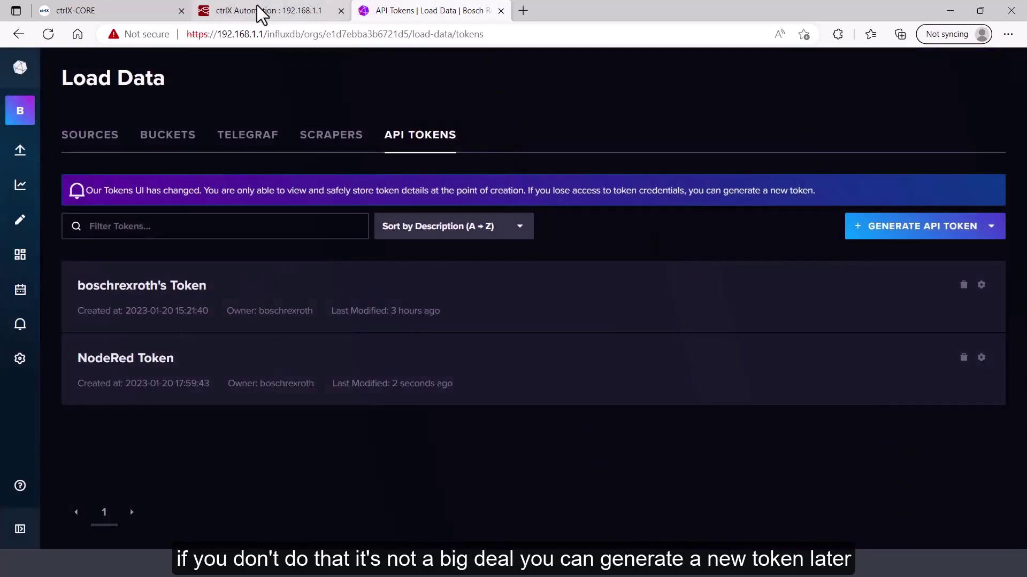
Paste the copied token, add the server config, and name it 'Local InfluxDB'
left_click(269, 7)
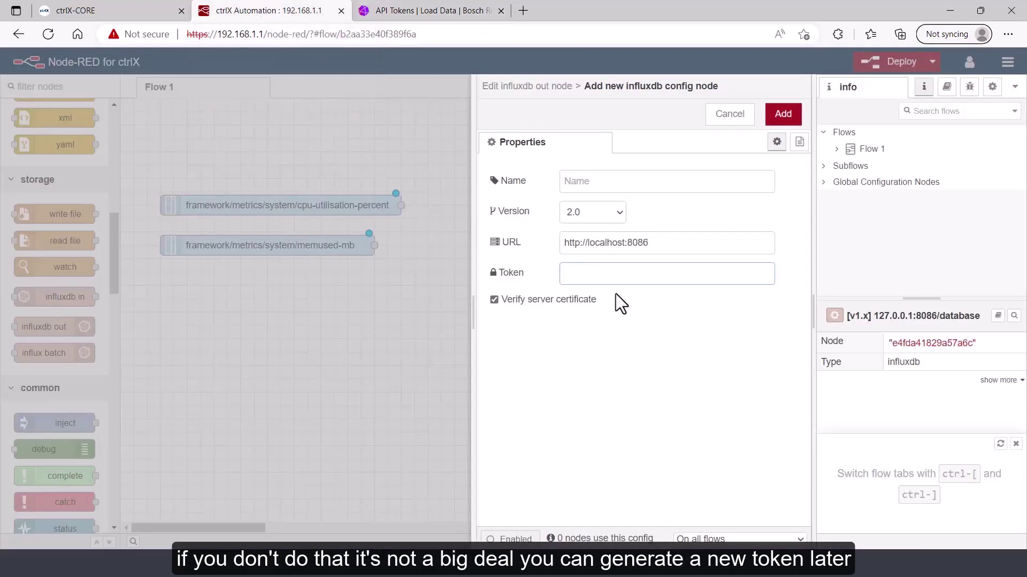
key("ctrl+v")
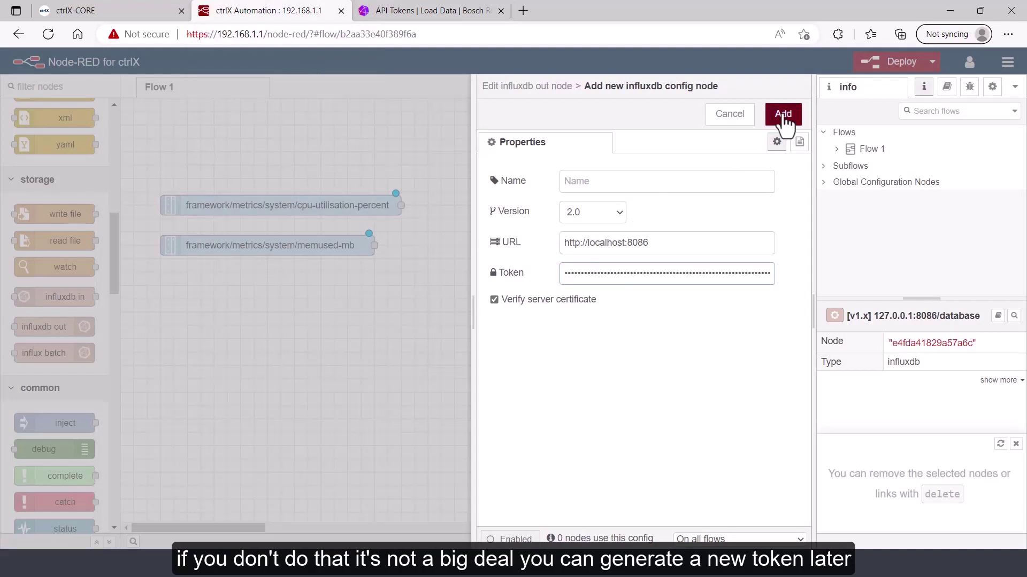
left_click(783, 115)
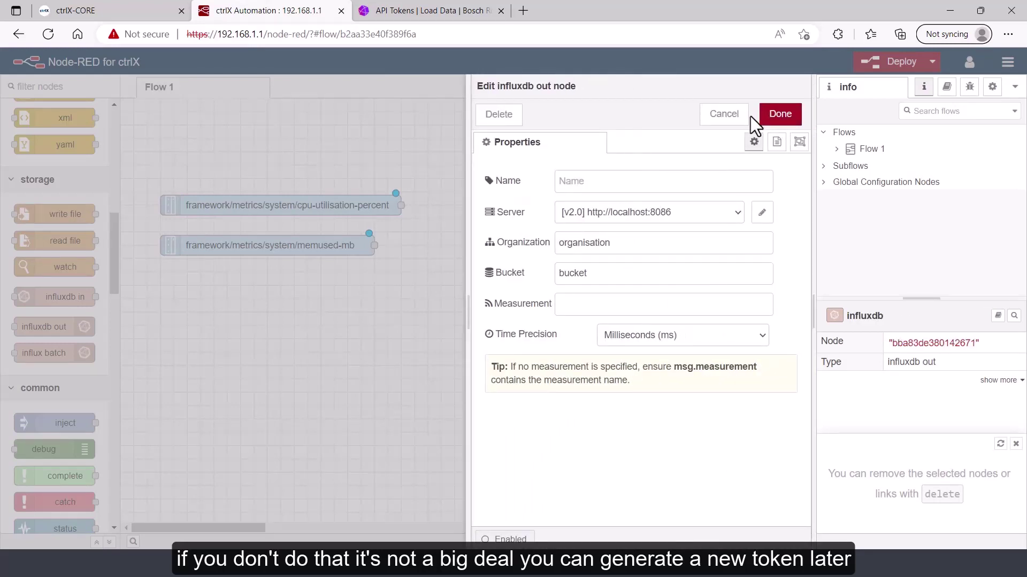
left_click(762, 213)
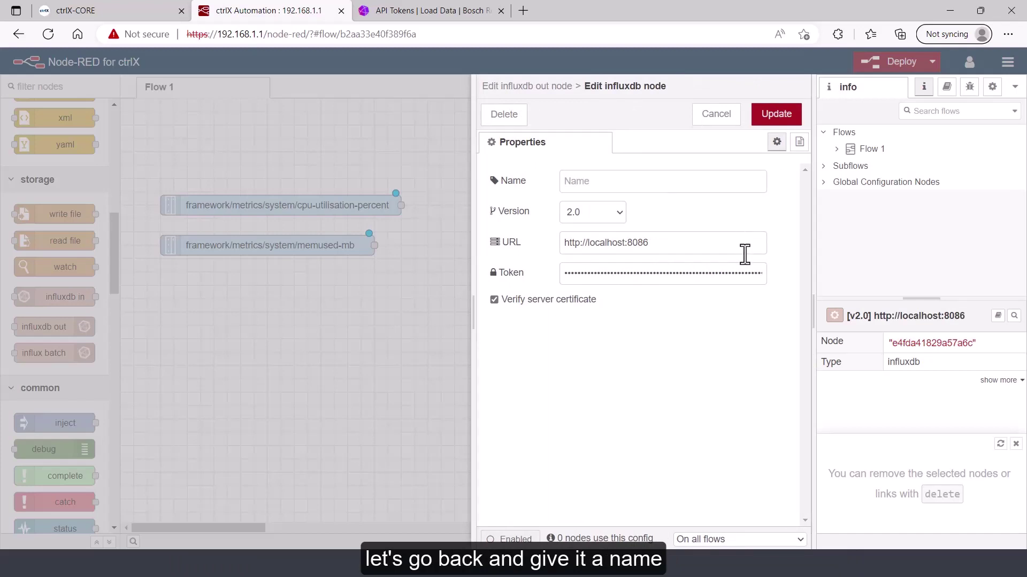
left_click(626, 177)
type("Loc")
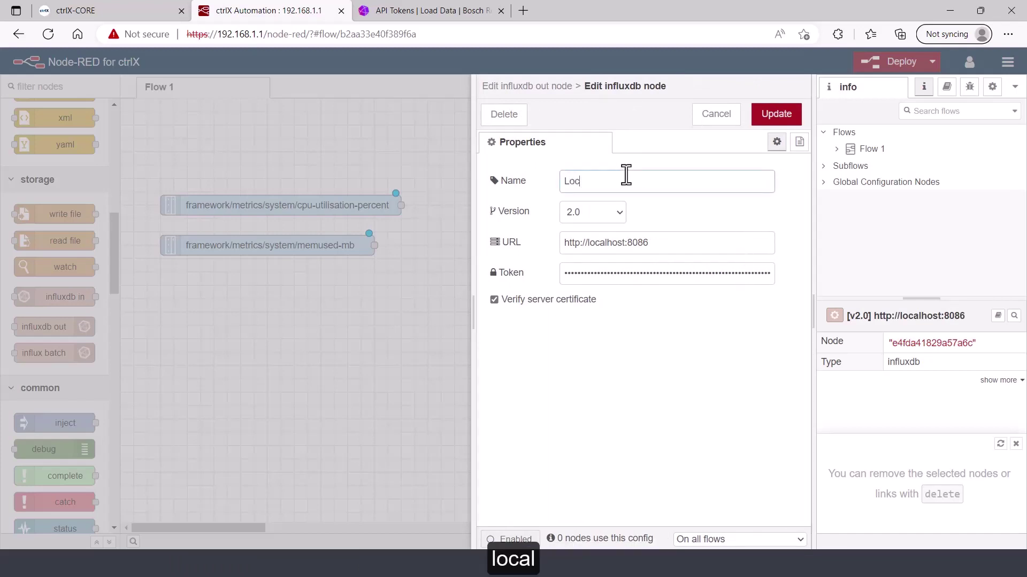
type("al InfluxDB")
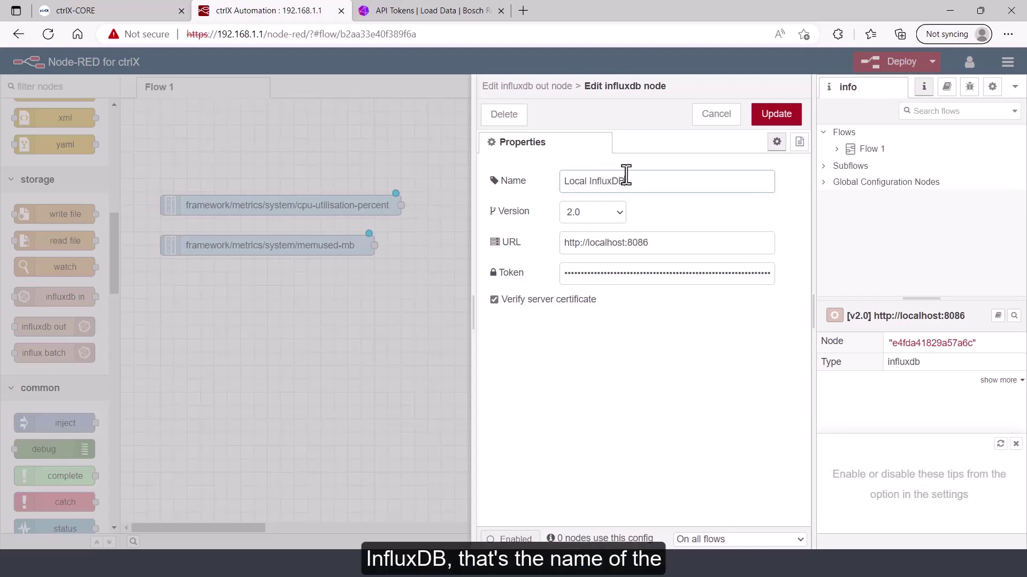
left_click(769, 124)
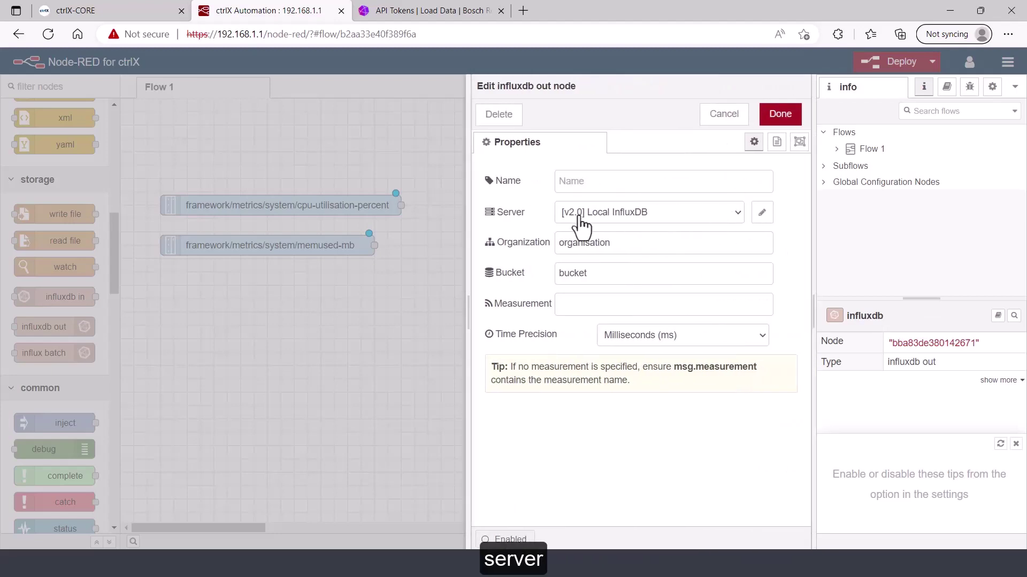
Enter 'Bosch Rexroth' as the node's Organization
double_click(620, 243)
type("Bosch Rexroth")
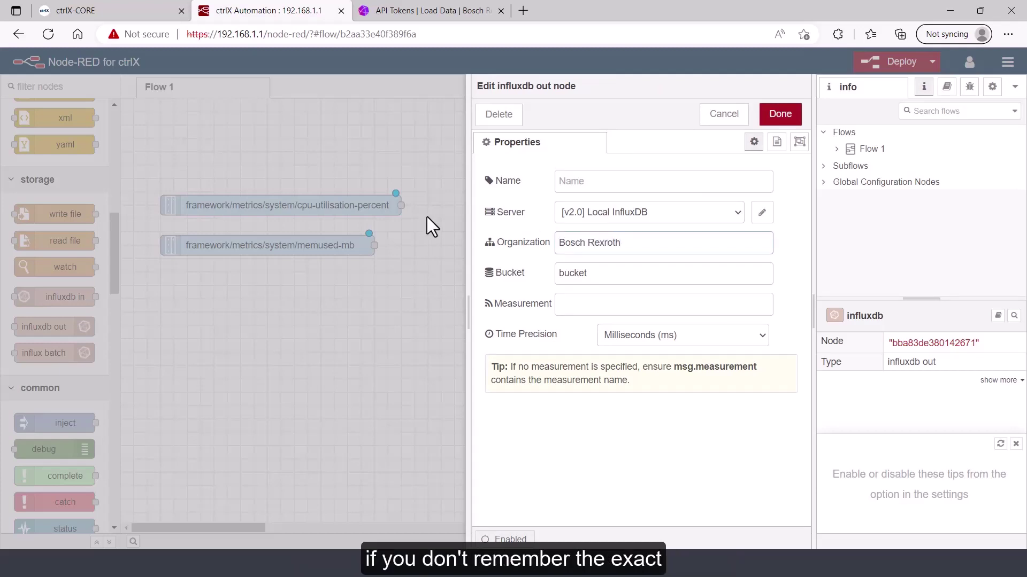
left_click(402, 16)
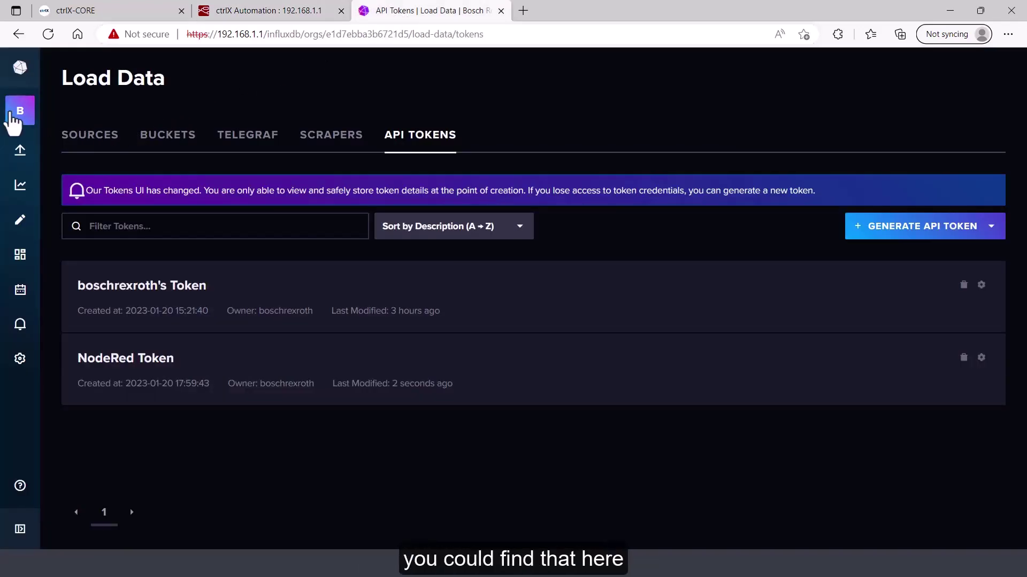
Copy the organization name Bosch Rexroth from InfluxDB's About page and select the Bucket field
mouse_move(21, 111)
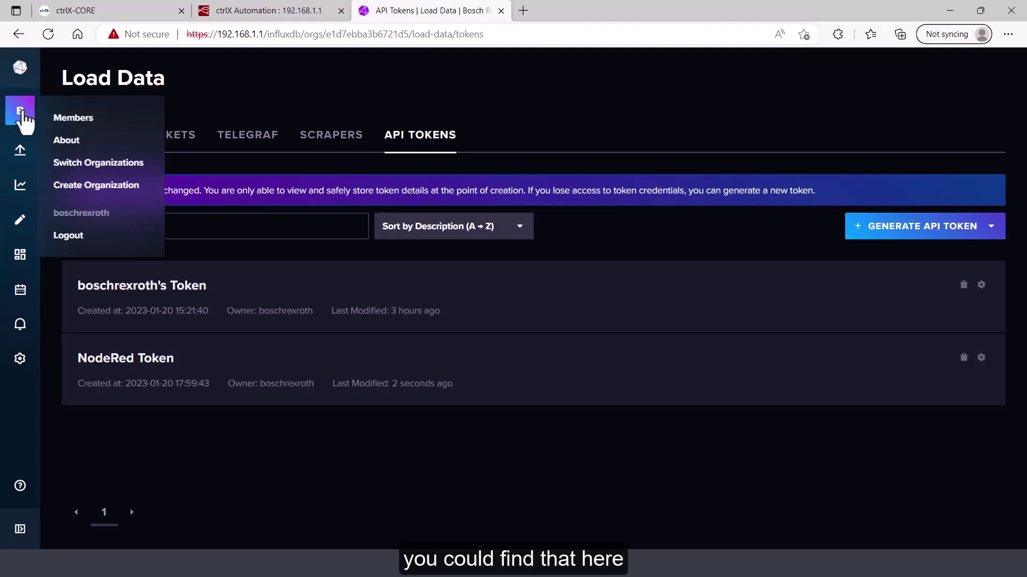
left_click(68, 142)
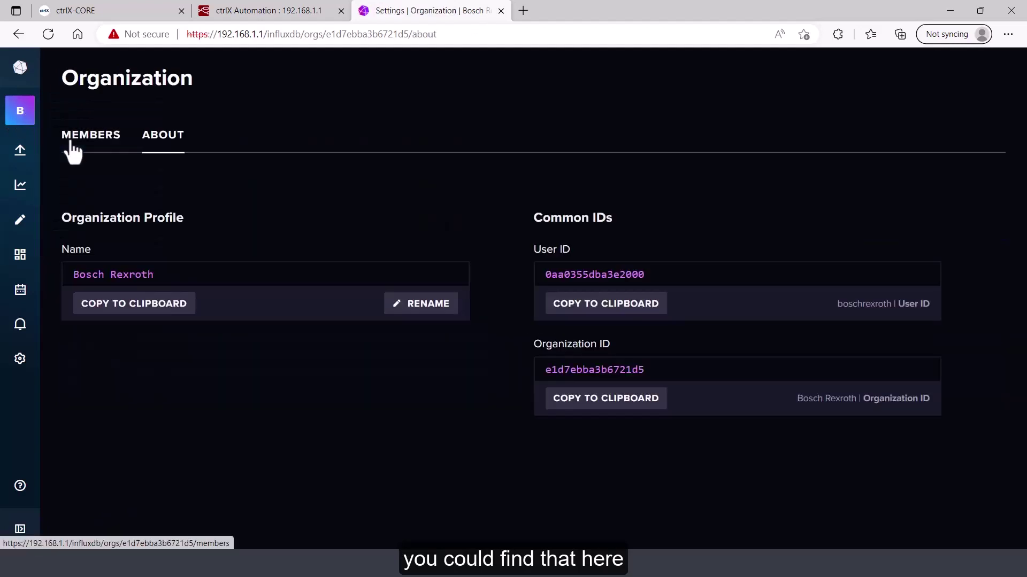
left_click(137, 313)
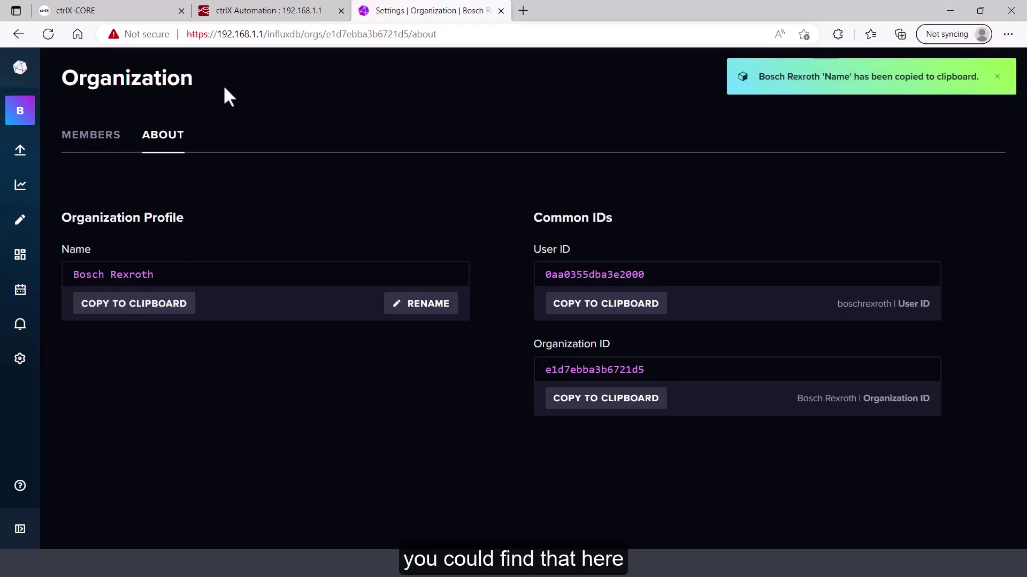
left_click(246, 12)
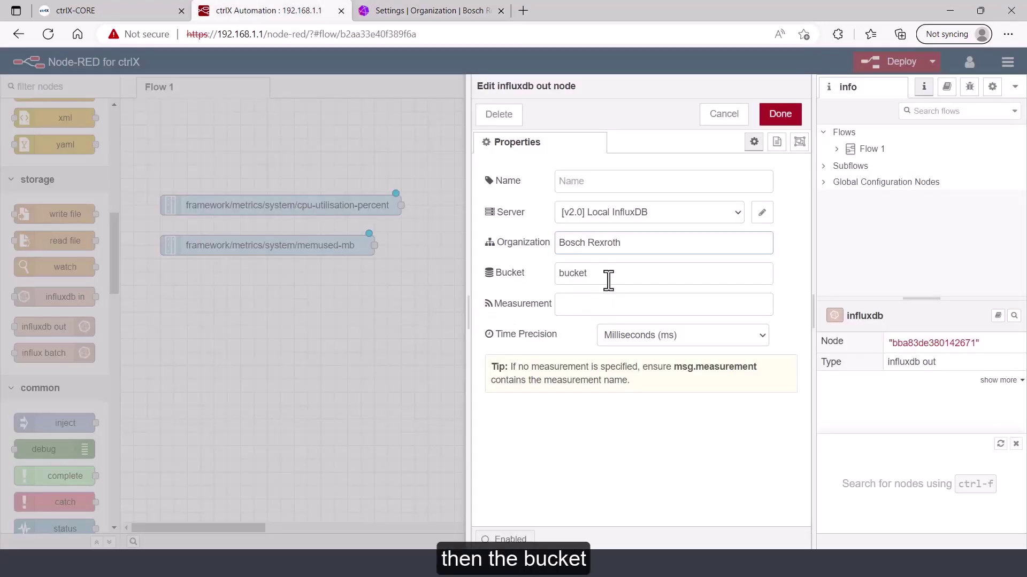
left_click_drag(608, 279, 543, 280)
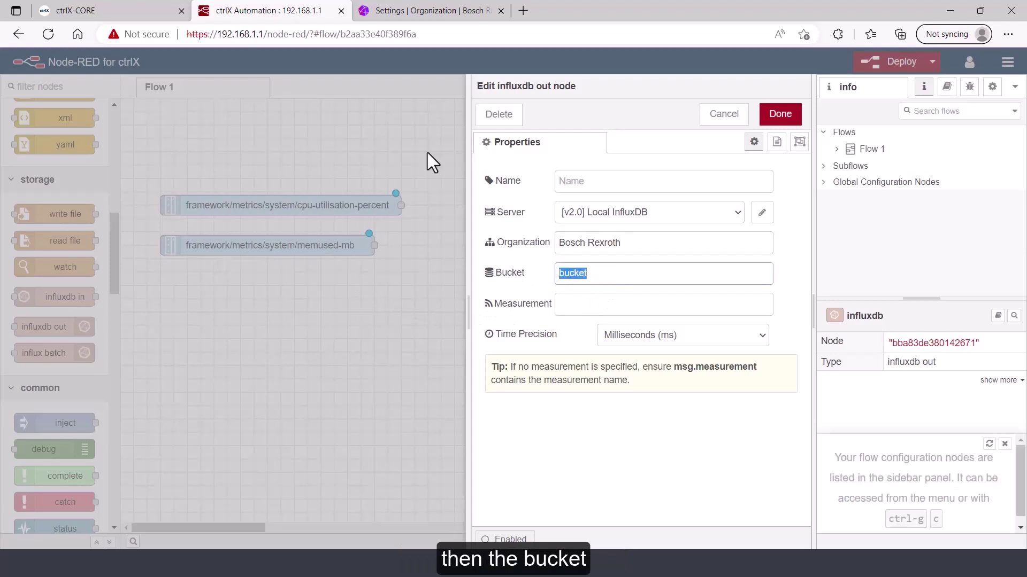
Rename the InfluxDB bucket NodeRed to ctrlX_NodeRed
left_click(384, 11)
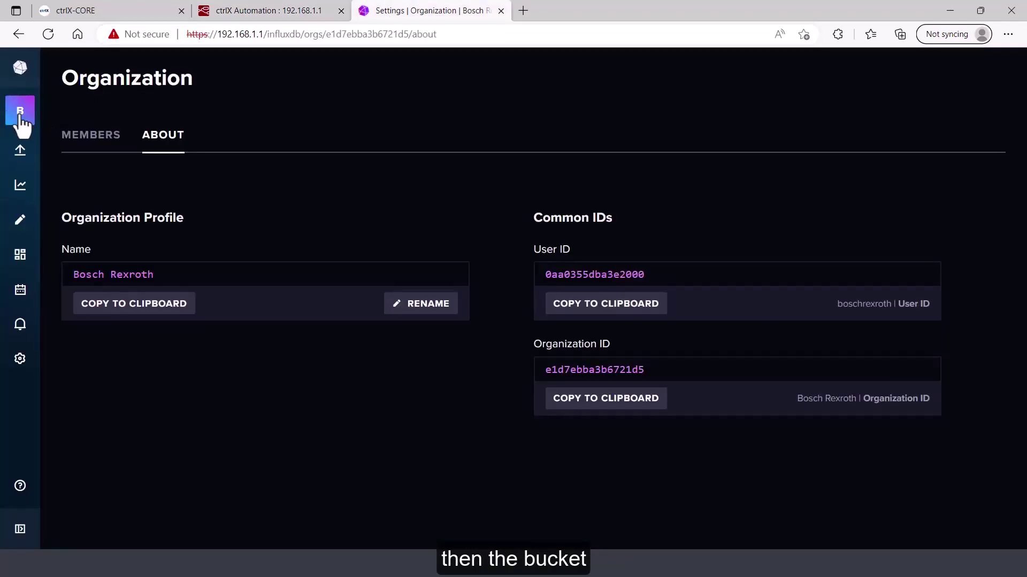
mouse_move(21, 152)
left_click(75, 198)
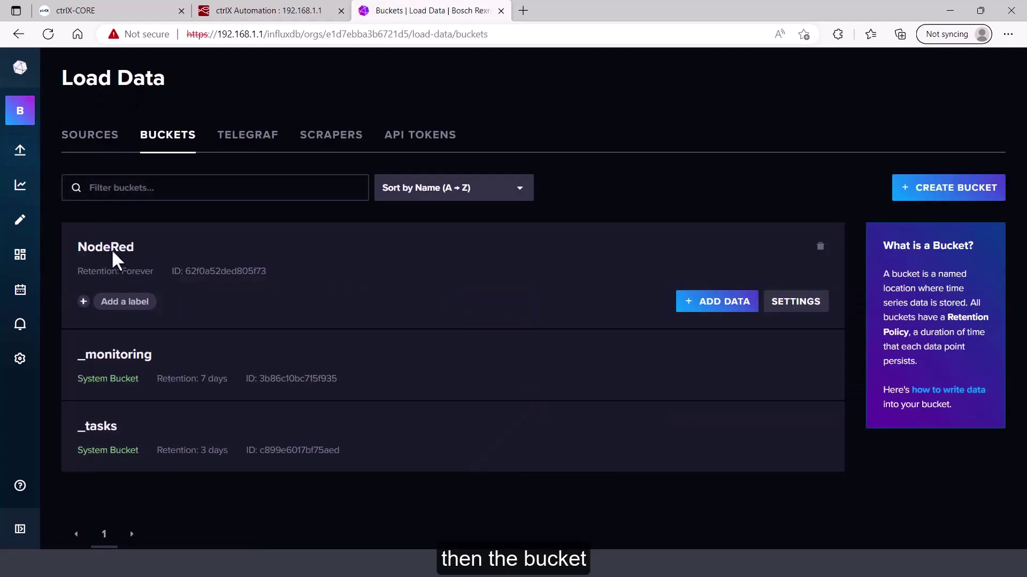
left_click(795, 310)
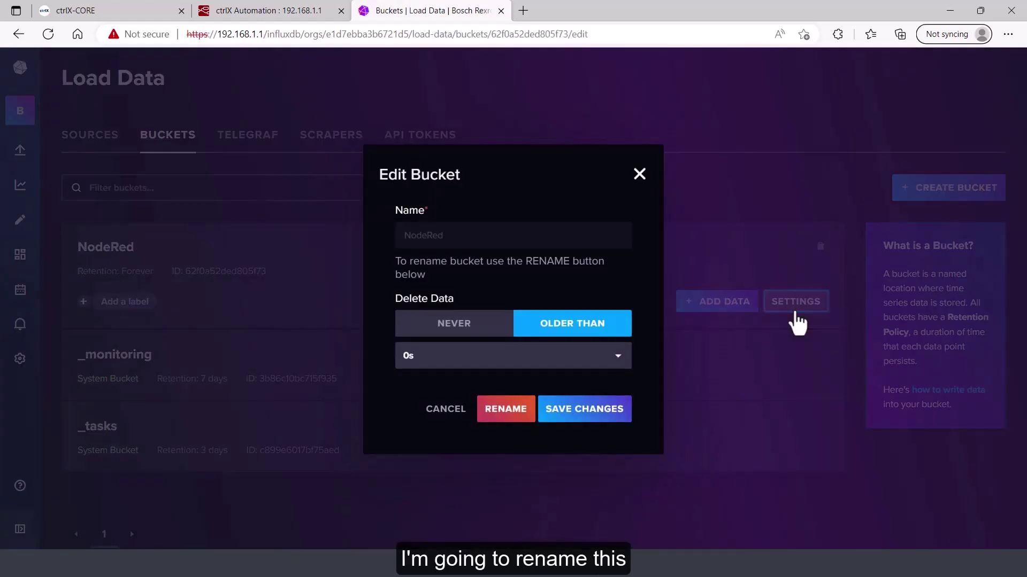
left_click(521, 417)
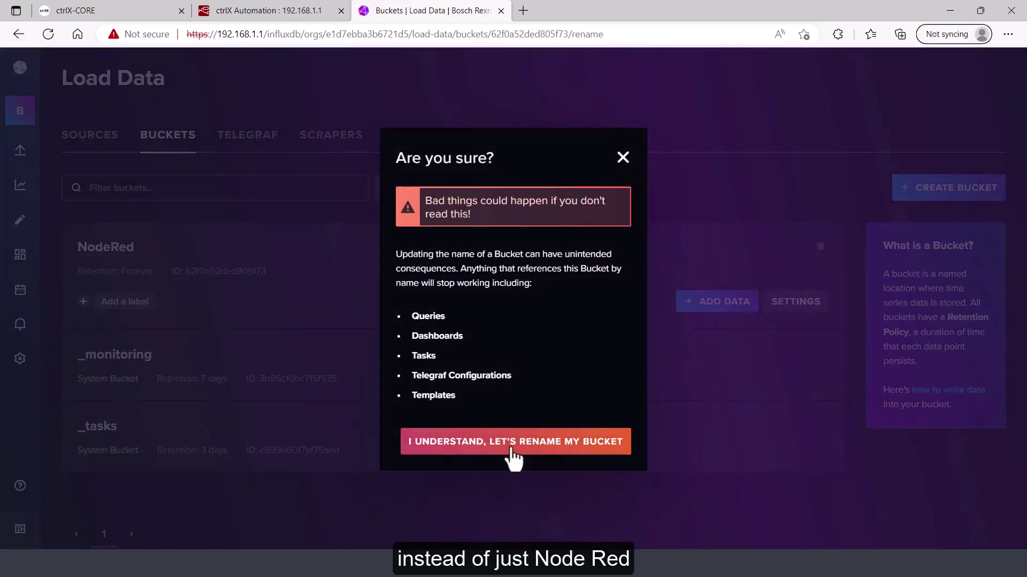
left_click(508, 449)
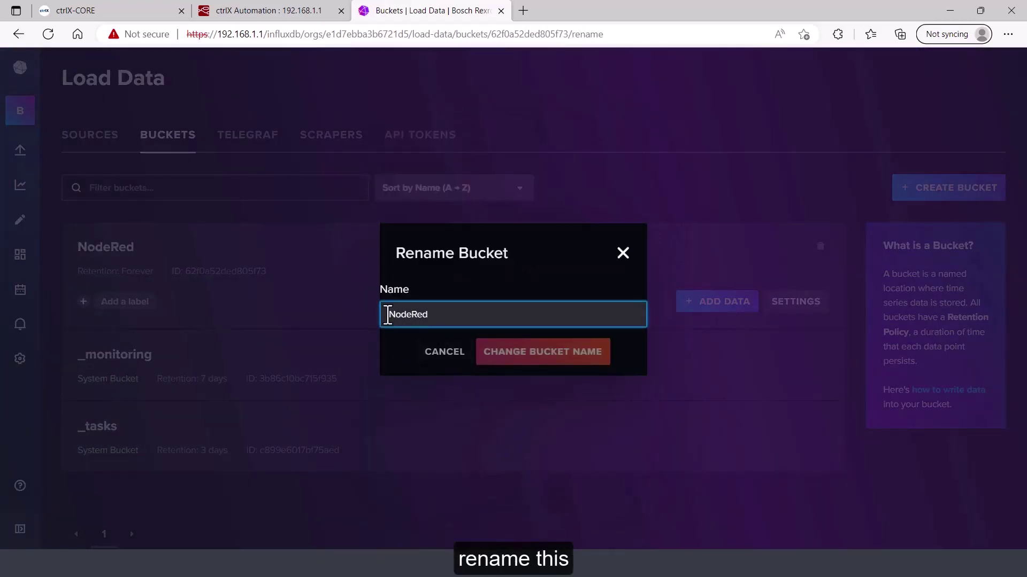
type("ctrlX")
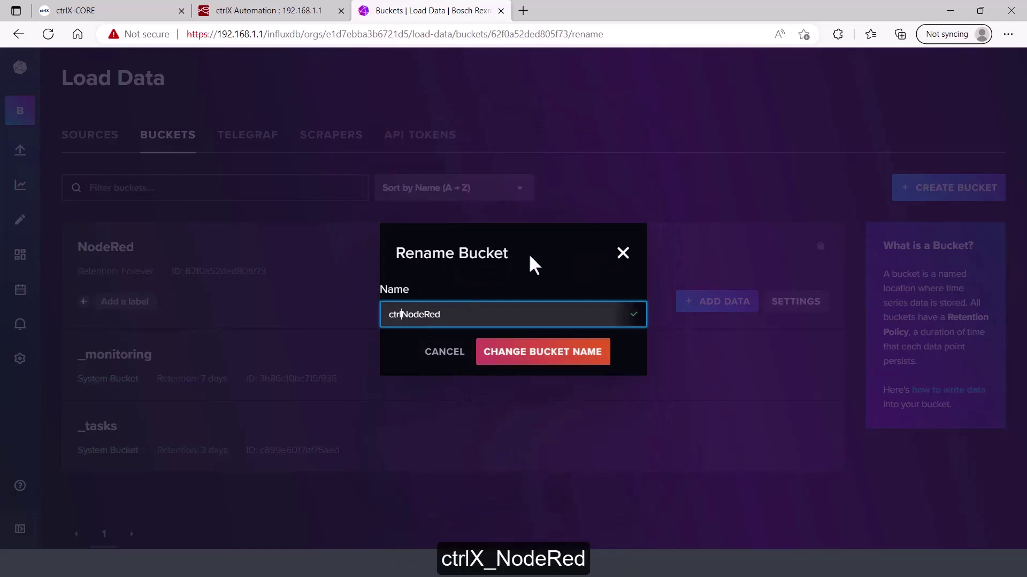
type("_")
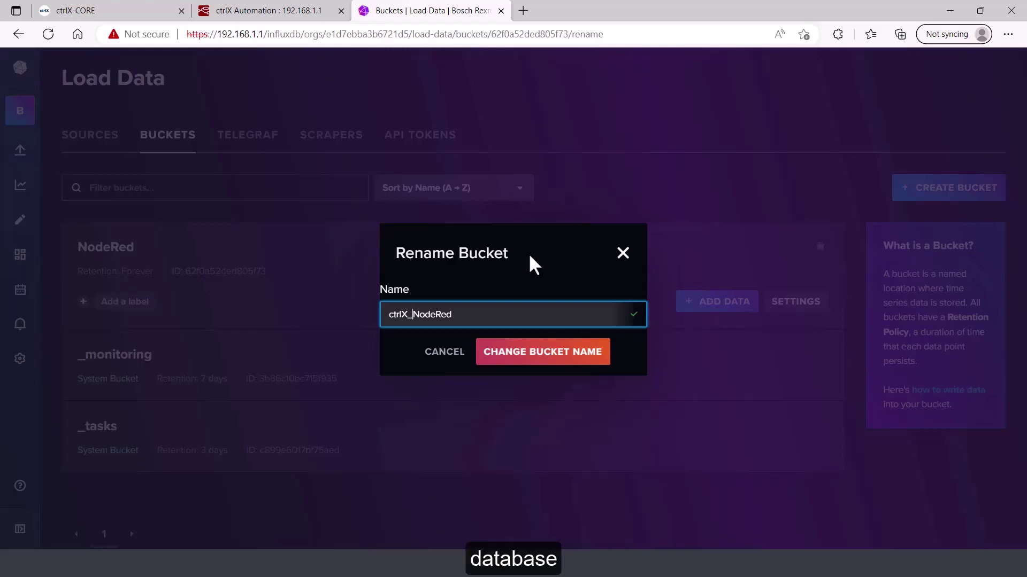
left_click(558, 368)
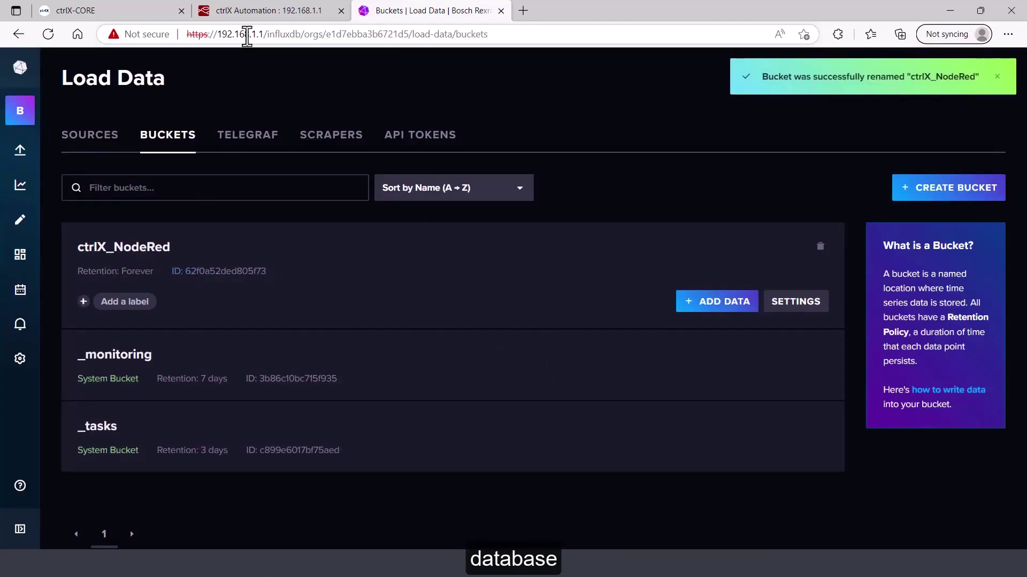
left_click(255, 15)
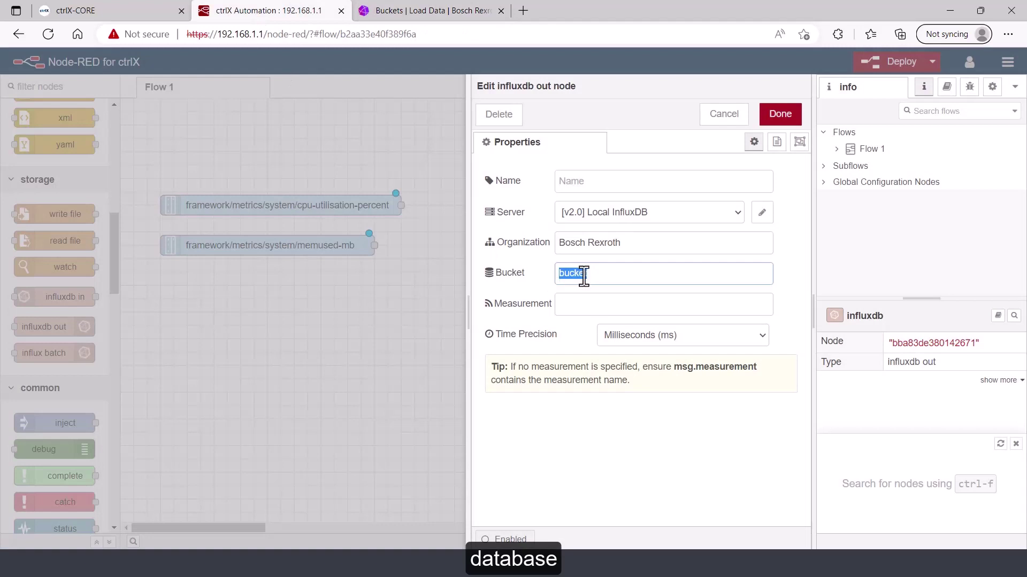
Set the influxdb out node's bucket to ctrlX_NodeRed and measurement to CPU_Util, and save
type("ctrlX_NodeRed")
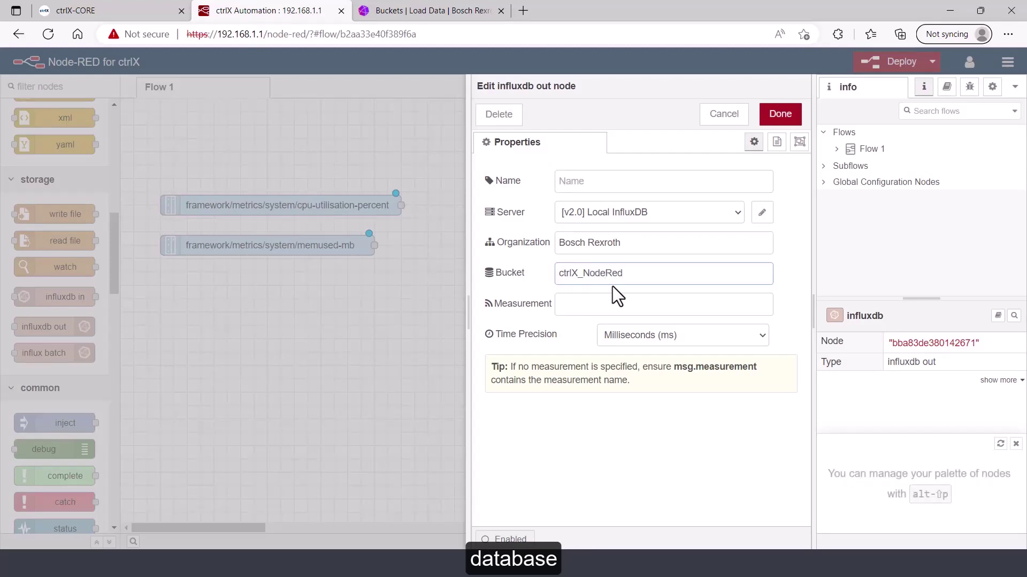
left_click(616, 307)
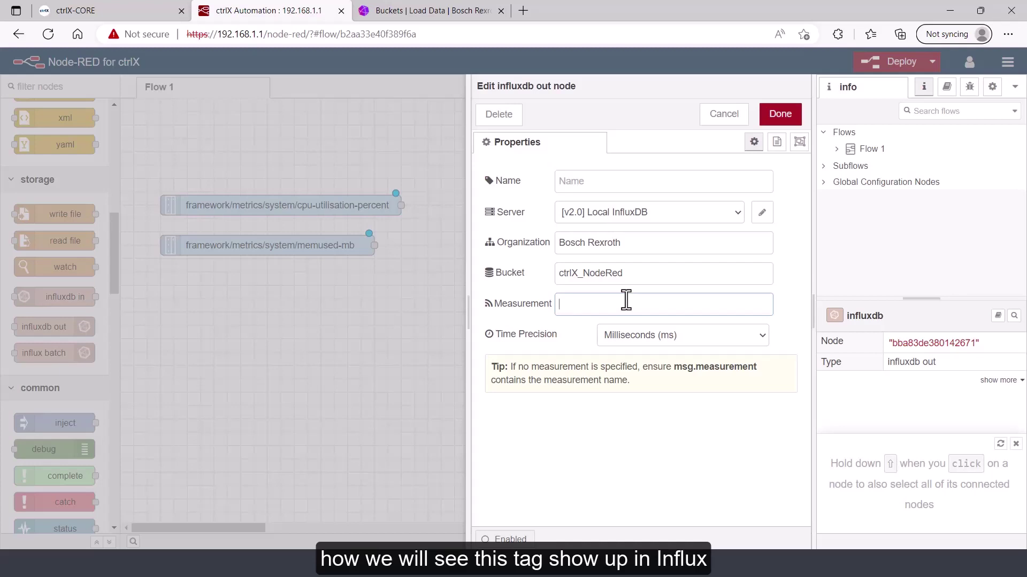
type("CP")
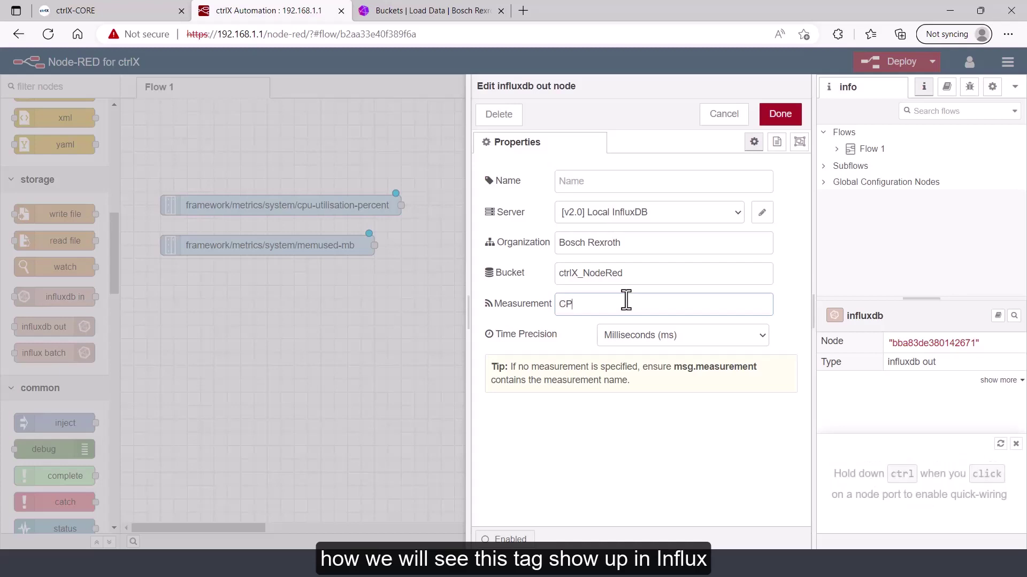
type("U_Util")
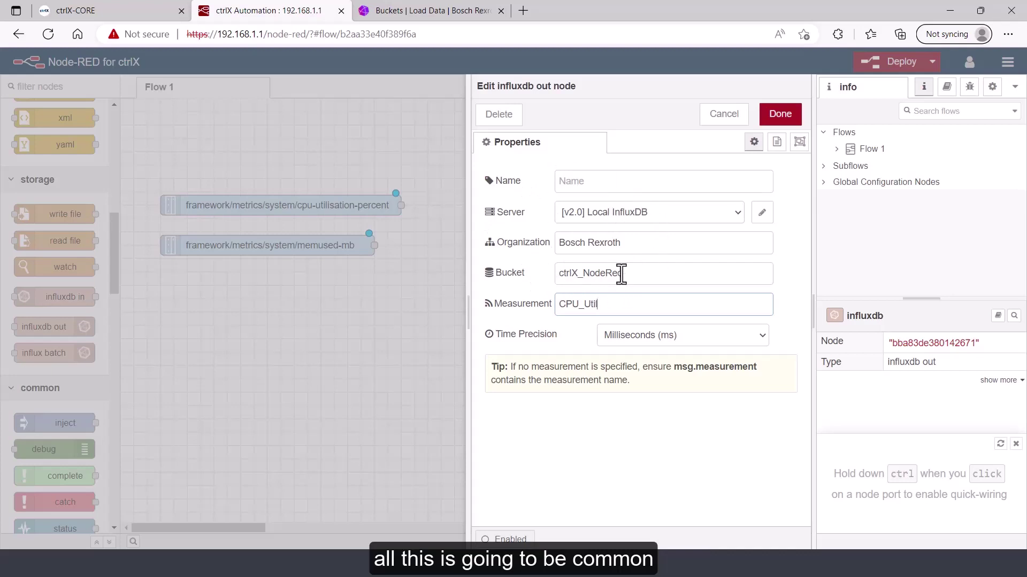
left_click_drag(621, 307, 512, 297)
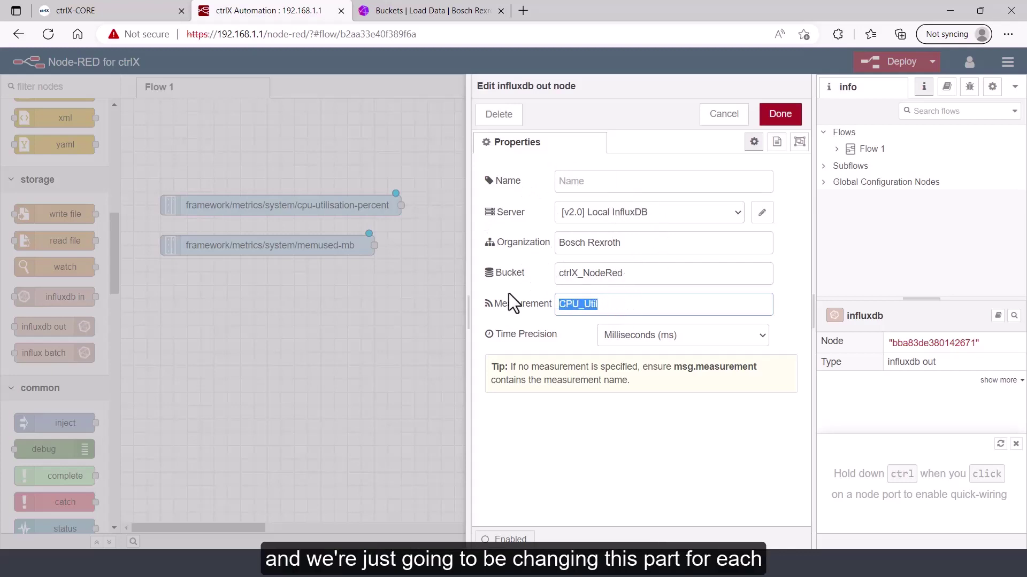
left_click(625, 305)
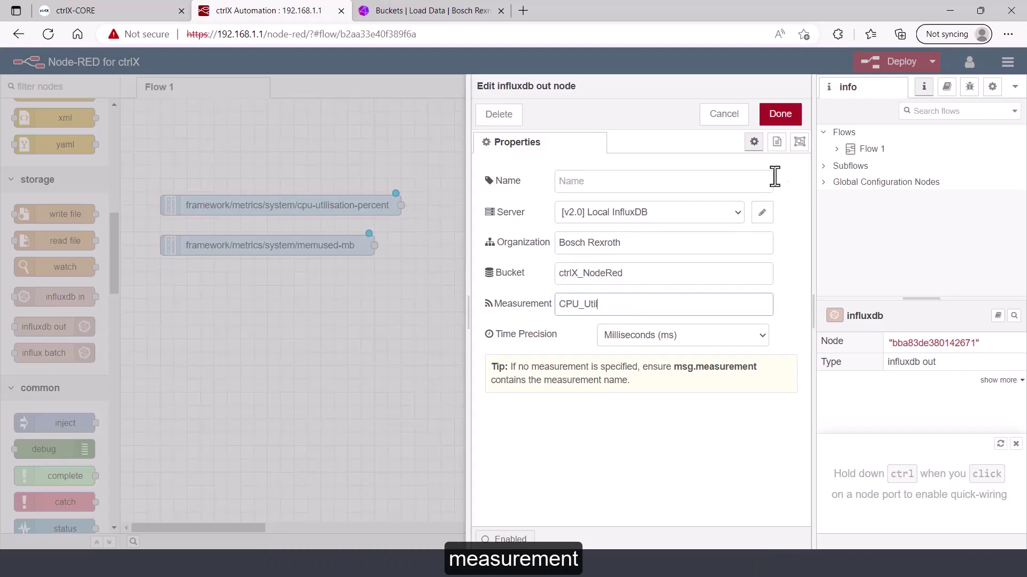
left_click(780, 119)
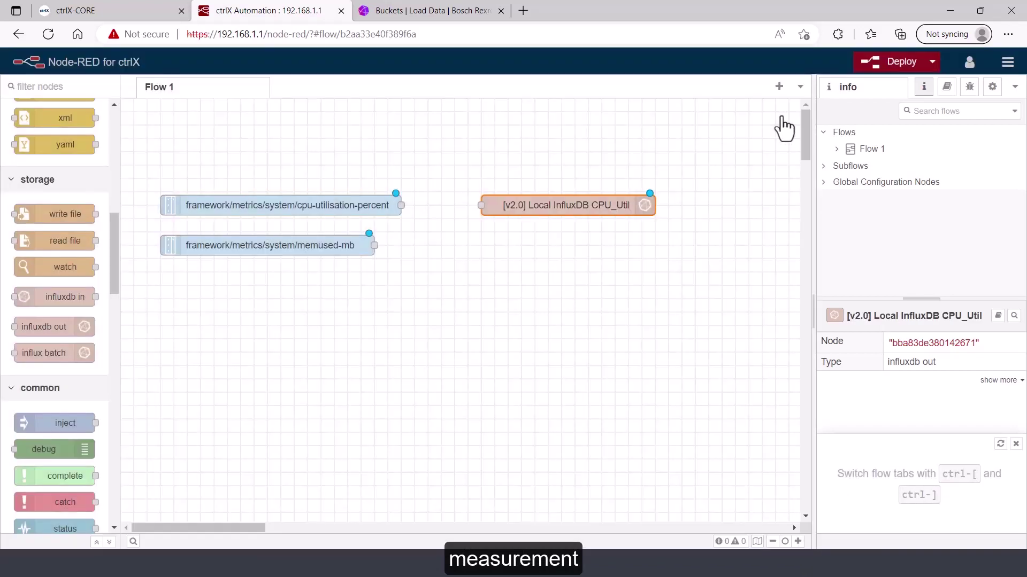
Wire cpu-utilisation-percent to the CPU_Util node and paste a copy beside memused-mb
left_click_drag(401, 205, 481, 206)
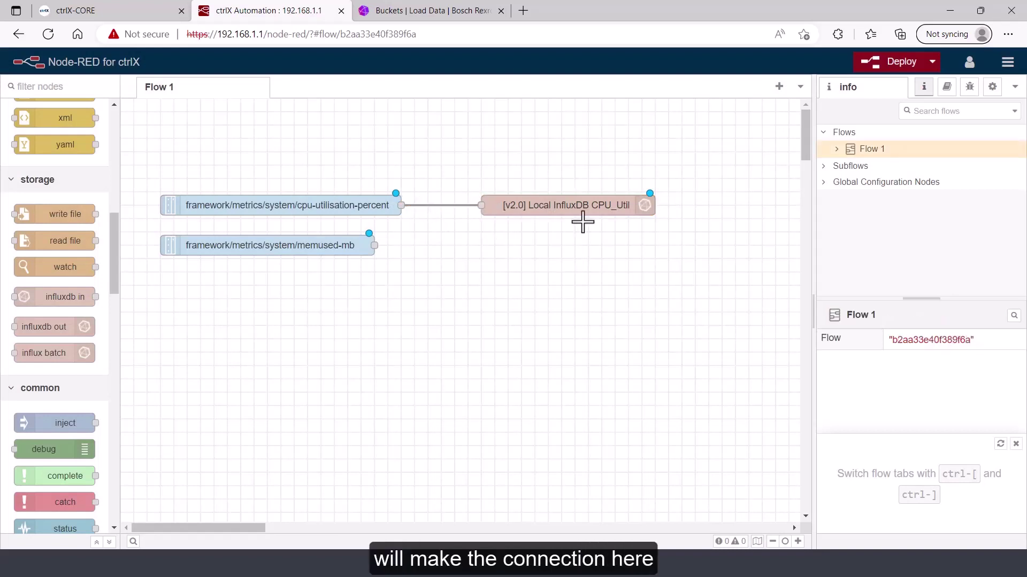
left_click(584, 206)
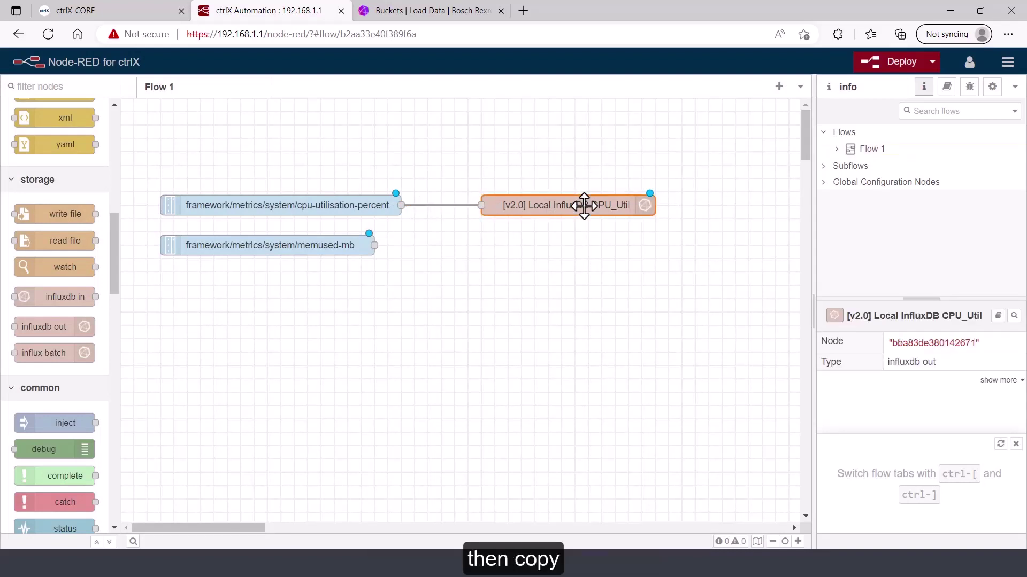
key("ctrl+c")
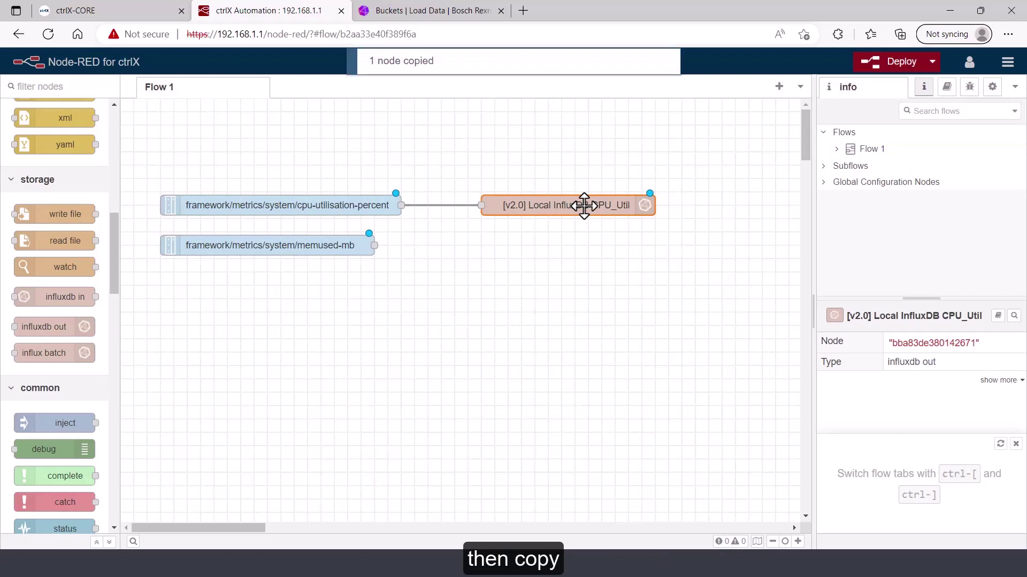
key("ctrl+v")
left_click(567, 249)
Set the copy's measurement to Mem_Used, wire memused-mb to it, and deploy
double_click(568, 247)
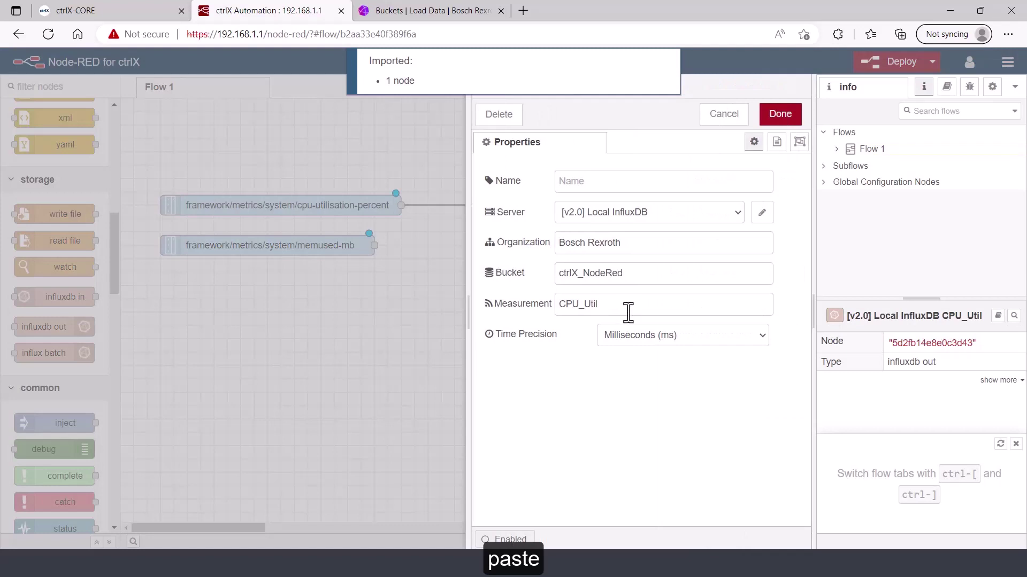
left_click_drag(608, 305, 512, 302)
key("BackSpace")
type("Mem_")
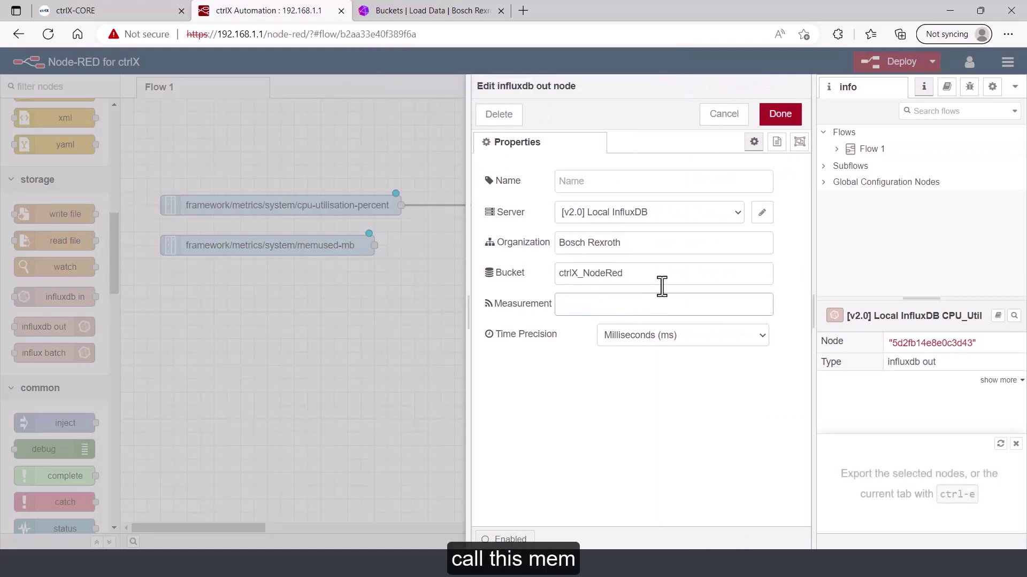
type("Used")
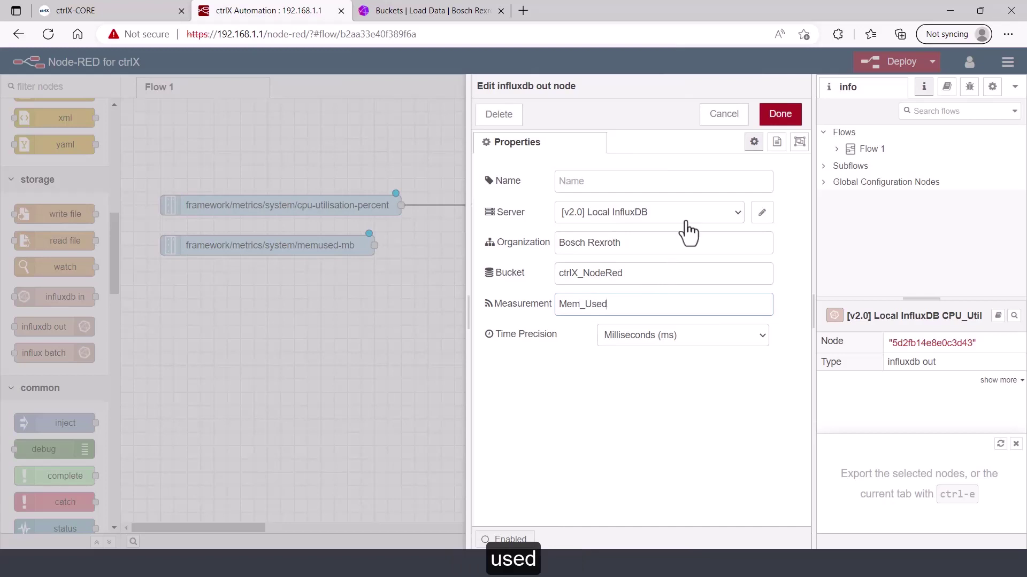
left_click(777, 121)
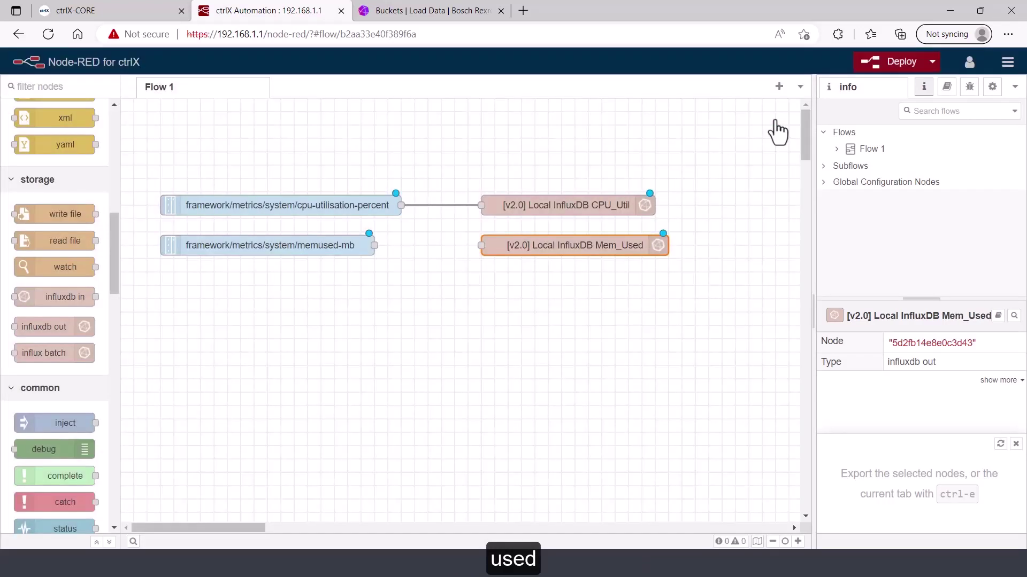
left_click_drag(374, 247, 480, 248)
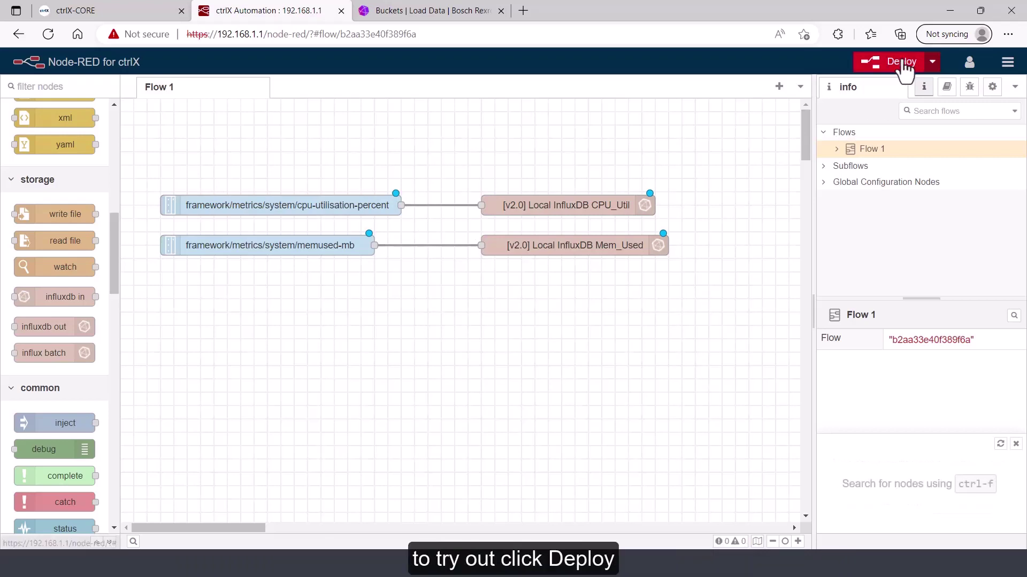
left_click(896, 63)
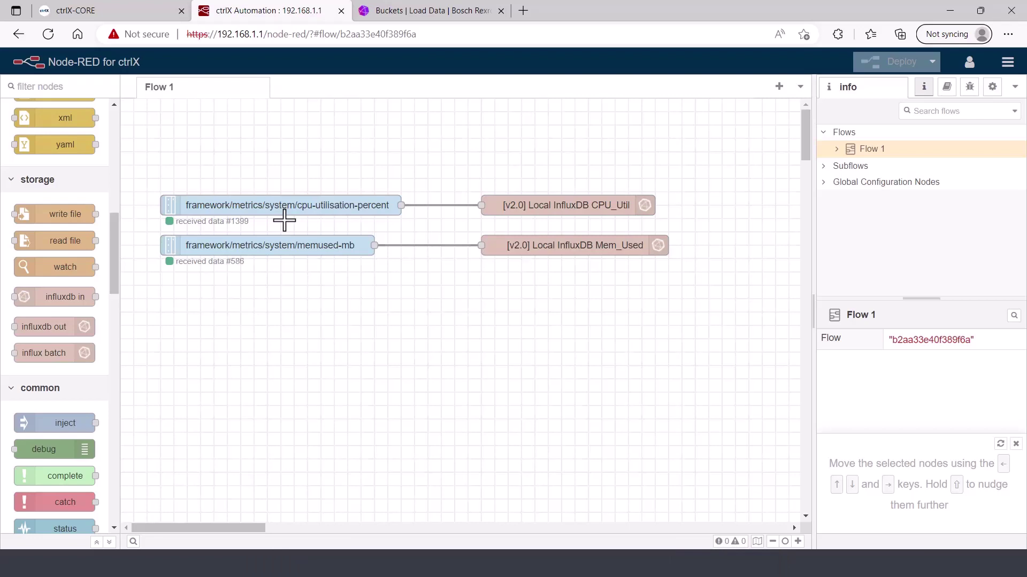
Graph CPU_Util from the ctrlX_NodeRed bucket in Data Explorer and set window period to Custom
left_click(401, 12)
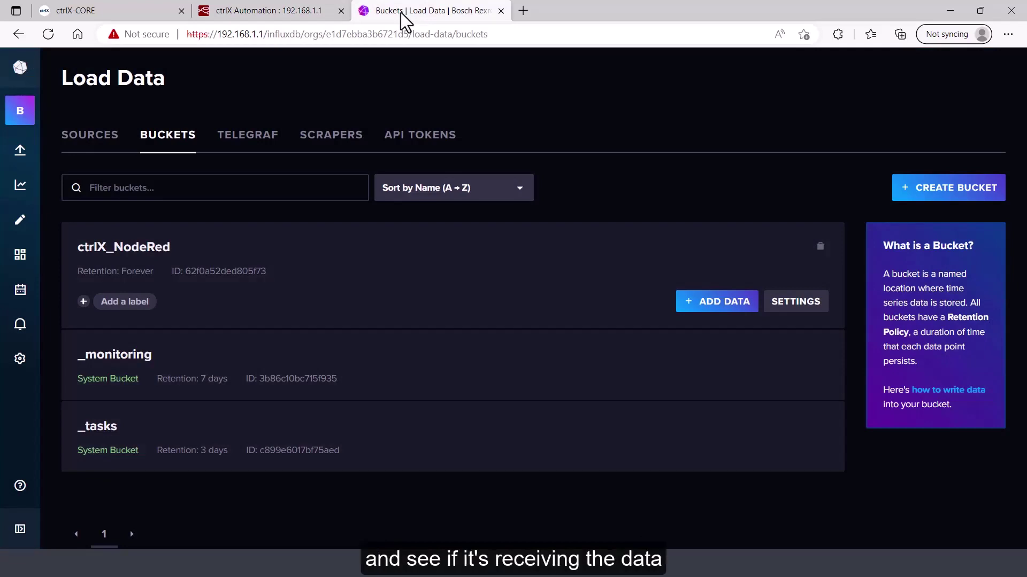
left_click(151, 249)
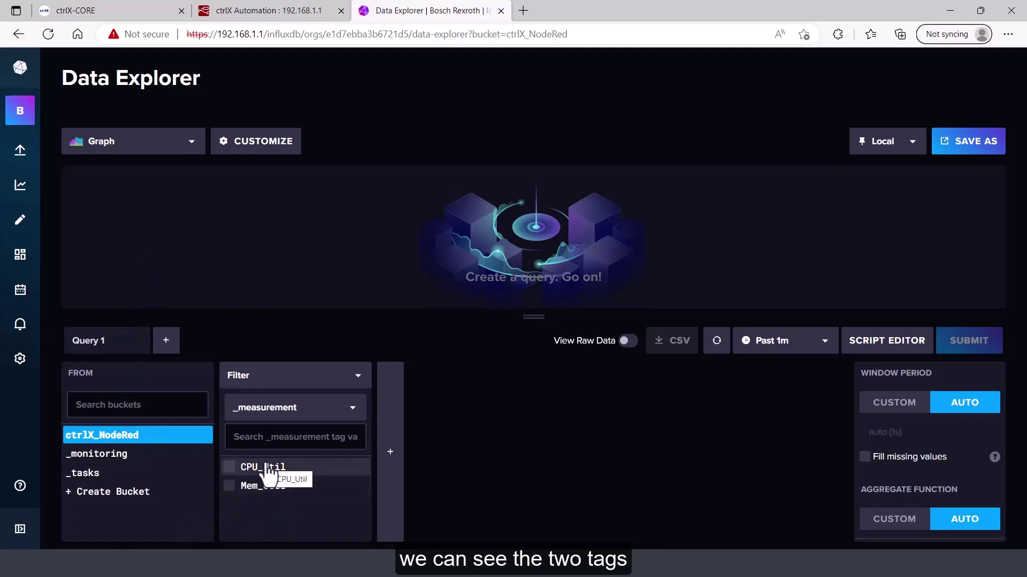
left_click(229, 468)
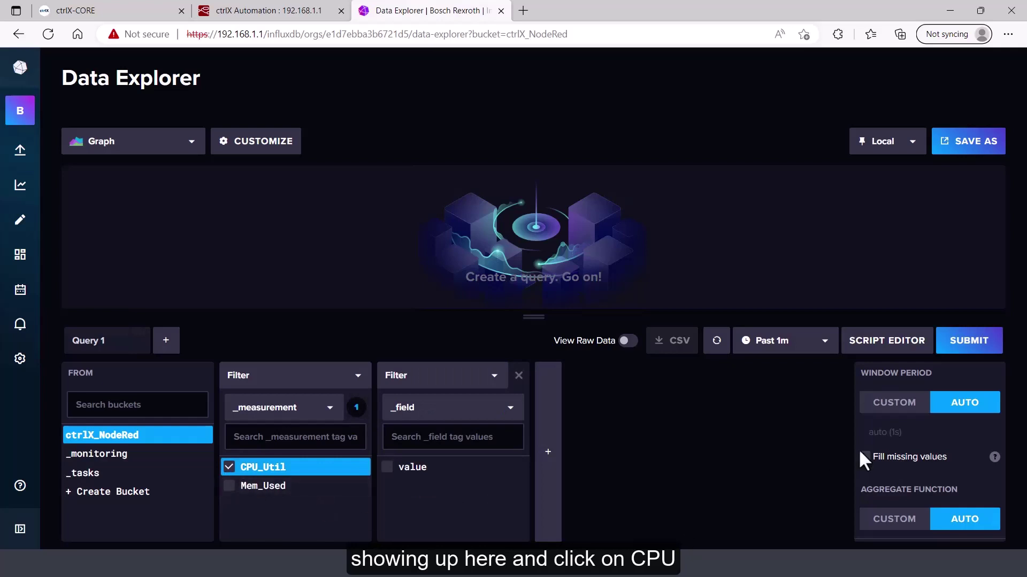
left_click(982, 351)
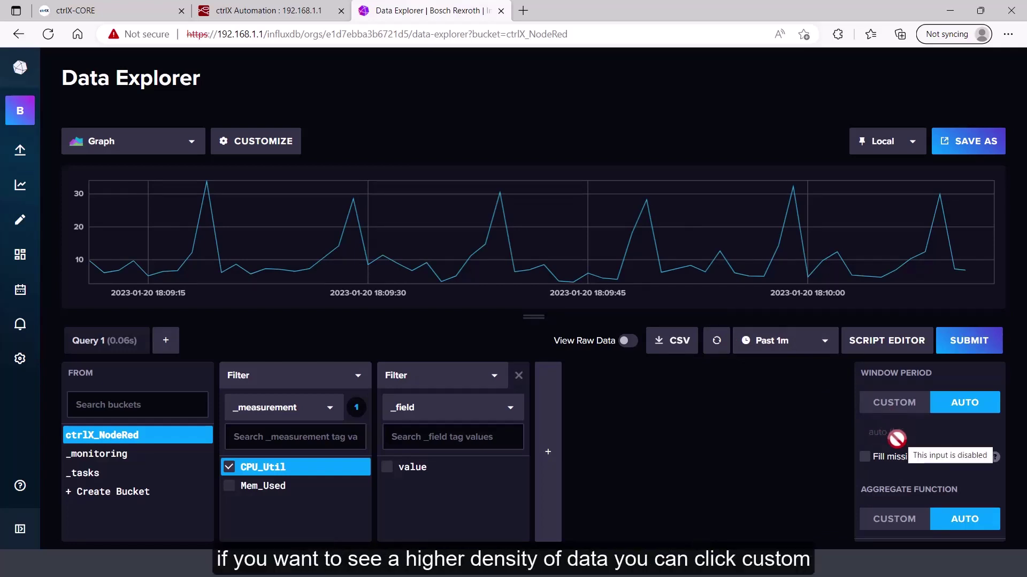
left_click(904, 406)
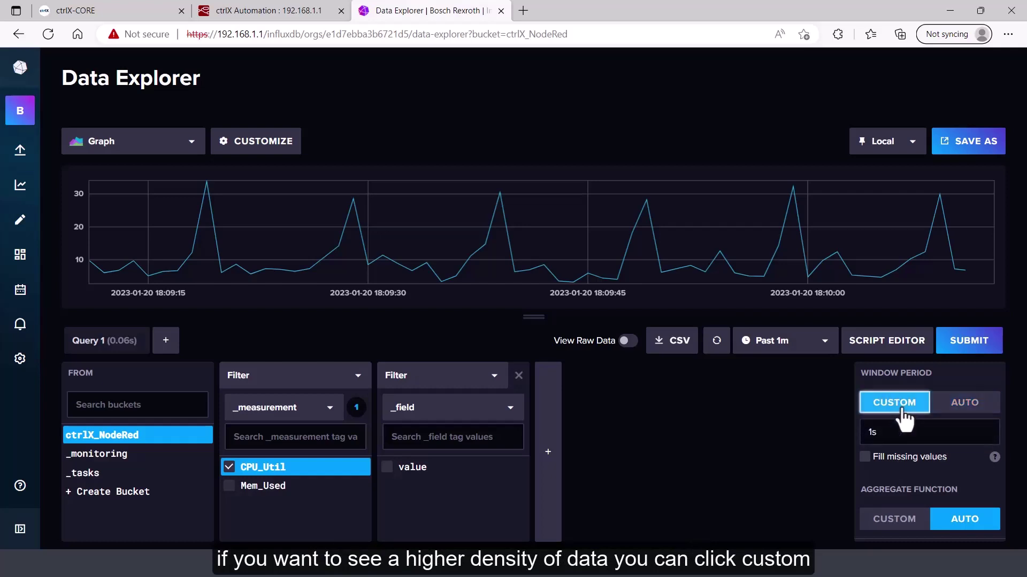
Set the custom window period to 100ms and rerun the query
left_click(909, 431)
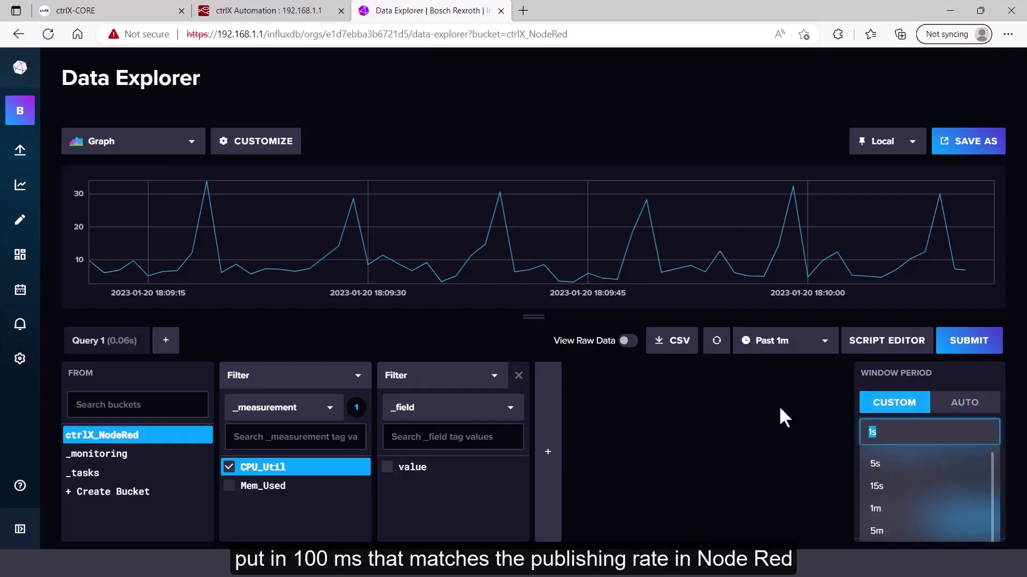
type("100ms")
left_click(778, 406)
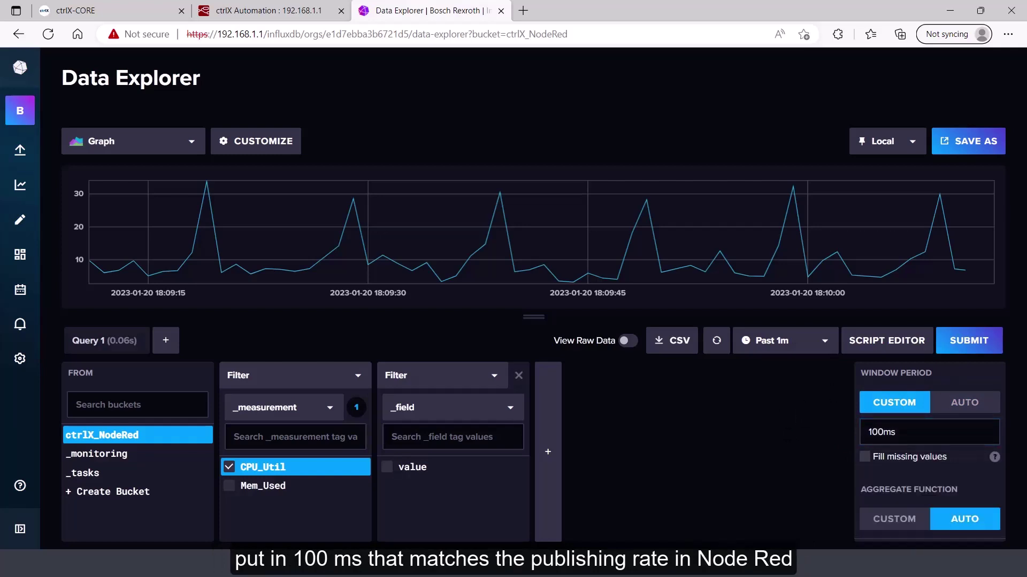
left_click(985, 347)
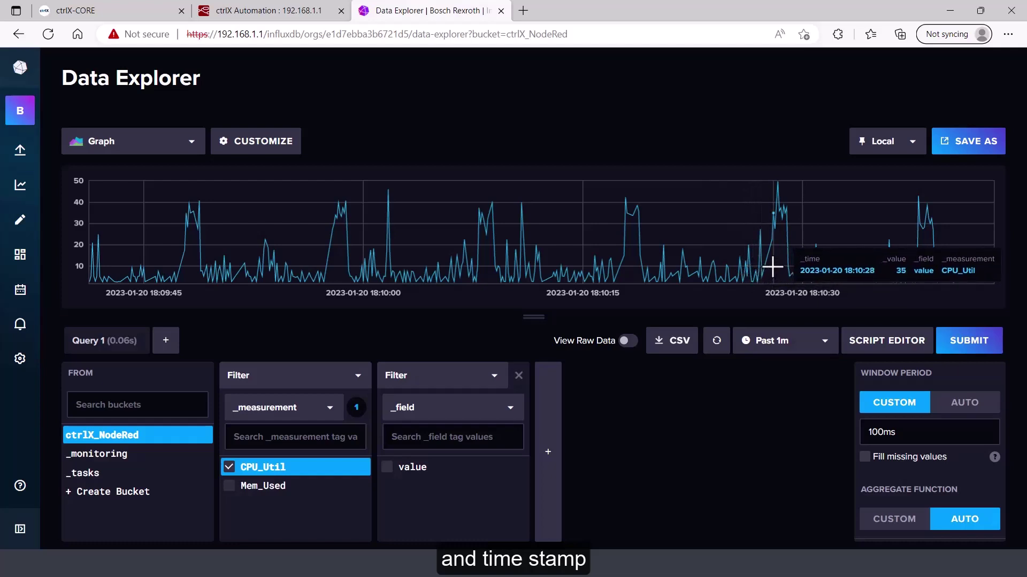
Change the time range to Past 5m and refresh the graph
left_click(825, 346)
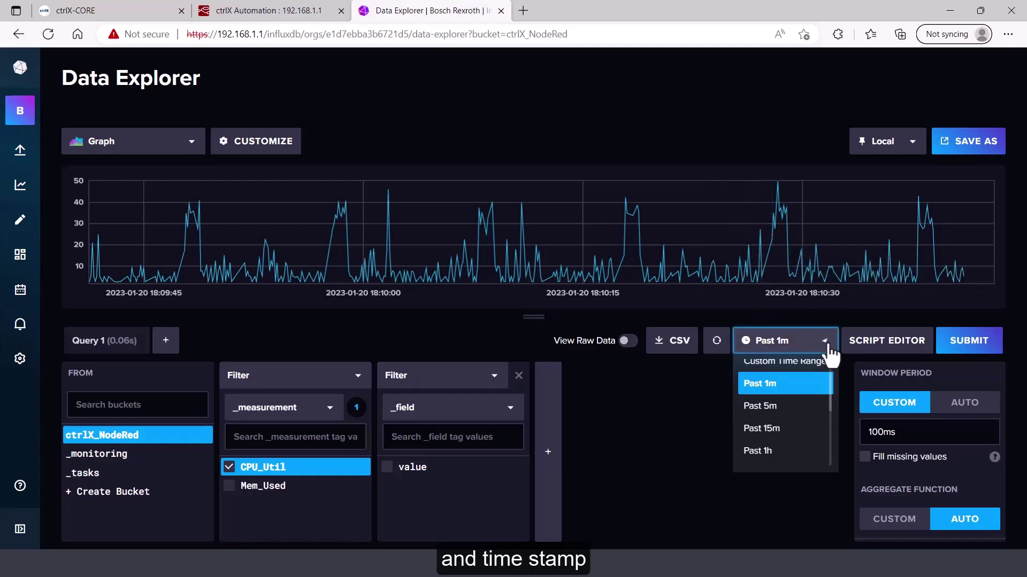
left_click(760, 406)
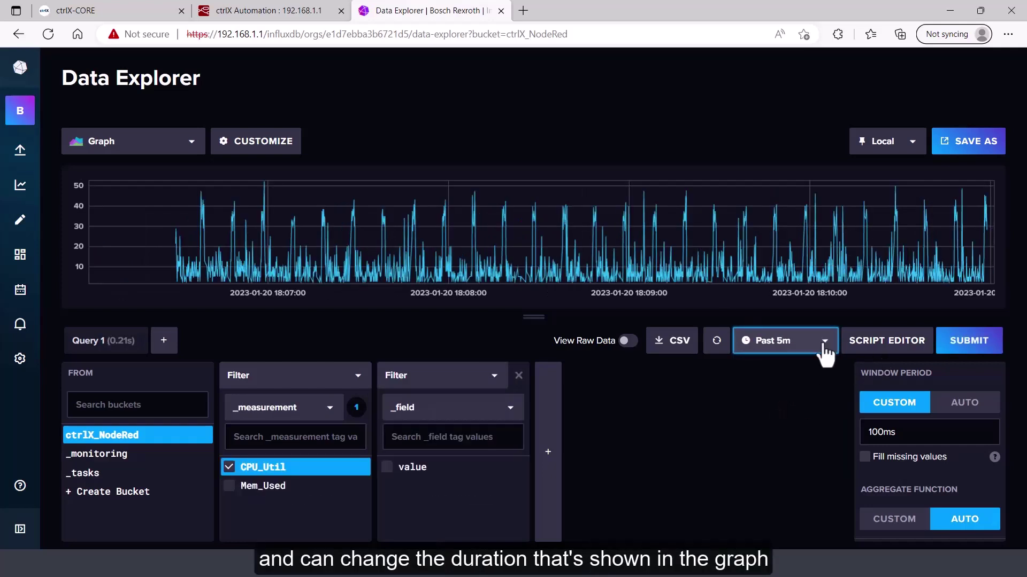
left_click(960, 342)
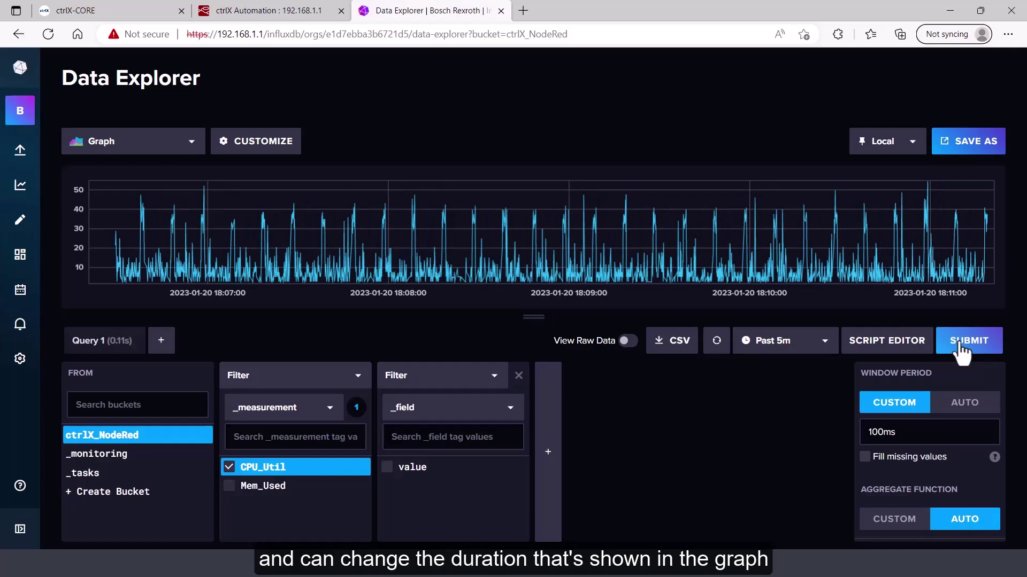
left_click(960, 348)
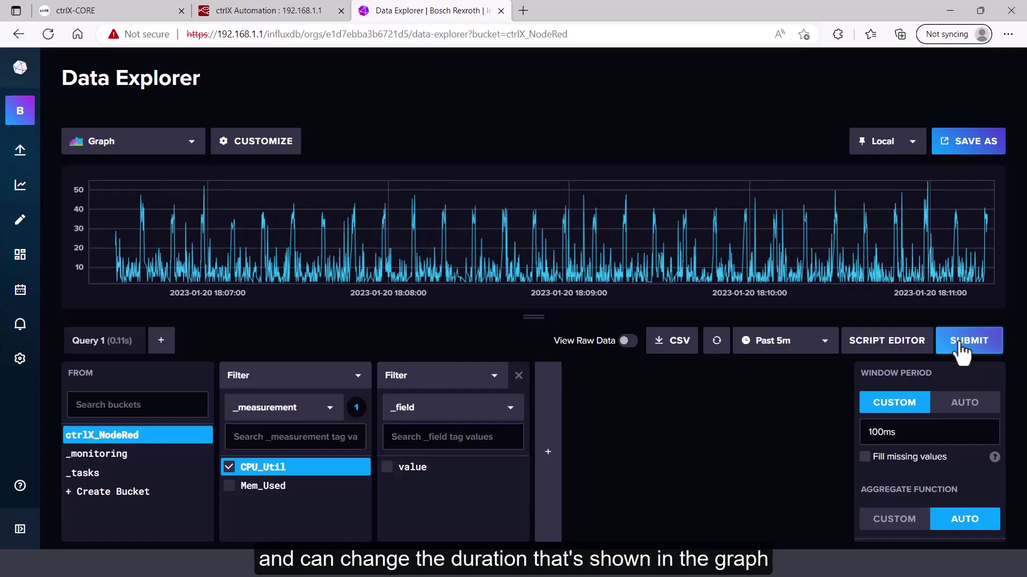
Switch the graph from CPU_Util to the Mem_Used measurement and refresh it
left_click(230, 468)
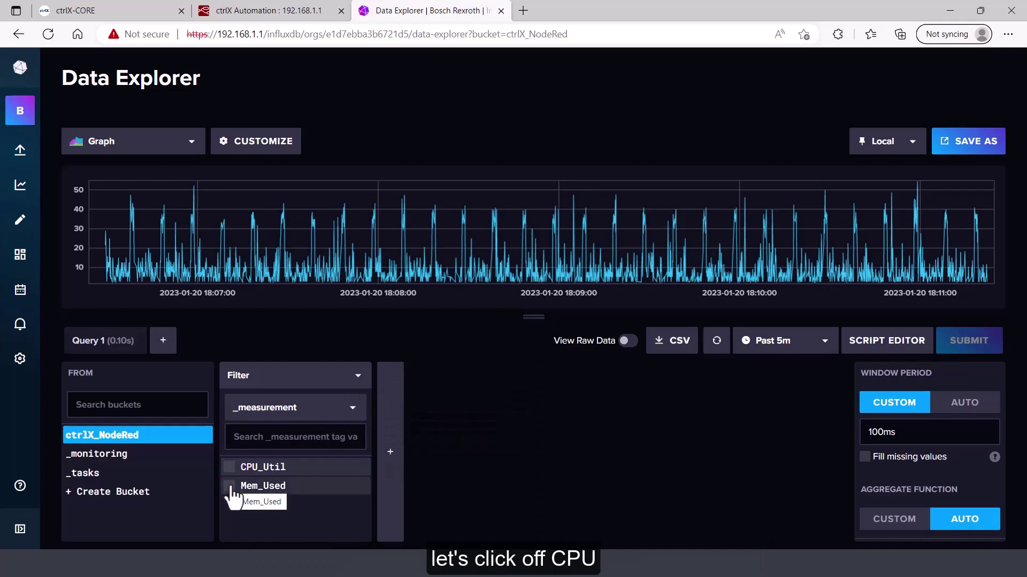
left_click(229, 486)
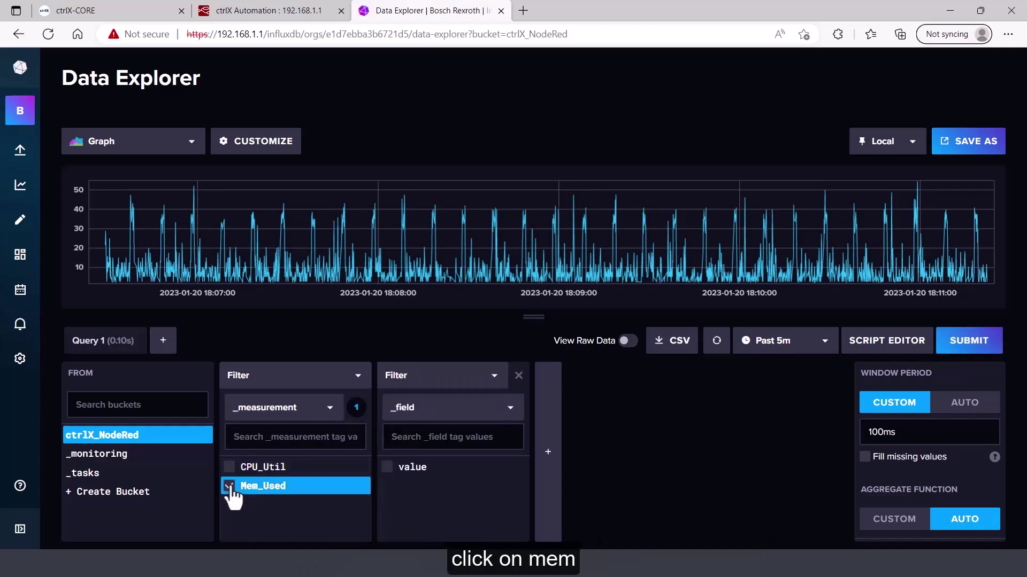
left_click(969, 347)
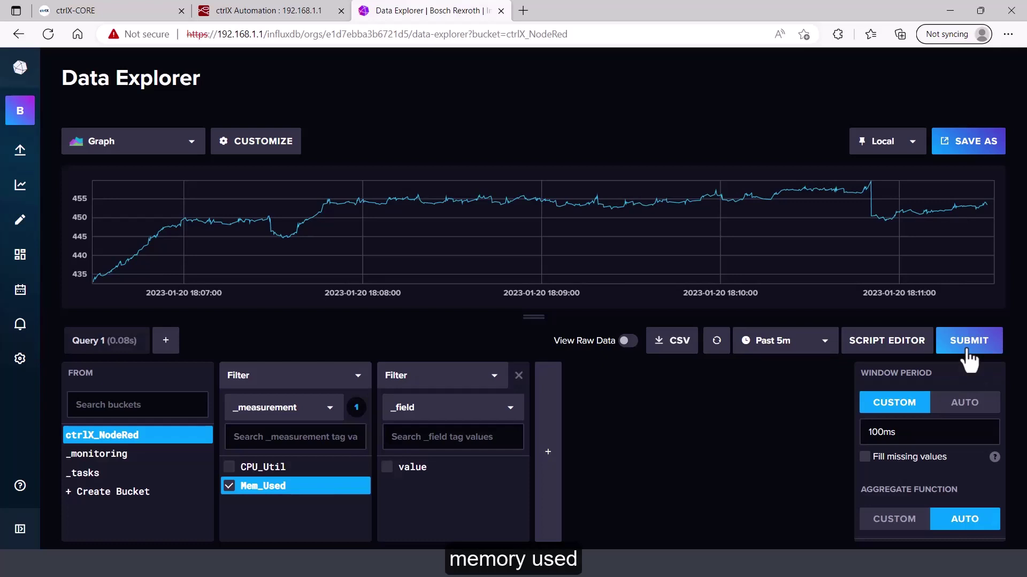
left_click(969, 346)
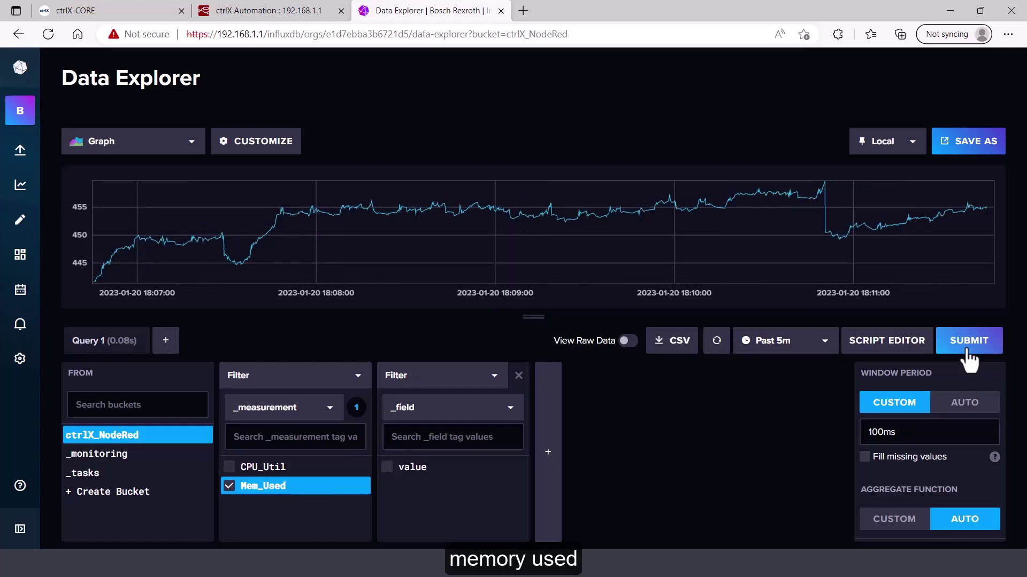
left_click(968, 345)
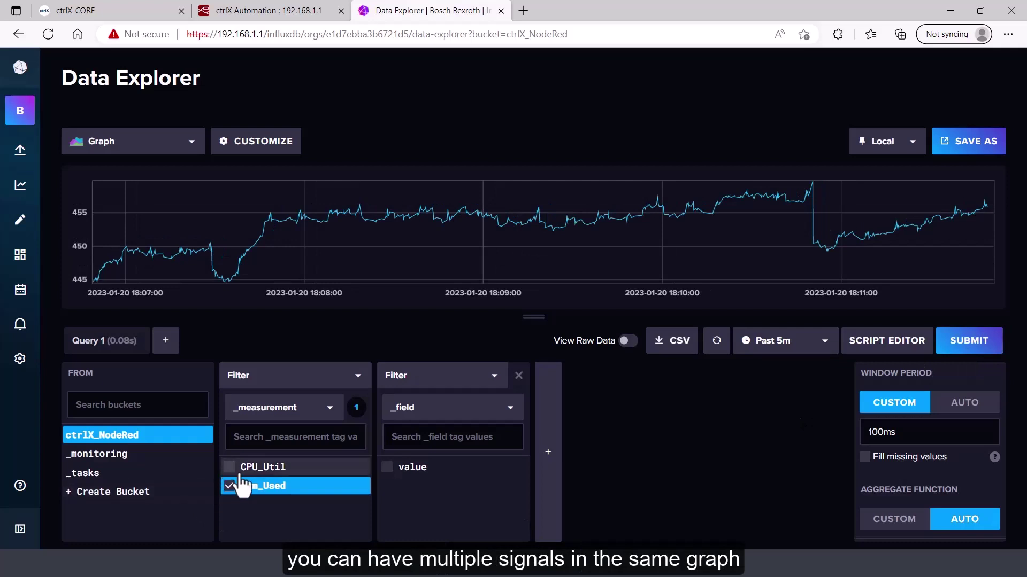
Add CPU_Util back so both measurements plot together
left_click(230, 470)
left_click(961, 347)
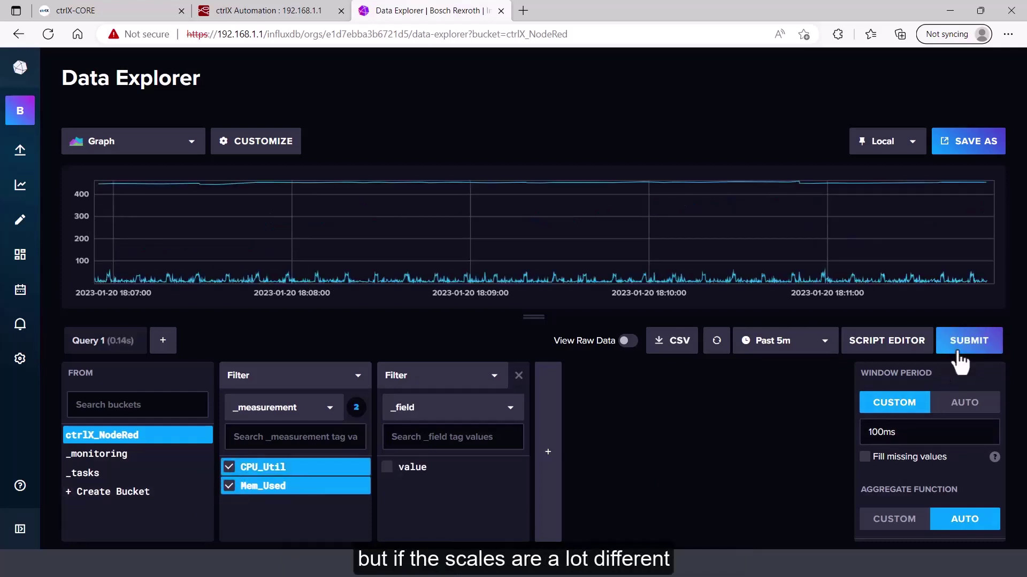
left_click(958, 354)
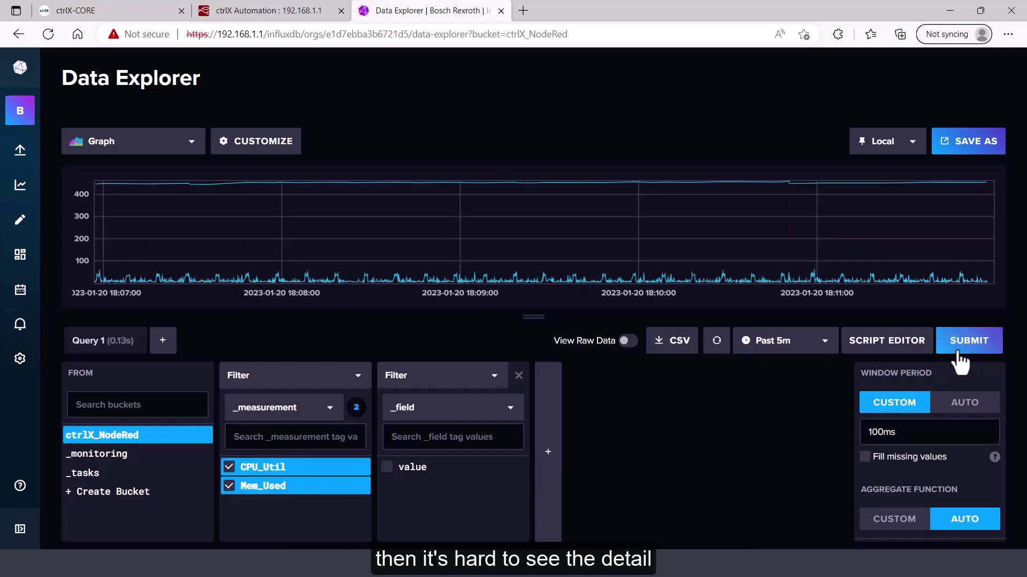
left_click(957, 354)
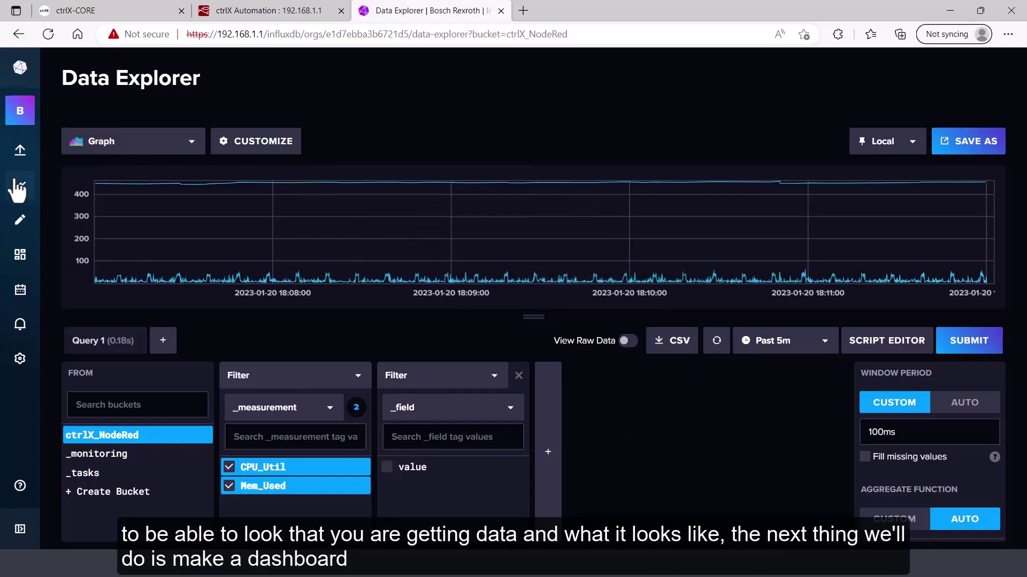
Create a new empty dashboard, rename it ctrlX, and add its first cell
left_click(18, 256)
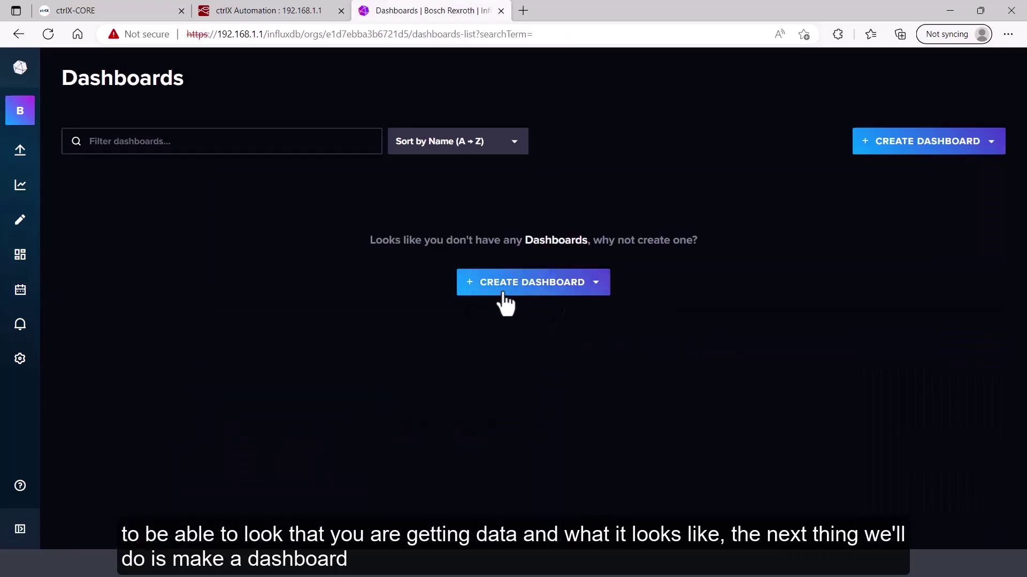
left_click(511, 285)
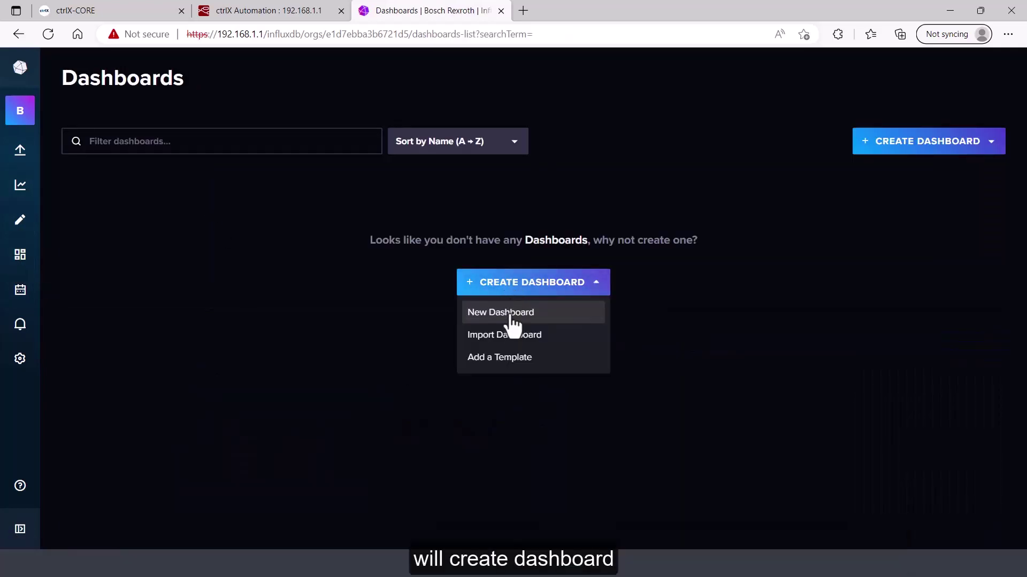
left_click(511, 314)
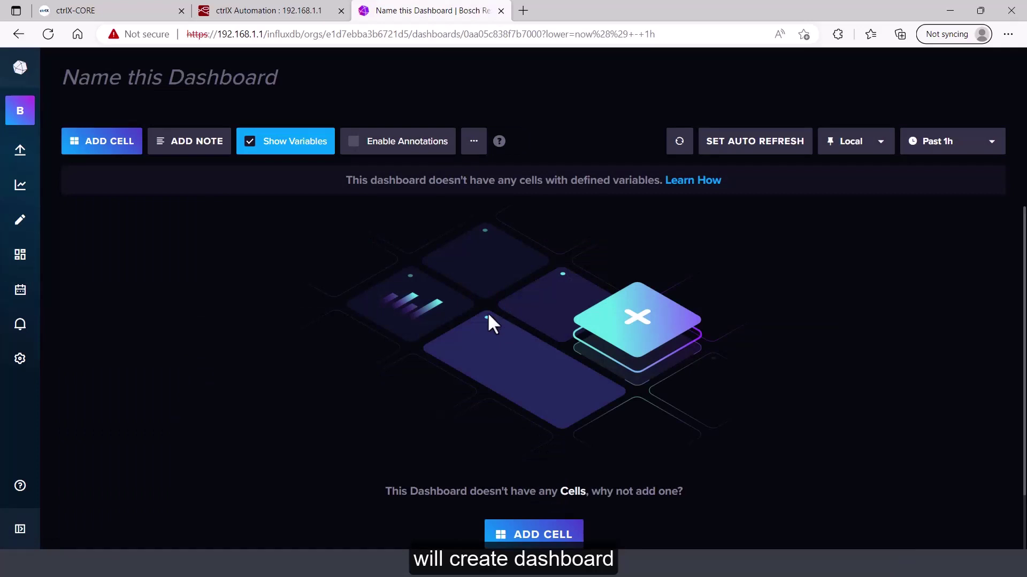
left_click(205, 75)
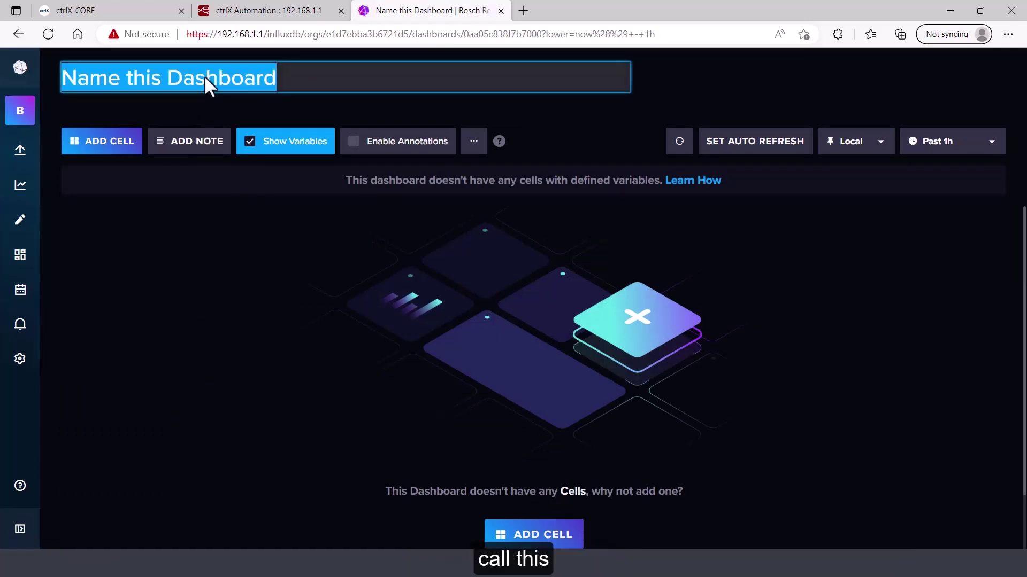
type("ctrlX")
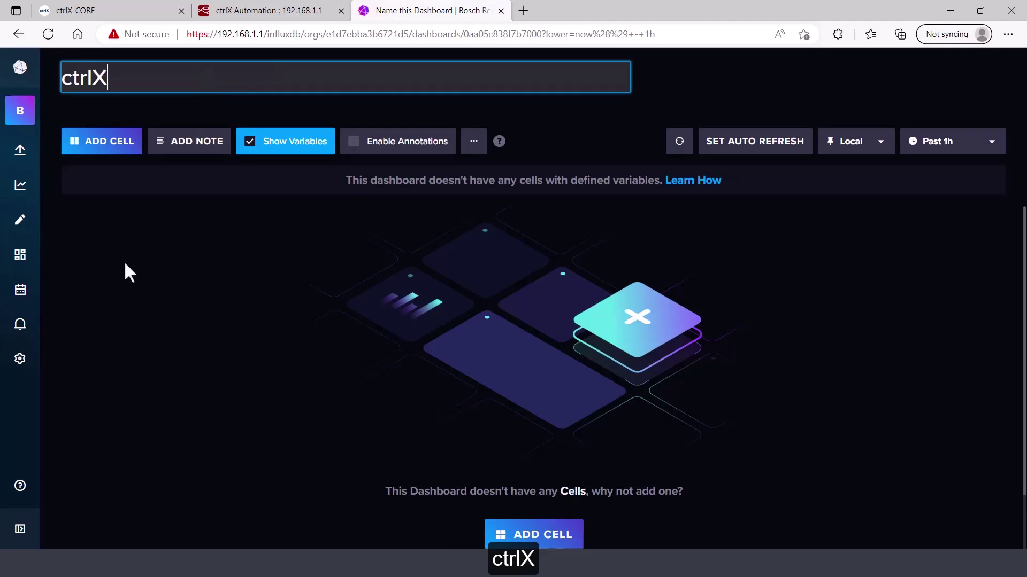
left_click(107, 142)
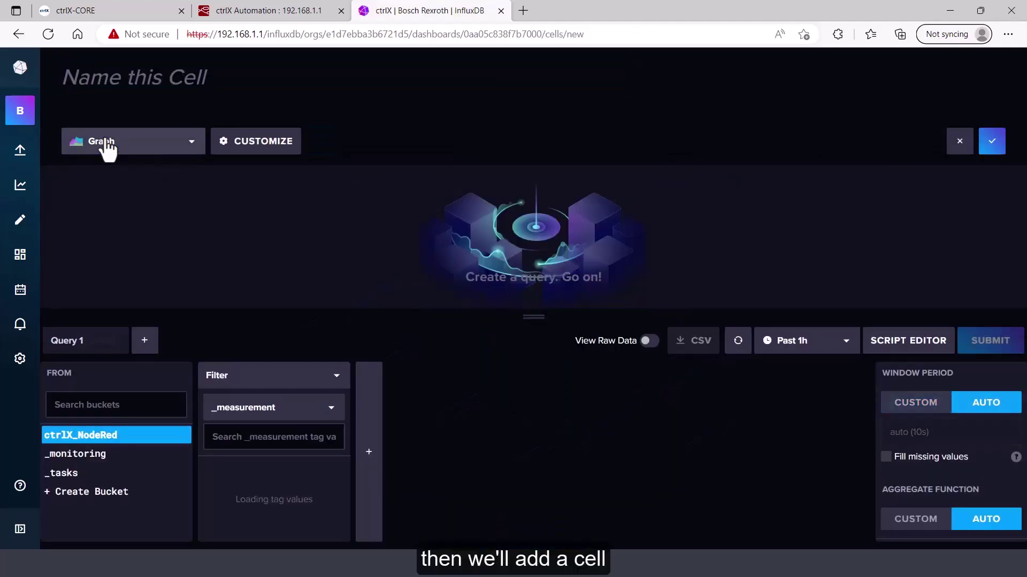
left_click(191, 142)
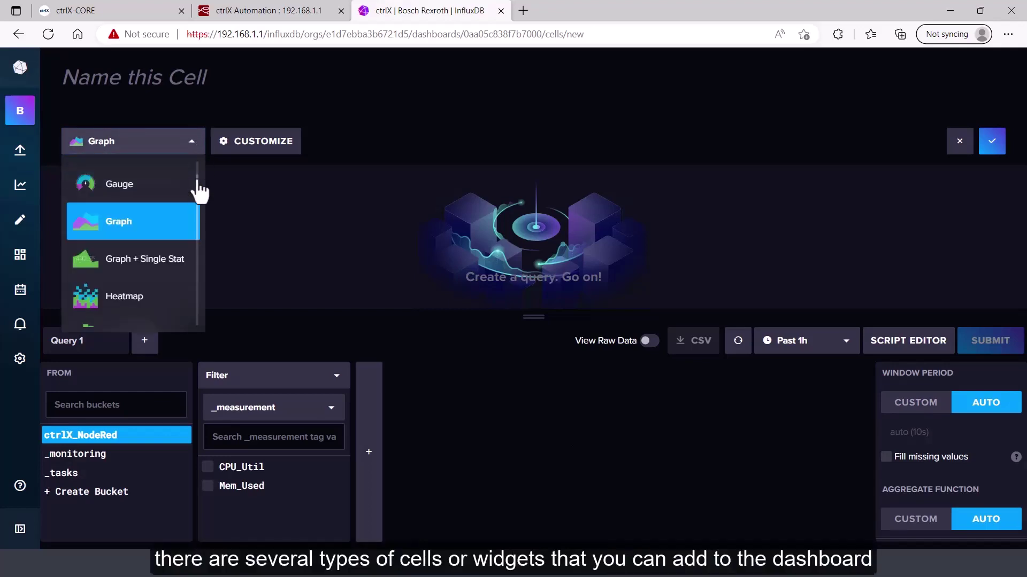
left_click_drag(198, 192, 198, 281)
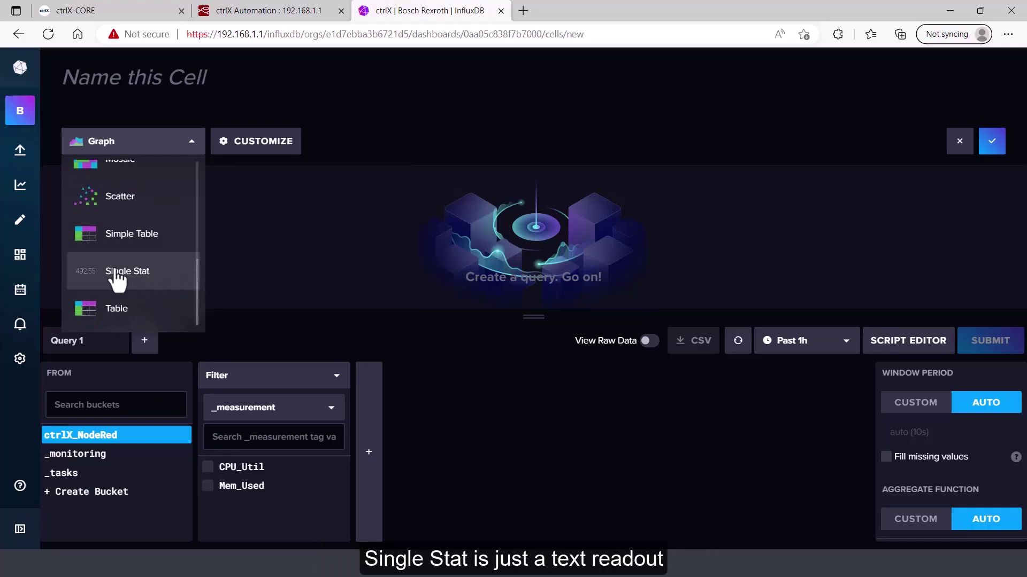
left_click_drag(197, 287, 202, 181)
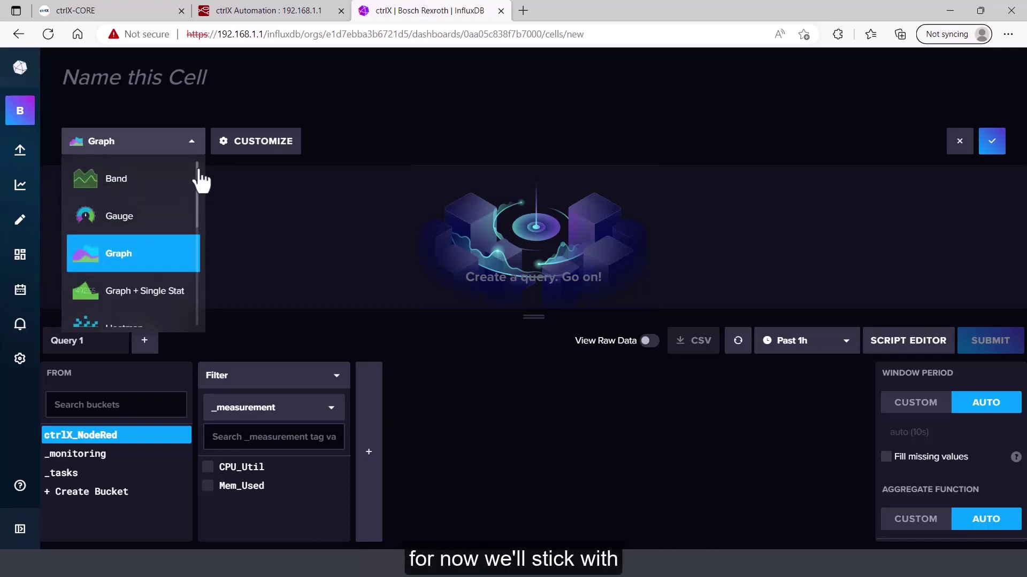
left_click(135, 255)
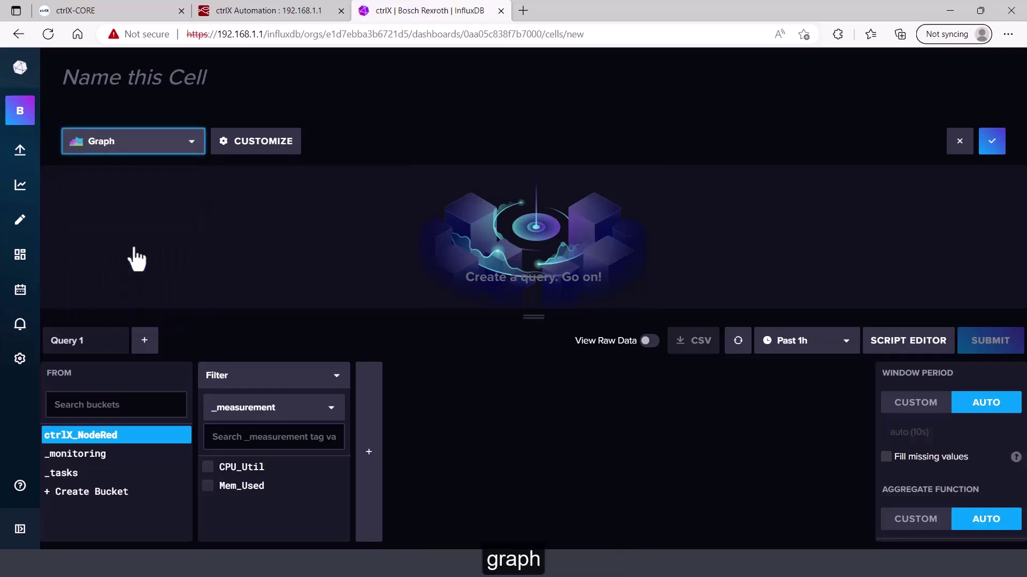
Plot CPU_Util in the new cell over the past 5 minutes
left_click(209, 470)
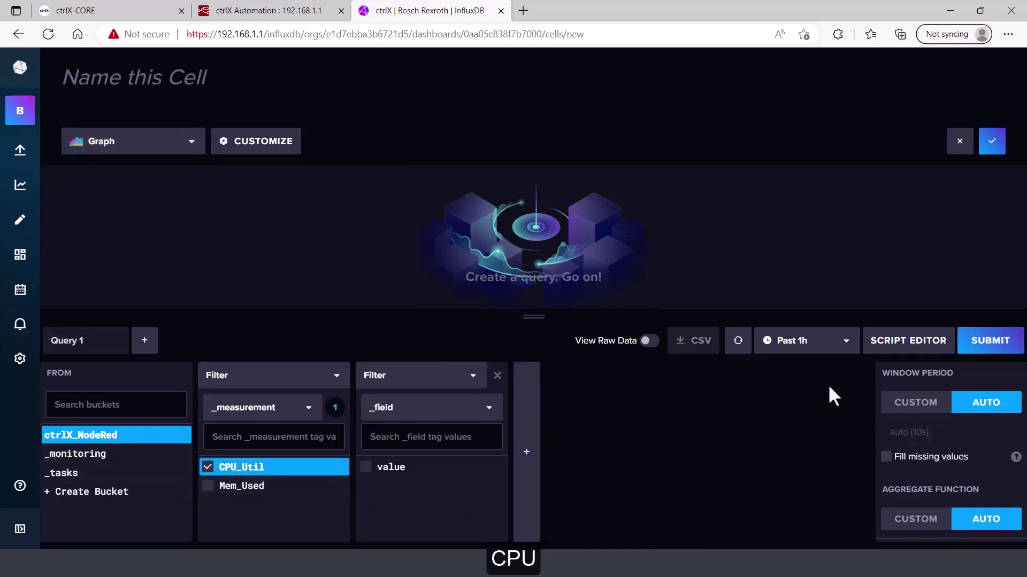
left_click(984, 344)
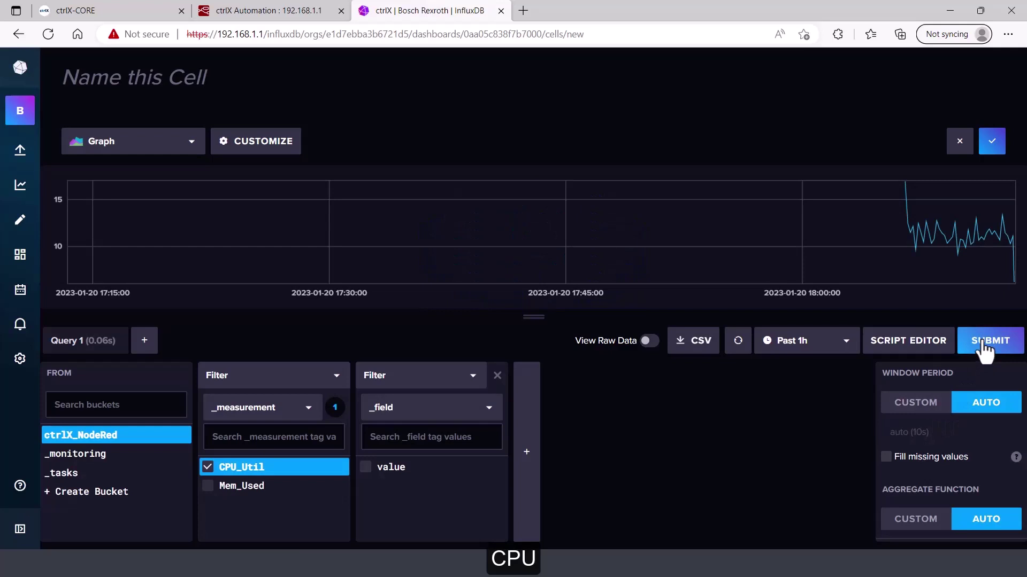
left_click(849, 350)
scroll(847, 384, "up", 2)
left_click(834, 436)
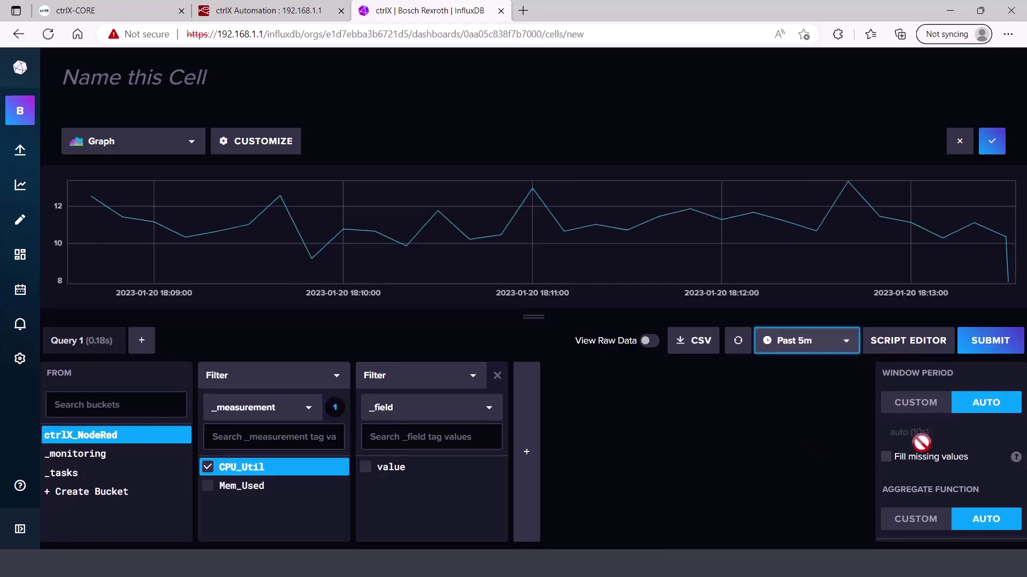
Set a custom 100ms window period and rerun the CPU_Util query
left_click(915, 410)
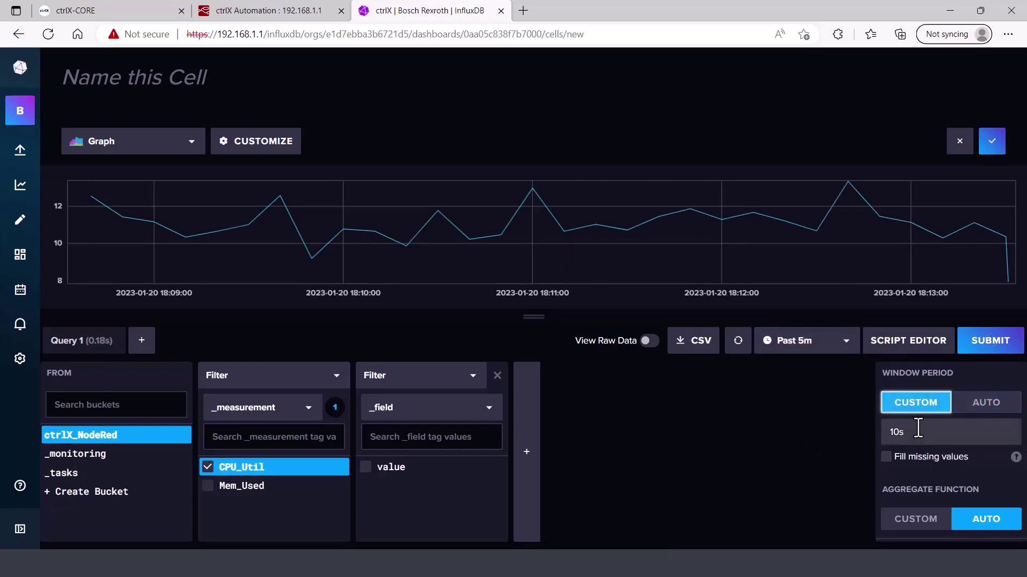
left_click(917, 427)
type("100ms")
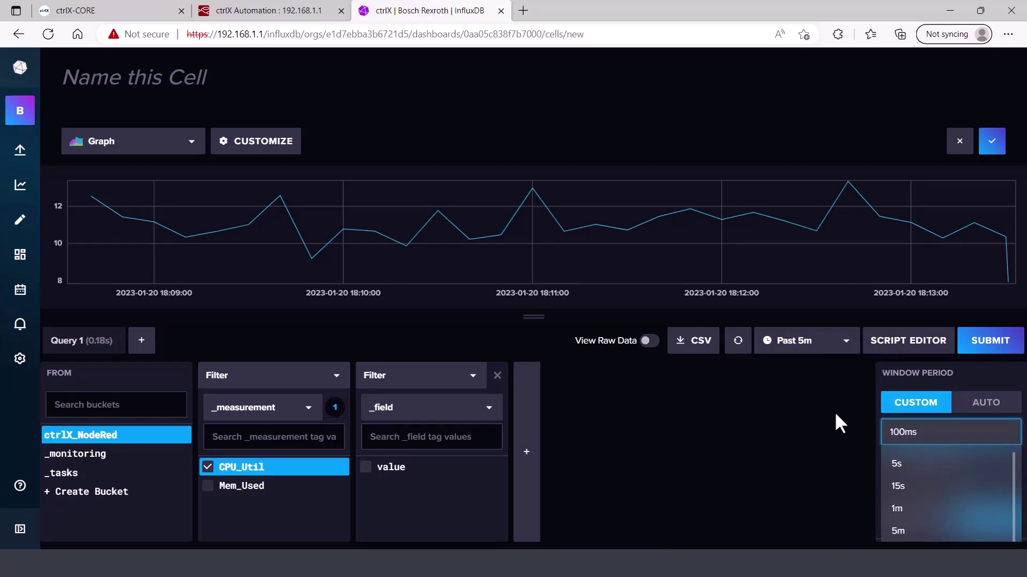
left_click(813, 428)
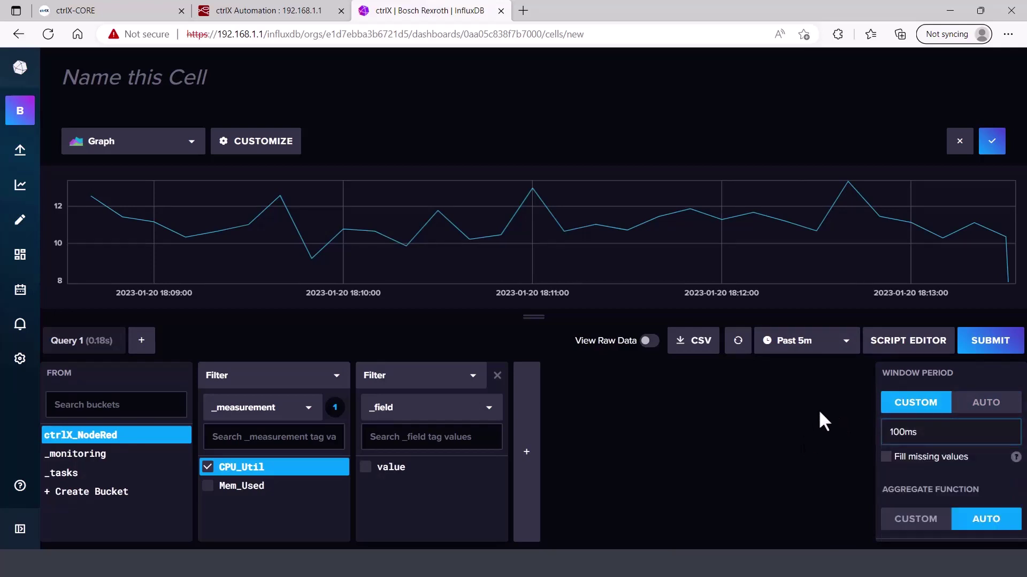
left_click(1013, 346)
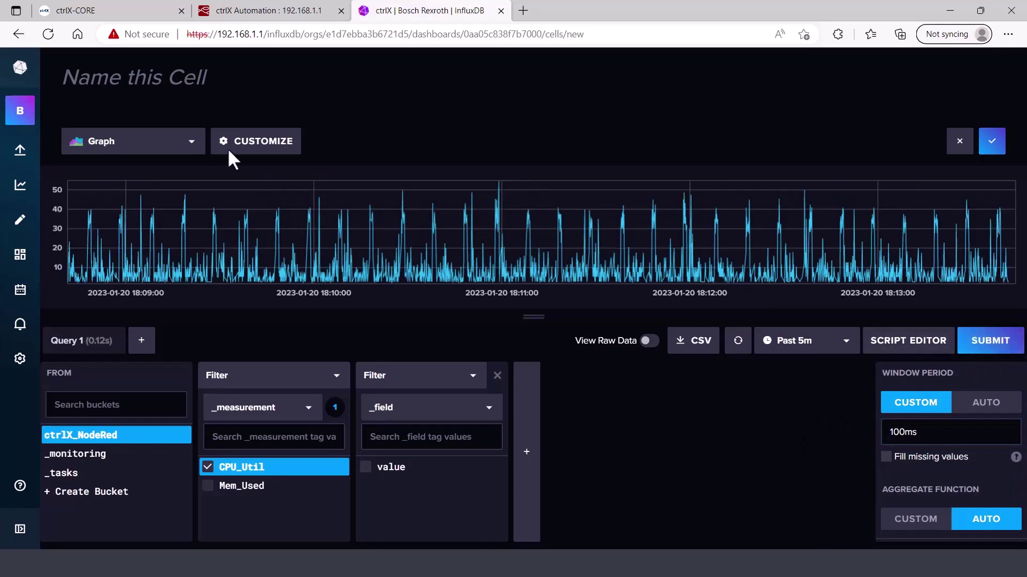
Name the cell 'CORE CPU Utilization'
left_click(154, 79)
type("C")
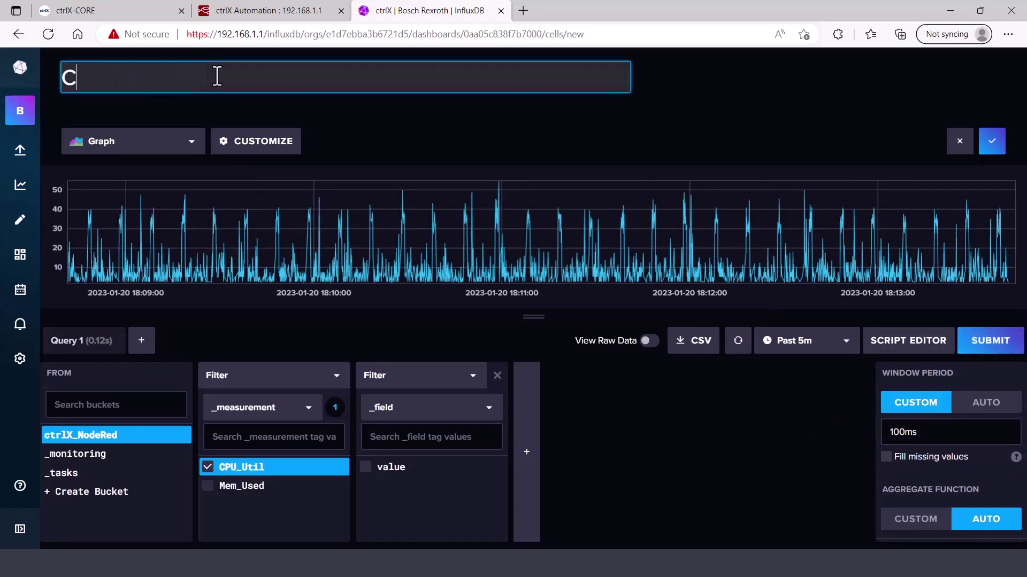
type("ORE CPU")
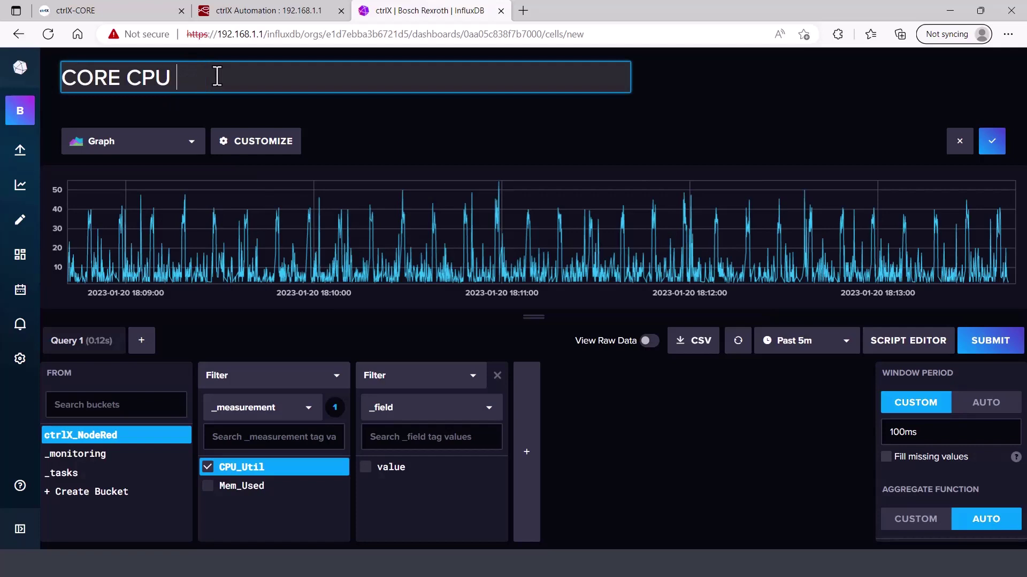
type(" Utilization")
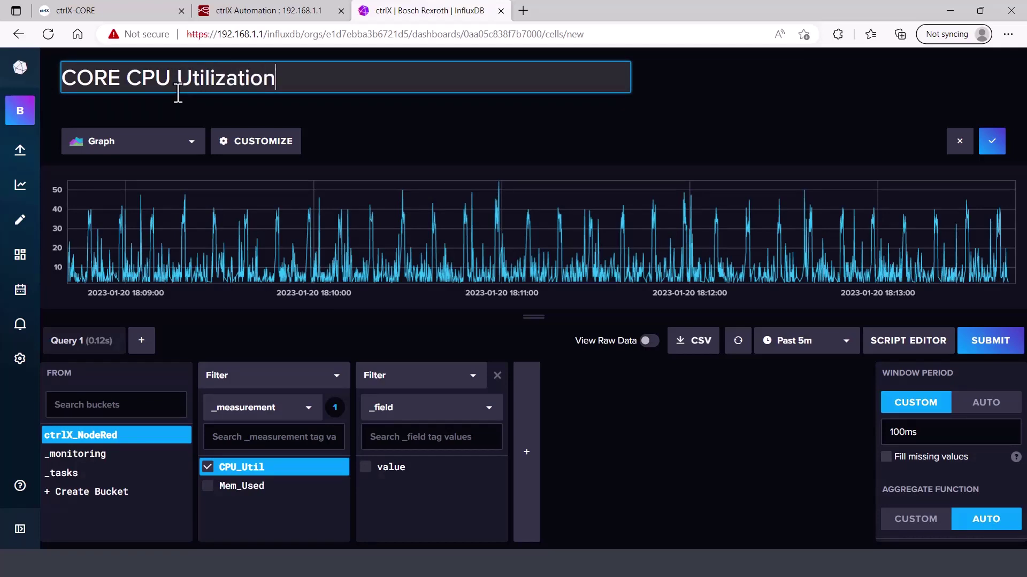
left_click(993, 149)
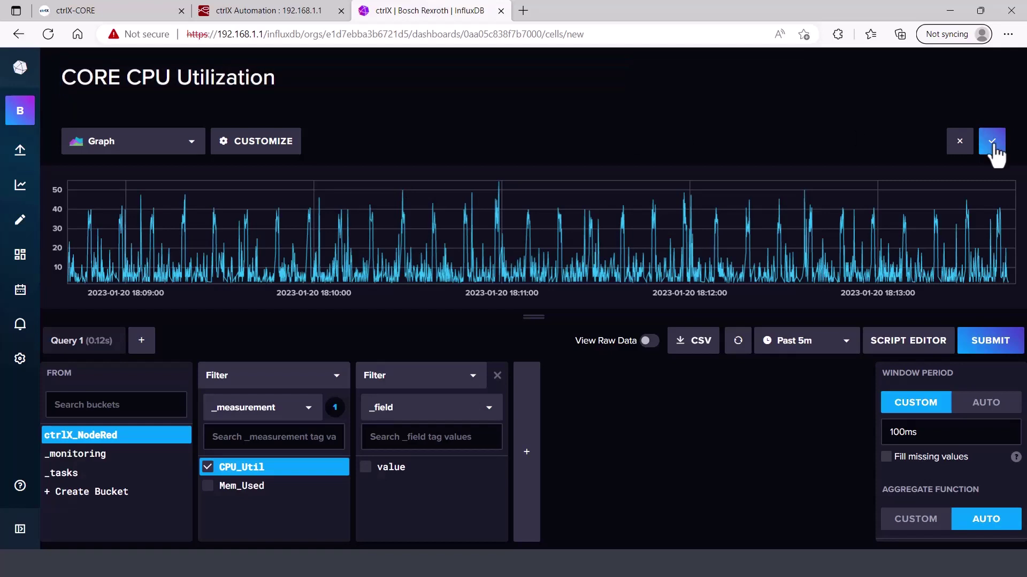
Save the CORE CPU Utilization cell and stretch it across the full dashboard width
left_click(992, 150)
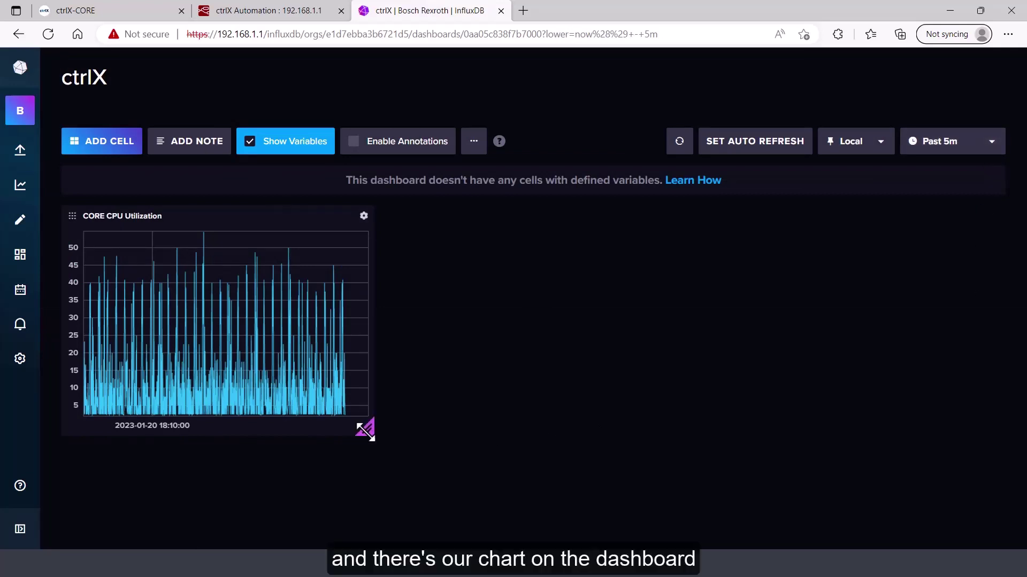
left_click_drag(365, 429, 1018, 404)
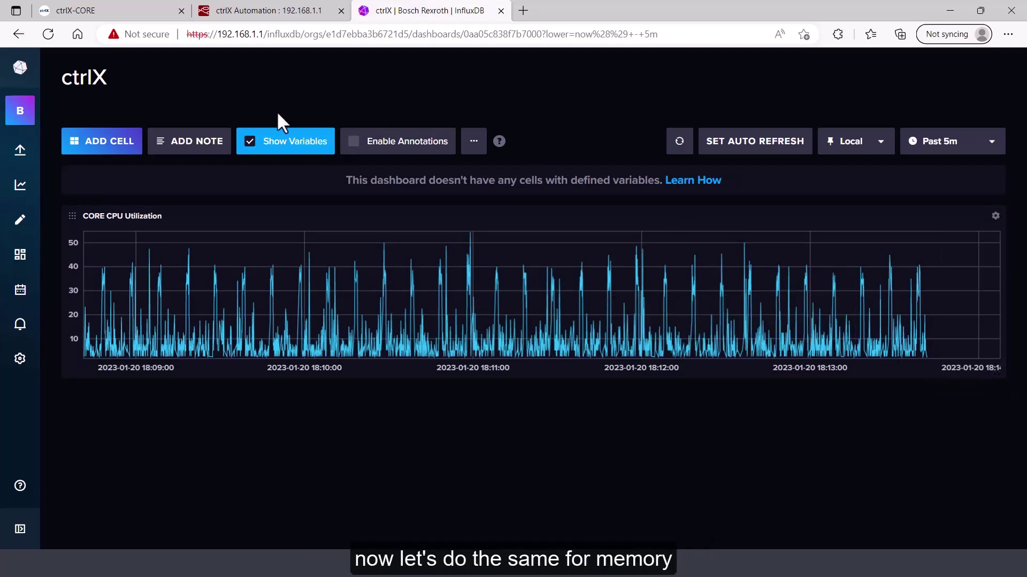
Add a second cell graphing Mem_Used with a custom 100ms window period
left_click(93, 147)
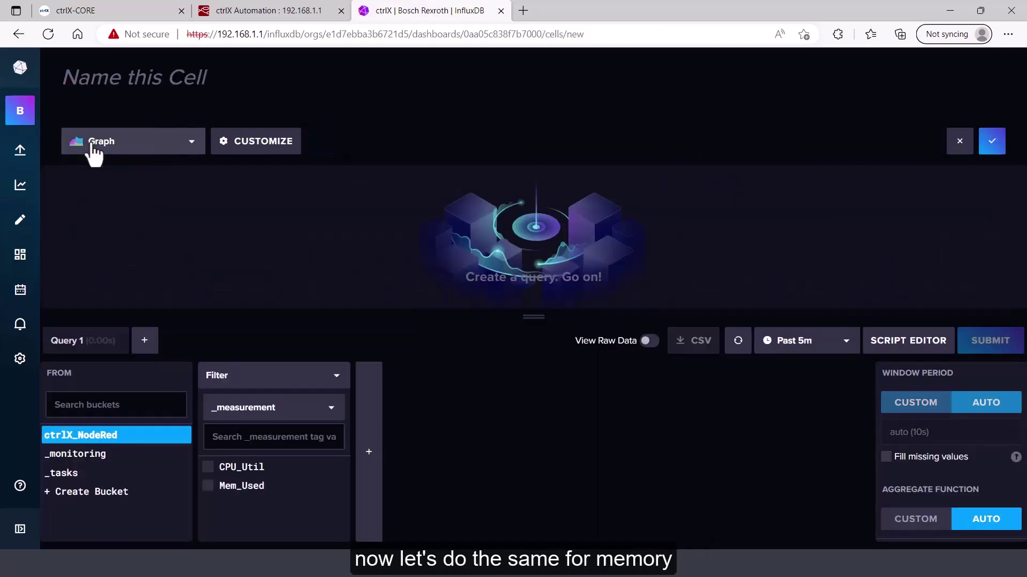
left_click(207, 487)
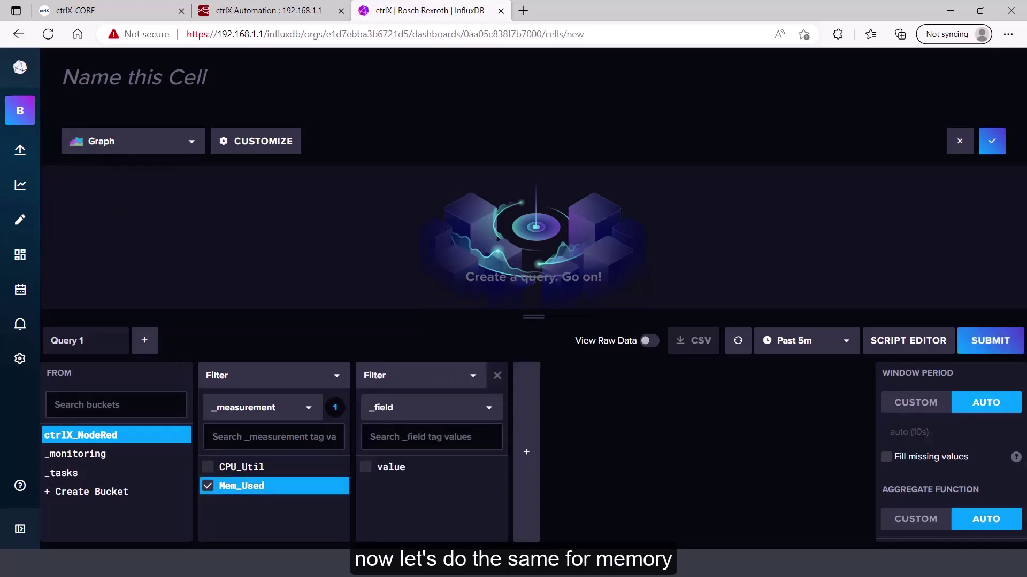
left_click(986, 345)
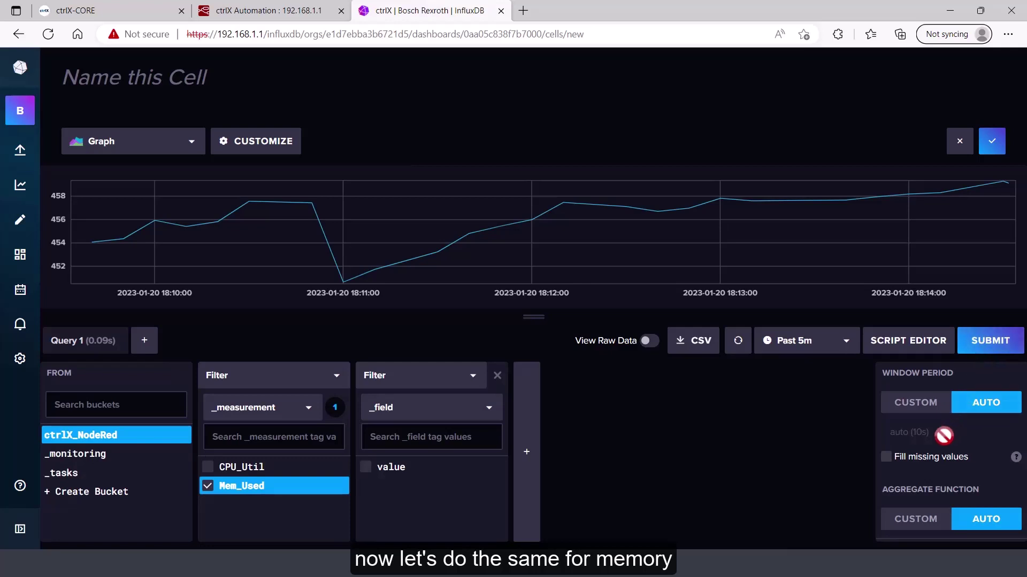
left_click(926, 407)
left_click(919, 432)
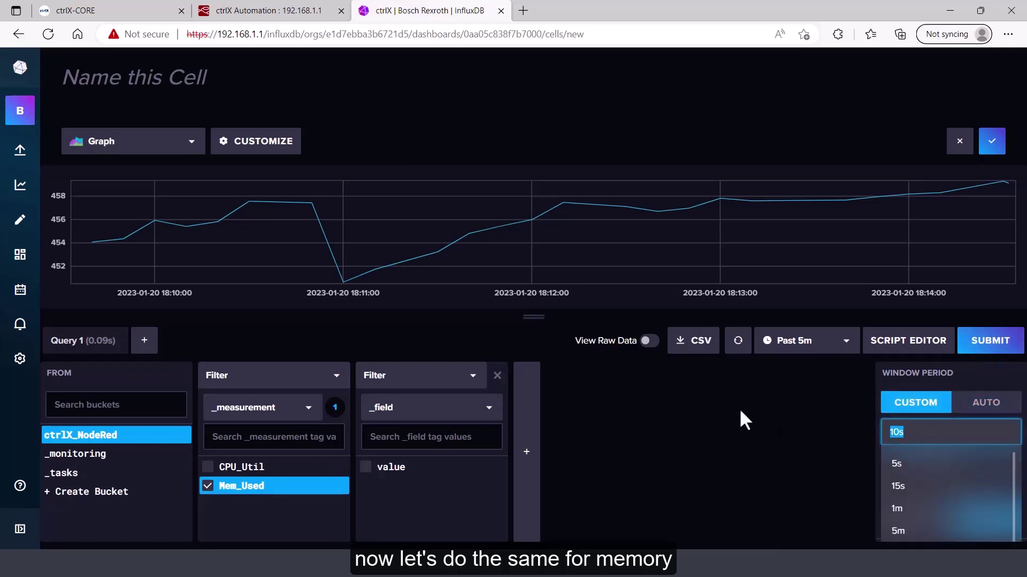
type("100ms")
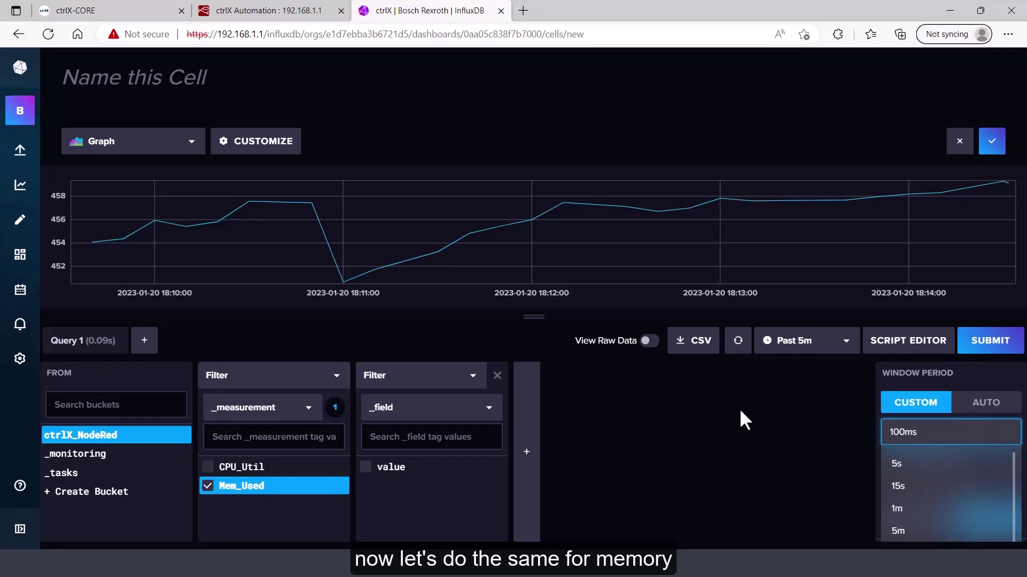
left_click(989, 345)
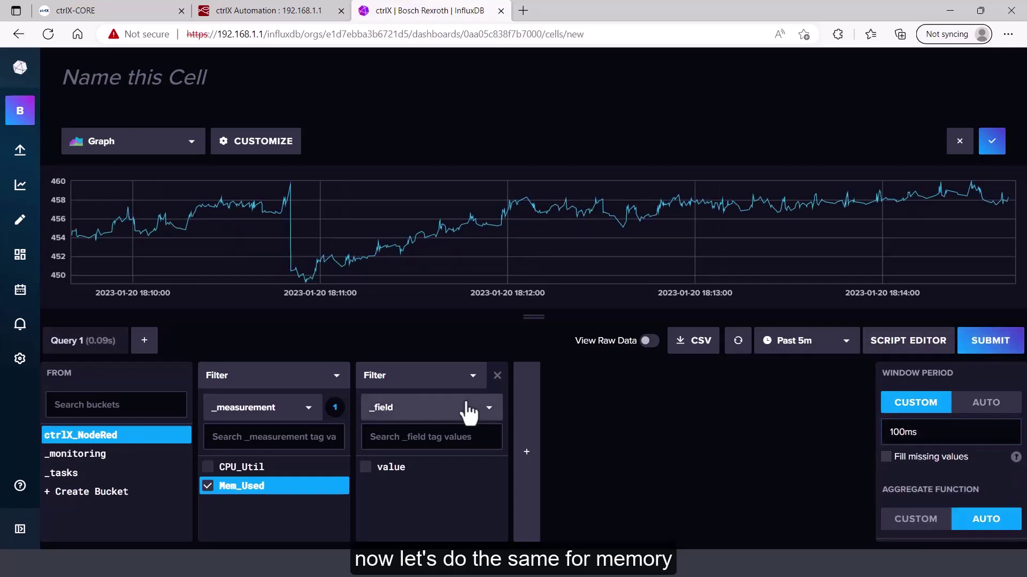
Color the memory graph's line with the Ectoplasm scheme
left_click(277, 153)
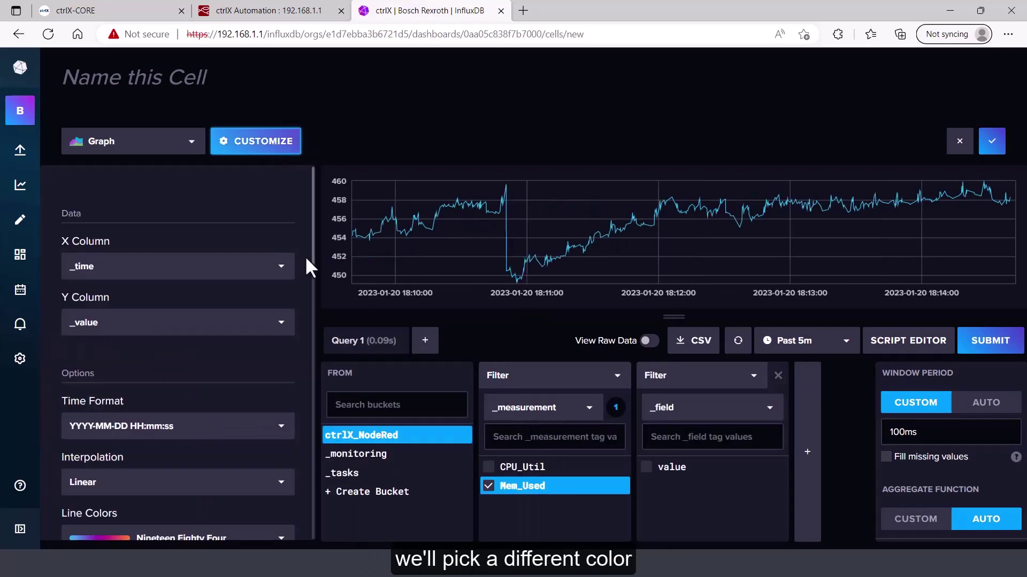
left_click_drag(317, 263, 283, 374)
left_click(280, 293)
left_click(226, 393)
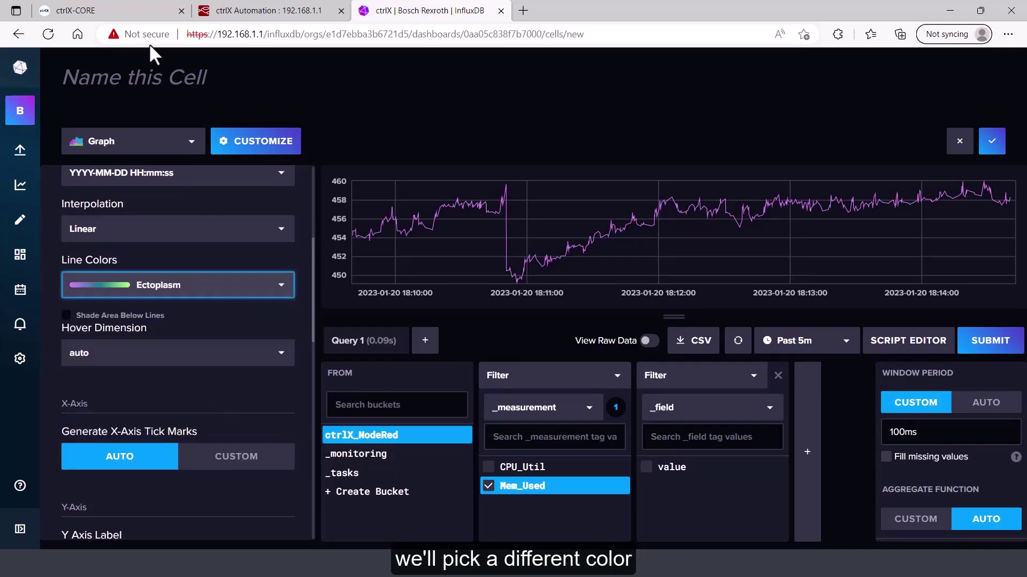
Name the memory cell 'CORE Memory Used'
left_click(189, 74)
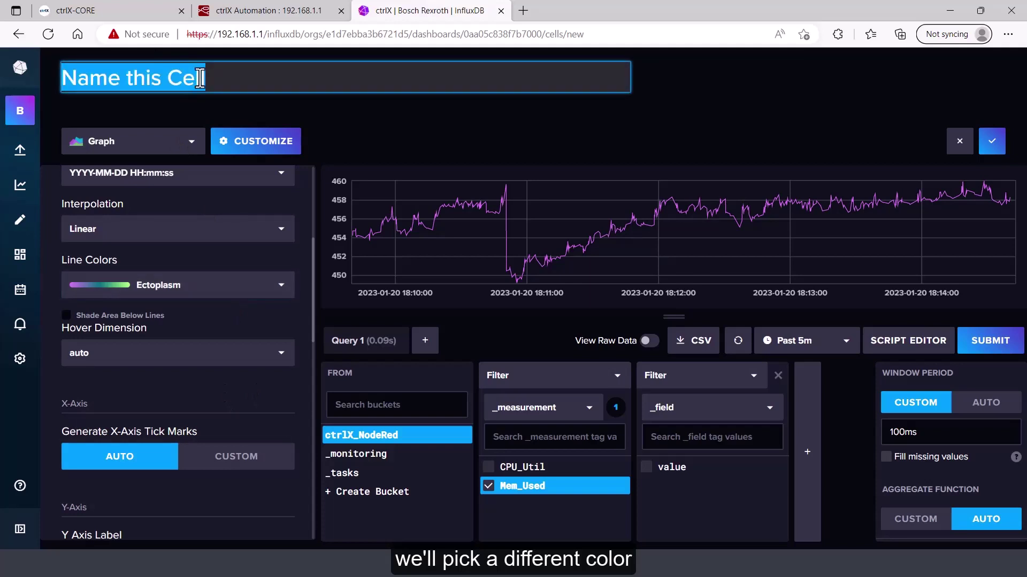
type("CORE ME")
key("BackSpace")
type("emory Used")
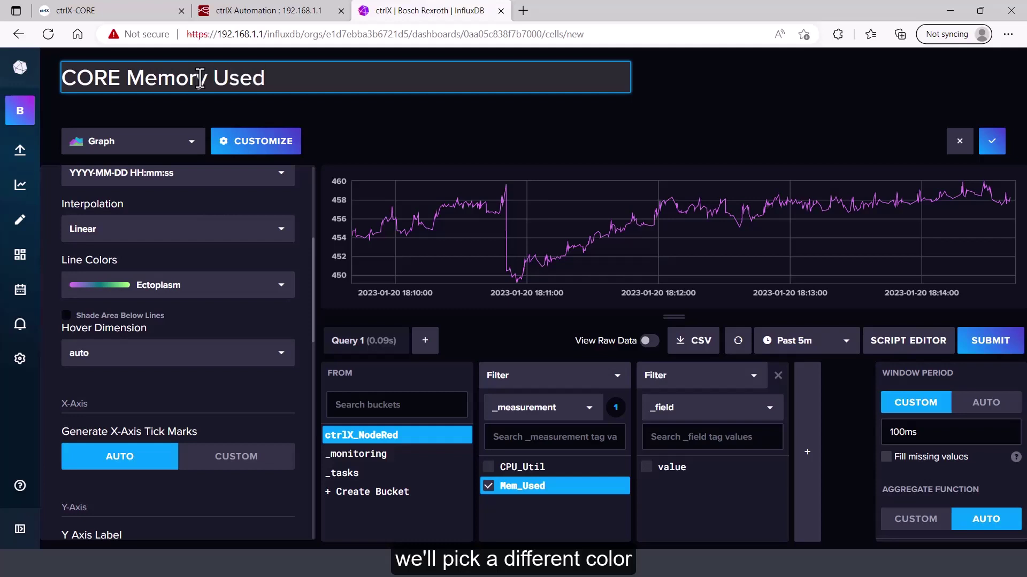
Give the y-axis a ' mb' suffix and save the cell to the dashboard
left_click_drag(315, 316, 326, 386)
left_click(268, 368)
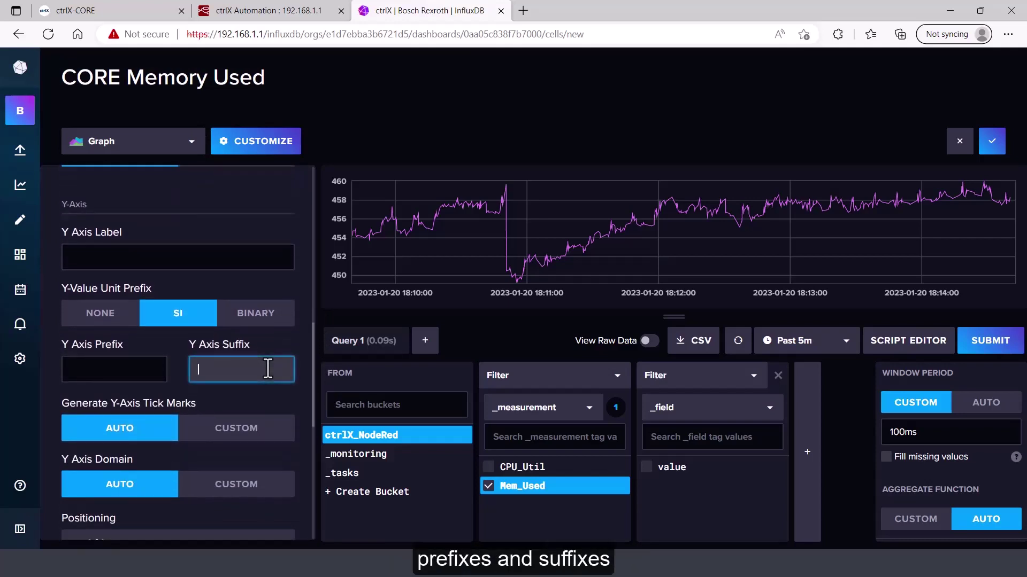
type("mb")
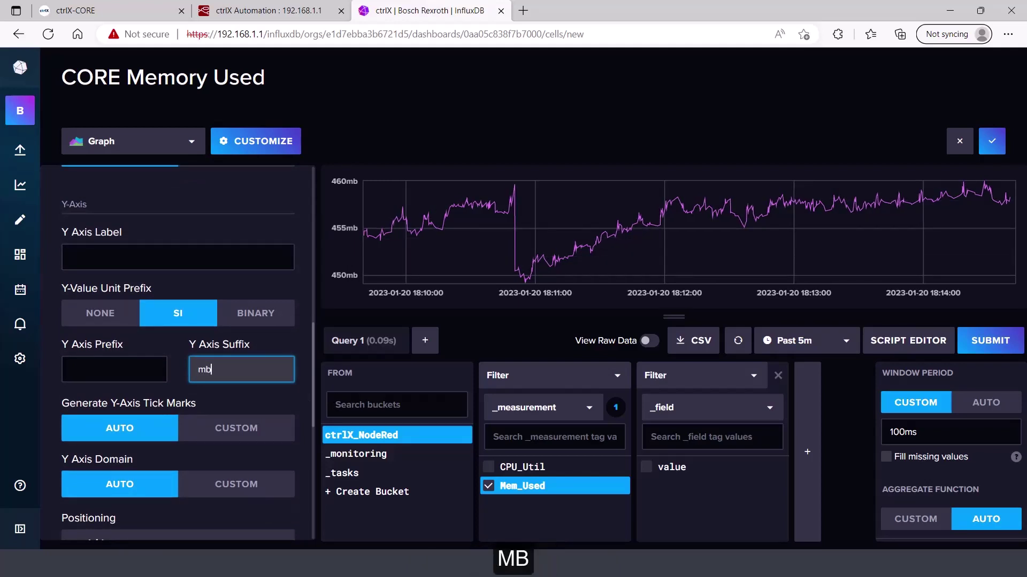
left_click(196, 369)
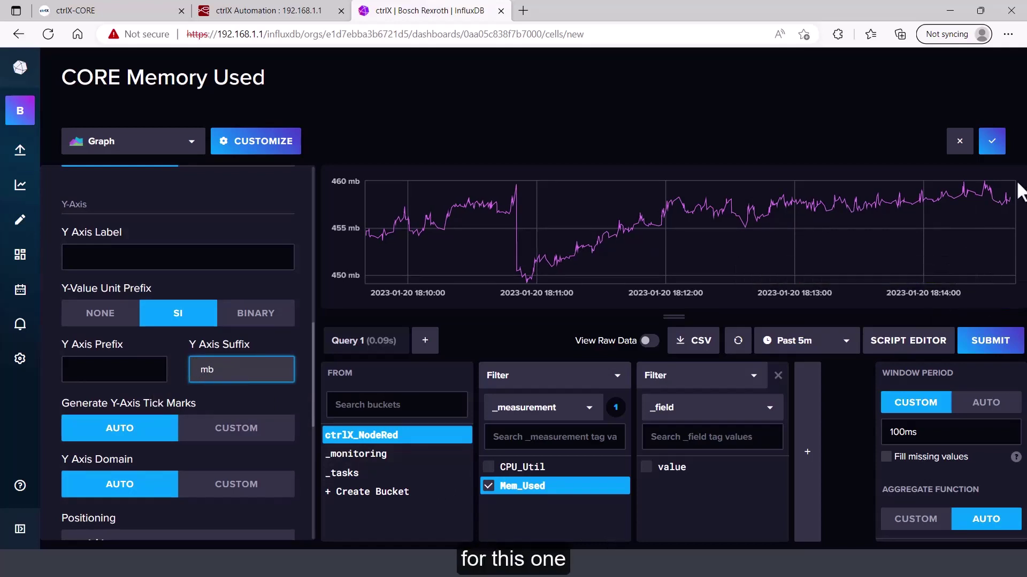
left_click(992, 142)
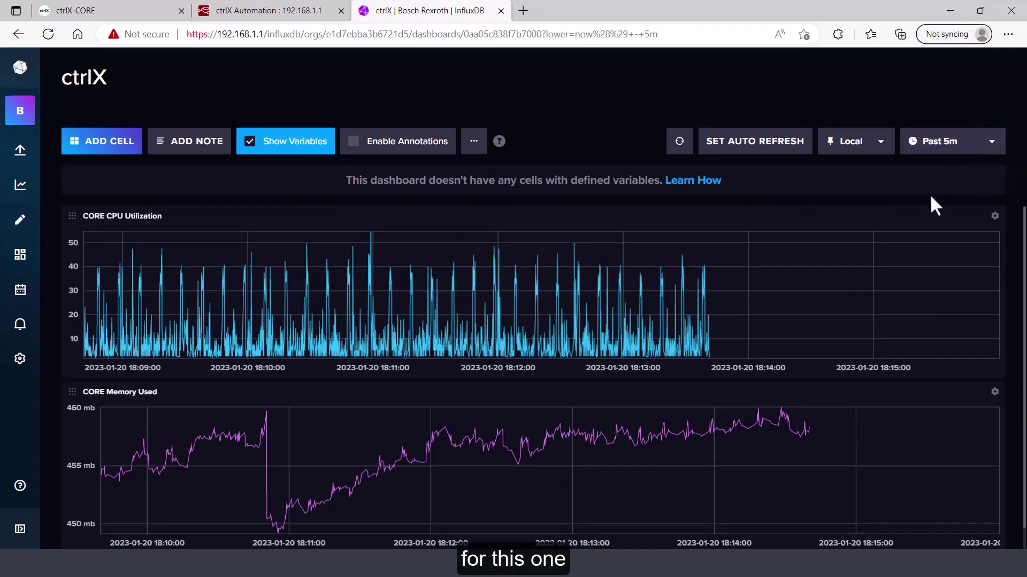
Add a % suffix to the CORE CPU Utilization y-axis and save the cell
left_click(992, 220)
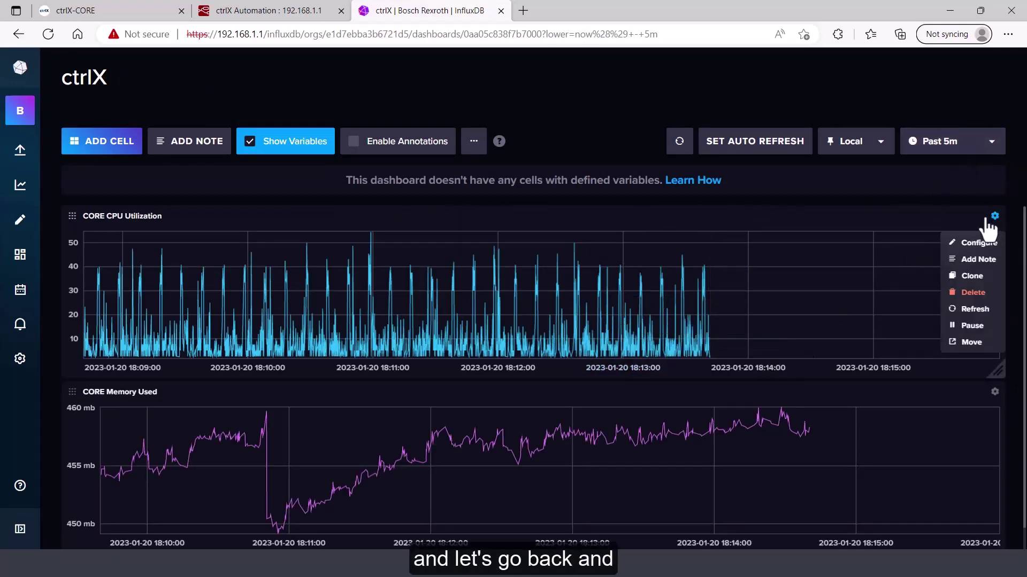
left_click(969, 244)
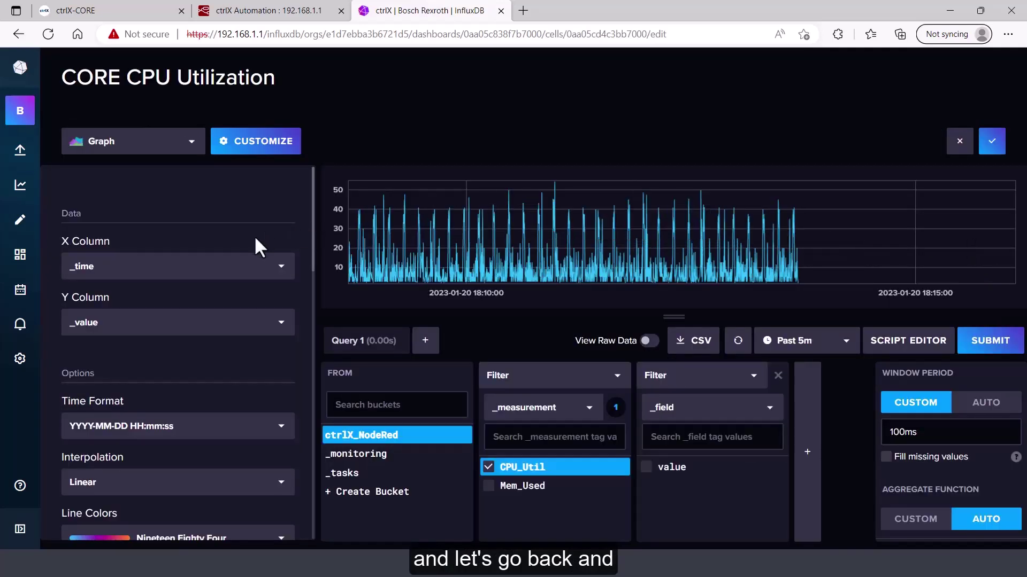
left_click_drag(312, 275, 287, 415)
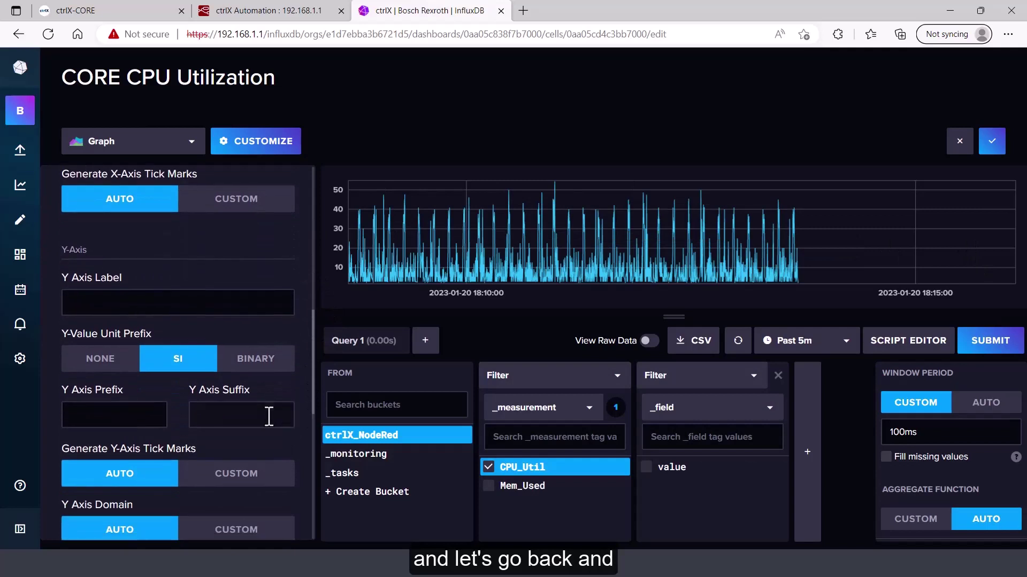
left_click(265, 416)
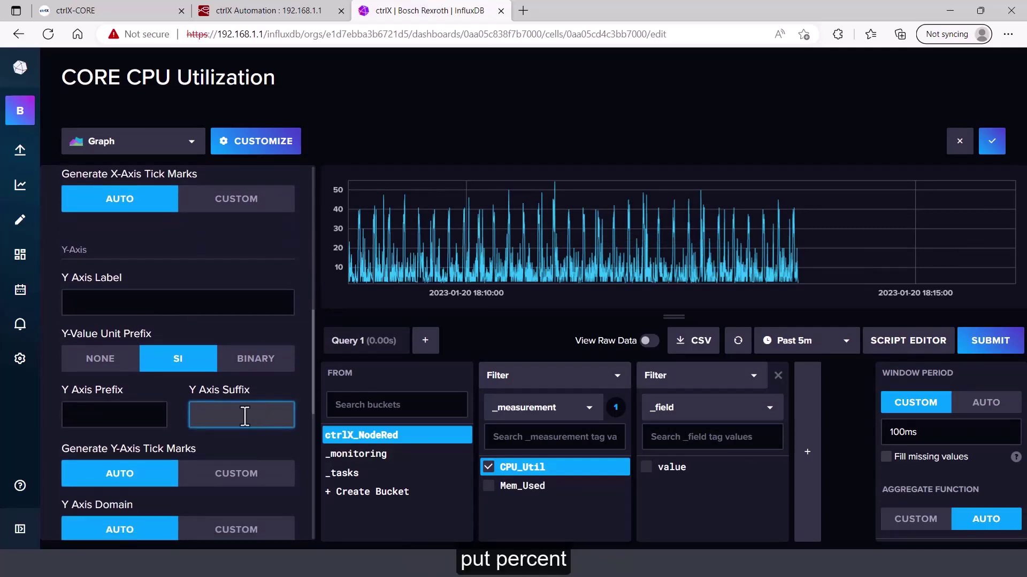
type("%")
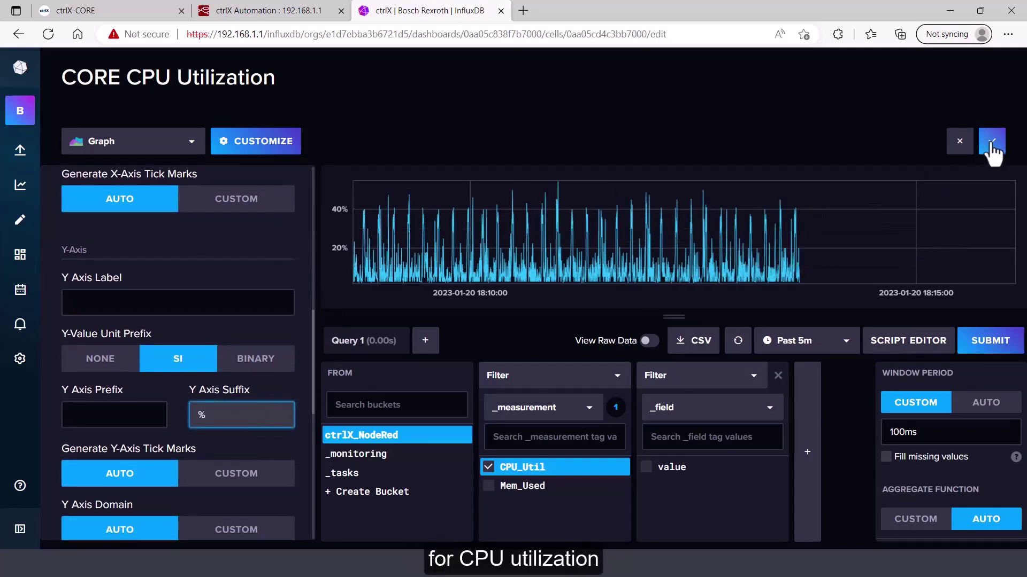
left_click(992, 142)
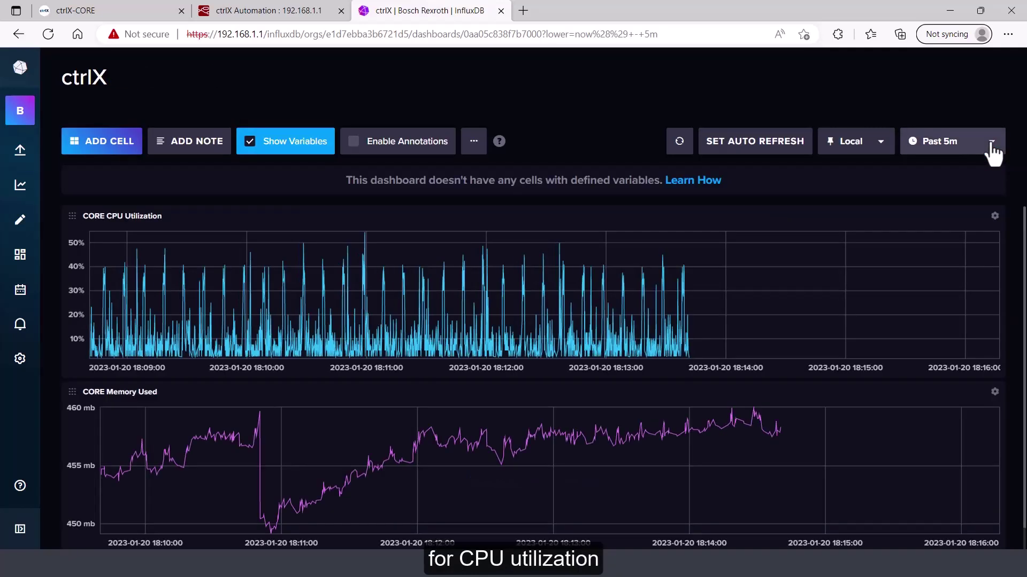
Change the dashboard auto-refresh interval from 60s to 5s
left_click(738, 153)
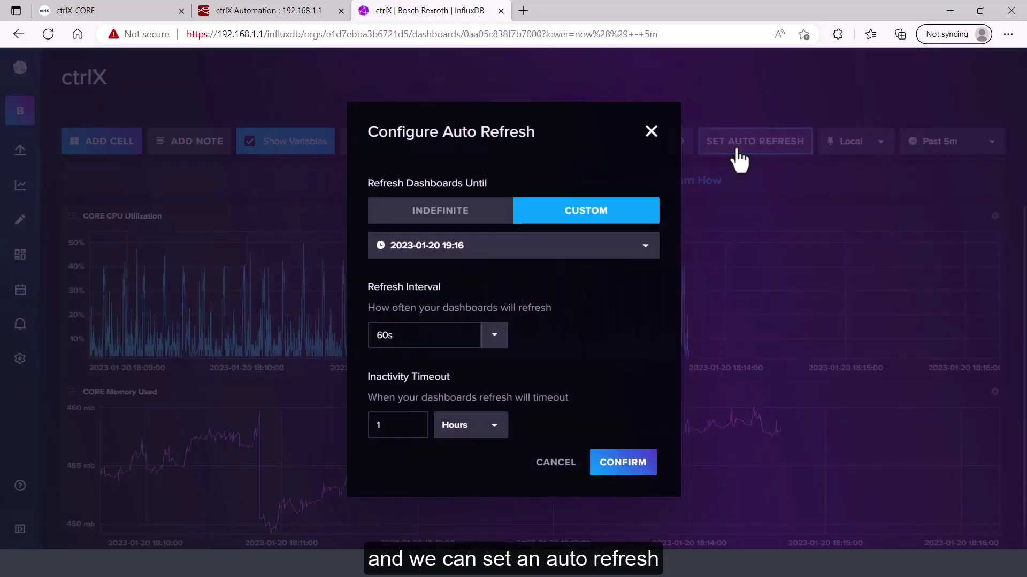
left_click(495, 338)
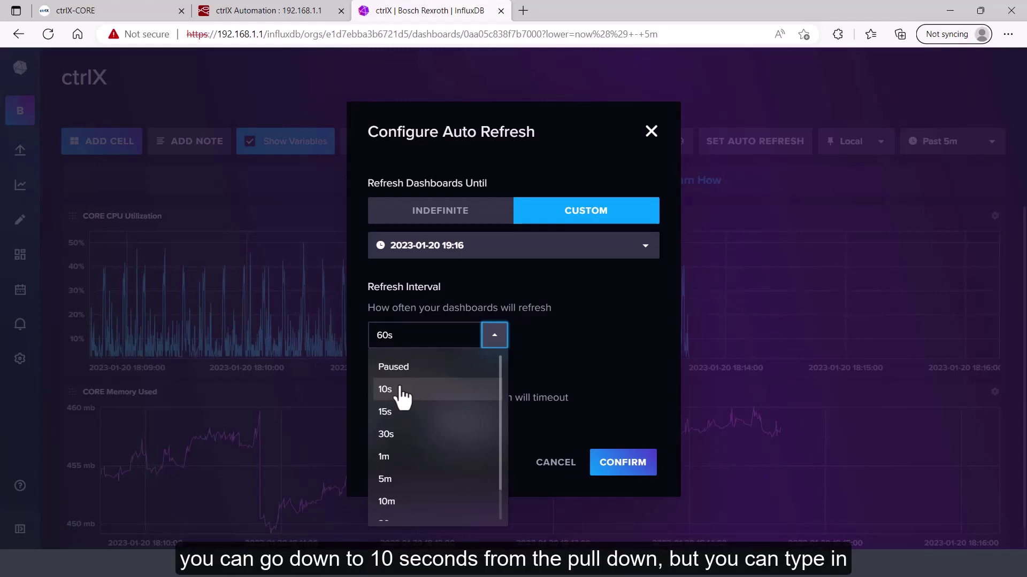
double_click(380, 336)
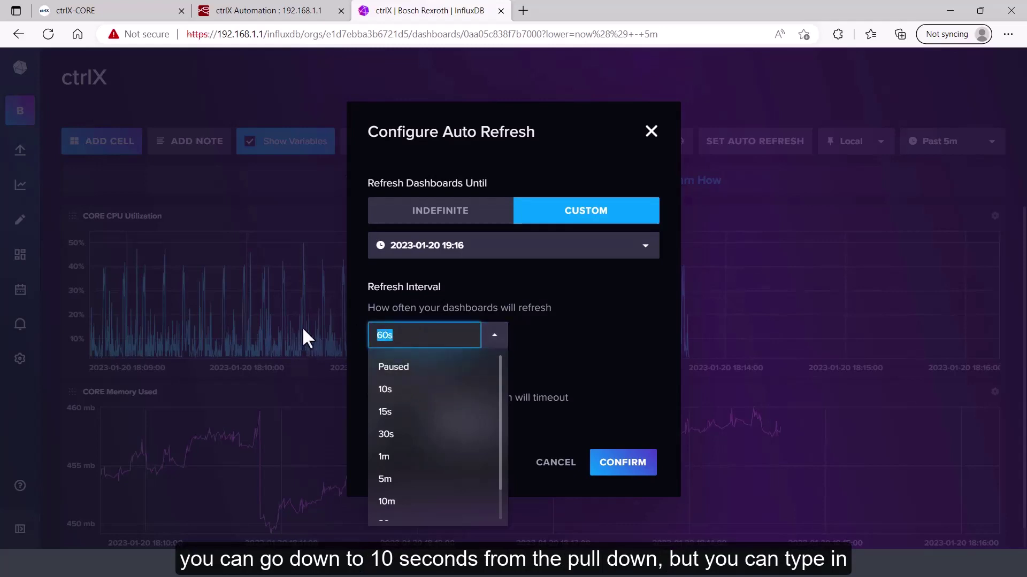
type("5s")
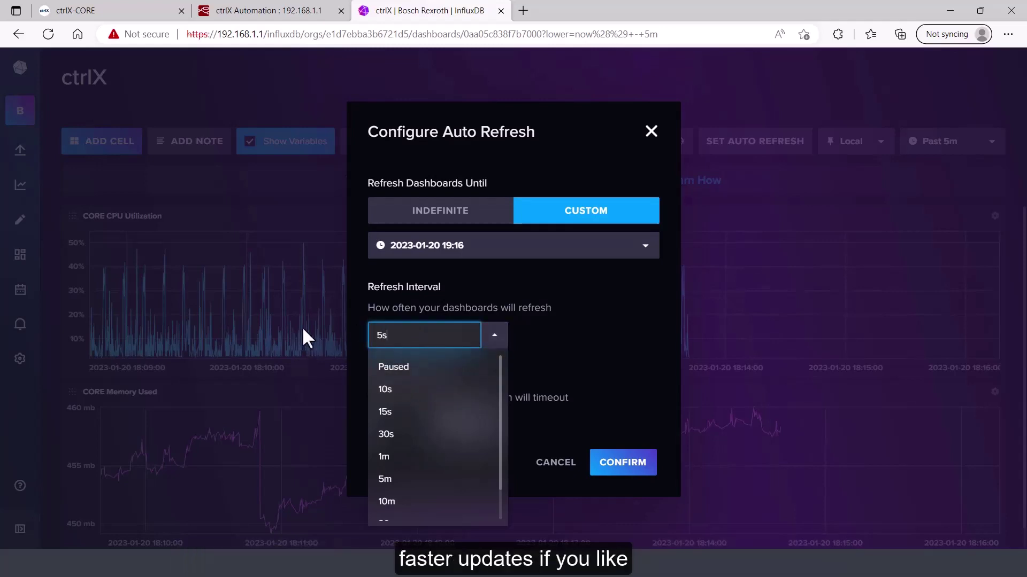
left_click(633, 464)
left_click(633, 465)
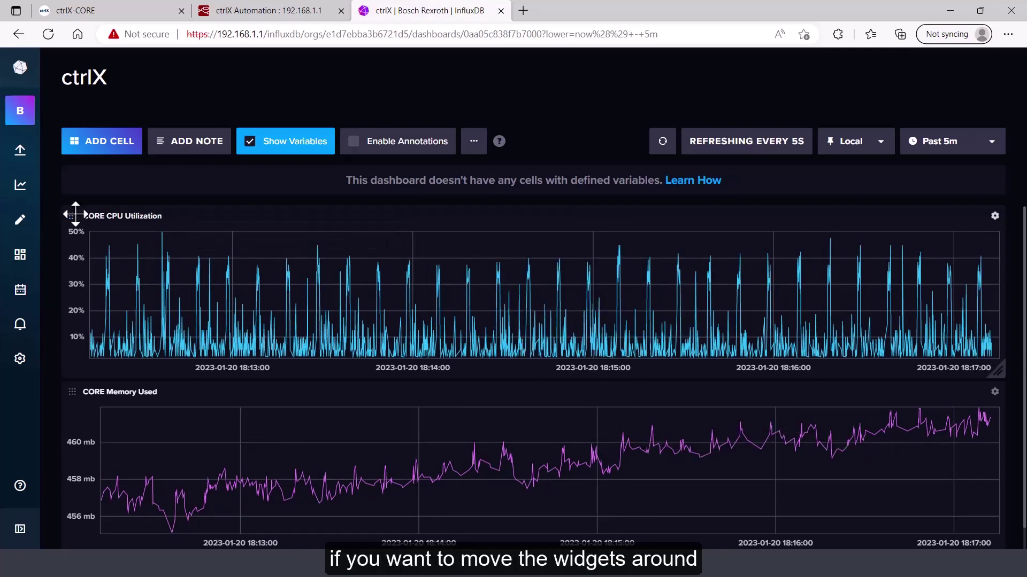
Move the CORE CPU Utilization cell below CORE Memory Used
left_click_drag(75, 215, 81, 403)
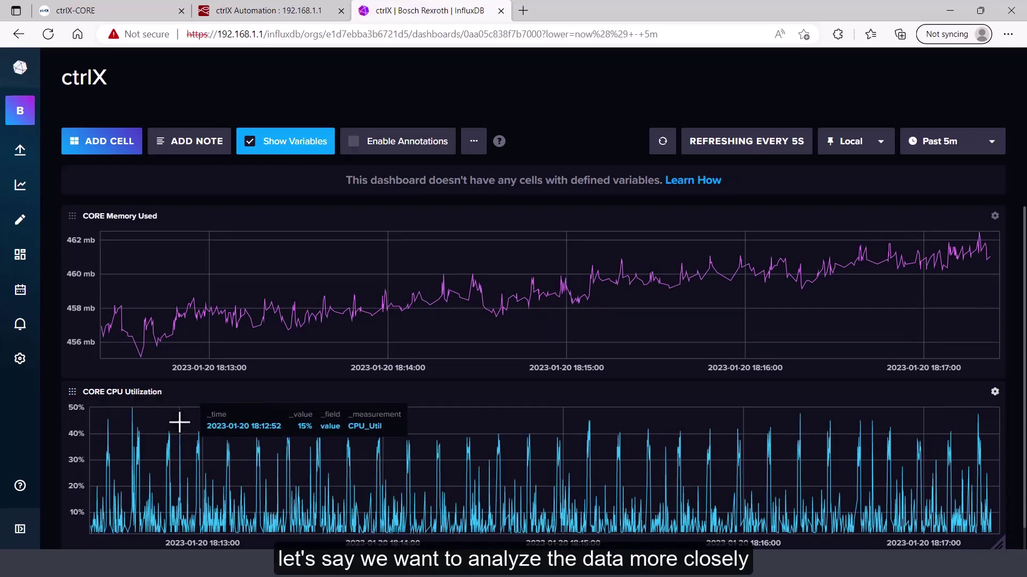
Pause auto-refresh and zoom the CPU graph to a few seconds near 18:14:20, up to ~30%
left_click(760, 142)
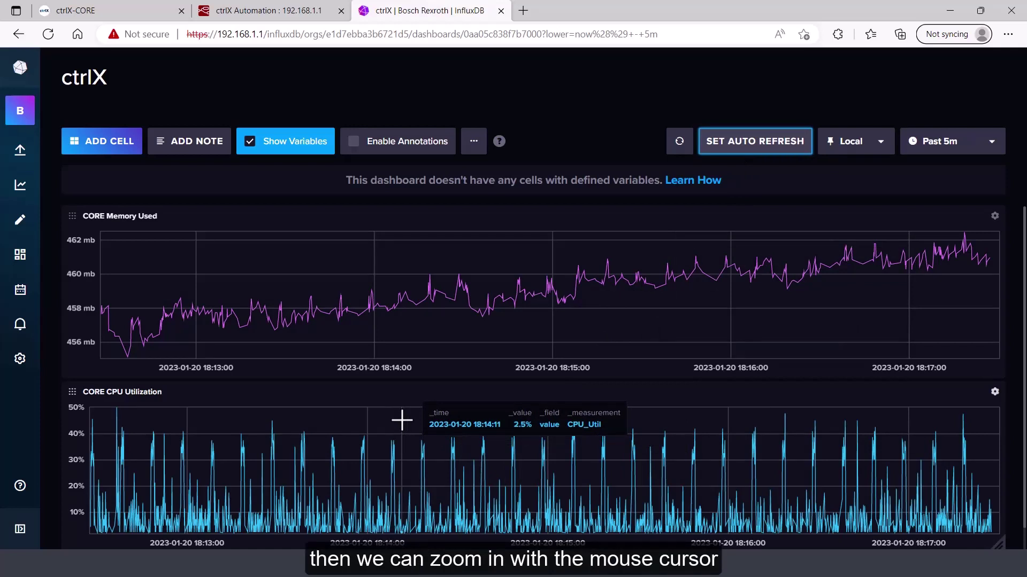
left_click_drag(402, 420, 491, 428)
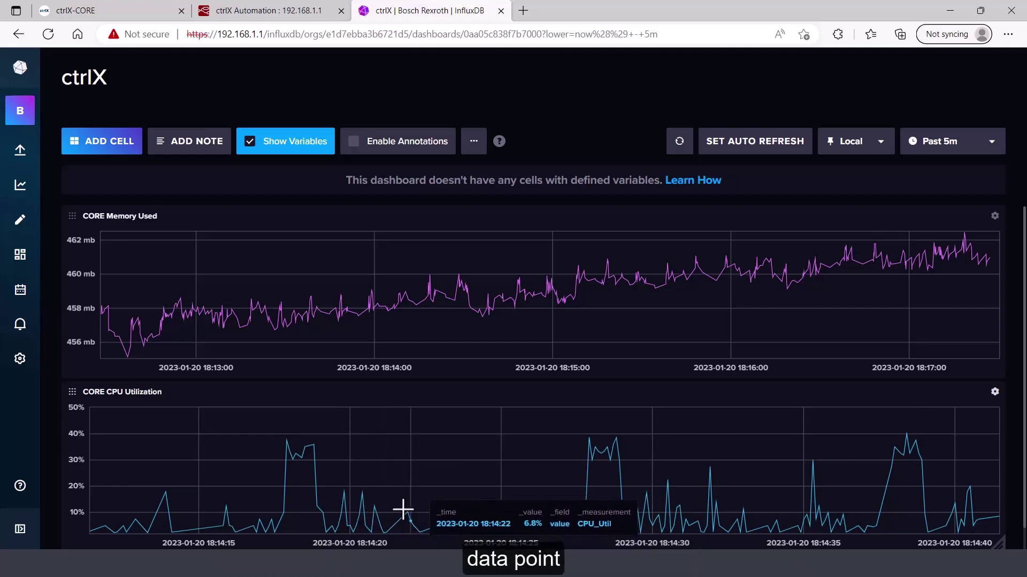
mouse_move(270, 419)
left_mouse_down()
mouse_move(328, 461)
mouse_move(531, 465)
left_mouse_up()
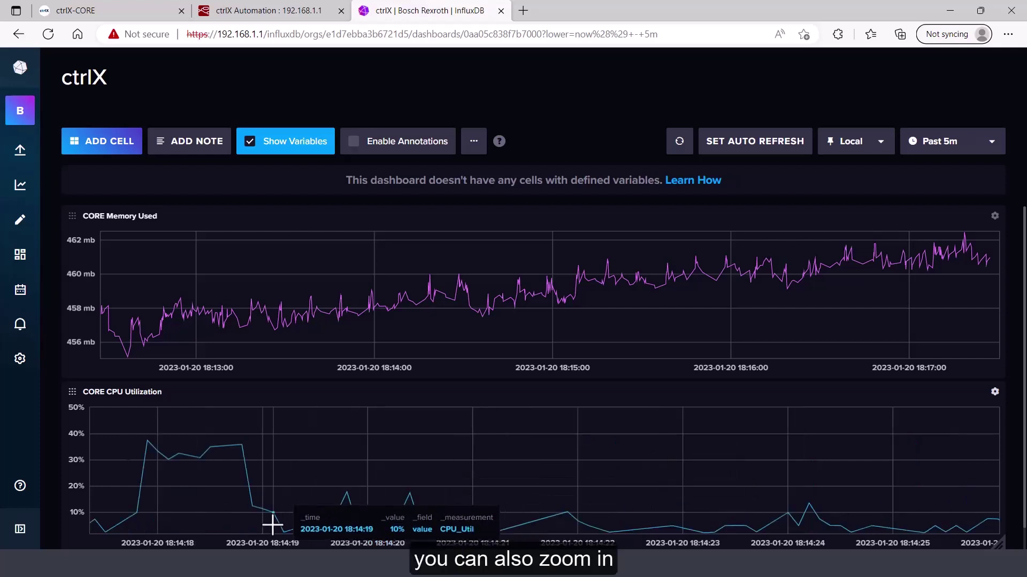
left_click_drag(273, 524, 289, 455)
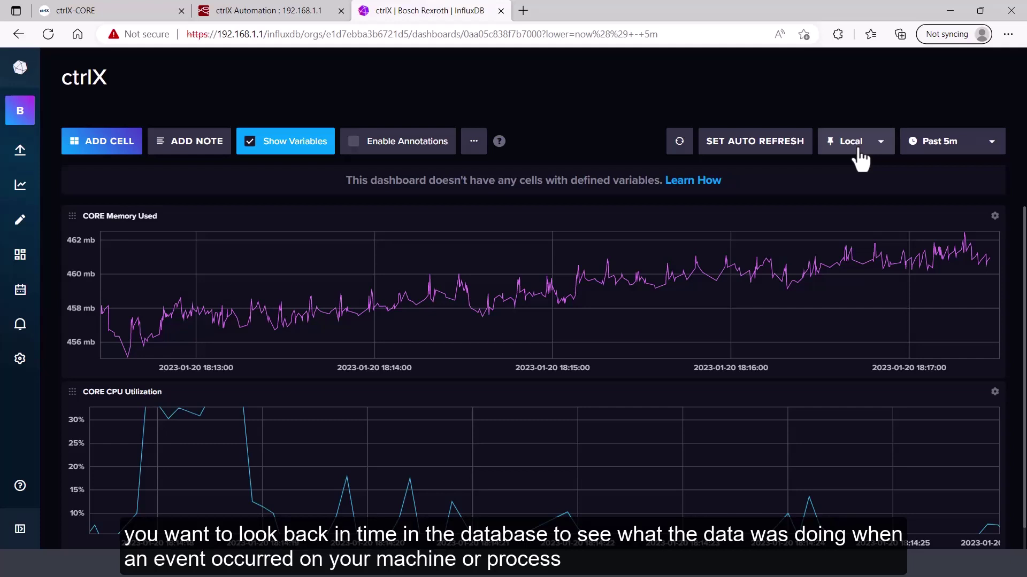
Set a custom 18:10:35–18:15:35 time range on 2023-01-20 and zoom the memory graph around 18:12
left_click(990, 141)
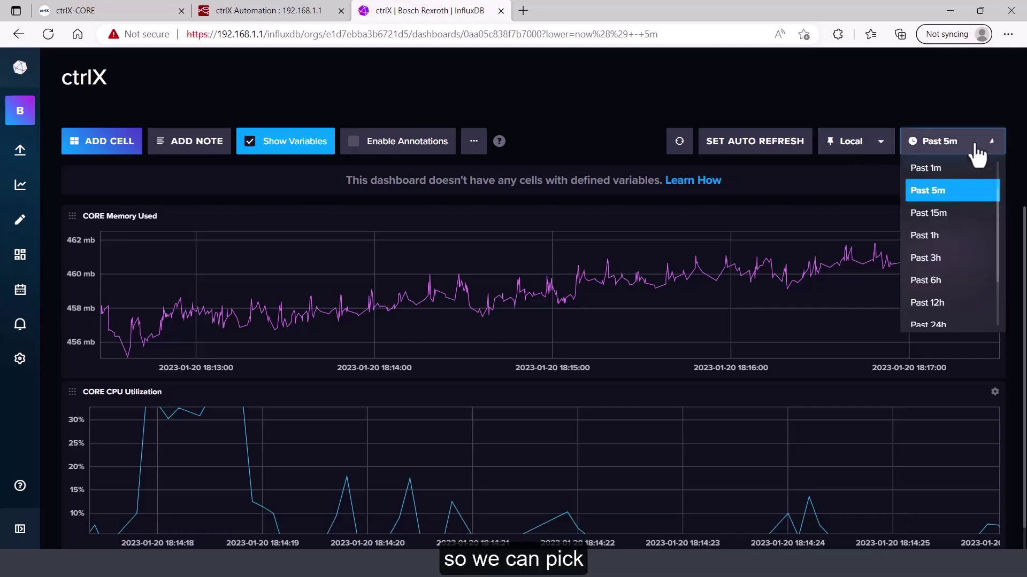
scroll(959, 177, "up", 1)
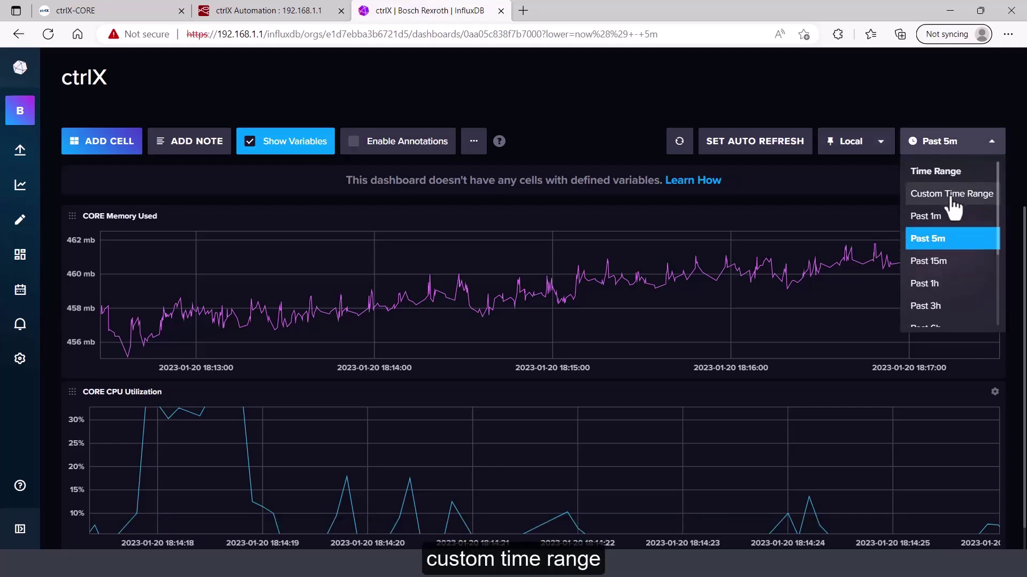
left_click(952, 195)
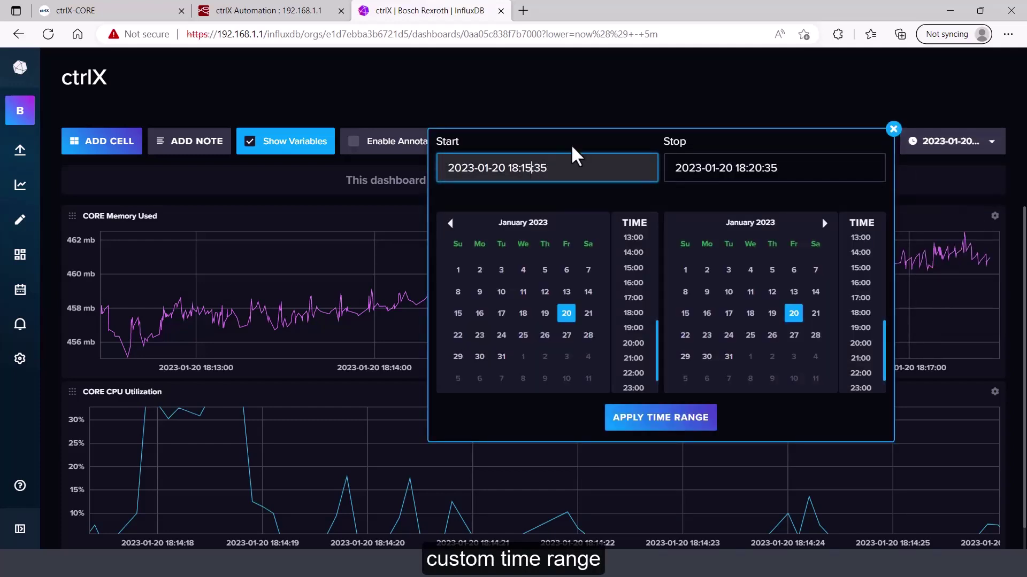
key("BackSpace")
type("0")
left_click(766, 167)
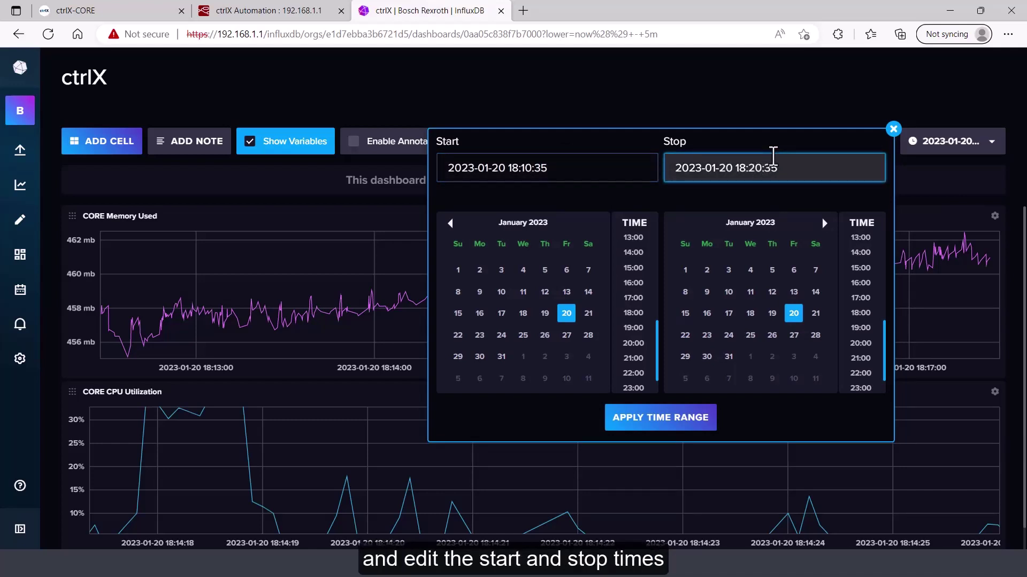
key("BackSpace")
key("BackSpace")
type("15")
left_click(677, 427)
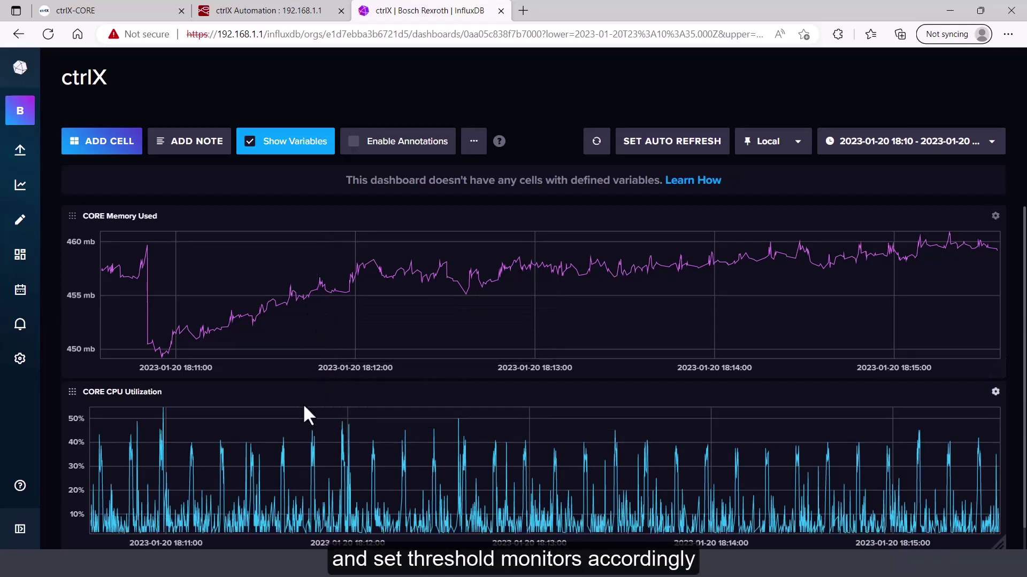
left_click_drag(321, 274, 471, 286)
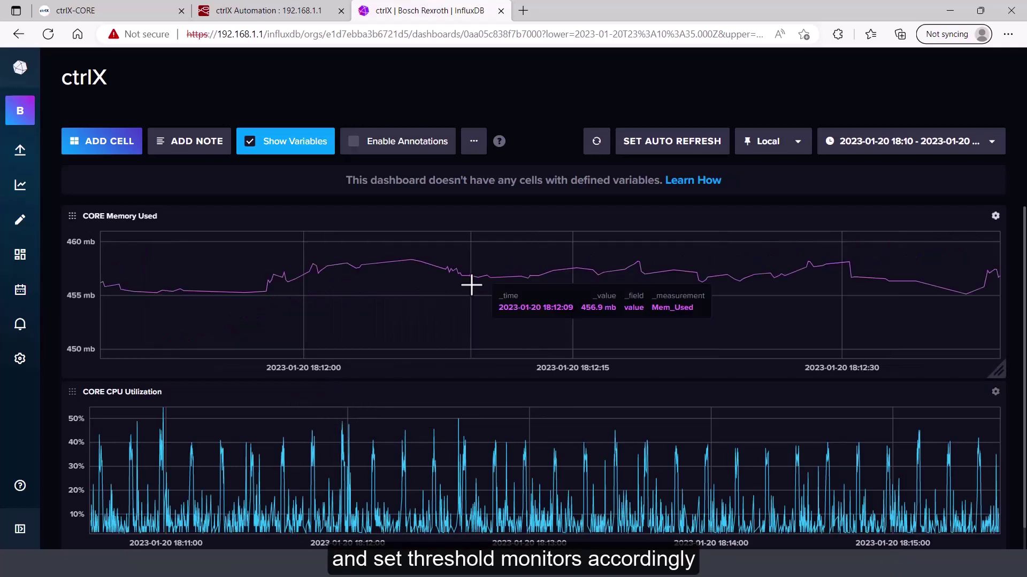
left_click(987, 155)
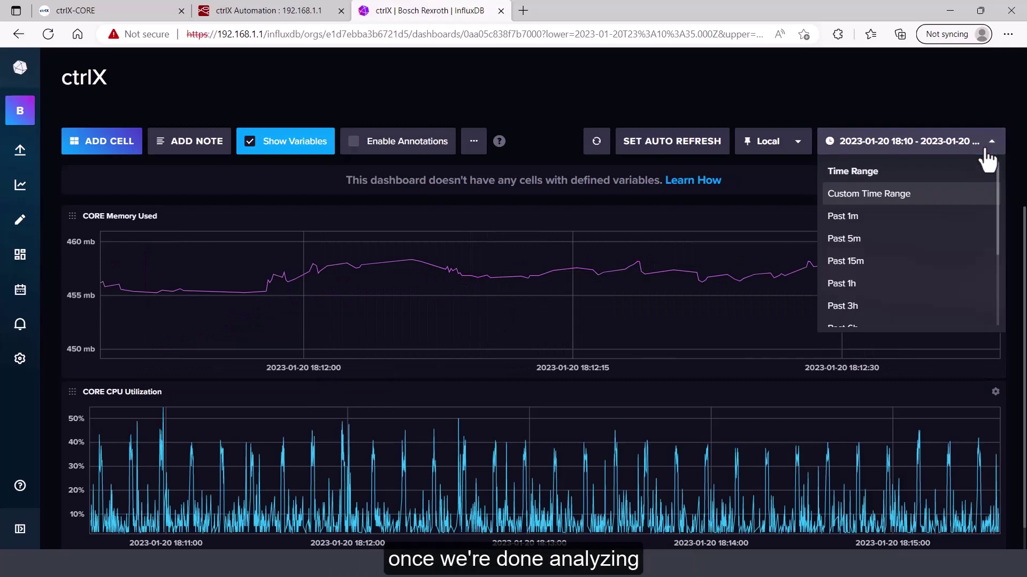
Return the dashboard to Past 5m and set auto-refresh to every 5s
left_click(888, 247)
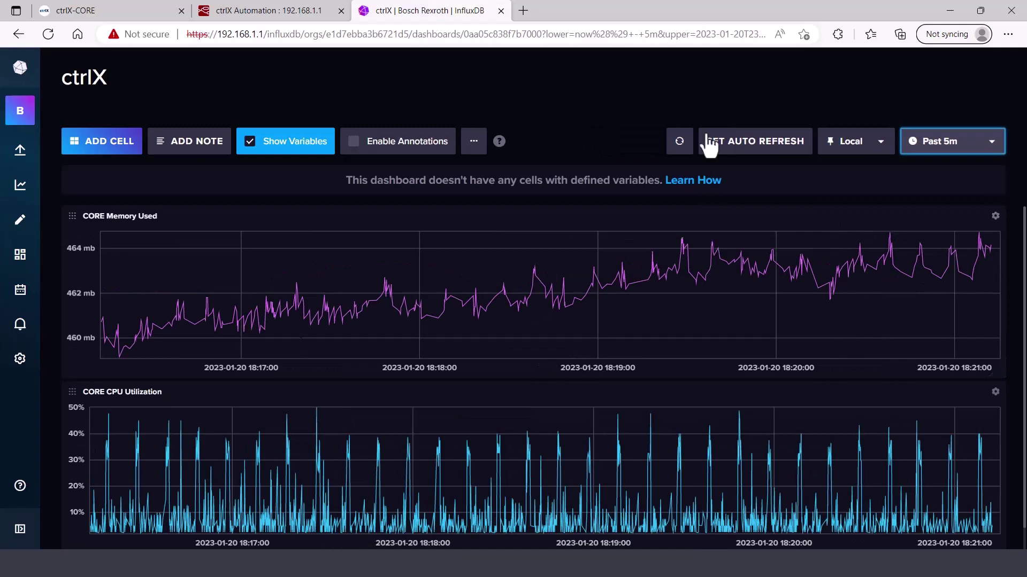
left_click(741, 151)
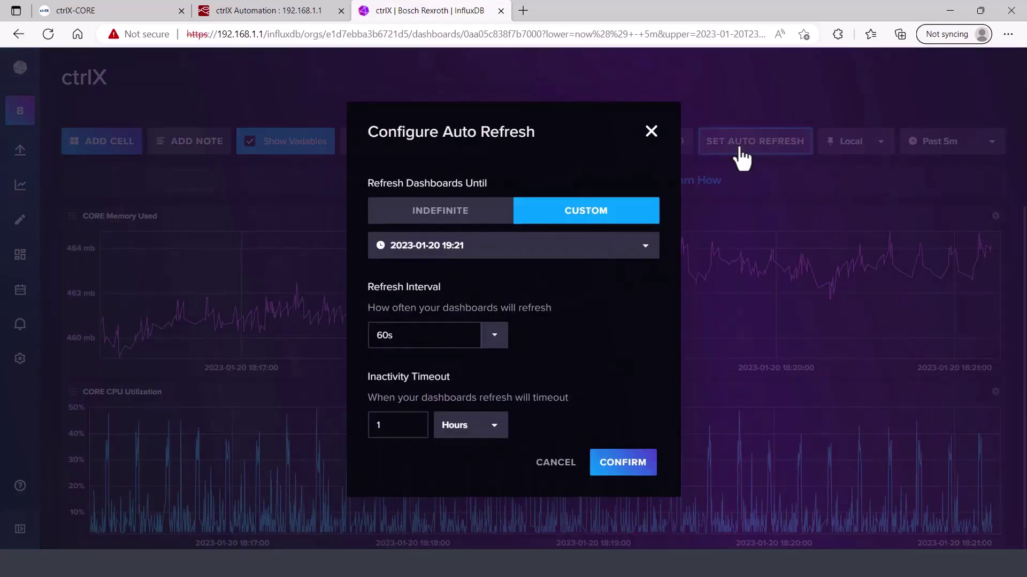
left_click(422, 334)
type("5s")
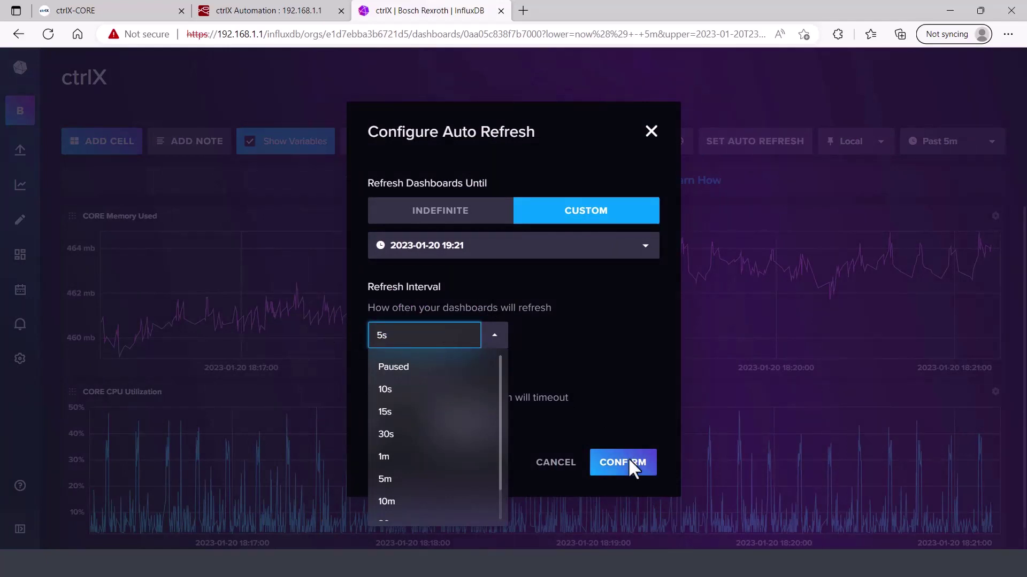
left_click(627, 461)
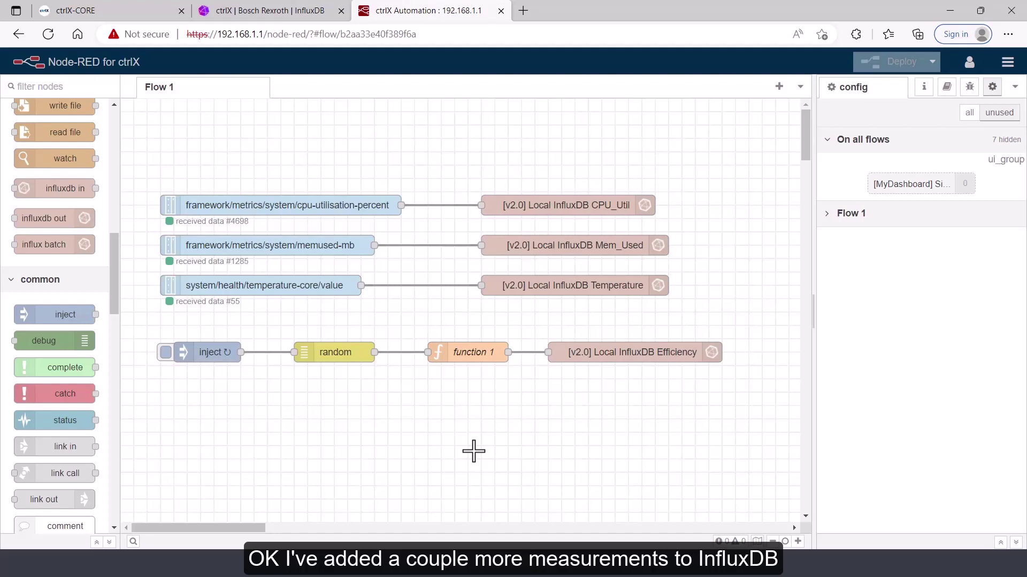
double_click(332, 289)
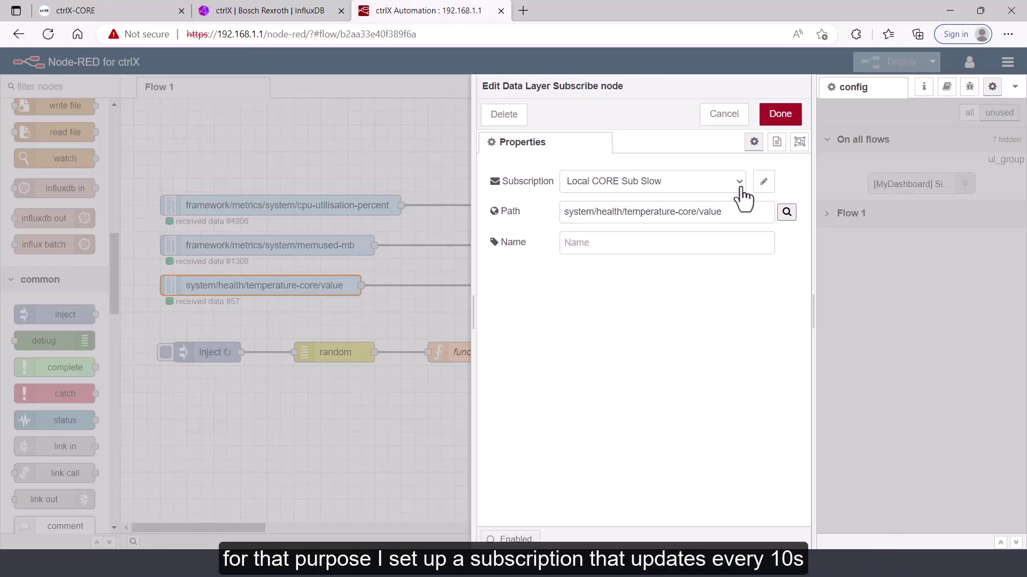
left_click(763, 183)
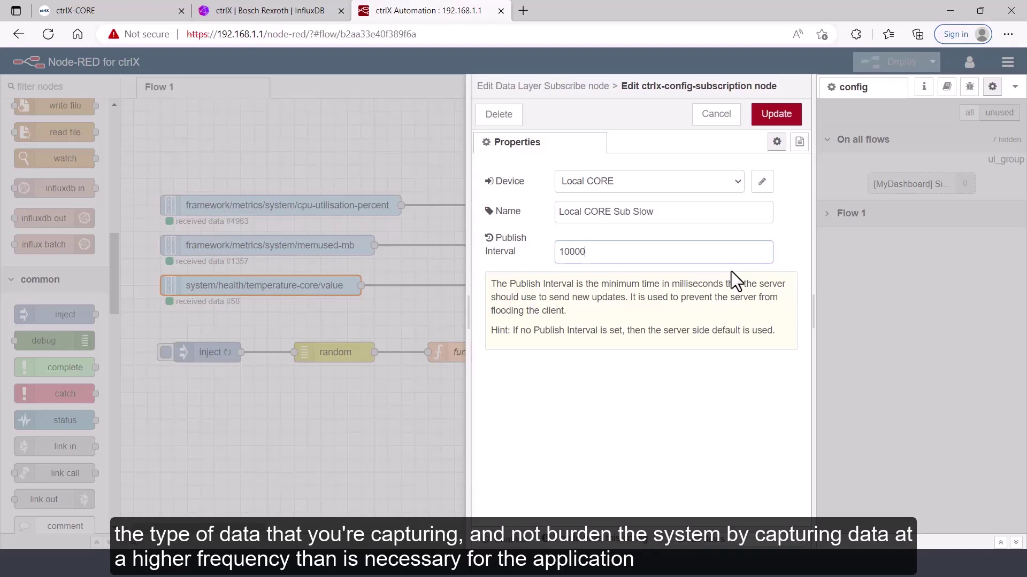
left_click(731, 118)
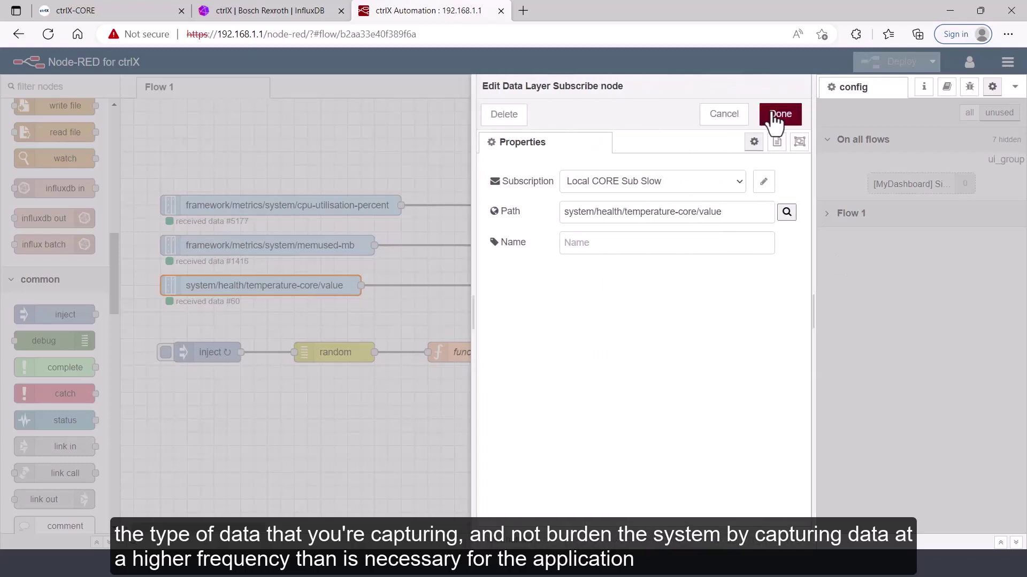
left_click(775, 120)
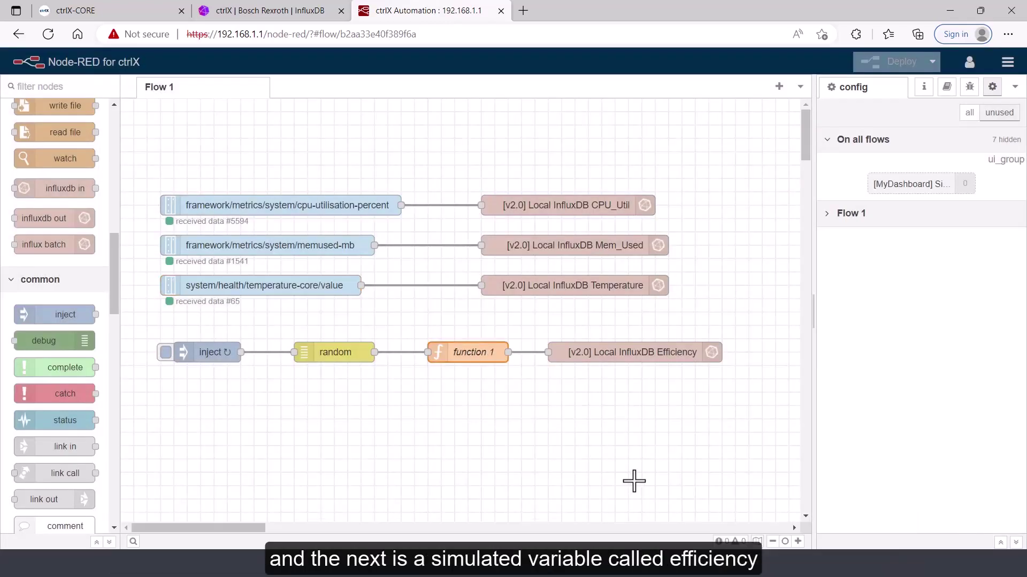
double_click(663, 363)
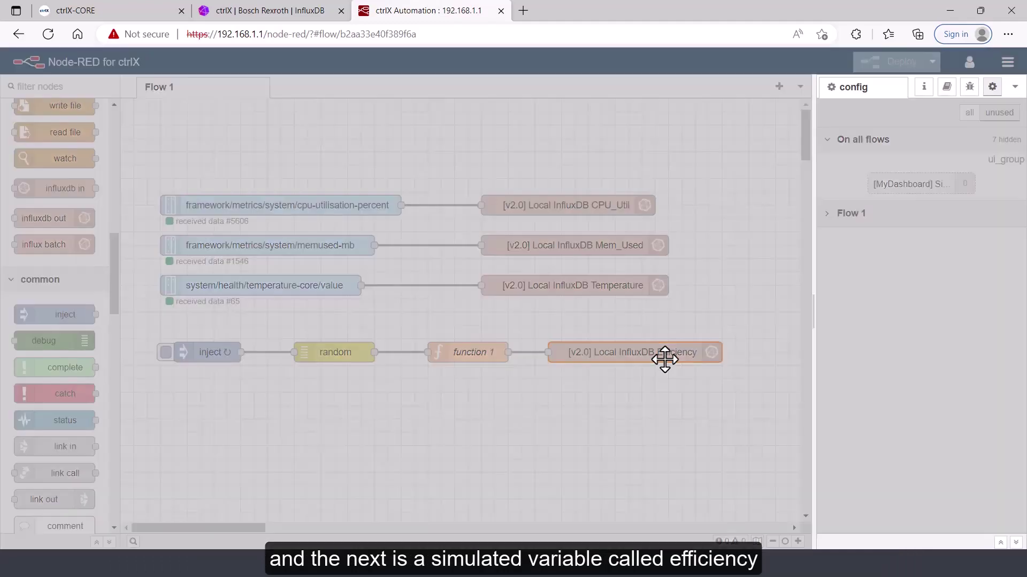
left_click(728, 121)
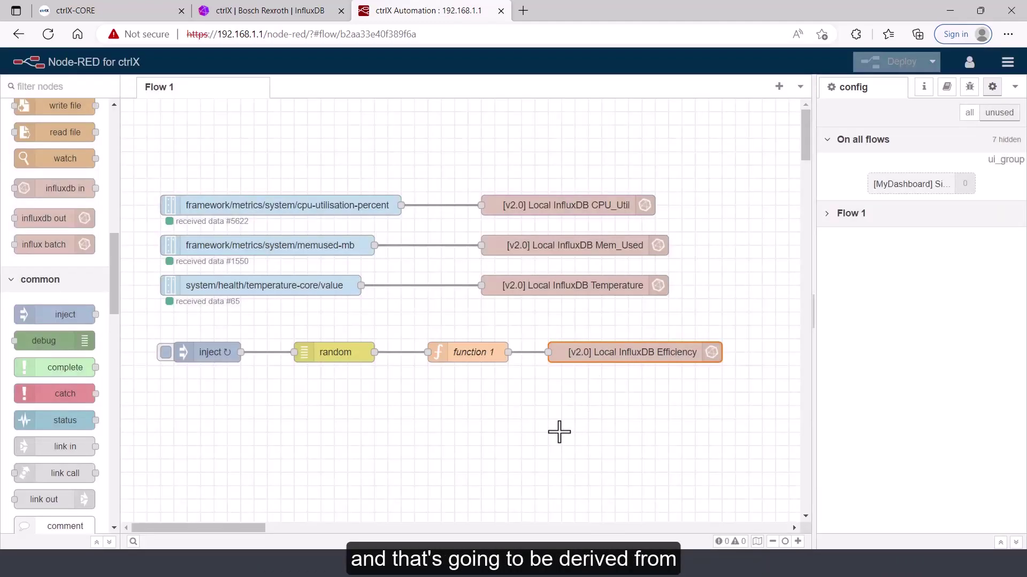
double_click(488, 359)
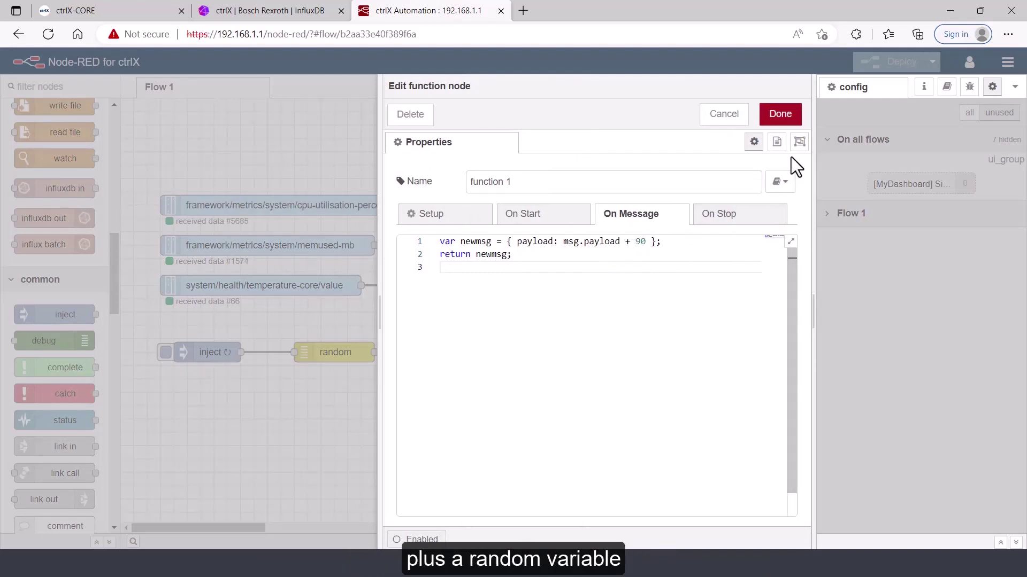
left_click(719, 131)
double_click(338, 354)
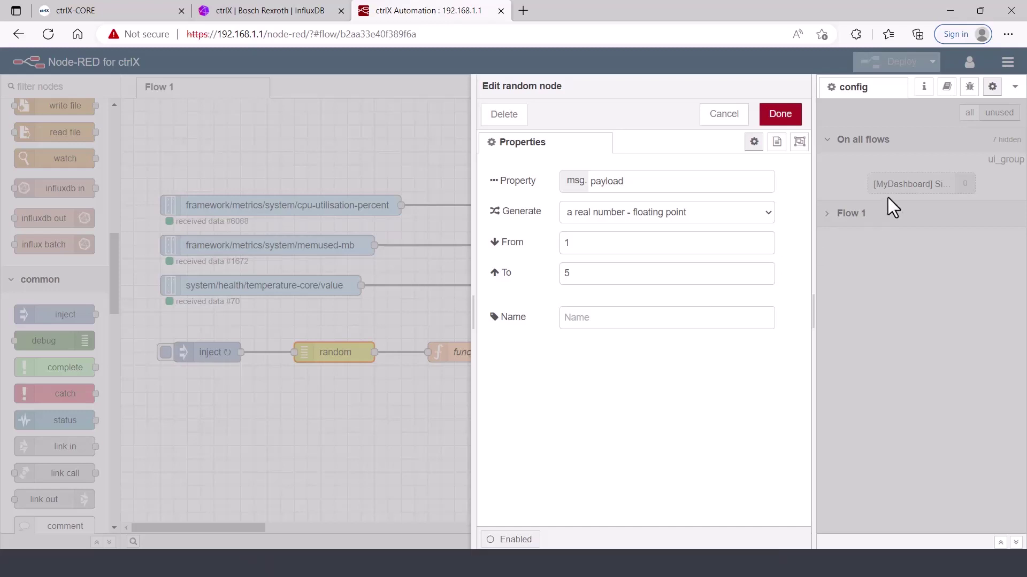
left_click(780, 114)
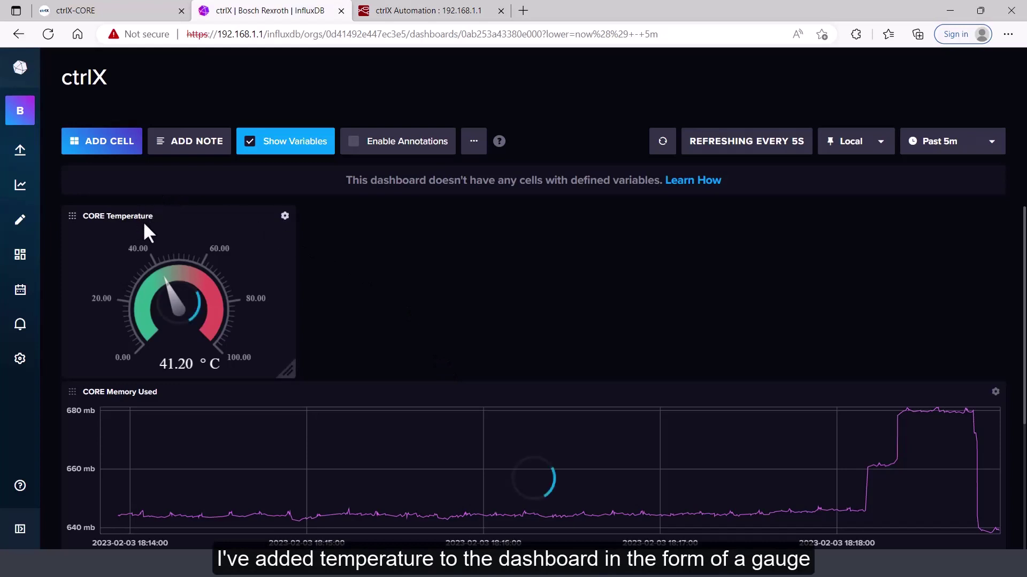
Add a new dashboard cell and name it 'Efficiency'
left_click(120, 149)
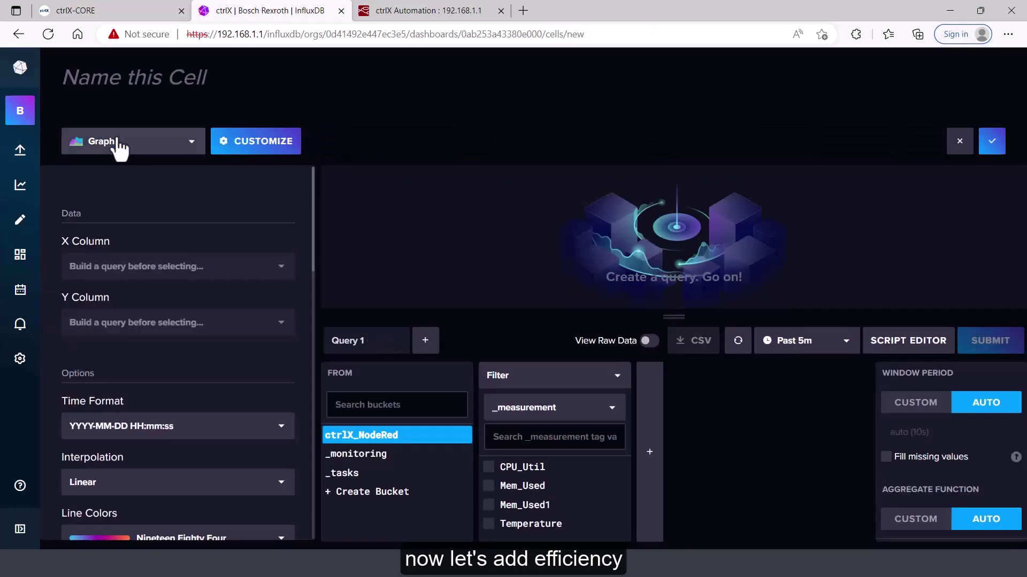
left_click(138, 78)
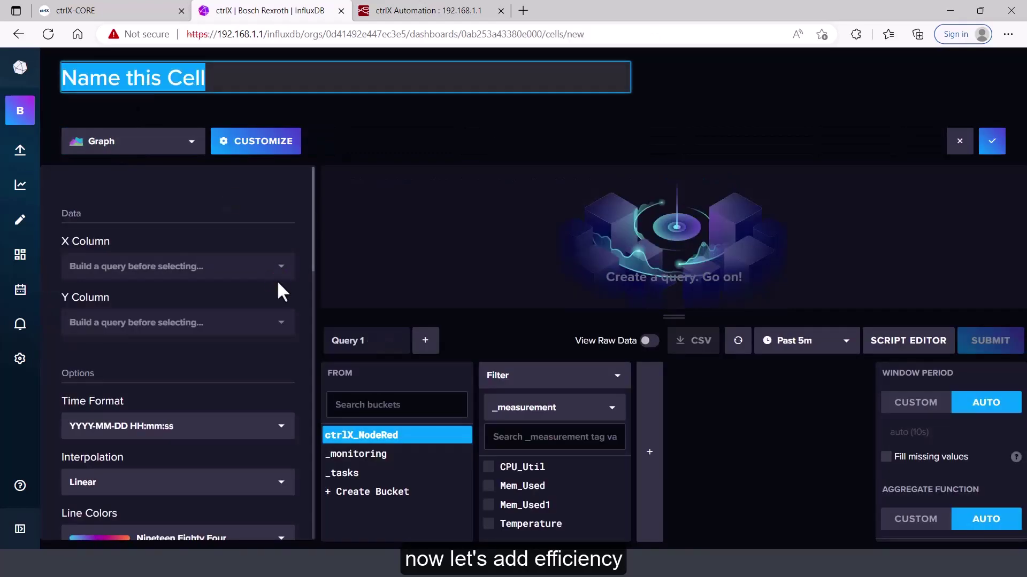
key("BackSpace")
type("Efficie")
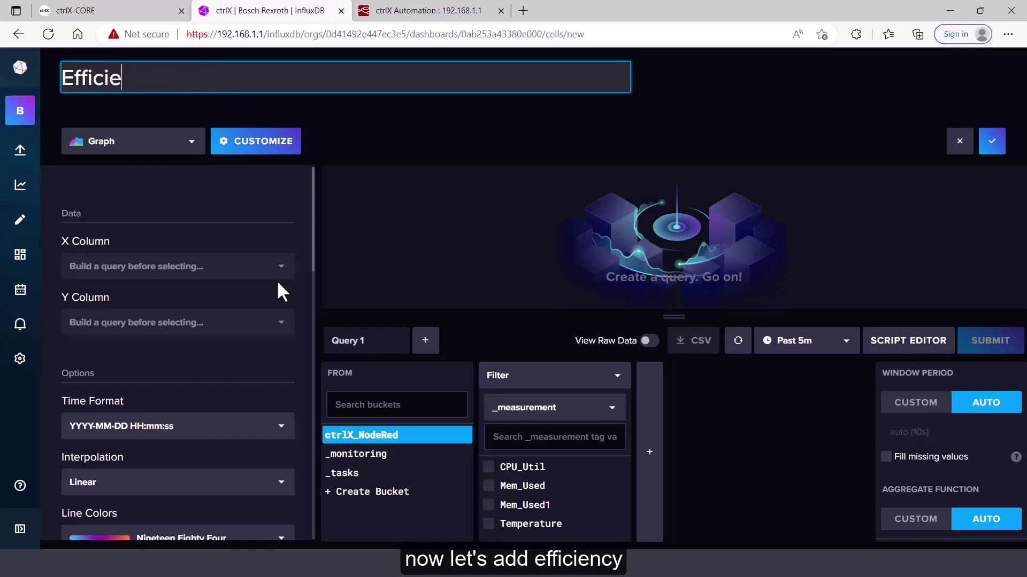
type("ncy")
key("Return")
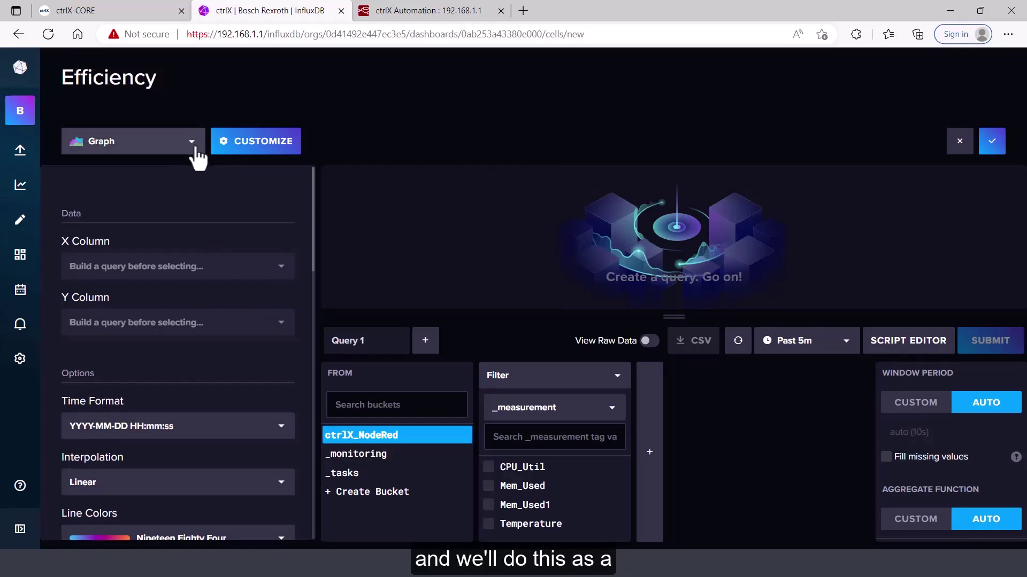
Switch the Efficiency cell's visualization type to Single Stat
left_click(191, 142)
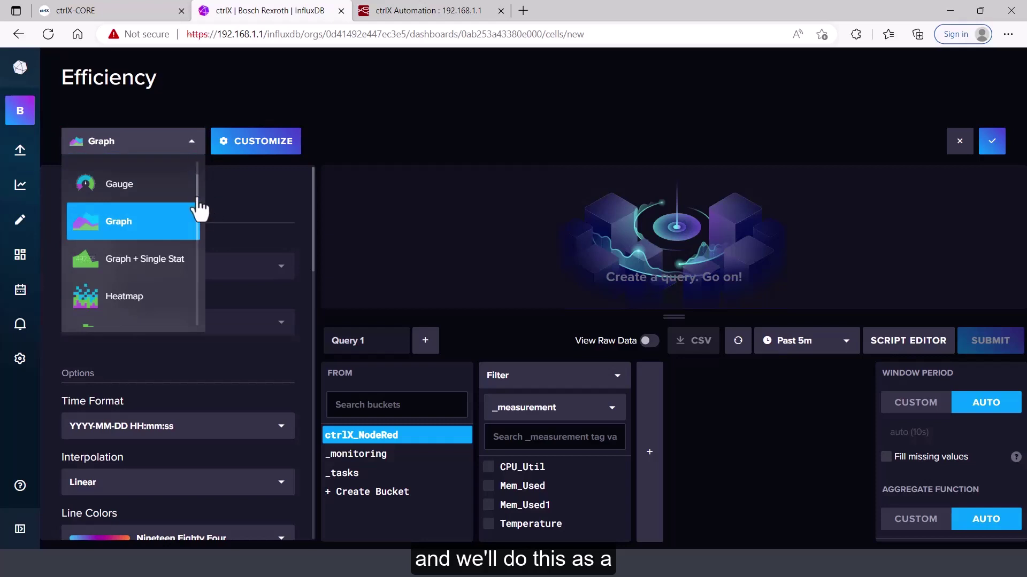
scroll(201, 225, "down", 2)
scroll(202, 268, "down", 3)
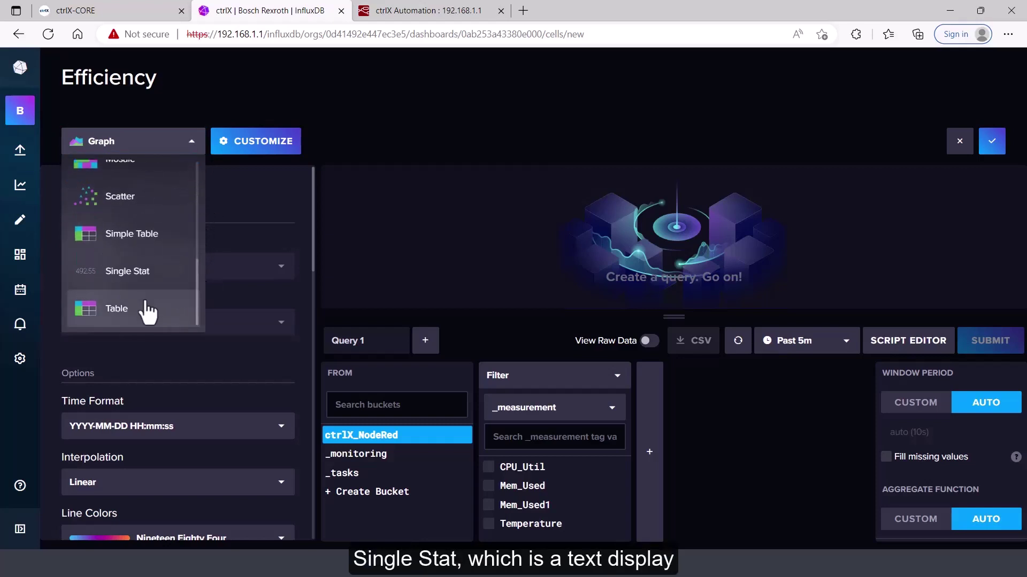
left_click(144, 281)
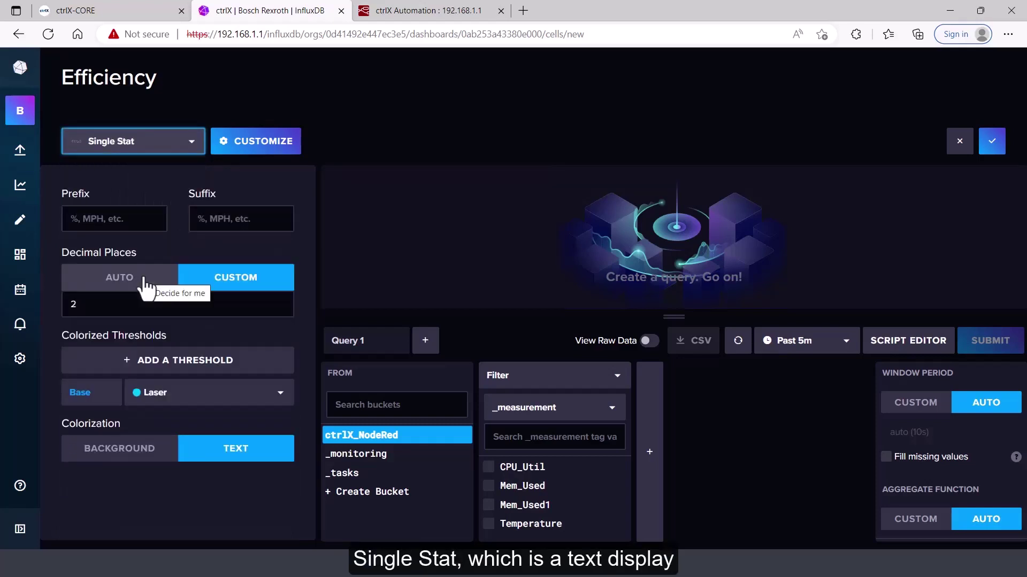
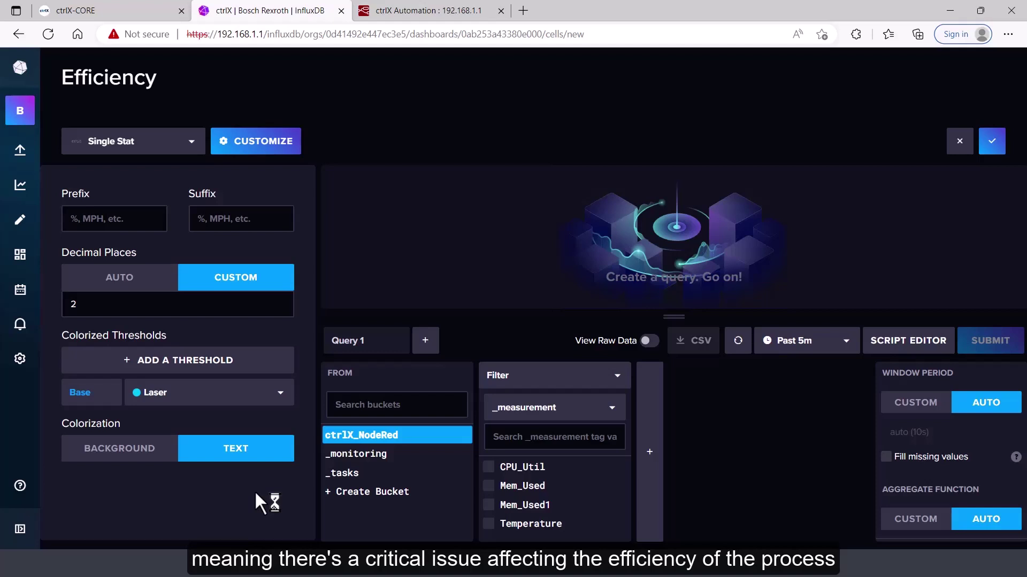
Set the Efficiency stat's base colour to Ruby and add an 80 threshold coloured Thunder
left_click(282, 394)
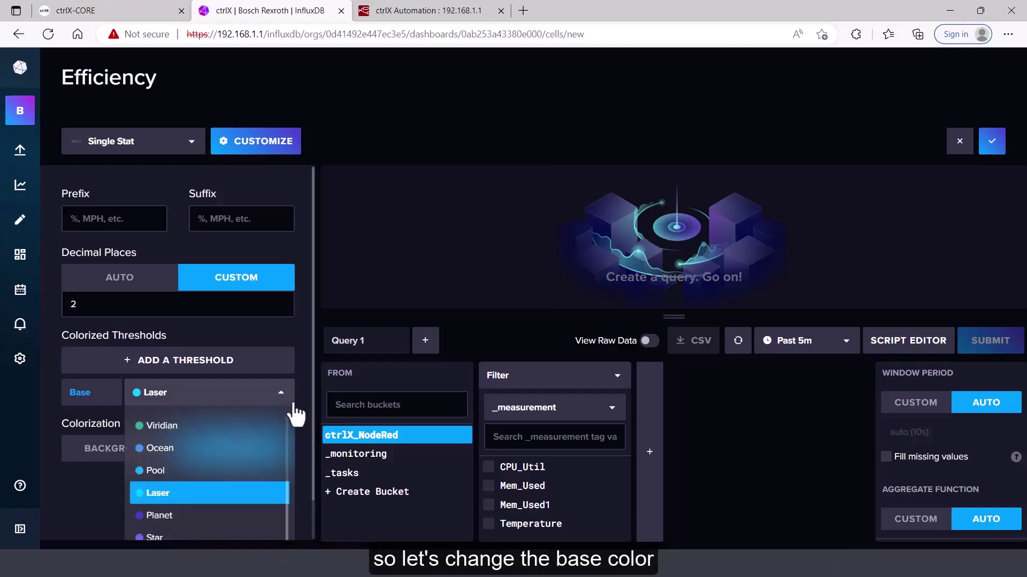
scroll(236, 471, "up", 3)
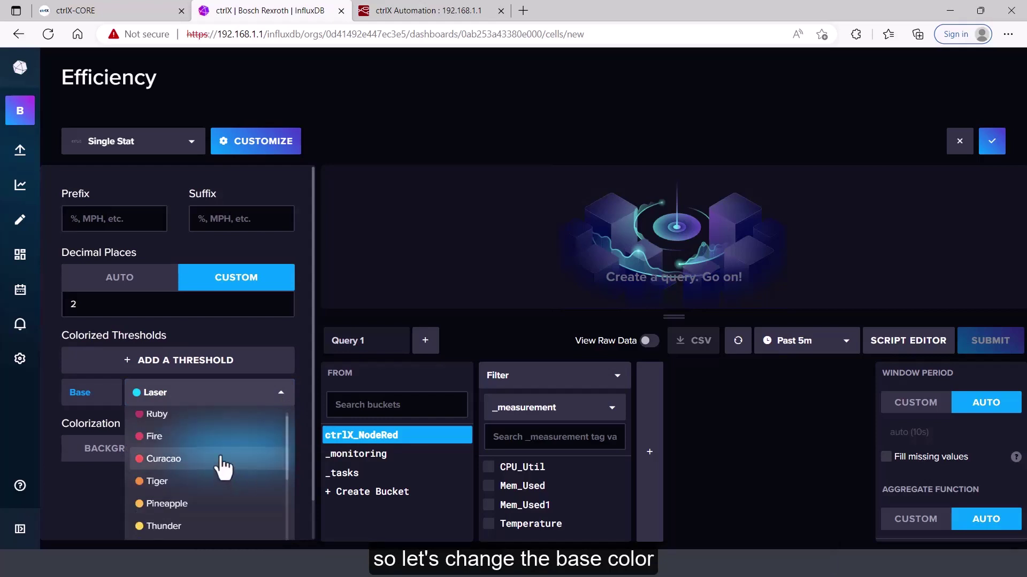
left_click(214, 415)
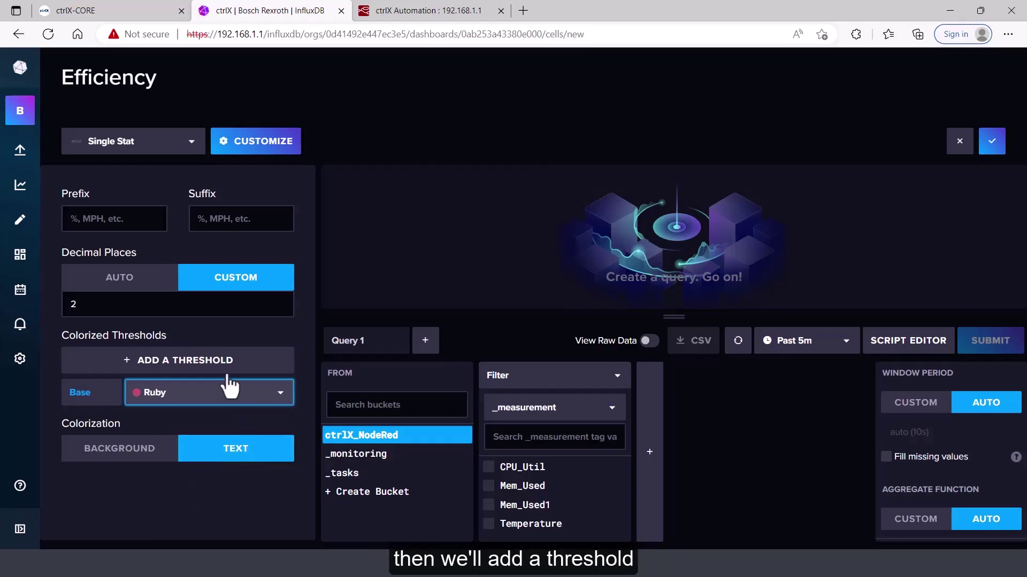
left_click(220, 361)
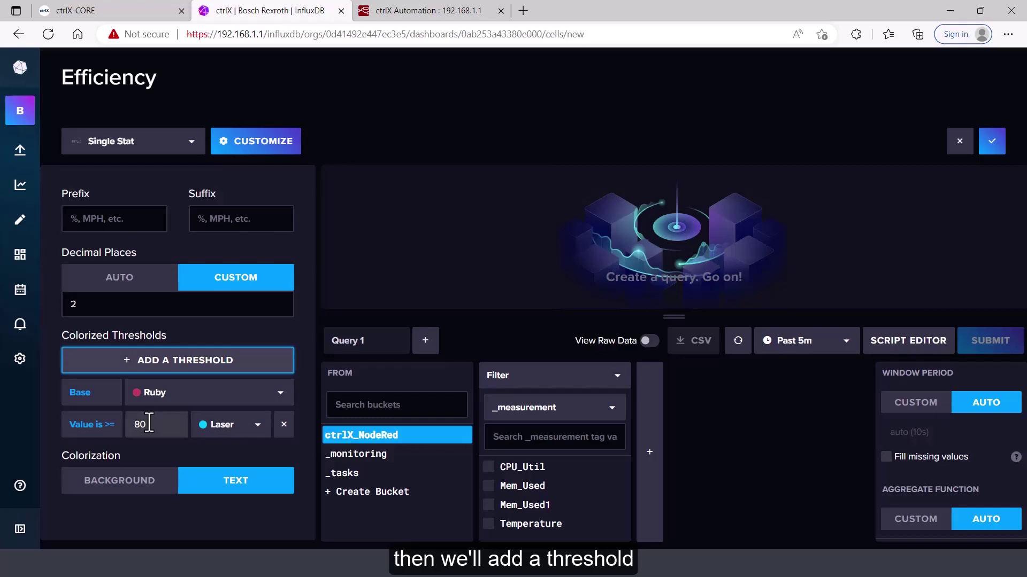
left_click(258, 434)
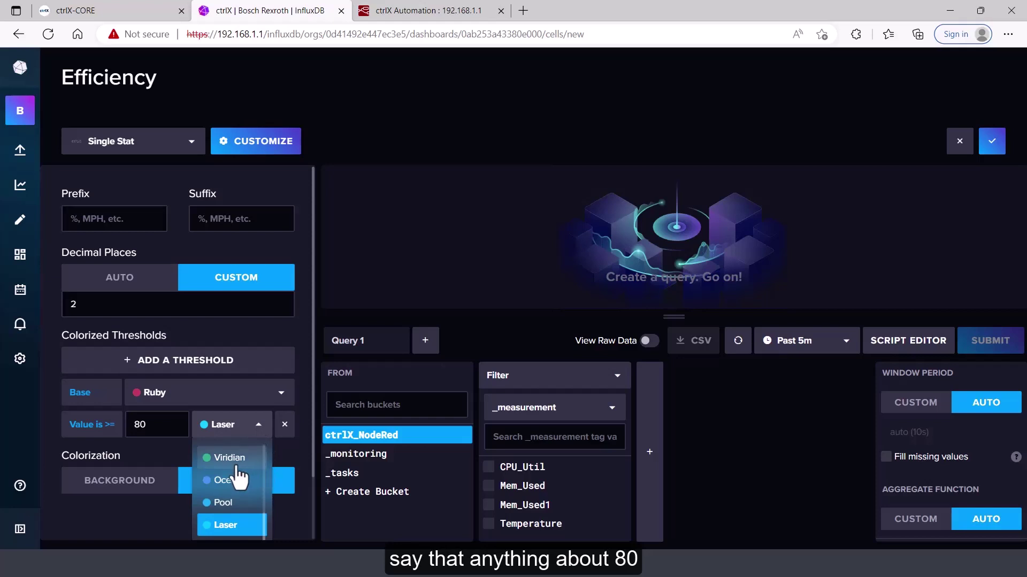
scroll(233, 481, "down", 5)
scroll(235, 490, "down", 1)
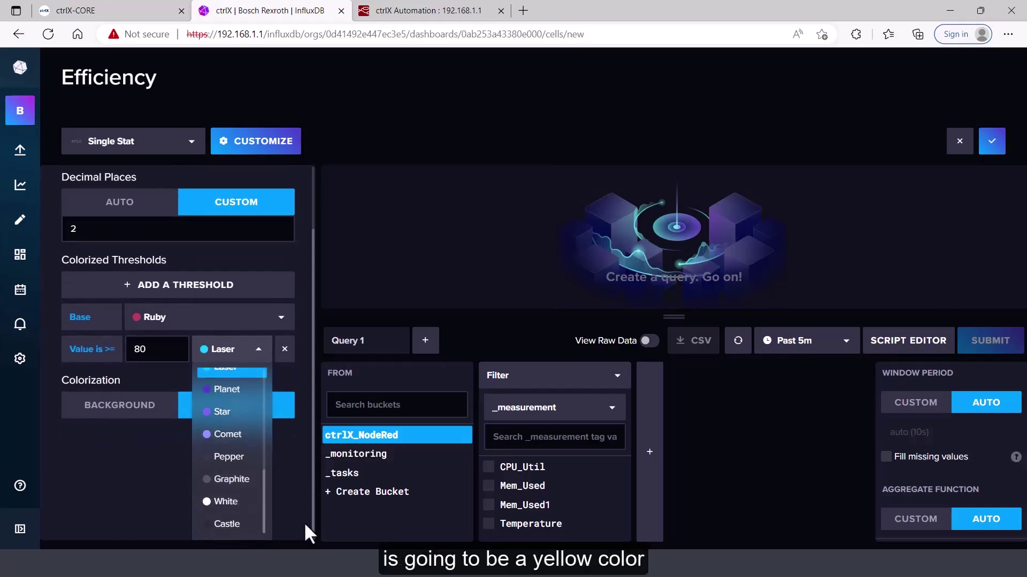
scroll(268, 491, "up", 4)
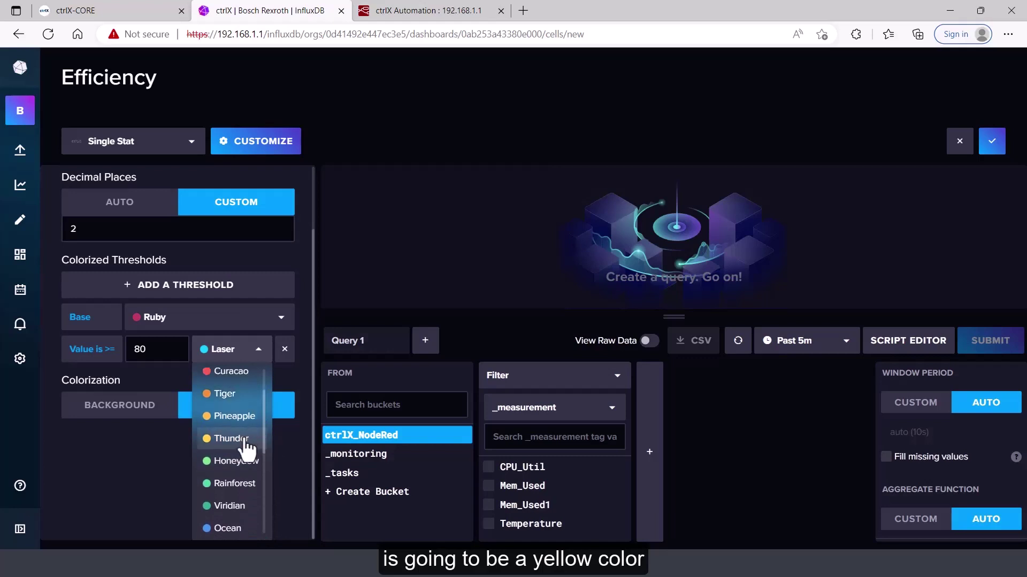
left_click(246, 439)
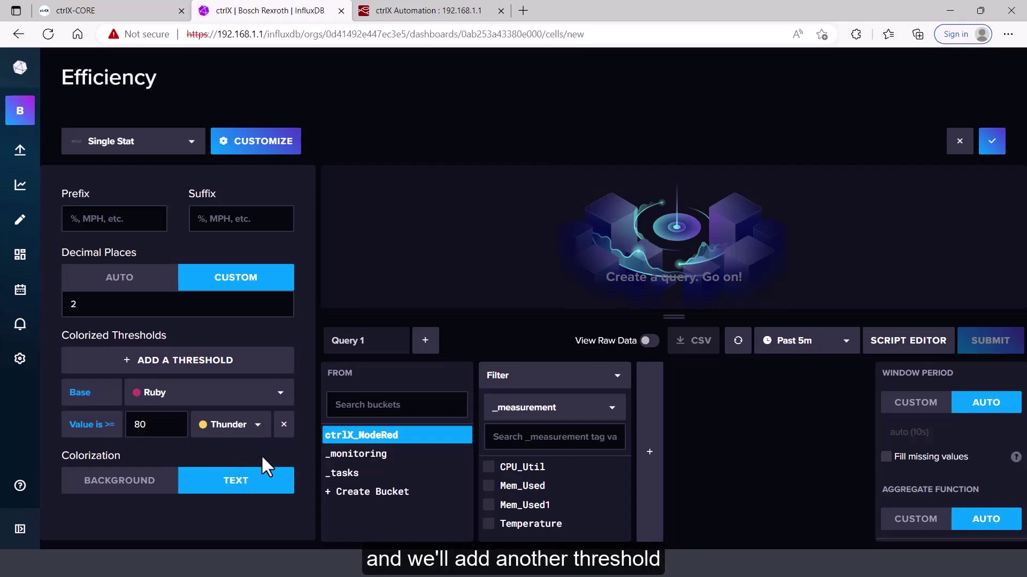
Add a second threshold at 90 coloured Viridian green
left_click(232, 362)
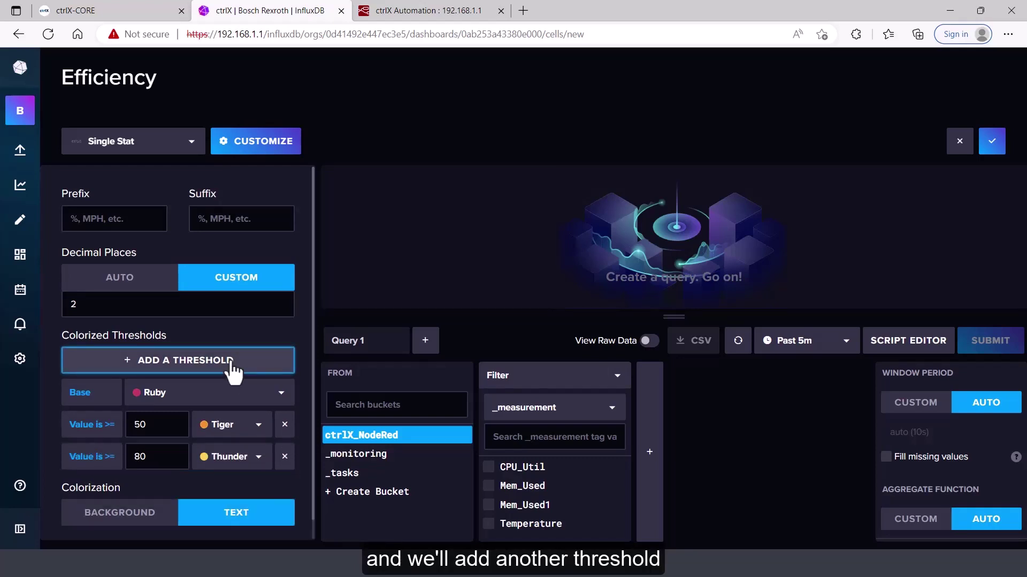
left_click(155, 428)
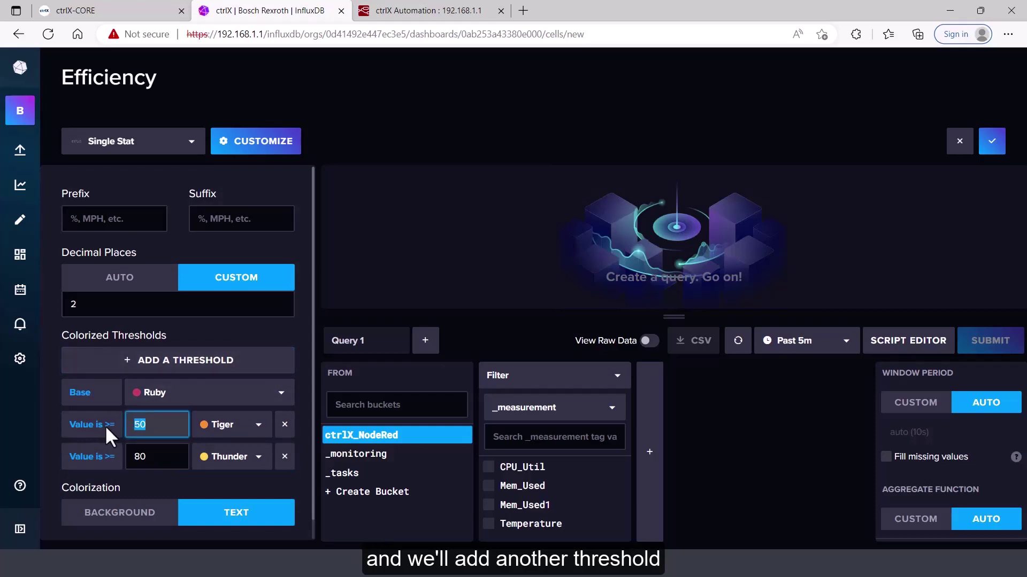
type("90")
left_click(160, 463)
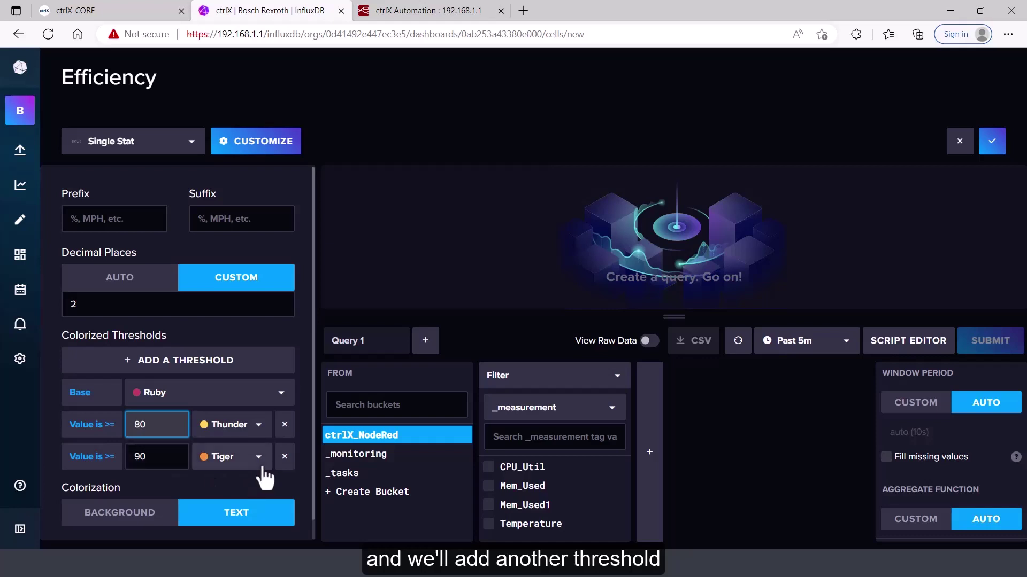
left_click(258, 462)
scroll(257, 534, "down", 2)
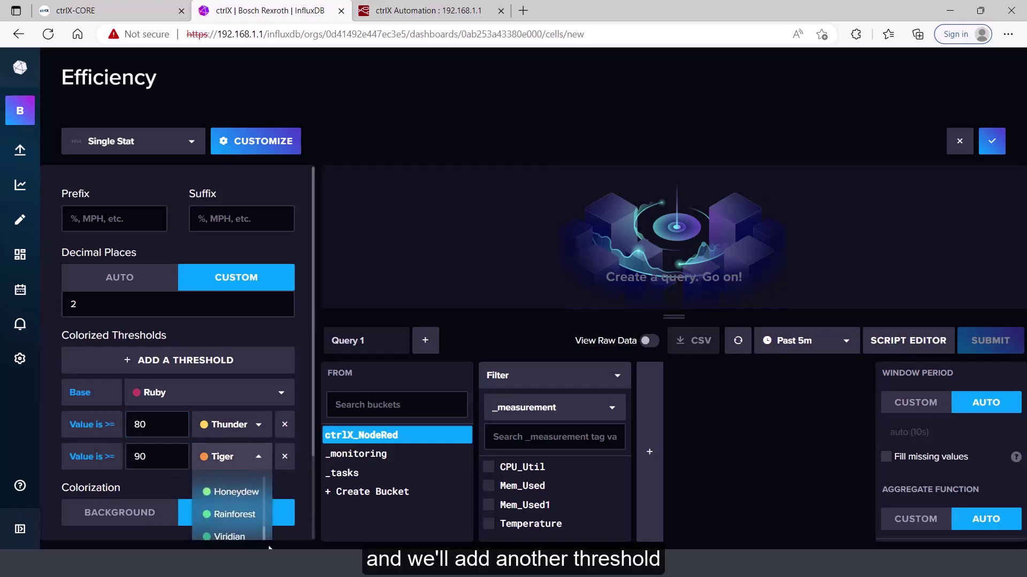
left_click(235, 520)
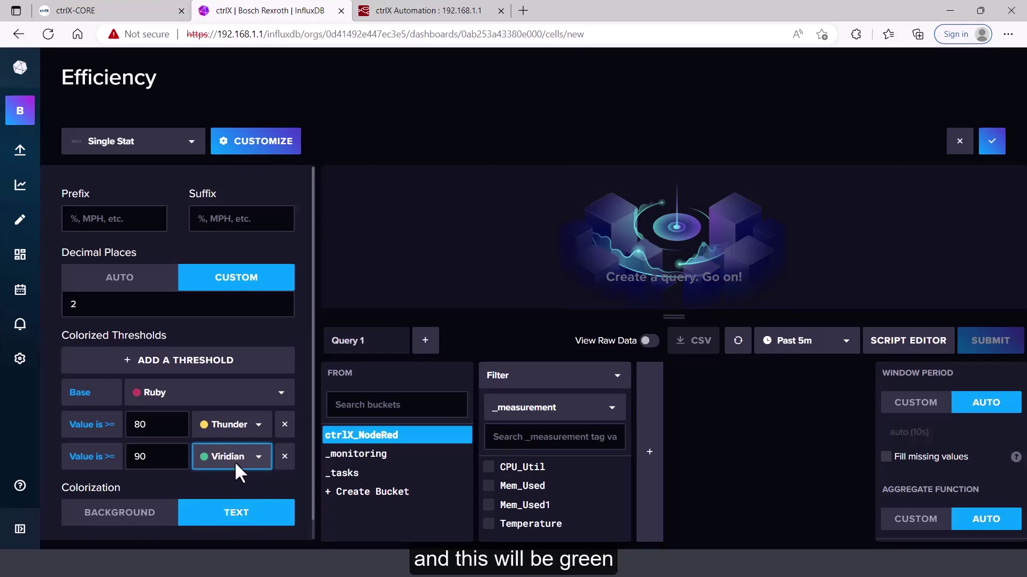
left_click(242, 222)
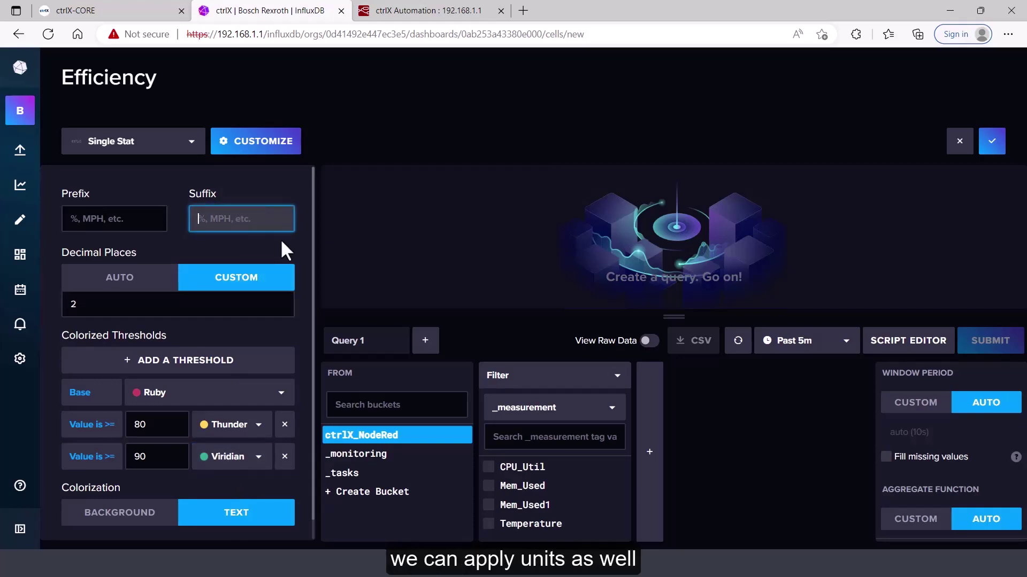
Add a % suffix and filter the query to the value field of the Efficiency measurement
type("%")
left_click(398, 543)
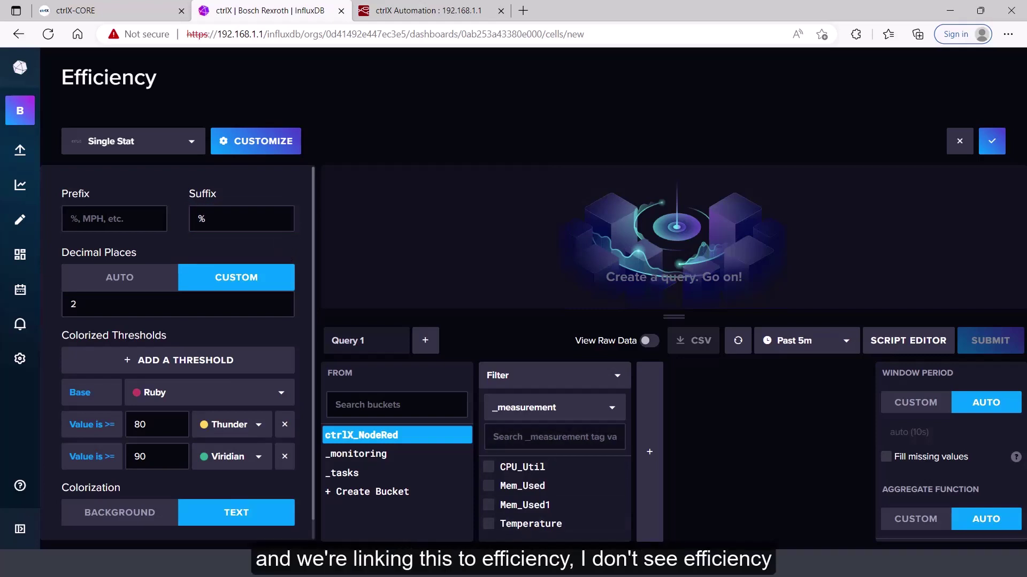
left_click(613, 416)
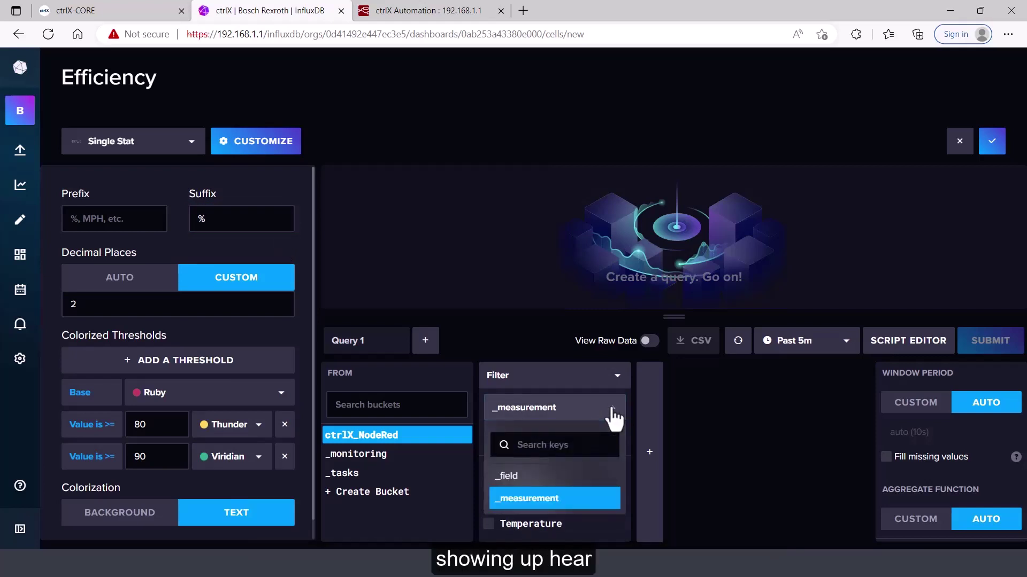
left_click(518, 477)
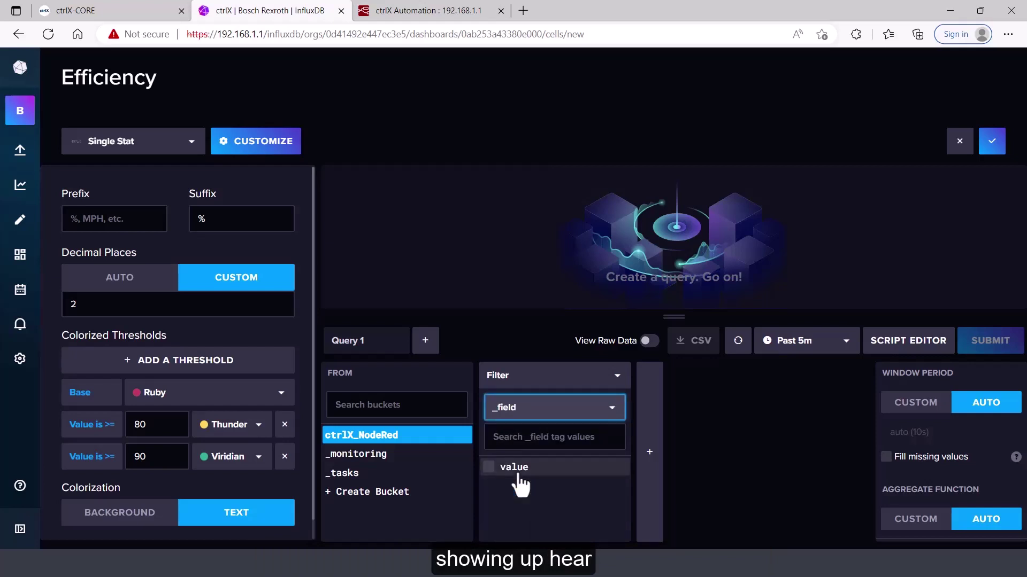
left_click(489, 468)
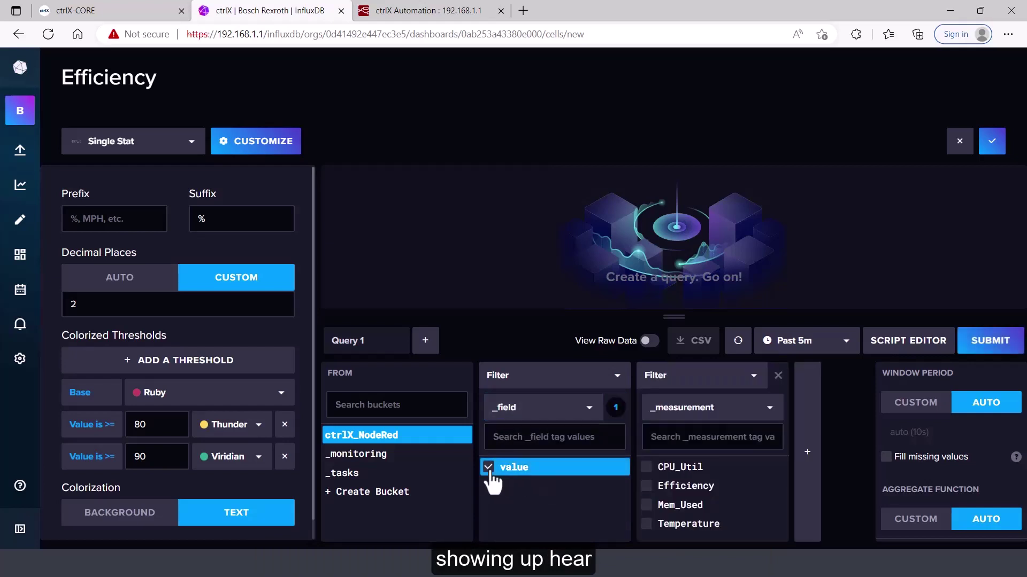
left_click(649, 492)
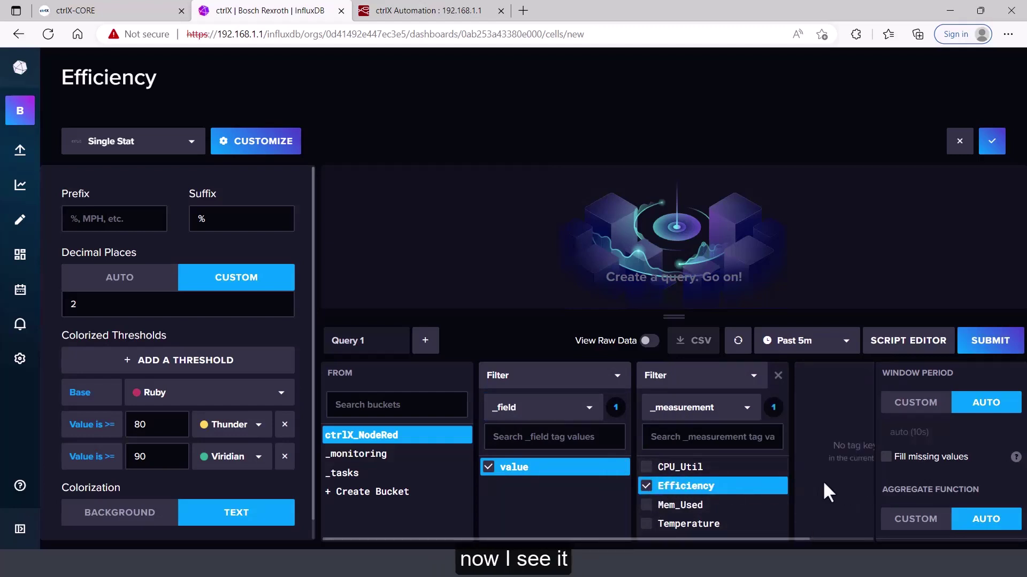
Run the query, change the suffix to ' %', and save the cell to the dashboard
left_click(990, 343)
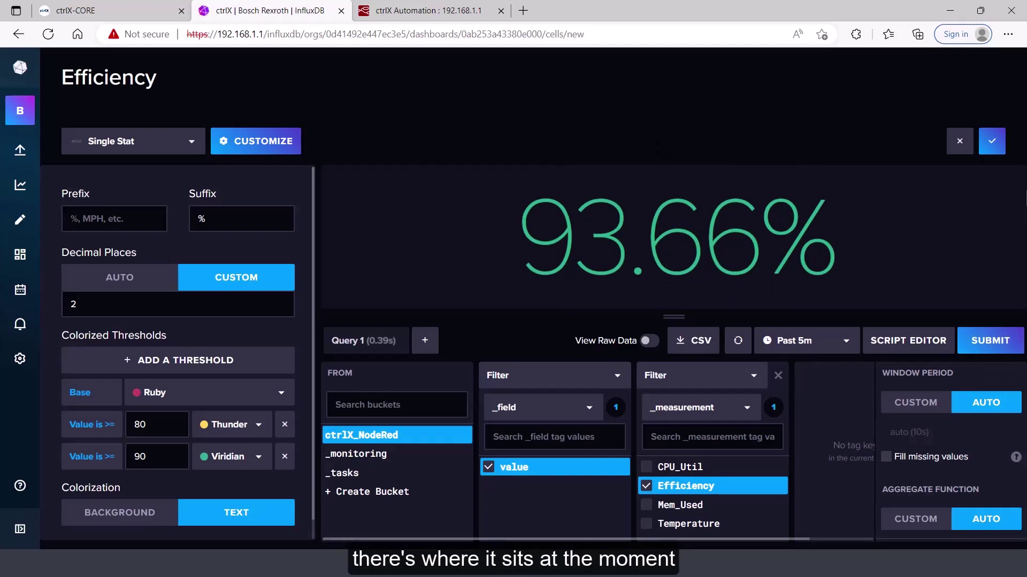
left_click(200, 225)
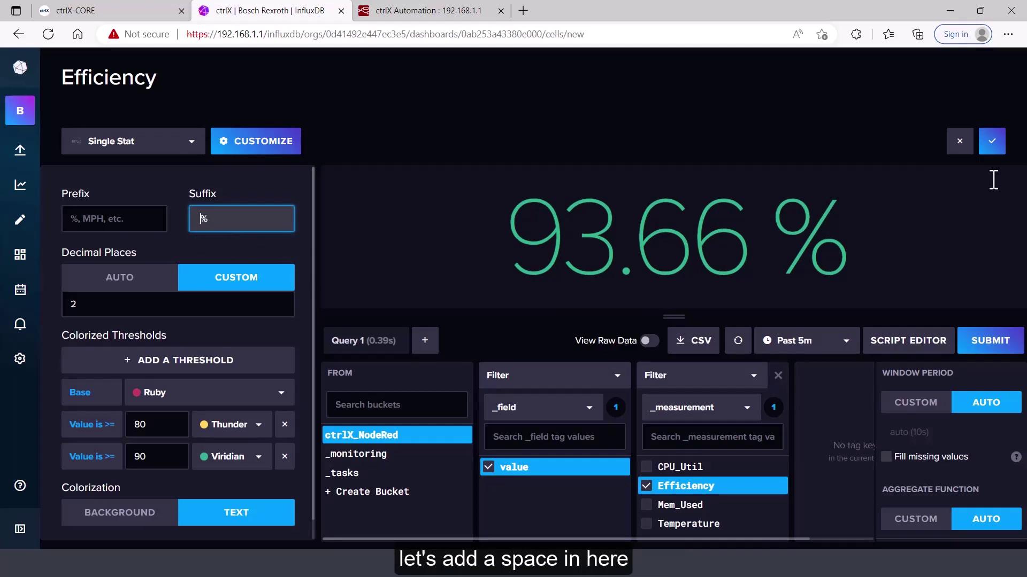
left_click(992, 150)
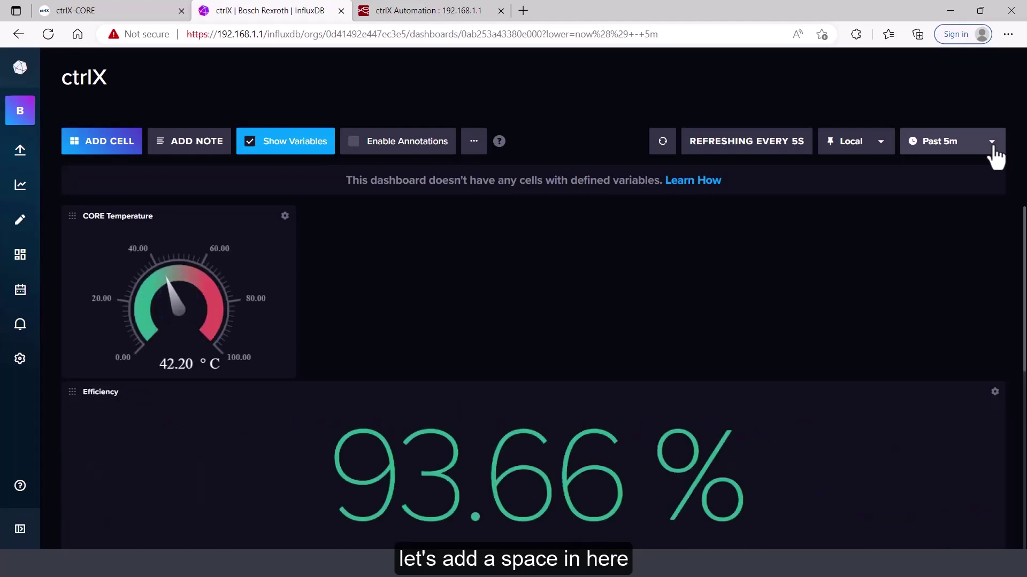
Narrow the Efficiency cell, place it beside CORE Temperature, then go to Node-RED
scroll(989, 456, "down", 1)
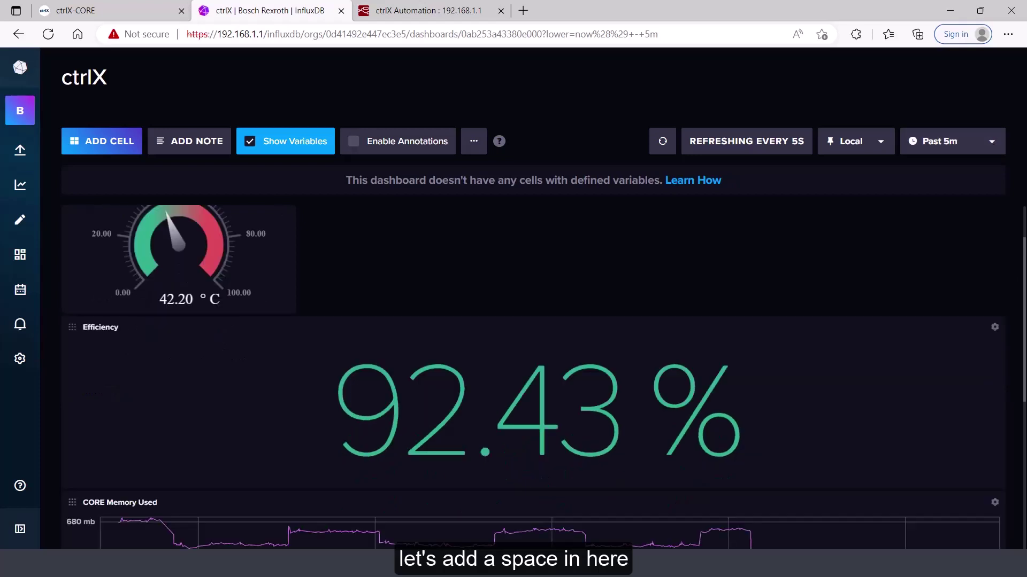
left_click_drag(997, 477, 594, 460)
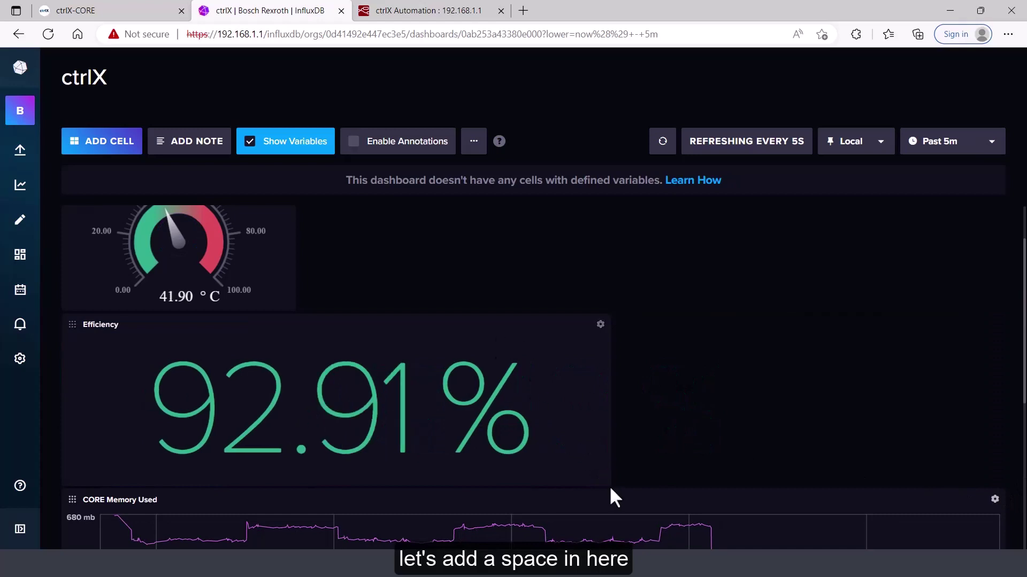
left_click_drag(604, 481, 510, 484)
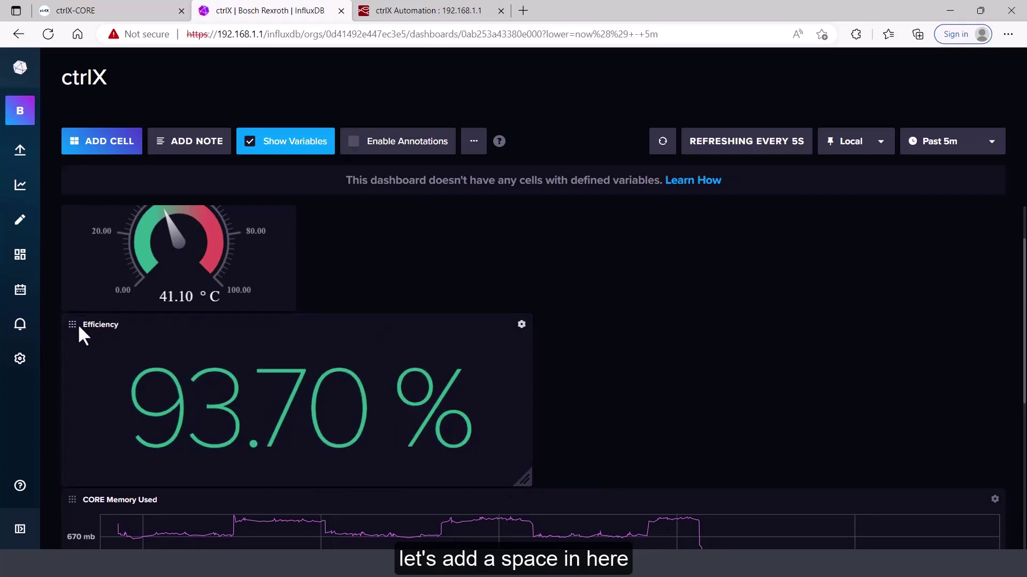
left_click_drag(73, 327, 310, 178)
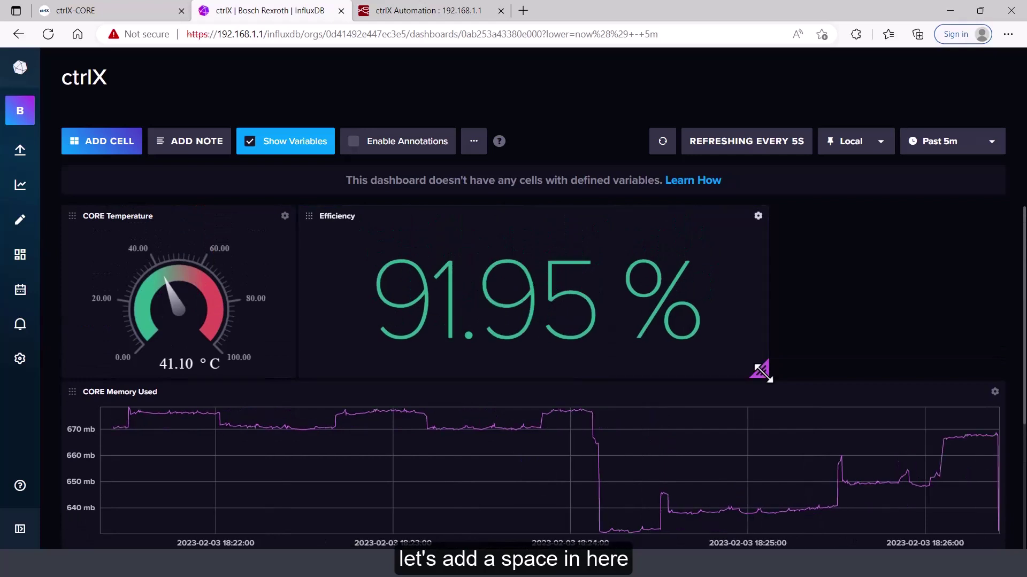
left_click_drag(760, 371, 603, 372)
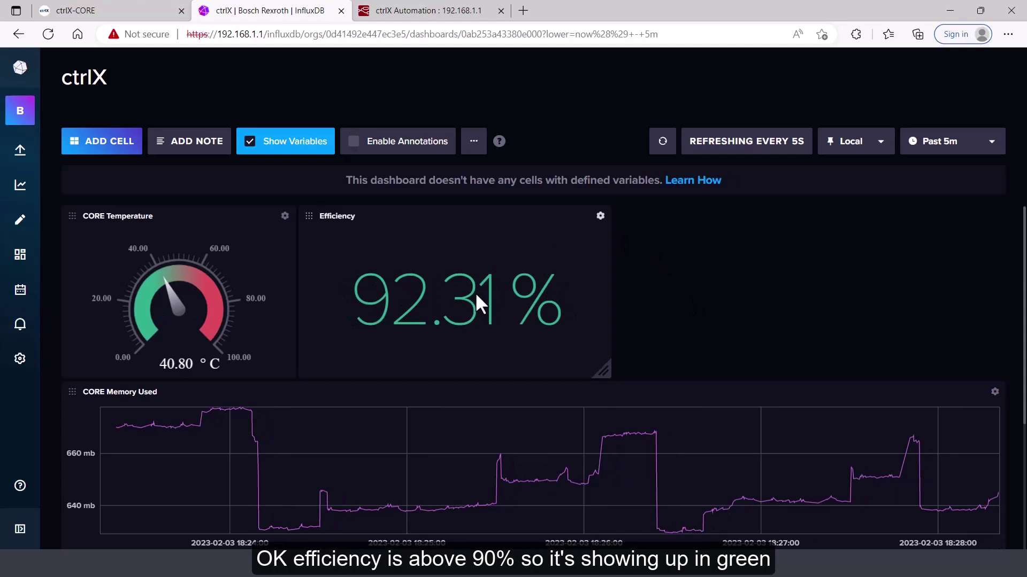
left_click(472, 15)
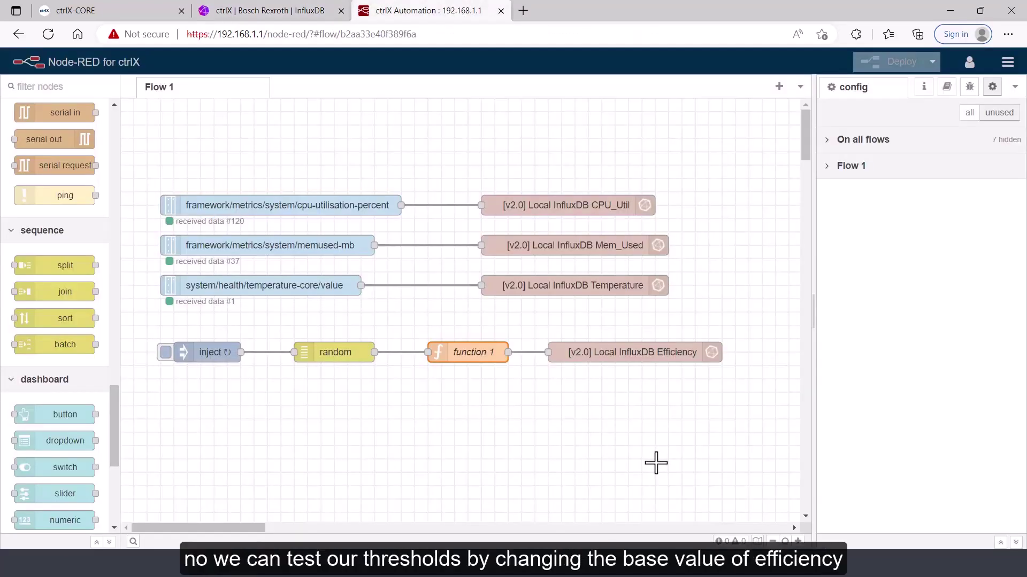
Change function 1's offset from 90 to 80, deploy, and check Efficiency turns yellow at 83.58 %
double_click(482, 353)
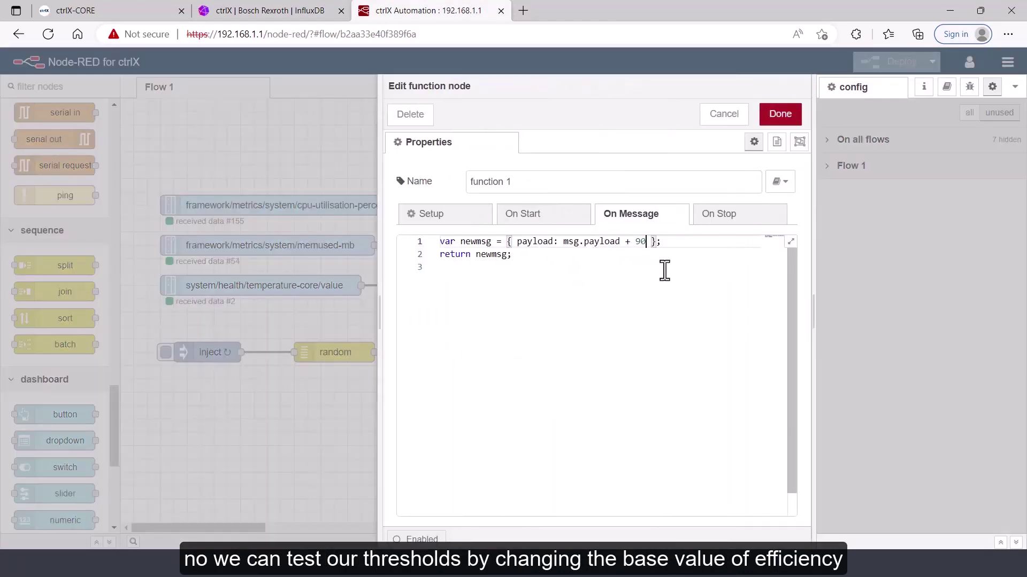
key("BackSpace")
key("BackSpace")
type("80")
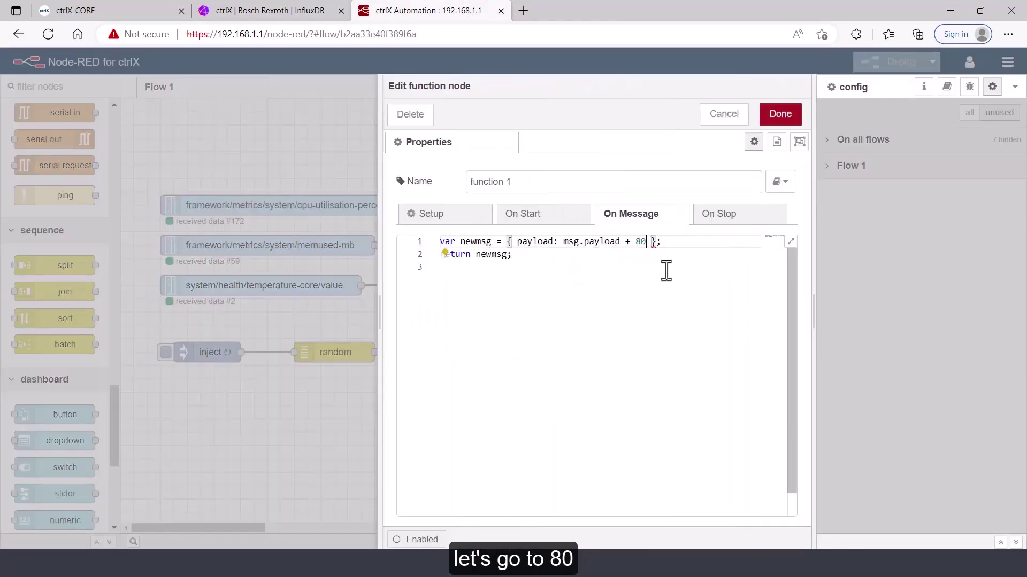
left_click(784, 126)
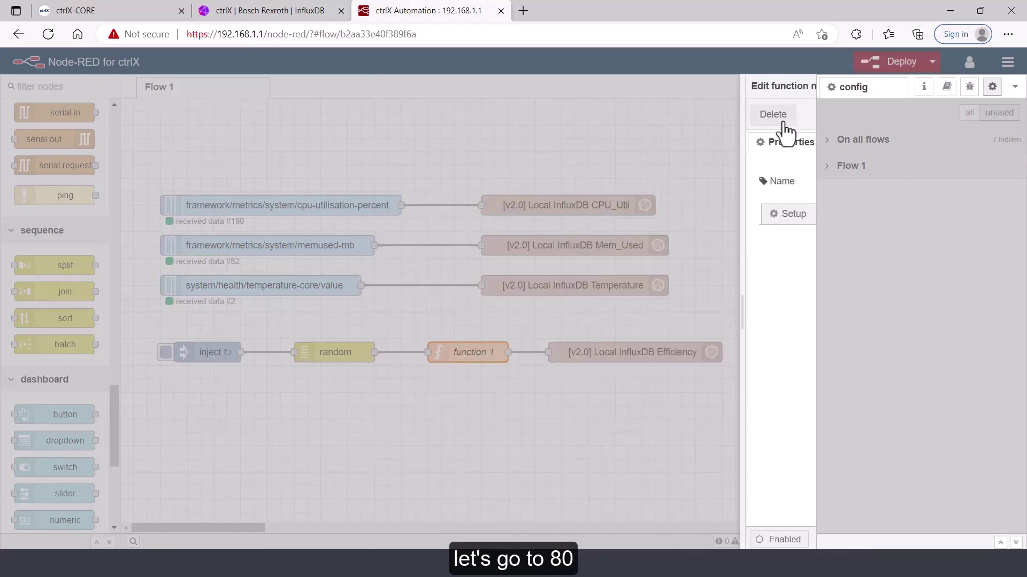
left_click(886, 69)
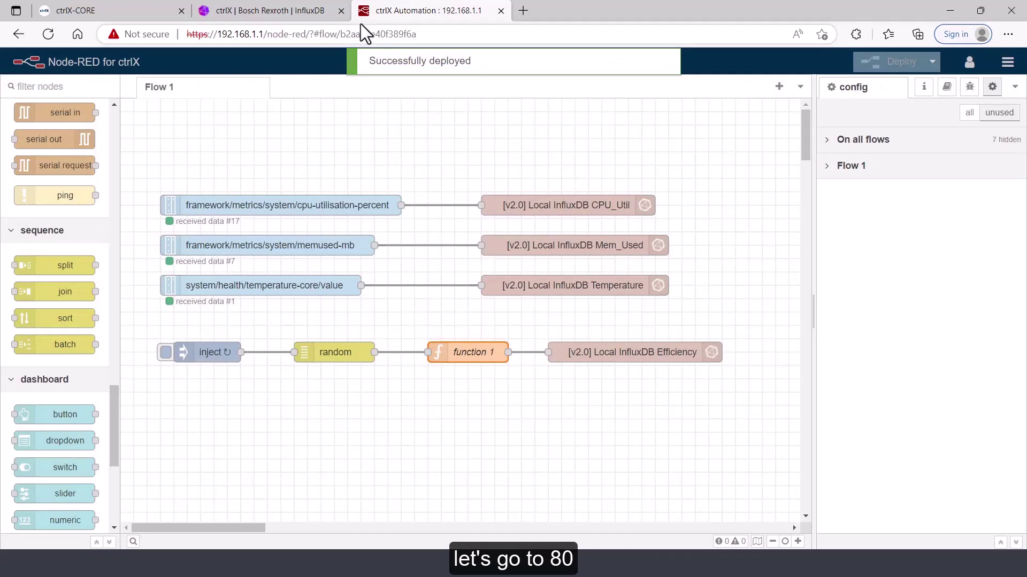
left_click(297, 13)
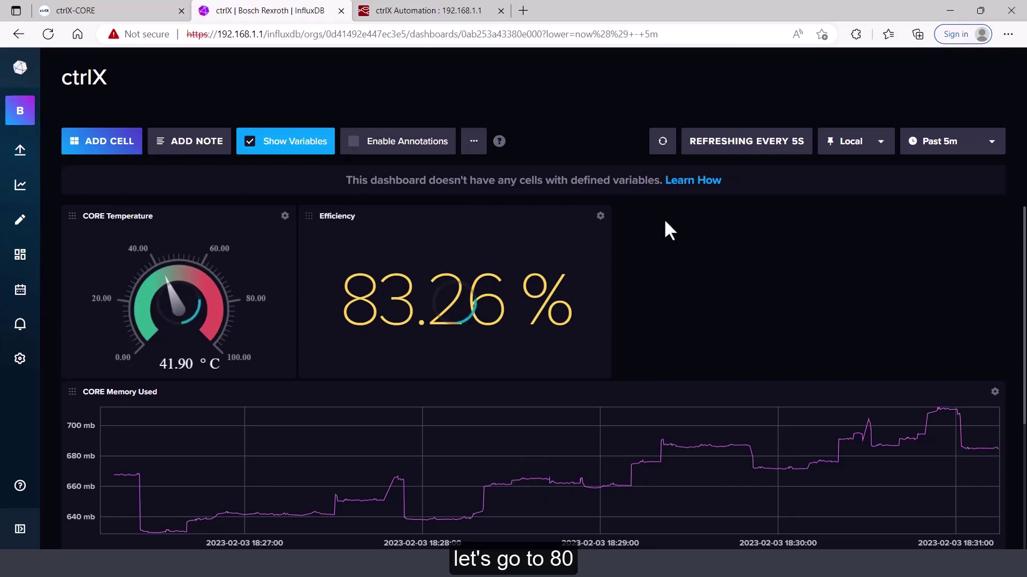
left_click(389, 7)
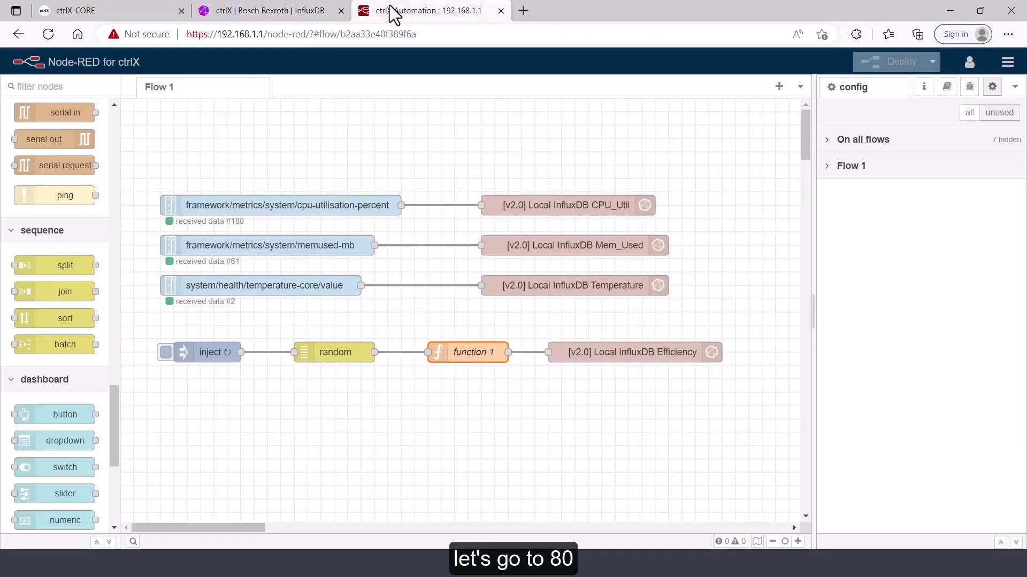
Change function 1's offset from 80 to 70, deploy, and see Efficiency drop to red at 72.60 %
double_click(465, 351)
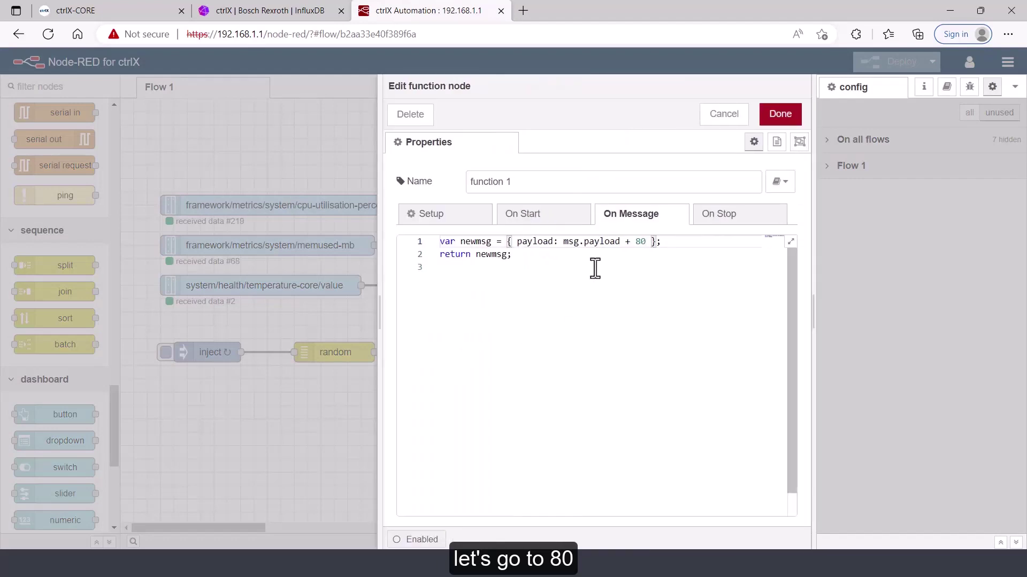
key("BackSpace")
key("BackSpace")
type("70")
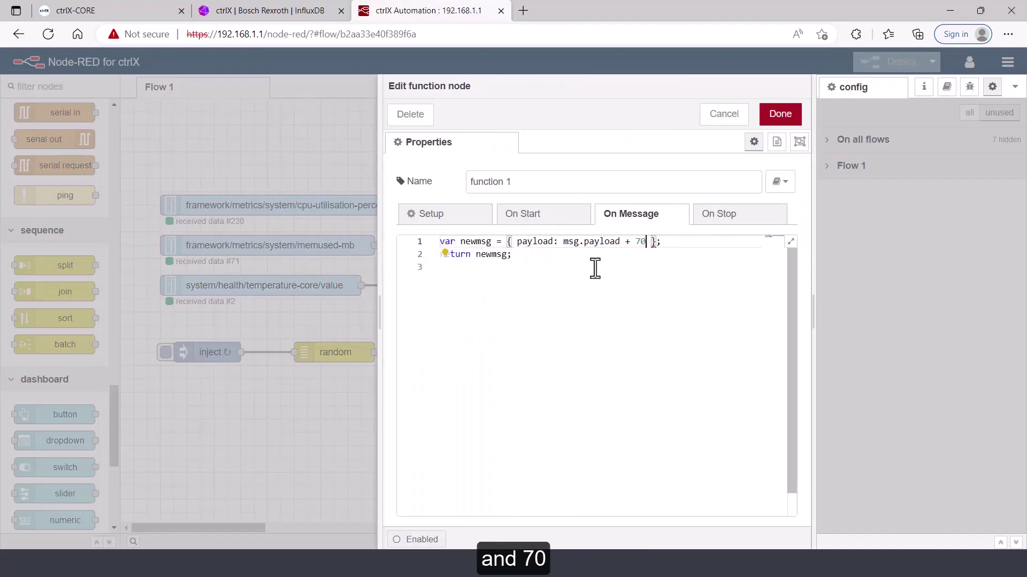
left_click(780, 114)
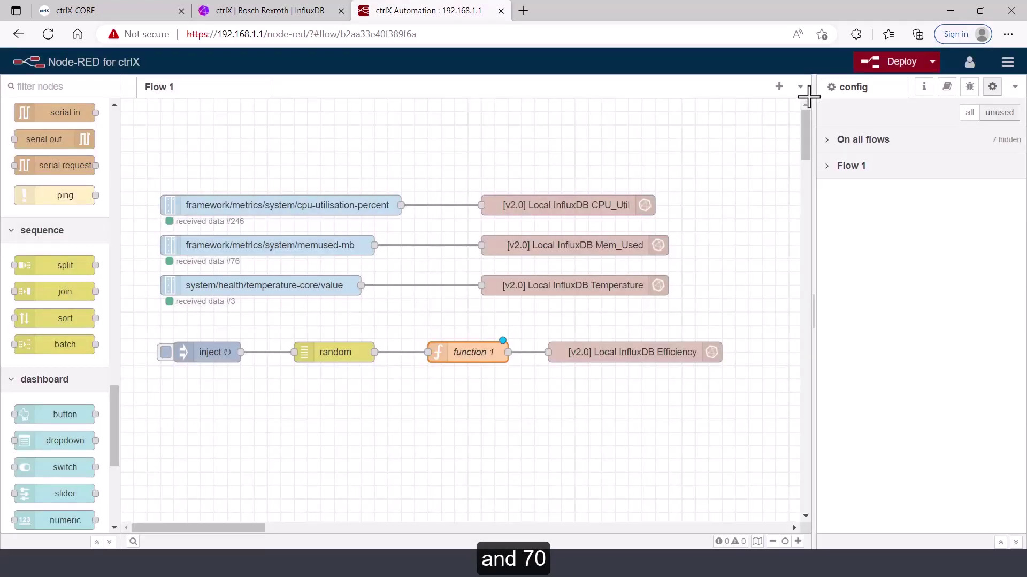
left_click(884, 63)
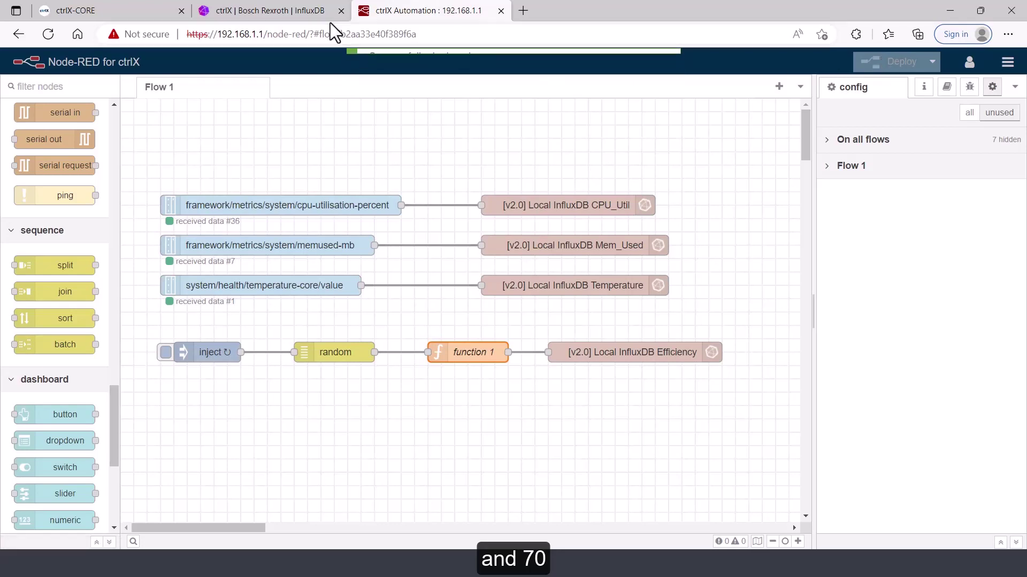
left_click(286, 10)
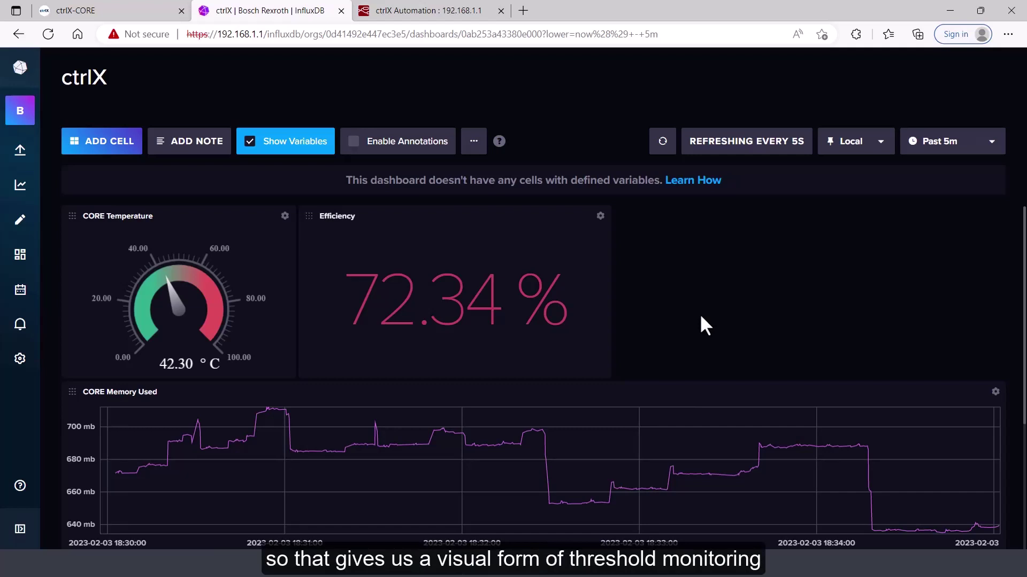
mouse_move(21, 329)
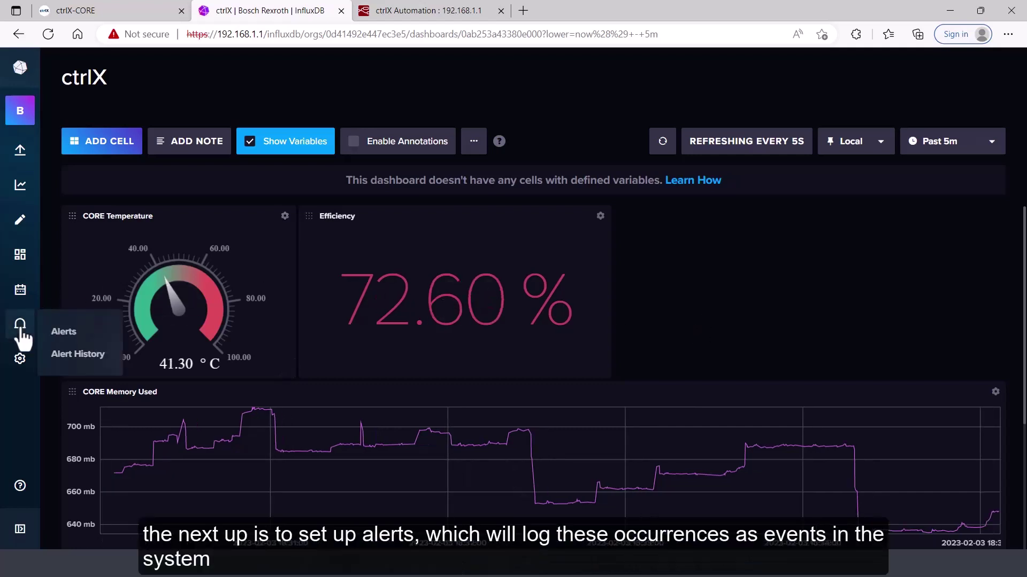
Go to the Alerts page and start a new threshold check
left_click(66, 332)
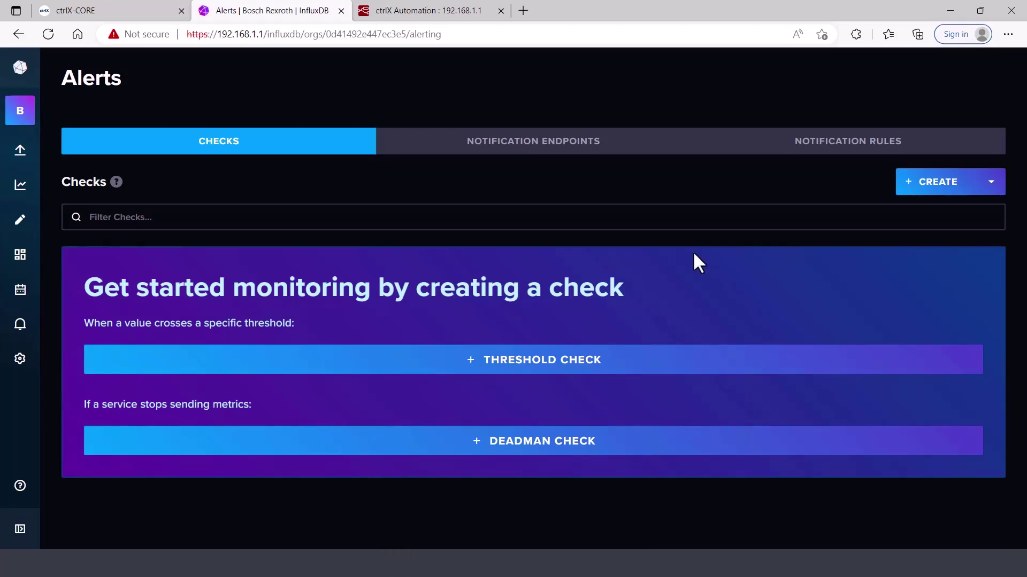
left_click(539, 367)
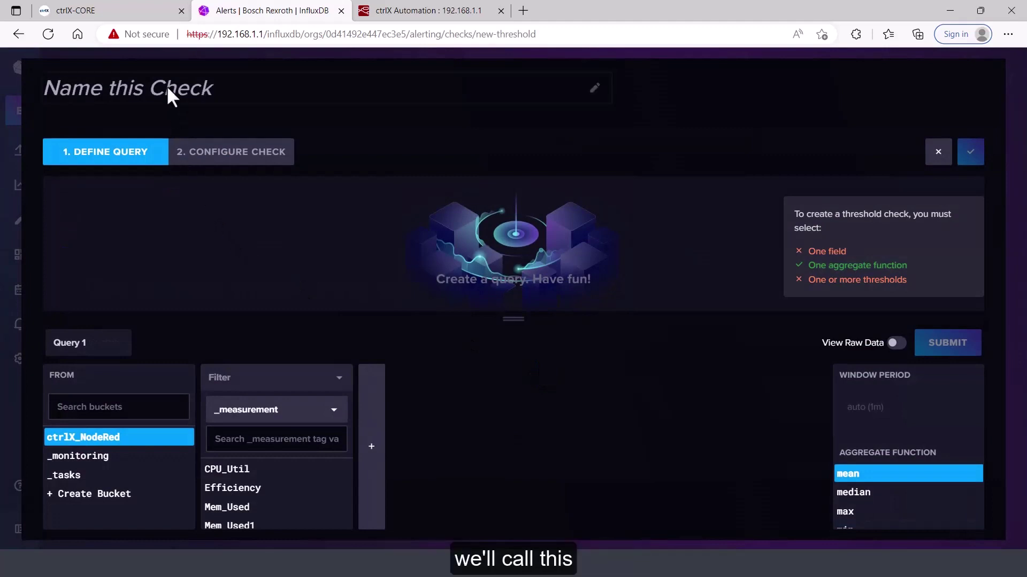
Name the check 'Efficiency Check', query the Efficiency measurement's value field, and proceed to configuration
left_click(167, 83)
type("Eff")
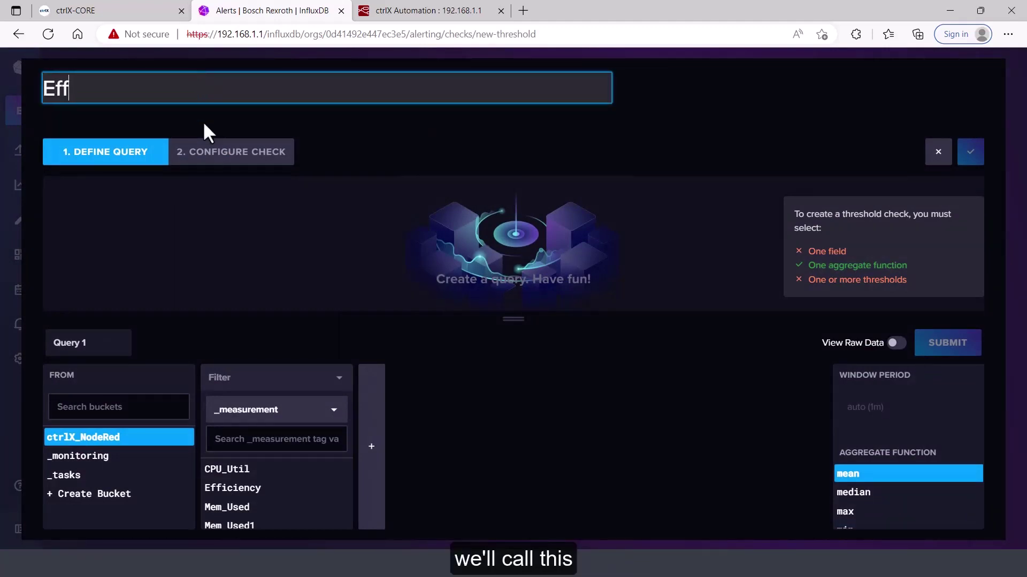
type("iciency Check")
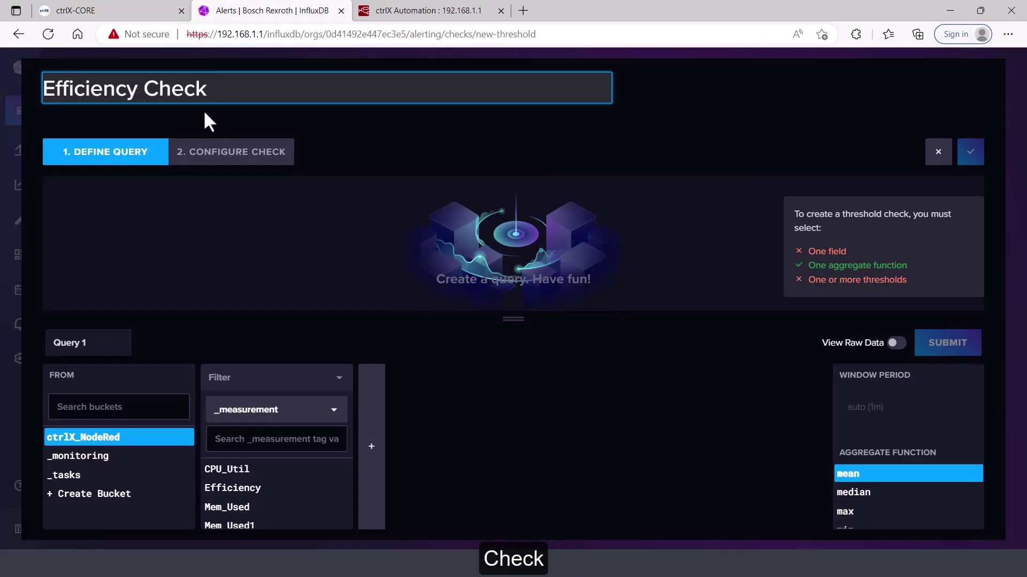
left_click(229, 489)
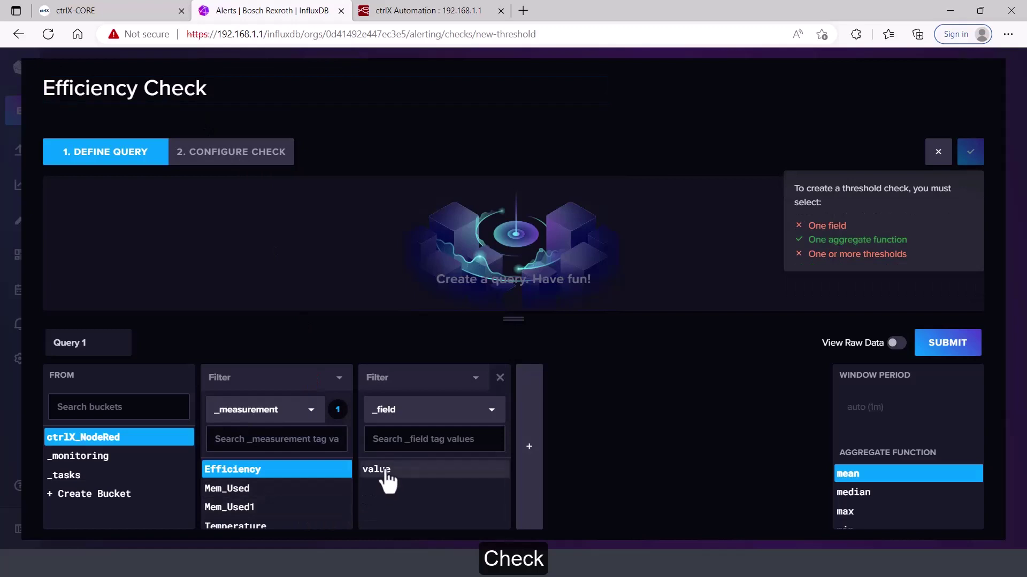
left_click(385, 474)
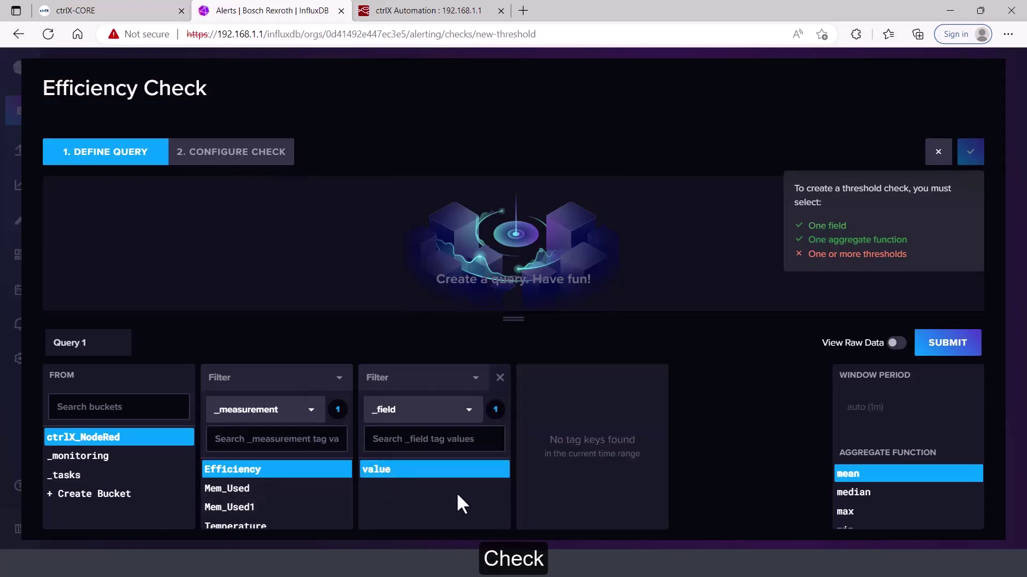
left_click(271, 161)
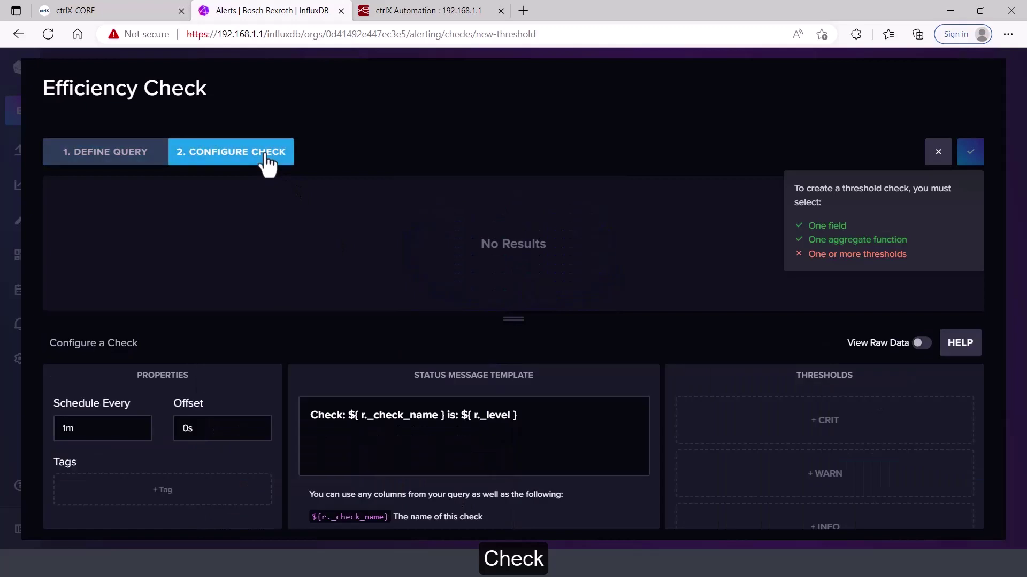
Schedule Efficiency Check to run every 10s and go back to its query definition
left_click(106, 429)
type("10")
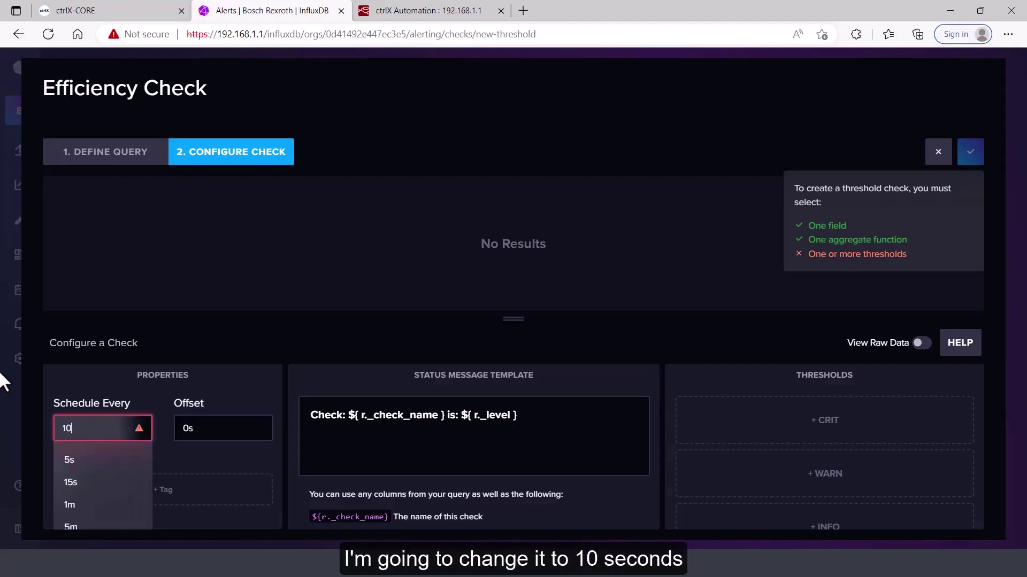
type("s")
left_click(252, 264)
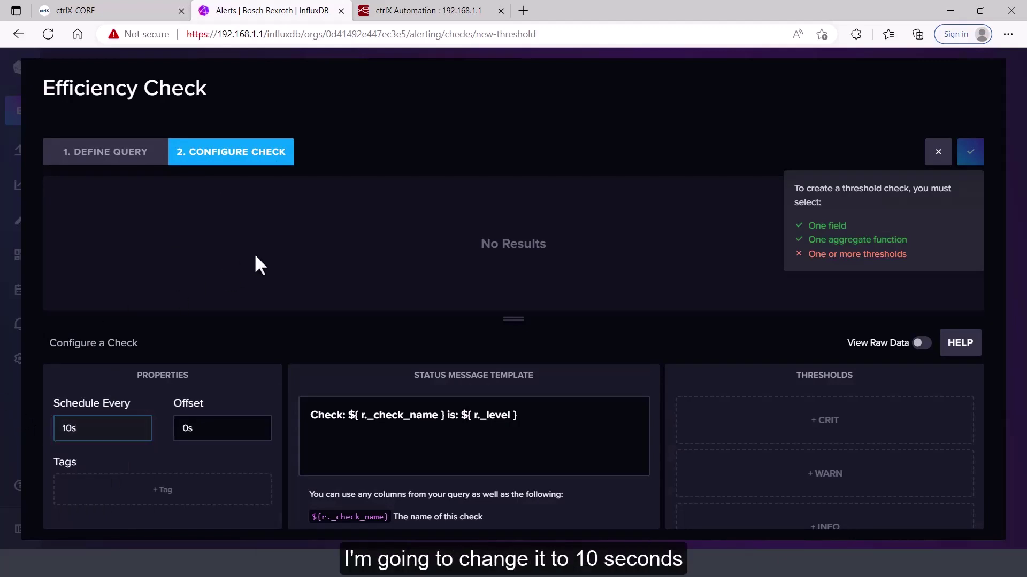
left_click(103, 156)
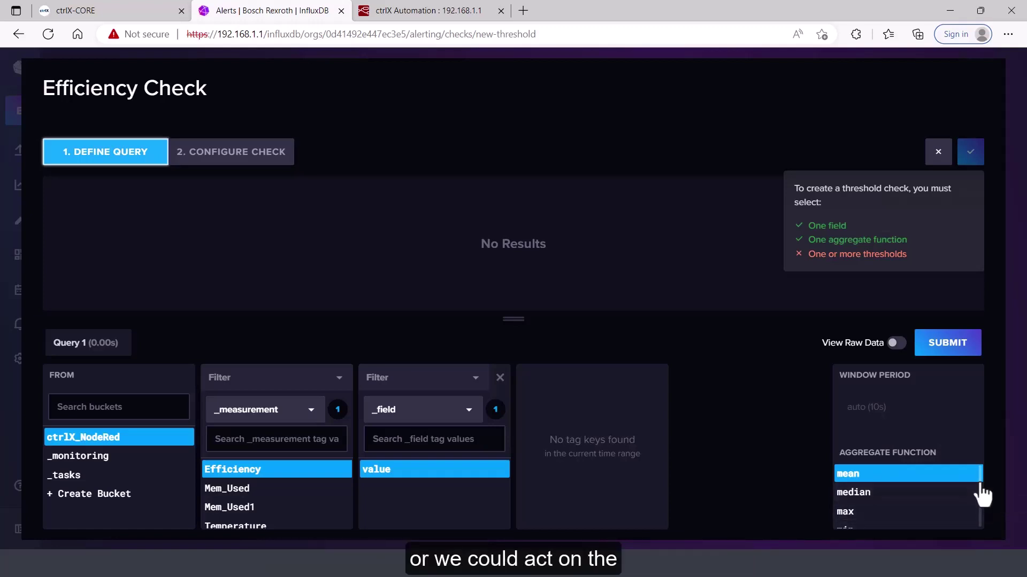
Change the check's aggregate function from mean to min
scroll(981, 498, "down", 1)
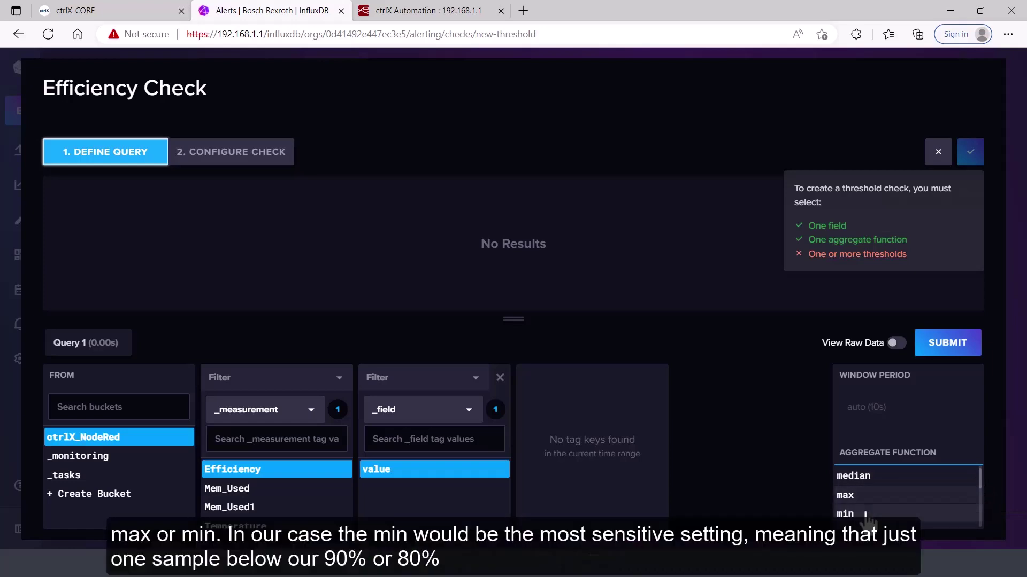
scroll(863, 514, "down", 2)
left_click(862, 476)
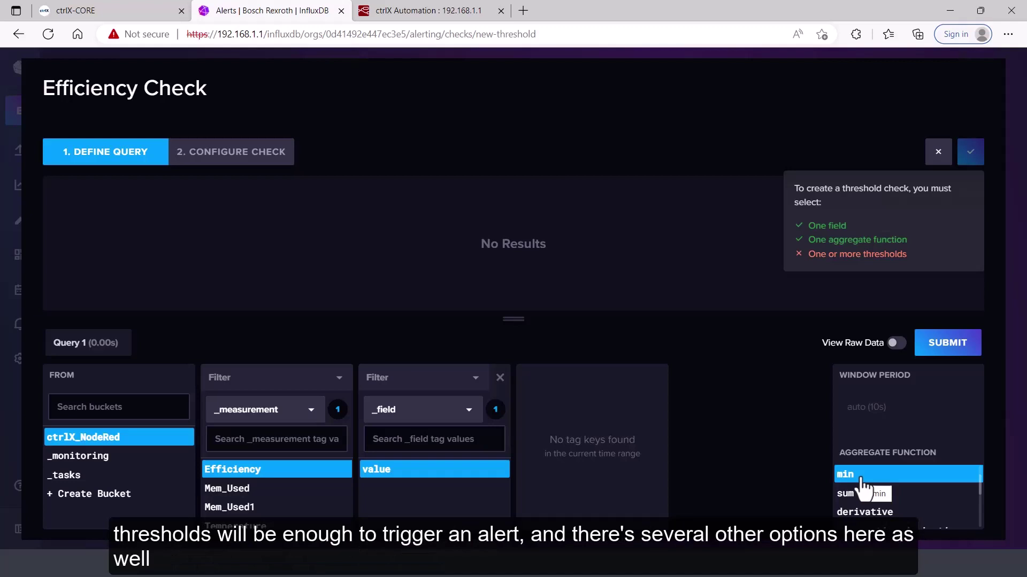
left_click_drag(989, 486, 999, 527)
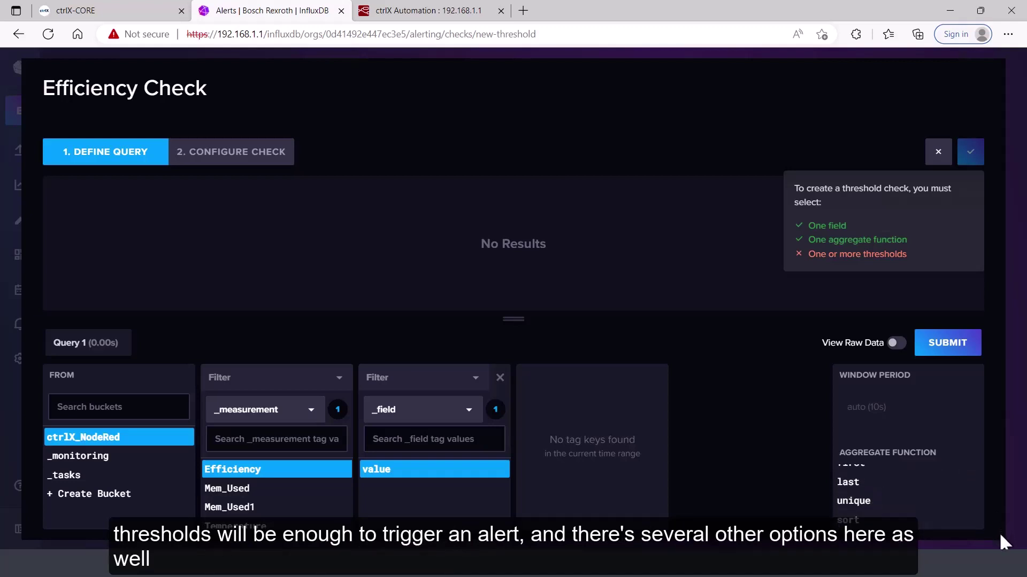
Add a CRIT threshold triggered when the value is below 80
left_click(257, 163)
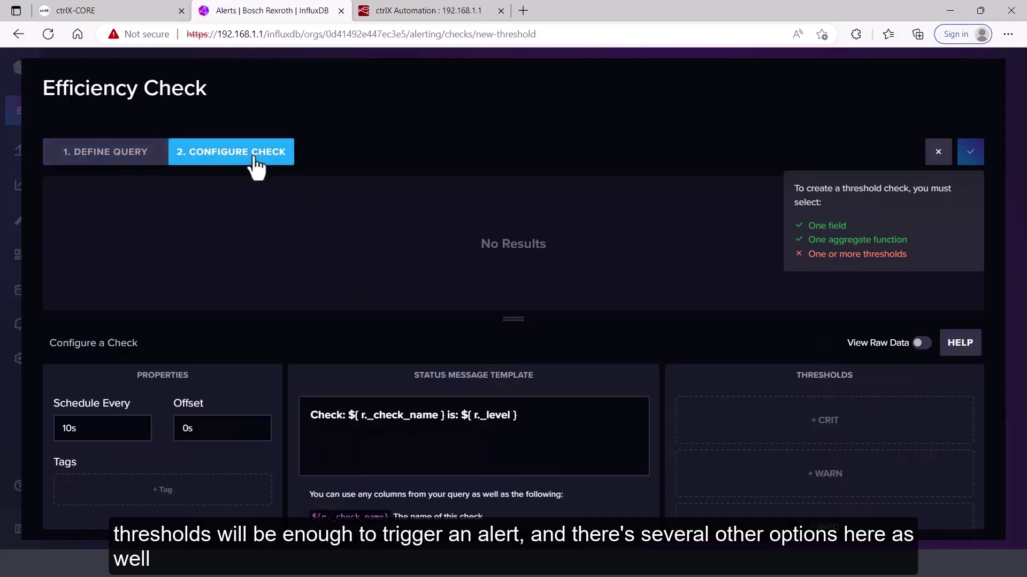
left_click(859, 433)
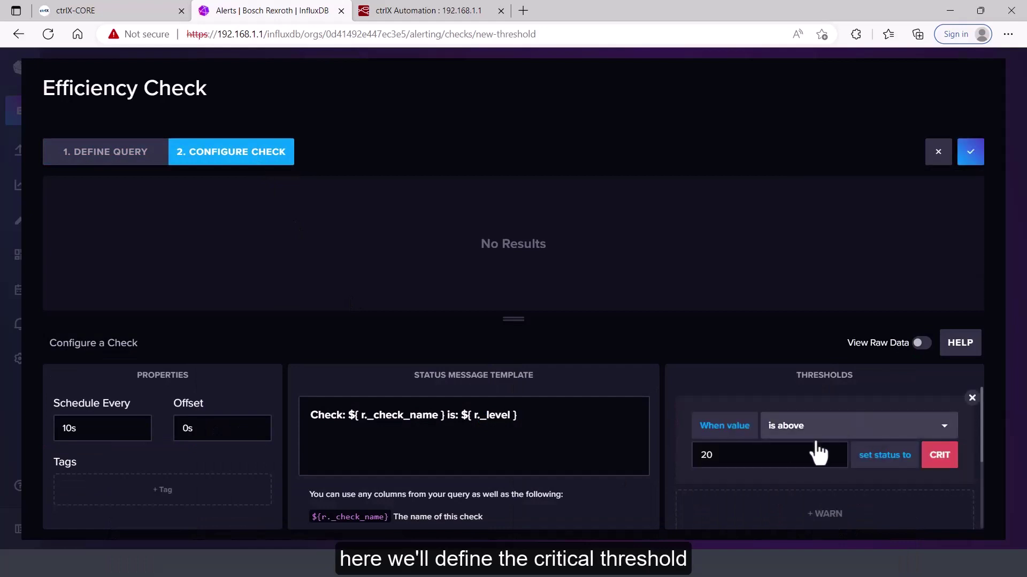
left_click_drag(747, 456, 580, 442)
type("8")
left_click(943, 427)
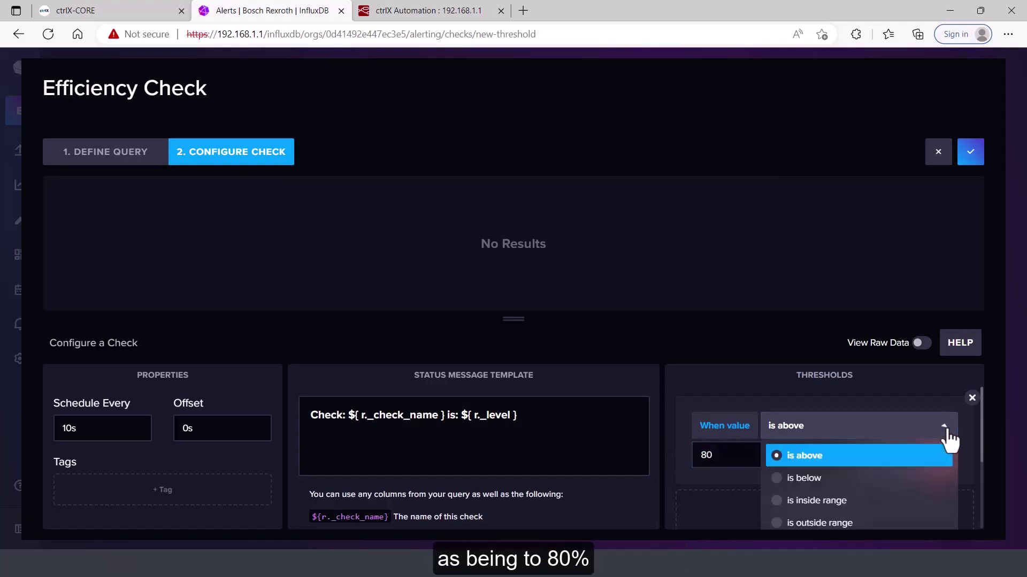
left_click(790, 479)
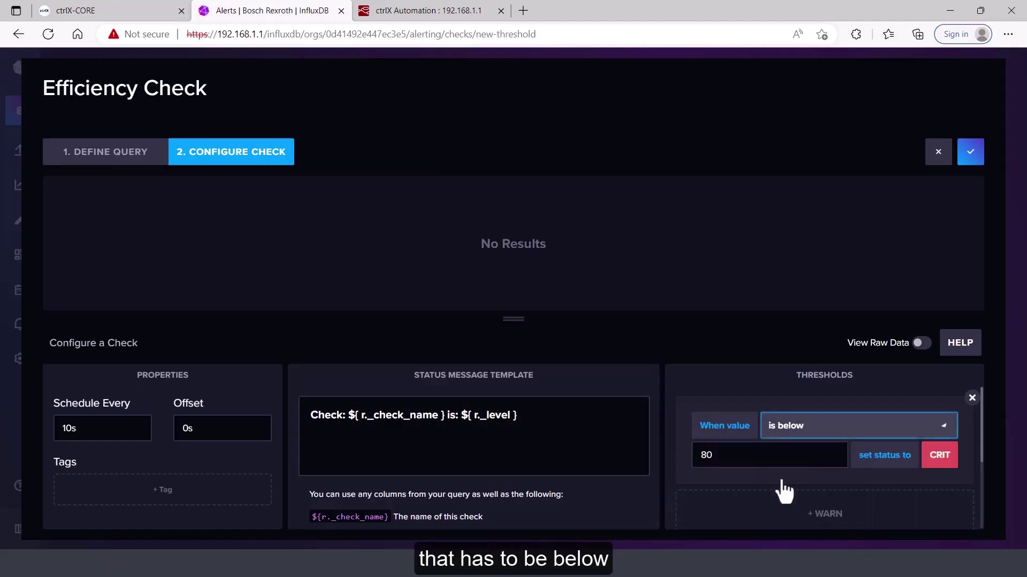
Add a WARN threshold triggered when the value is below 90
left_click(896, 528)
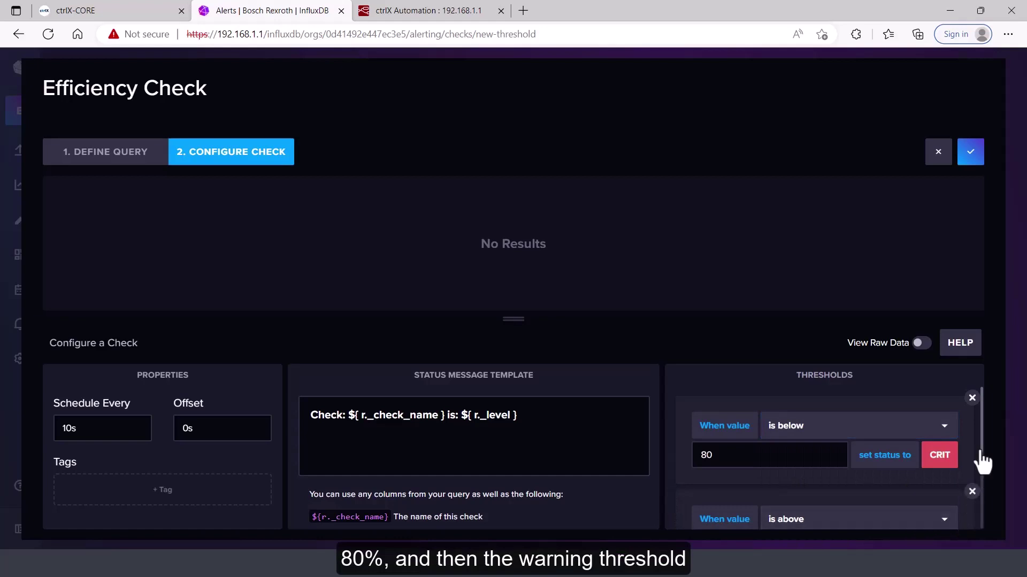
left_click_drag(983, 443, 989, 469)
double_click(749, 481)
type("90")
left_click(861, 461)
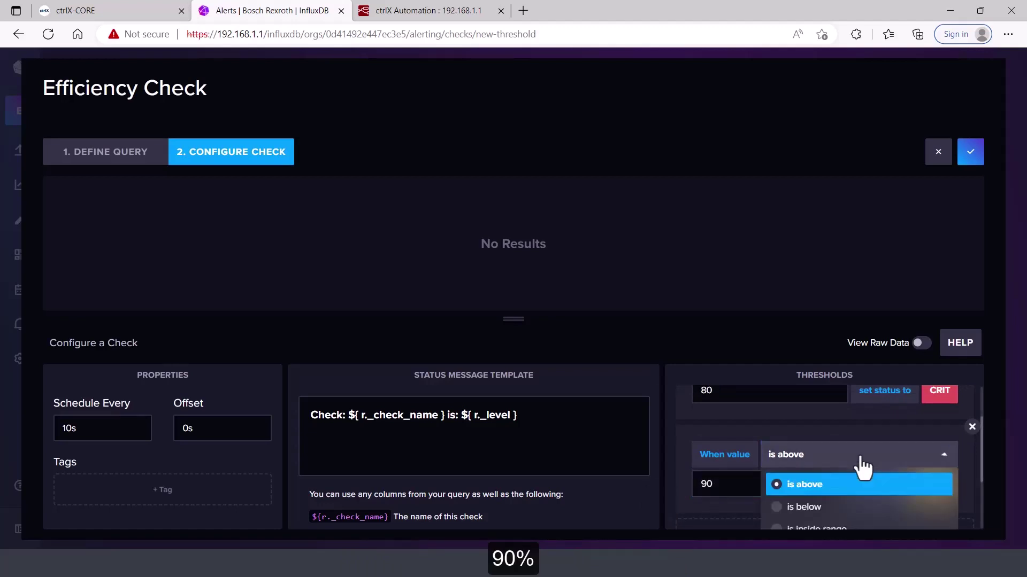
left_click(823, 508)
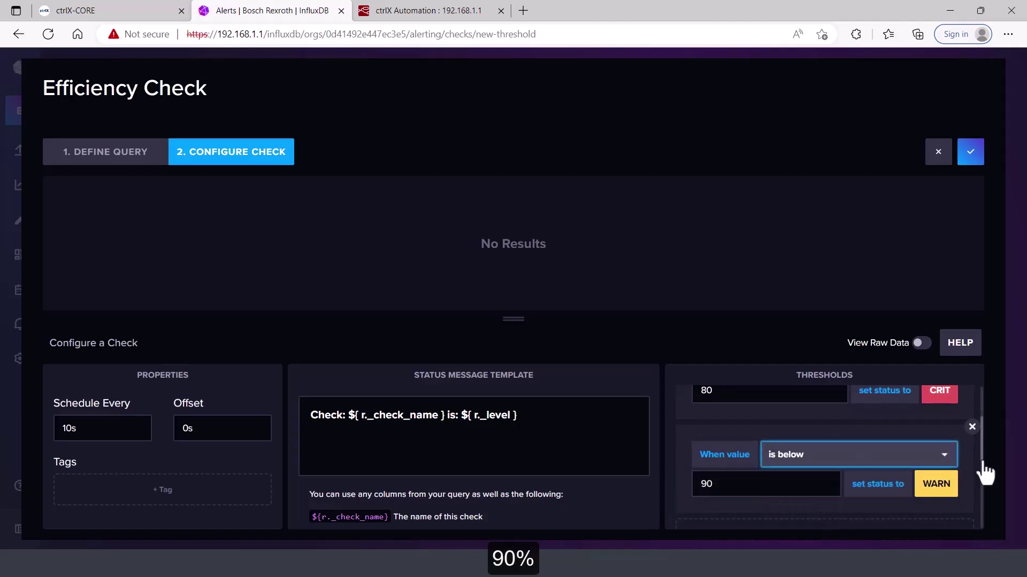
scroll(988, 477, "down", 3)
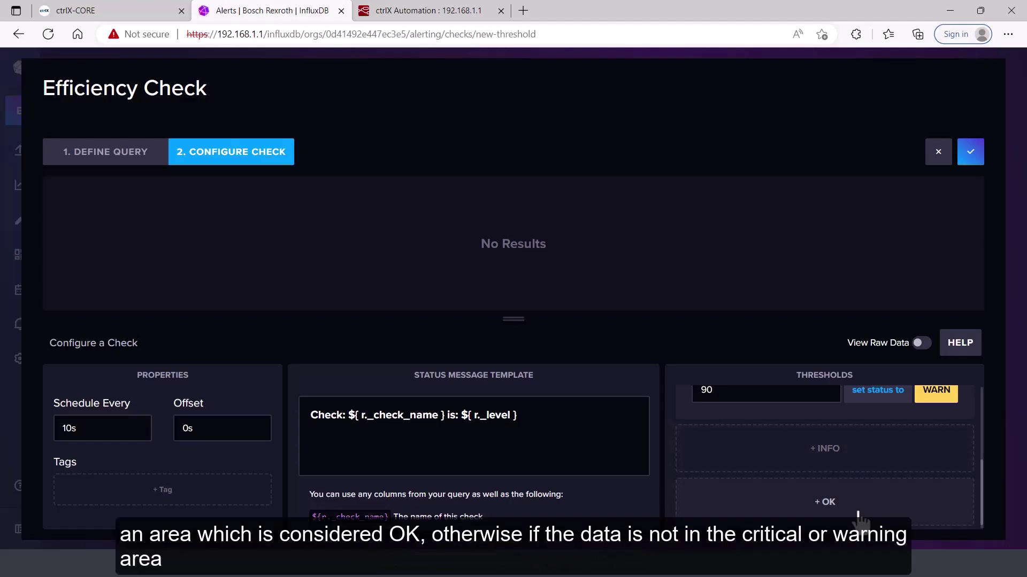
left_click_drag(982, 498, 1001, 452)
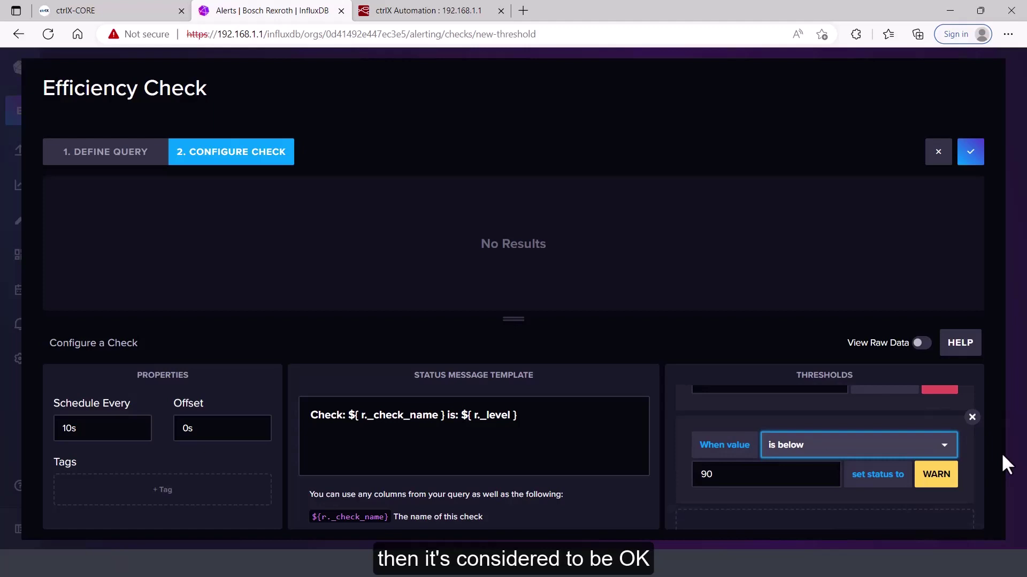
left_click_drag(1001, 452, 1000, 392)
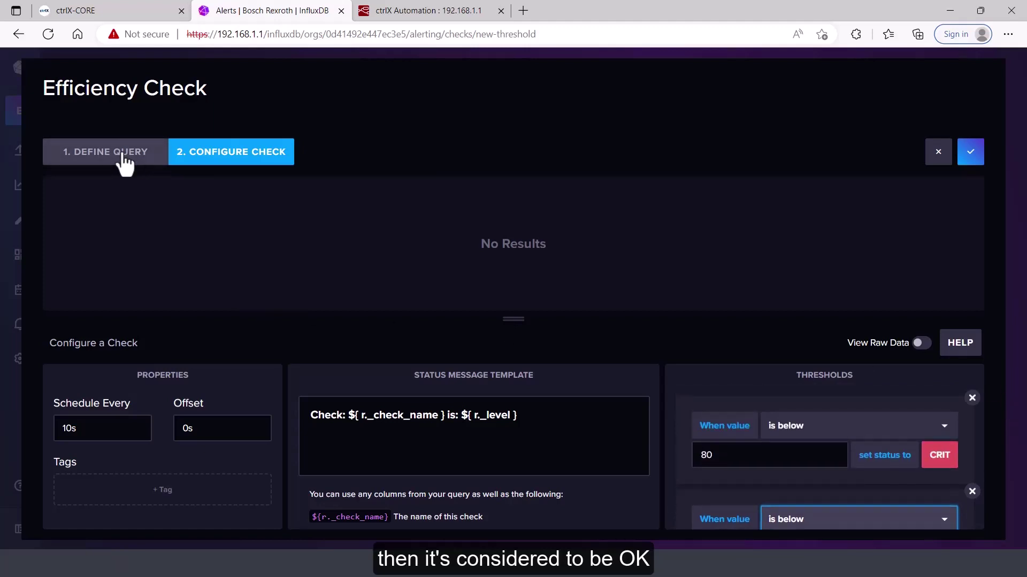
left_click(141, 161)
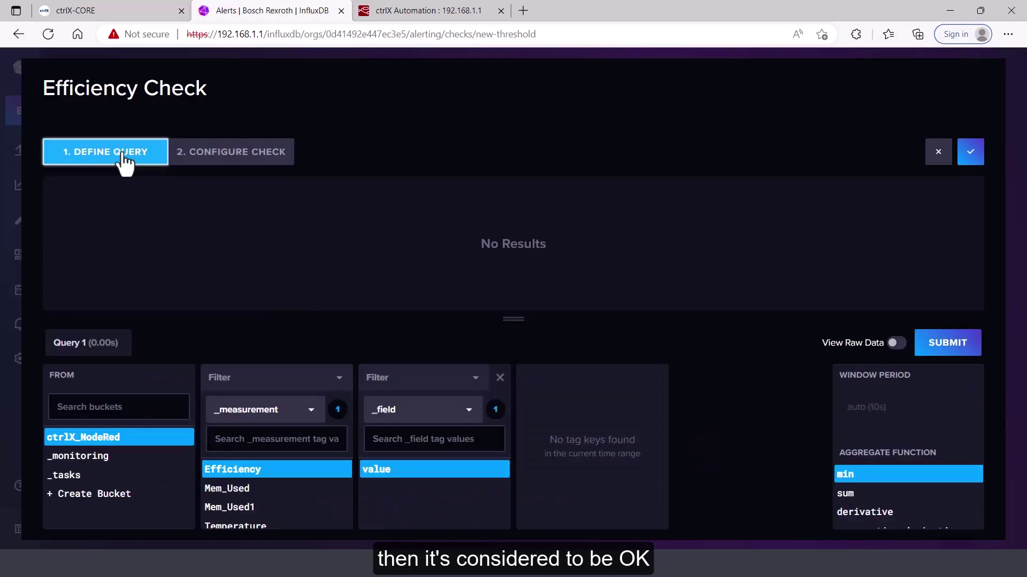
Graph the Efficiency query and save the Efficiency Check
left_click(967, 354)
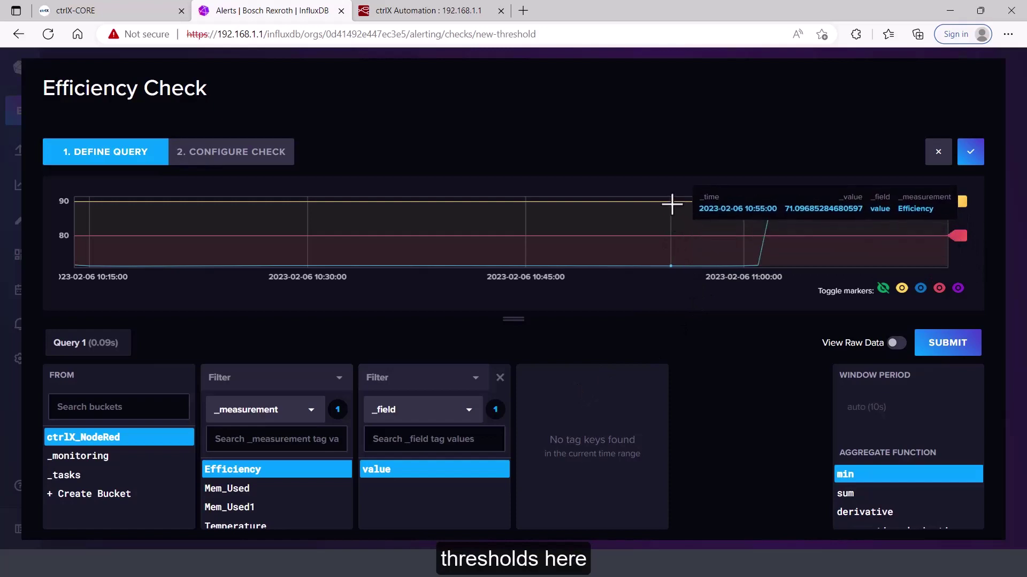
left_click(971, 155)
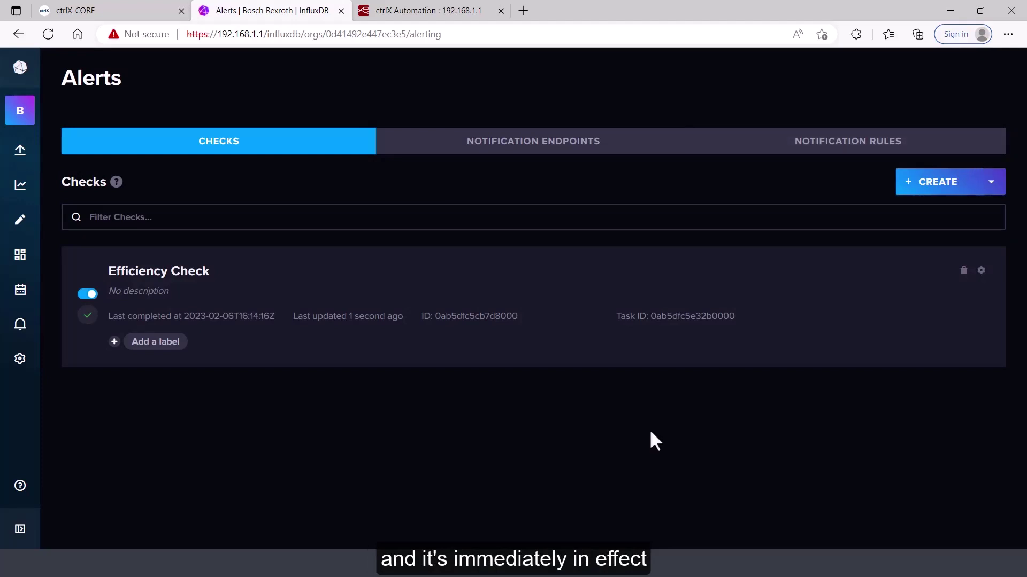
Open the ctrlX dashboard, then reopen and redeploy function 1 in Node-RED
left_click(20, 256)
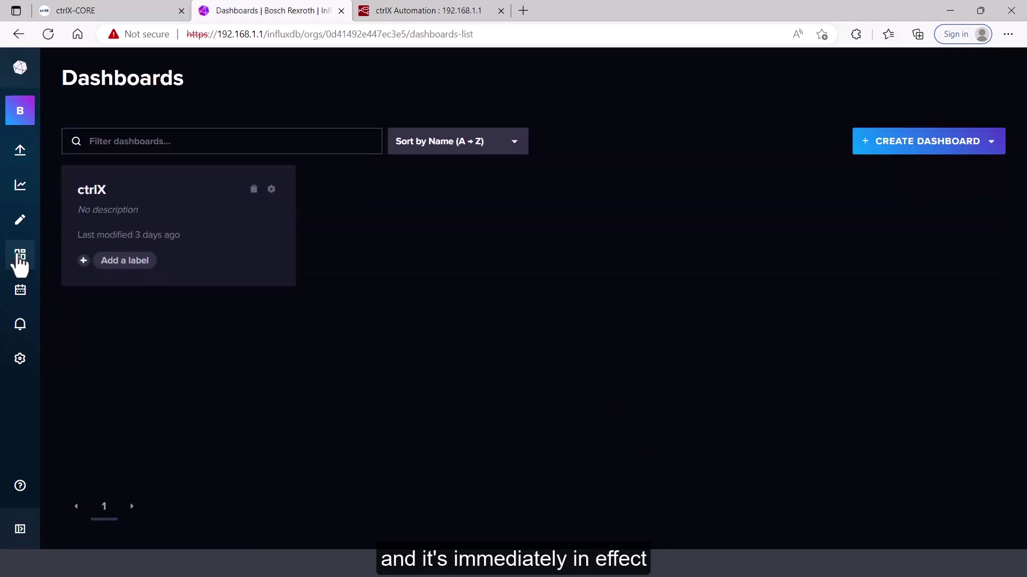
left_click(92, 192)
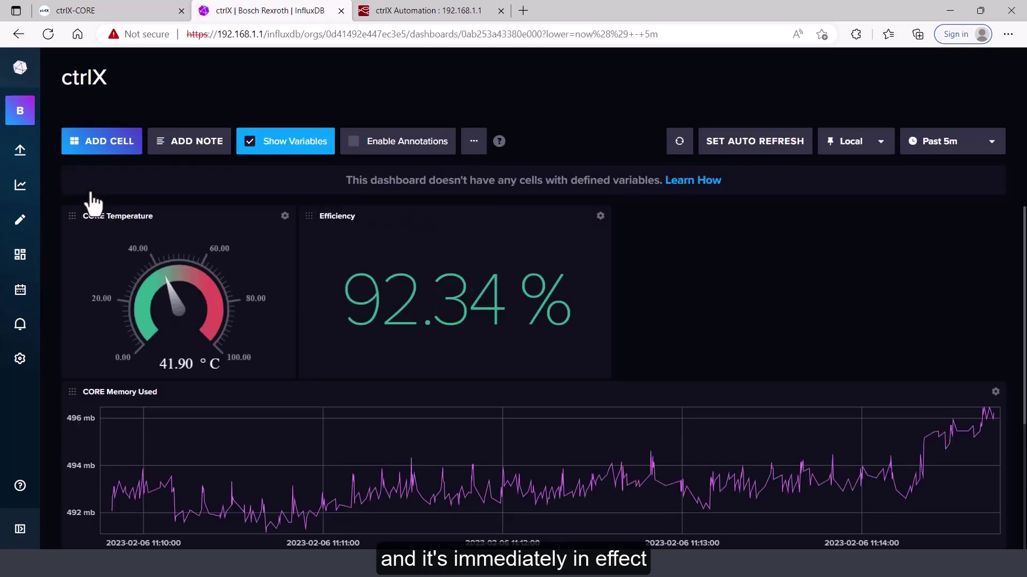
left_click(422, 12)
double_click(484, 352)
left_click(780, 115)
left_click(899, 63)
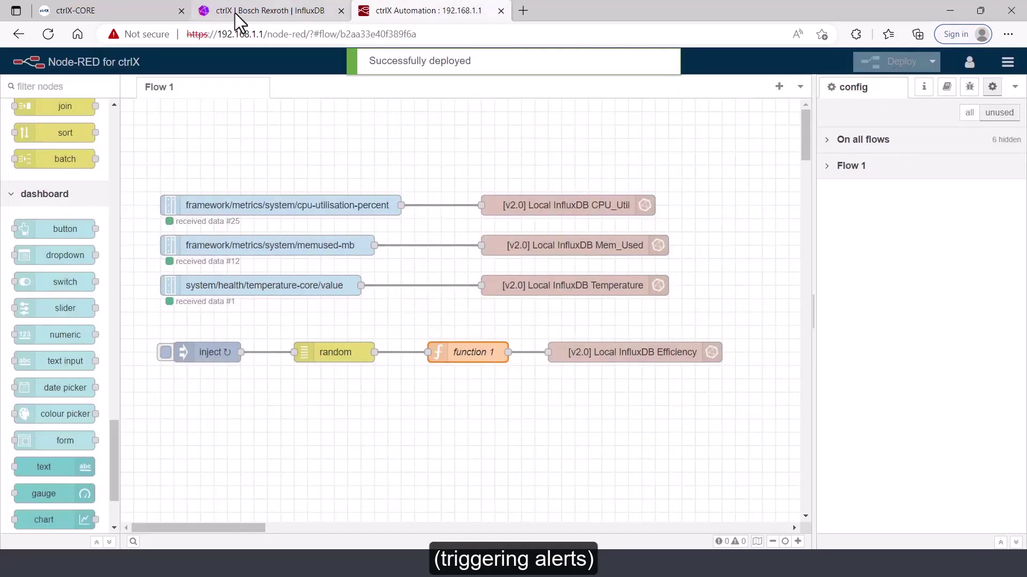
left_click(235, 13)
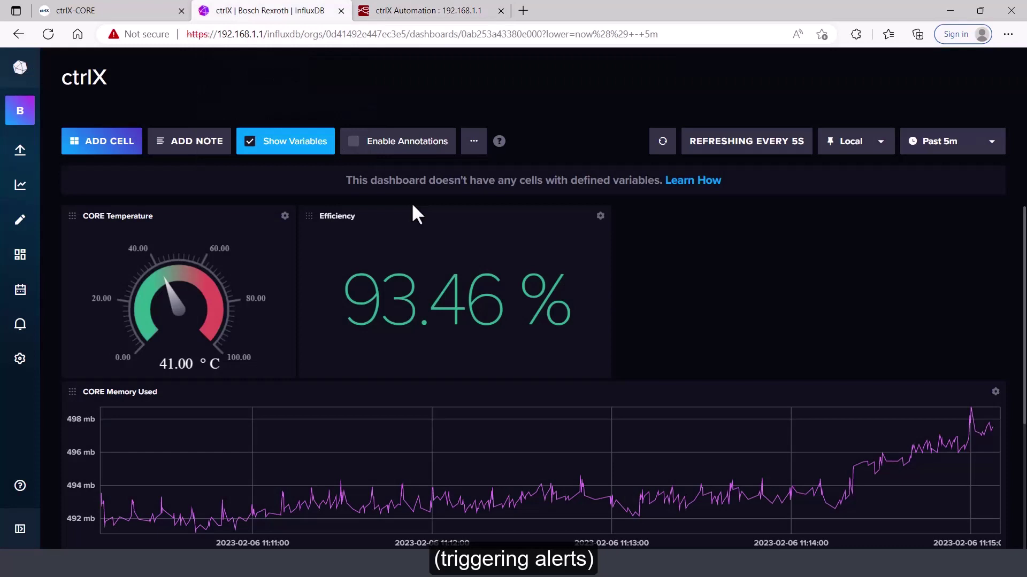
Change function 1's offset to 70 and deploy, watching dashboard Efficiency drop to about 73 %
left_click(416, 9)
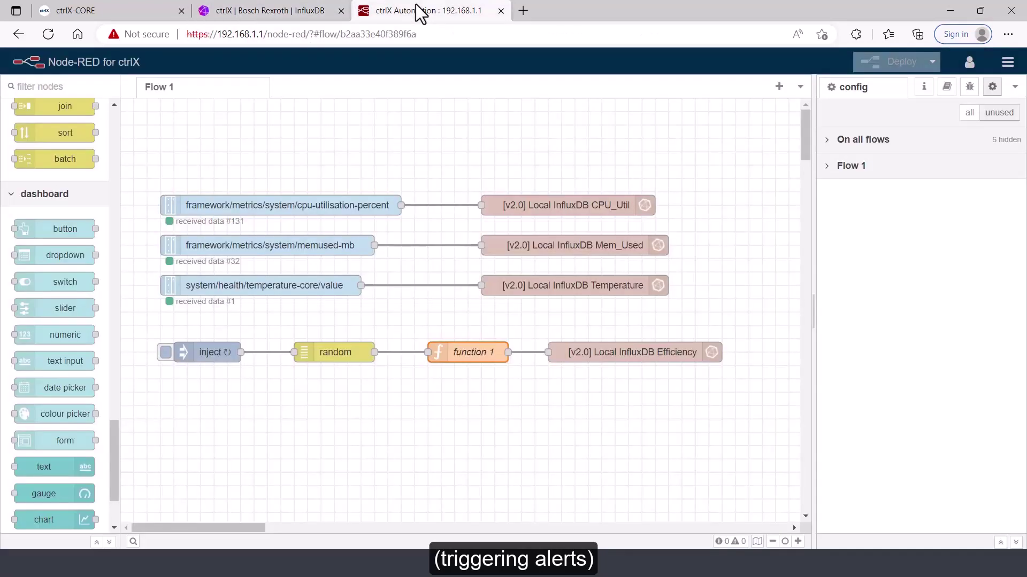
double_click(476, 352)
double_click(641, 242)
type("70")
left_click(787, 114)
left_click(897, 67)
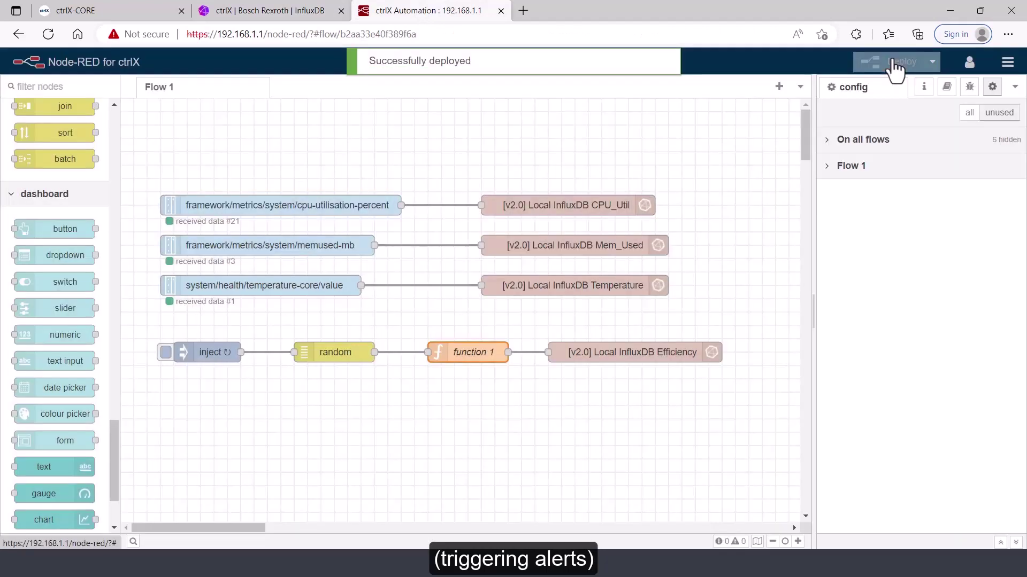
left_click(279, 11)
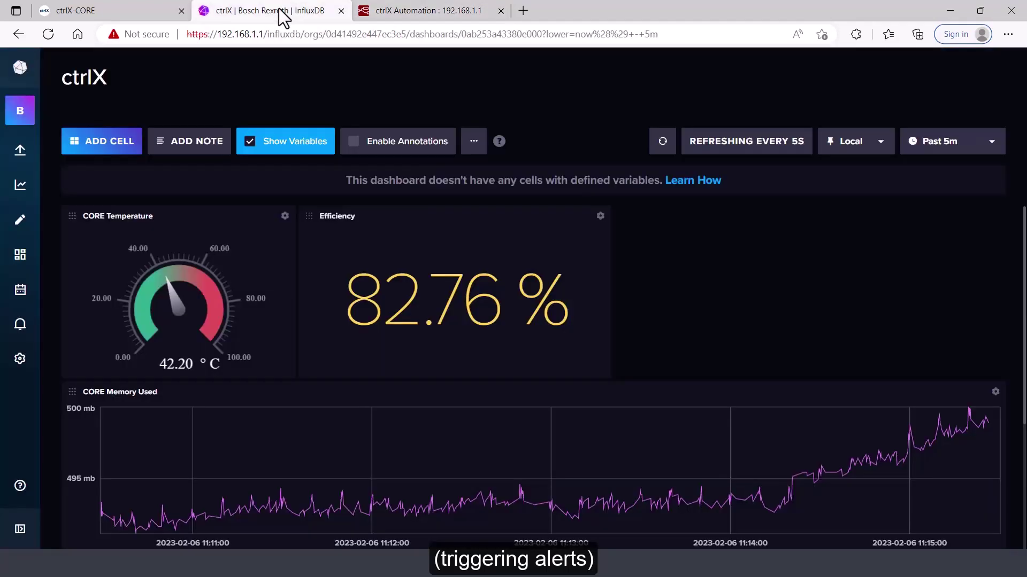
Restore function 1's offset and redeploy, bringing dashboard Efficiency back to 93.10 %
left_click(454, 10)
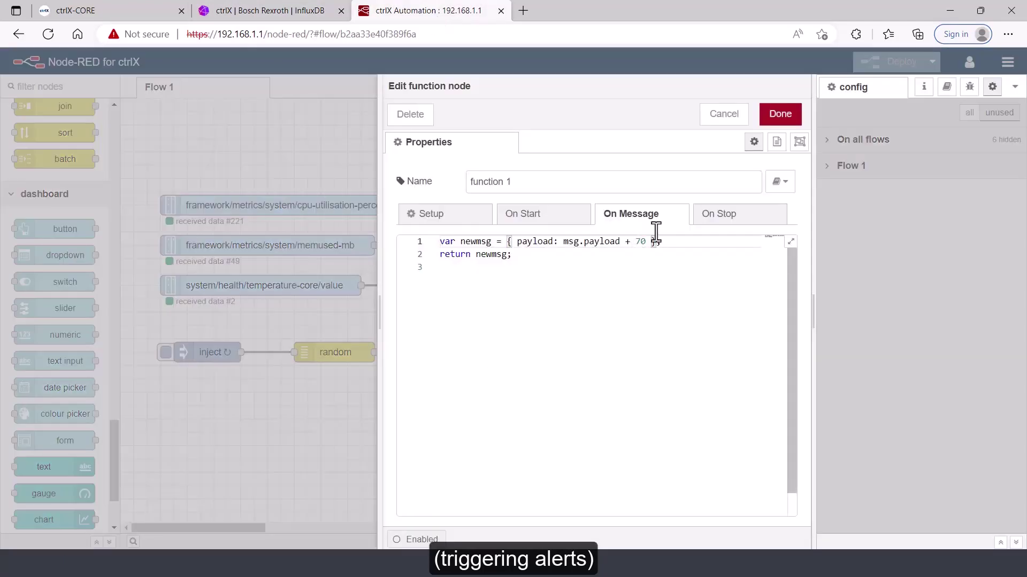
left_click(779, 112)
left_click(892, 62)
left_click(270, 11)
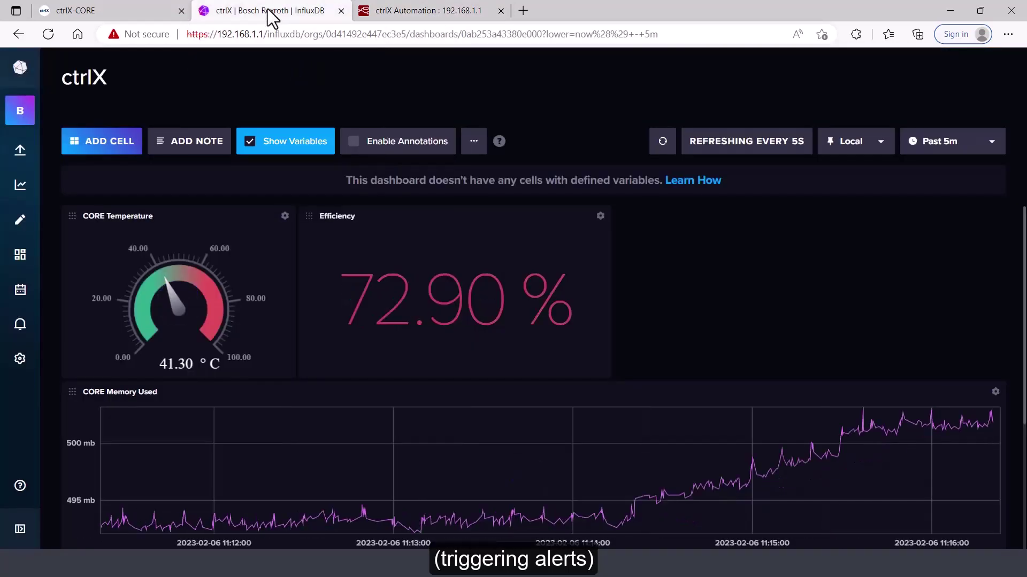
left_click(419, 11)
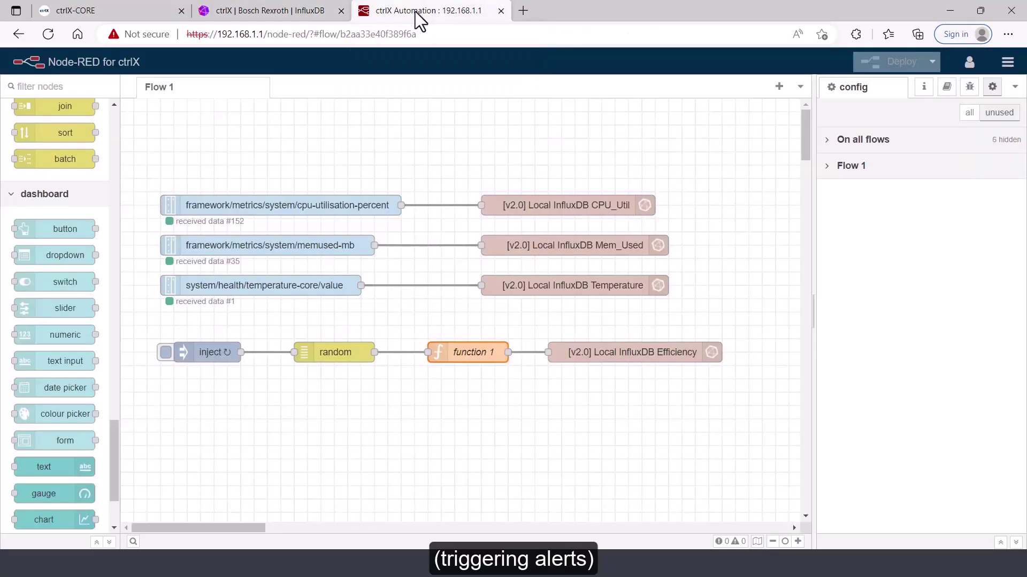
double_click(471, 353)
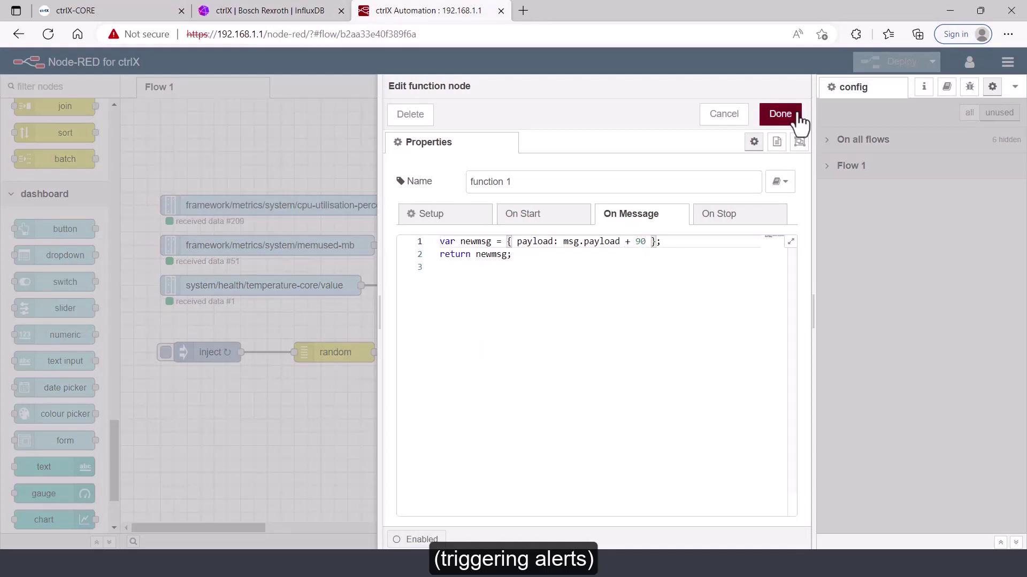
left_click(786, 113)
left_click(893, 68)
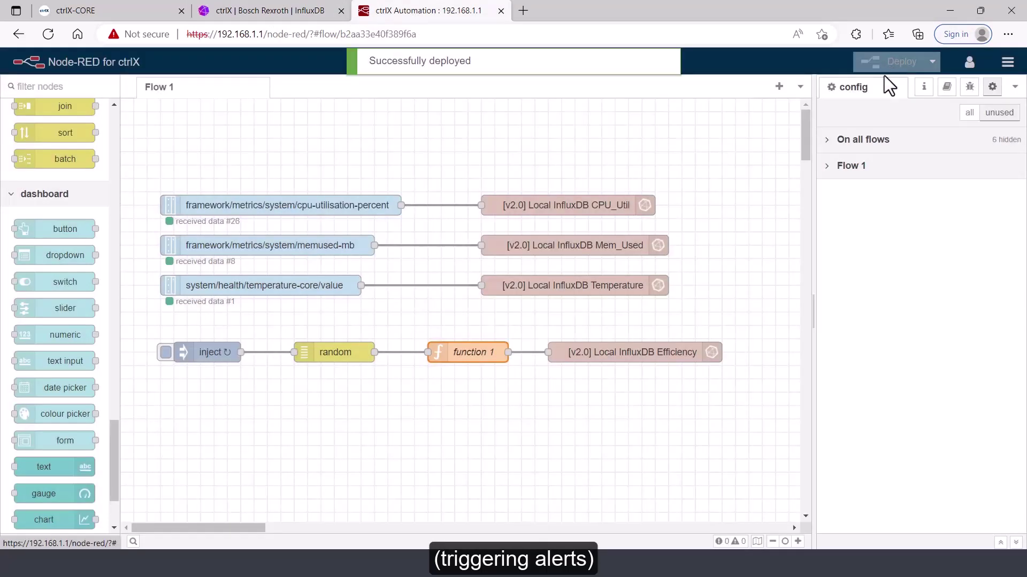
left_click(248, 16)
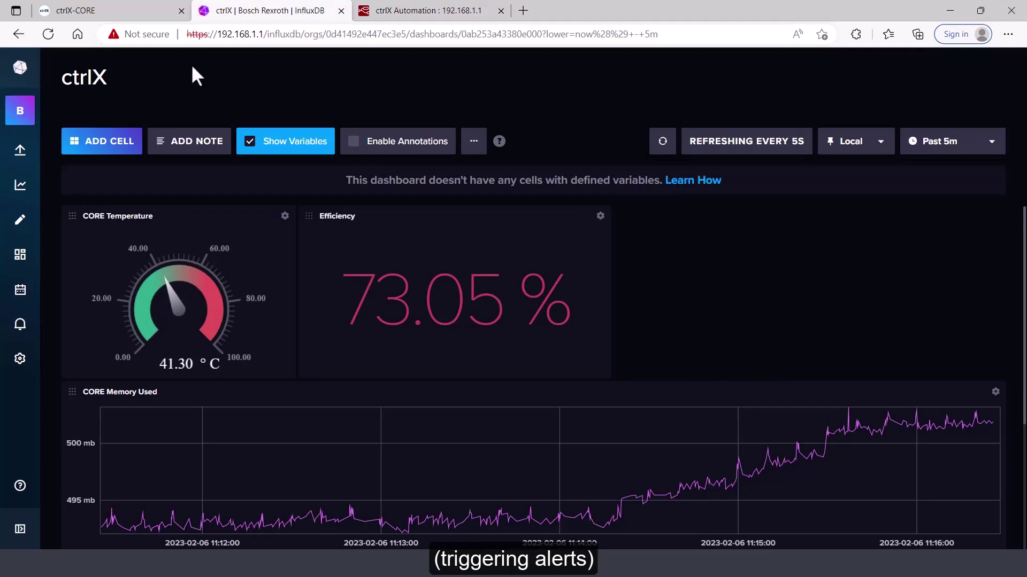
mouse_move(20, 323)
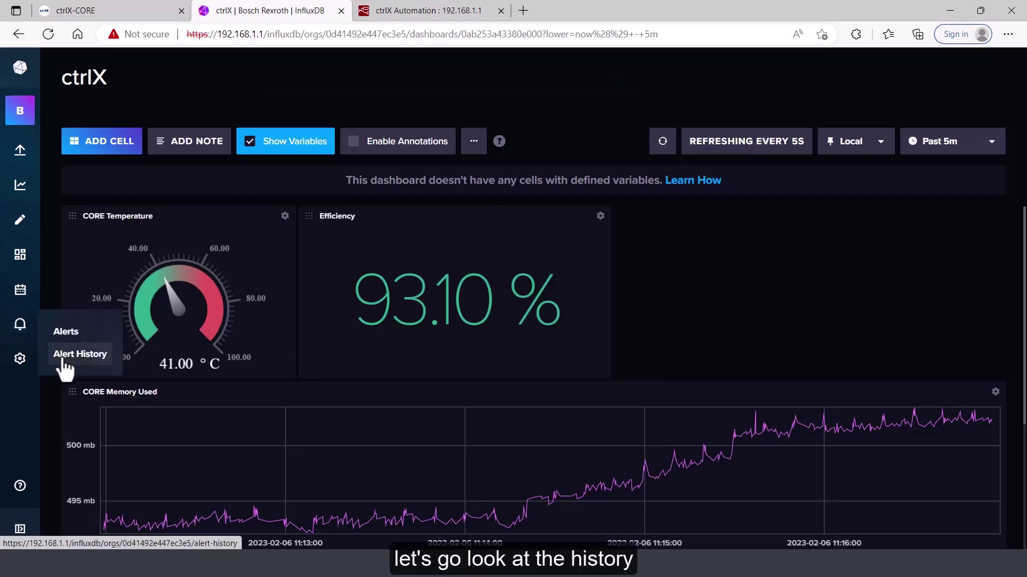
Review Efficiency Check's ok, warn and crit history, then check the ctrlX dashboard time ranges
left_click(79, 354)
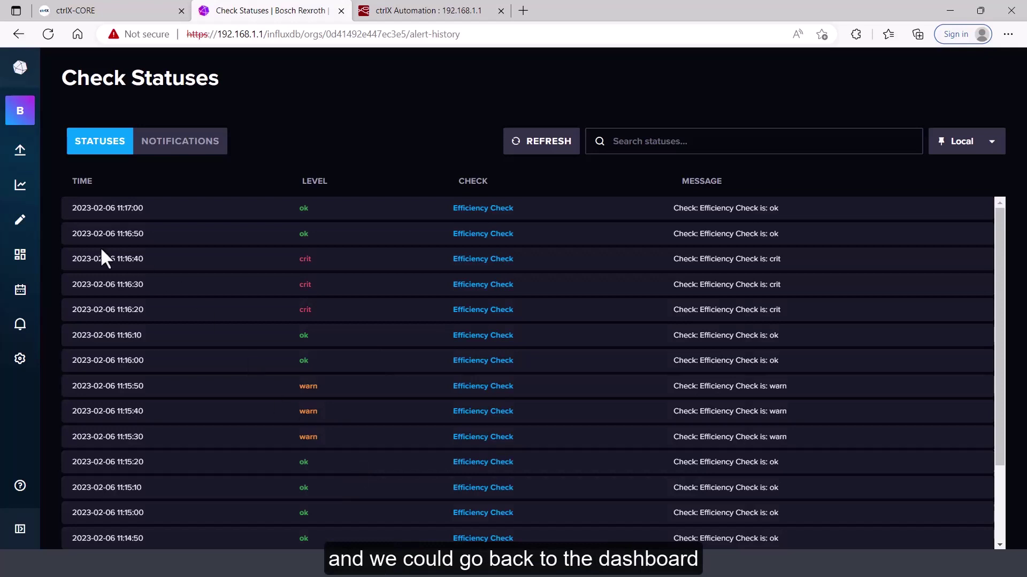
left_click(20, 257)
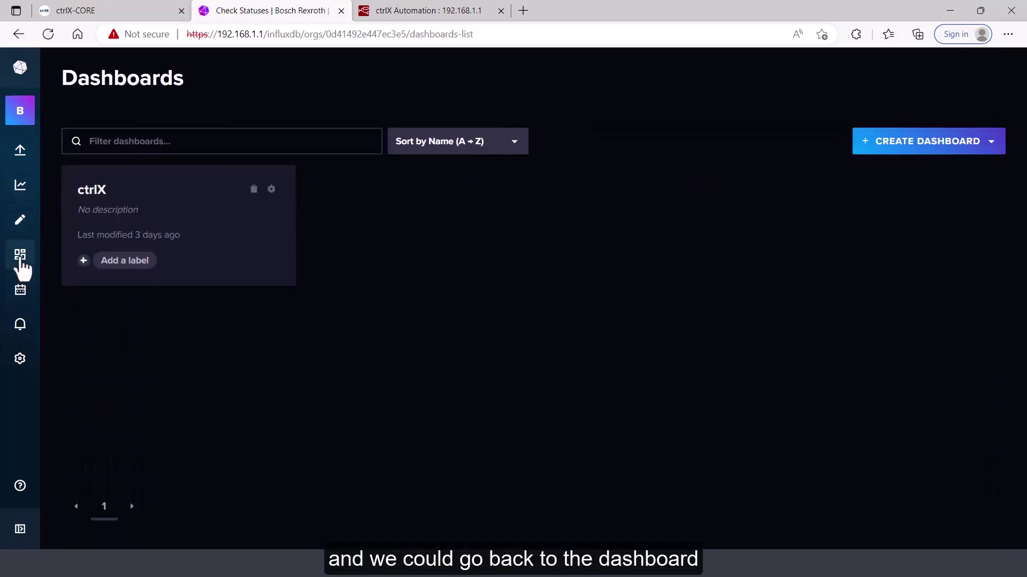
left_click(97, 191)
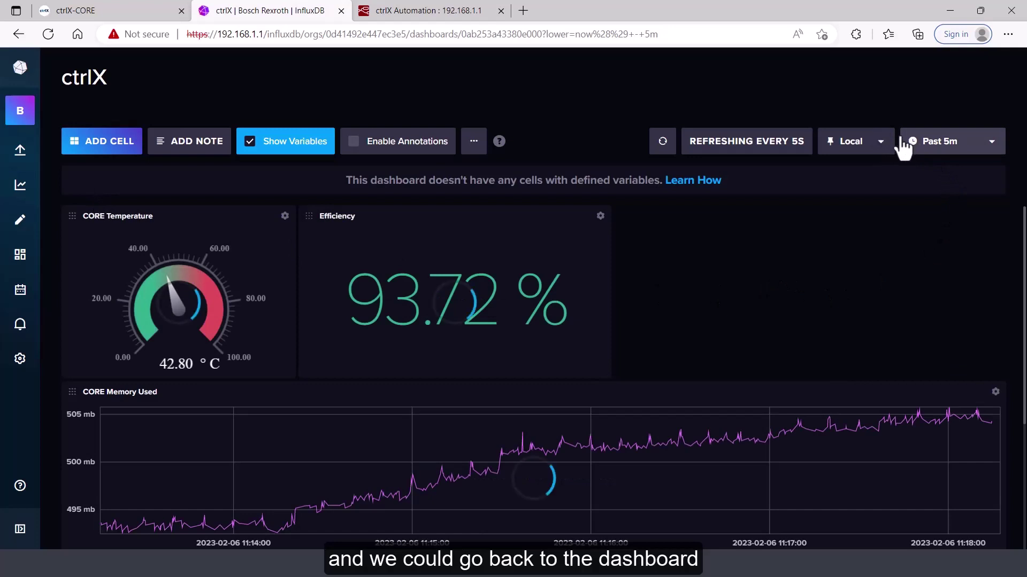
left_click(993, 155)
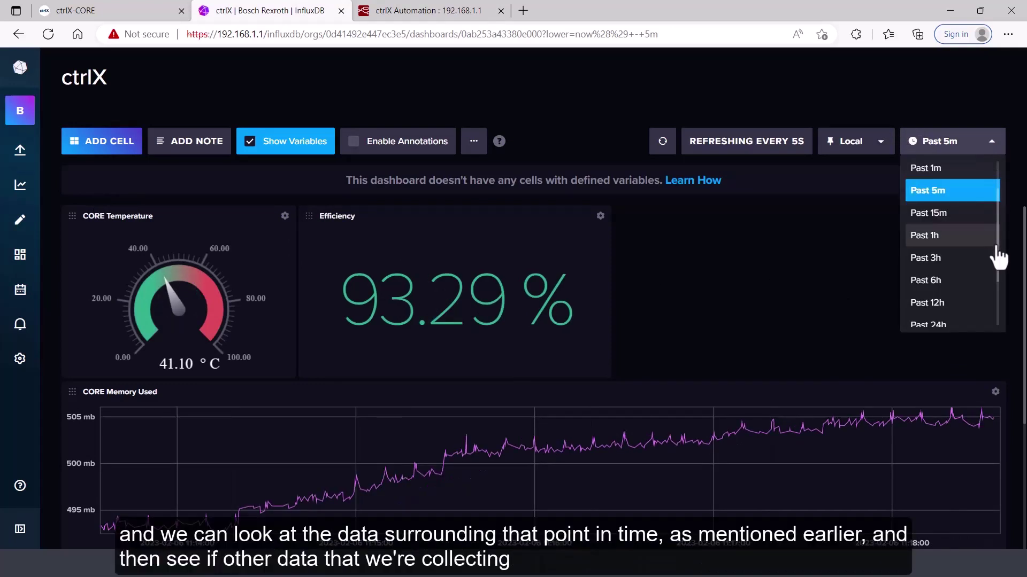
scroll(999, 185, "up", 2)
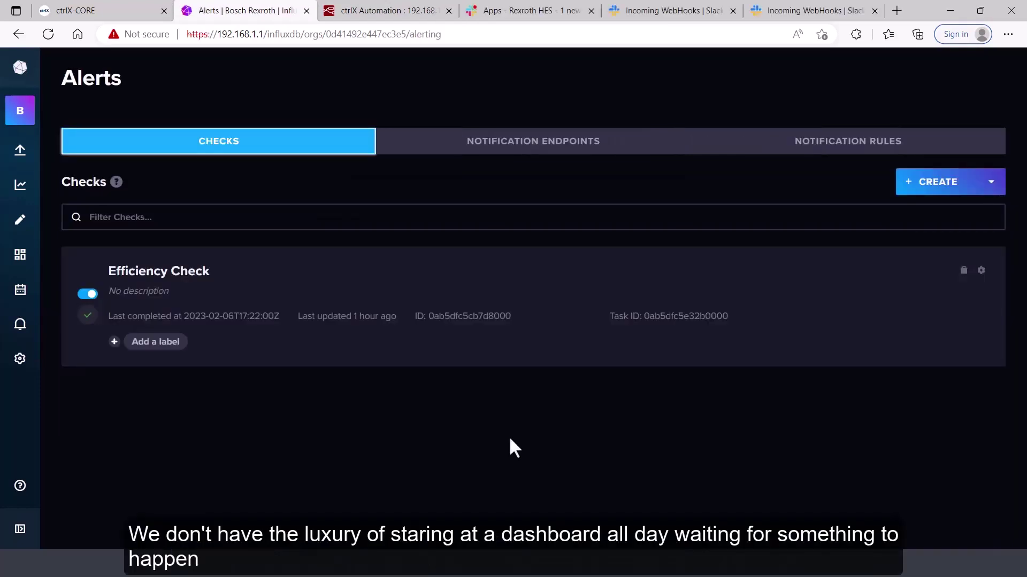
Show the empty Notification Endpoints list, glance at Slack, and return to InfluxDB Alerts
left_click(551, 159)
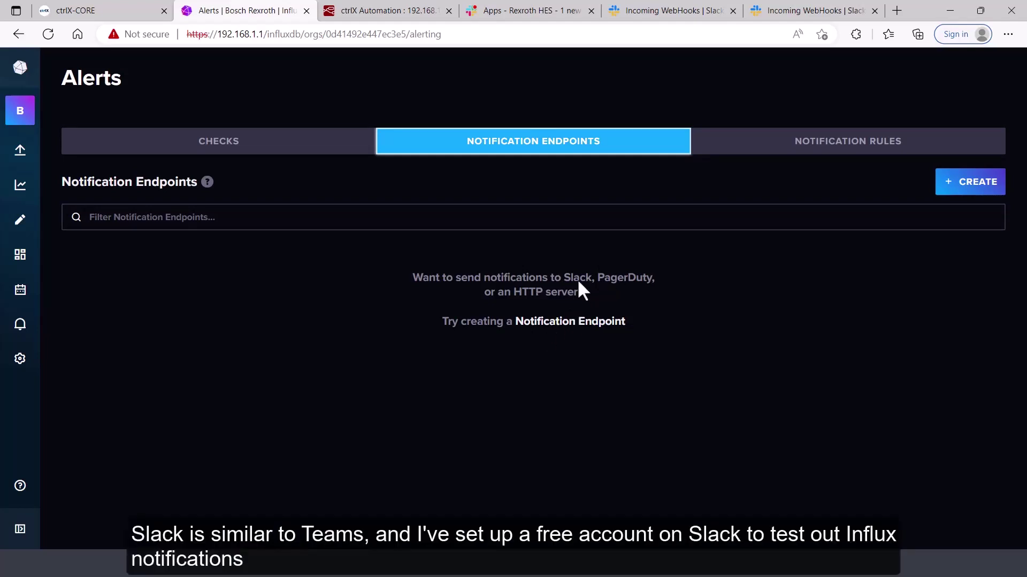
left_click(549, 7)
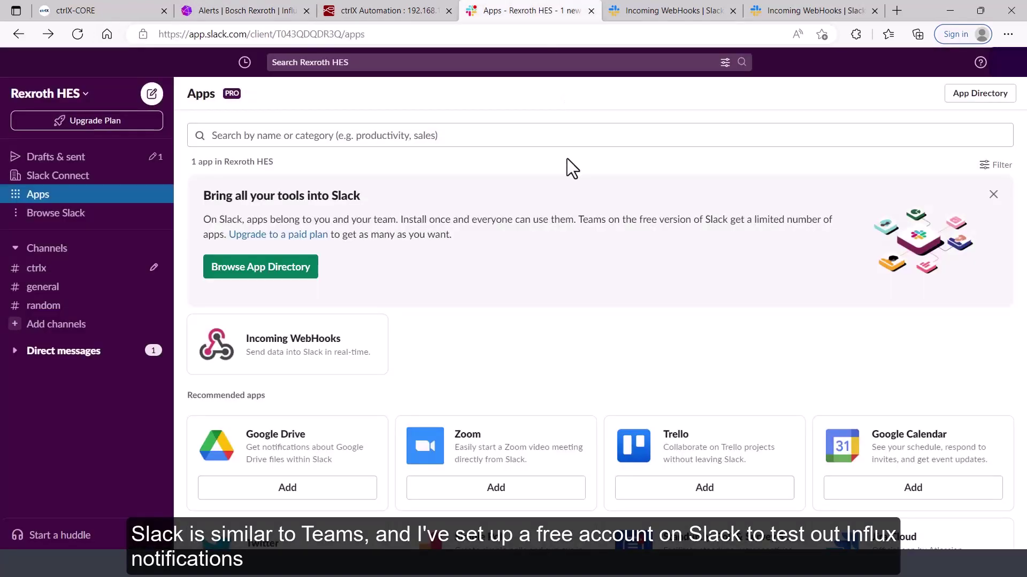
left_click(275, 12)
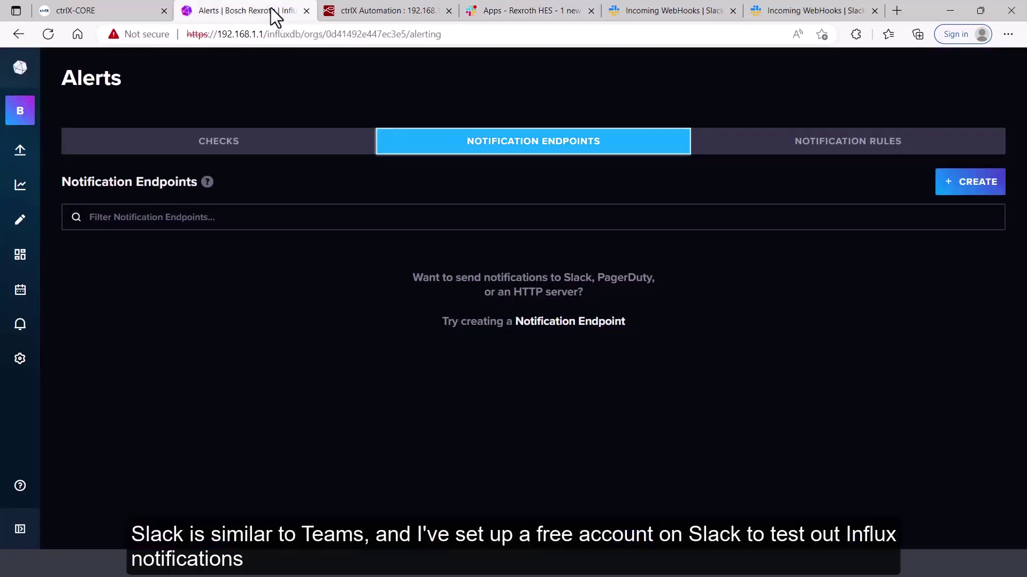
Start a new notification endpoint named 'Slack' with Slack as its destination
left_click(968, 188)
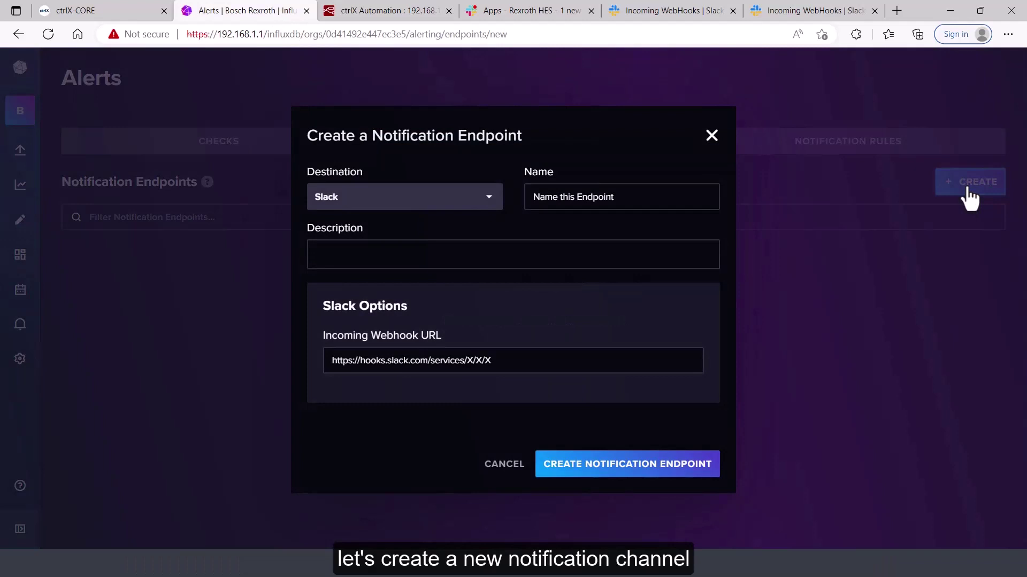
left_click_drag(664, 199, 383, 202)
type("S")
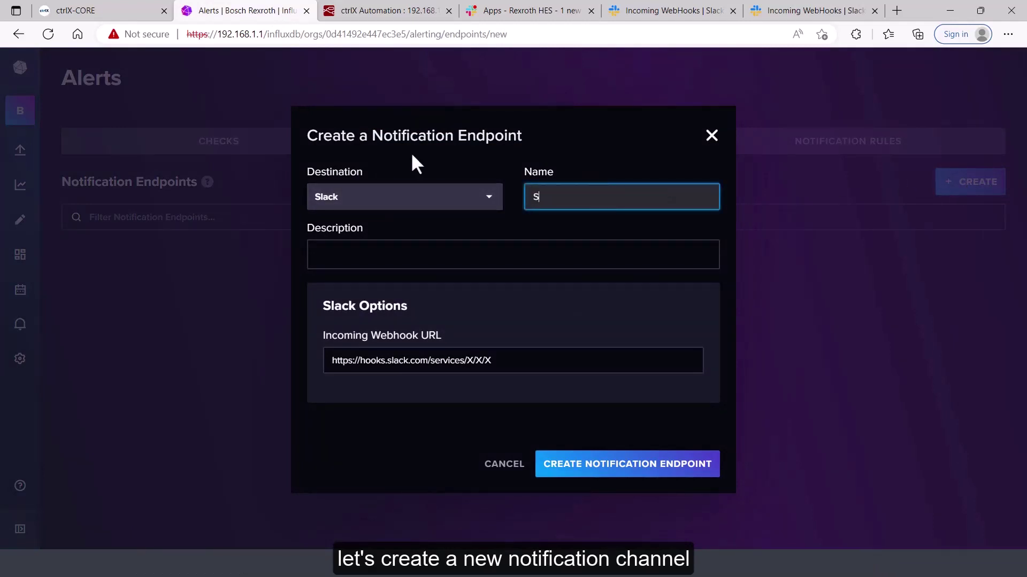
type("lack")
left_click(489, 205)
left_click(410, 266)
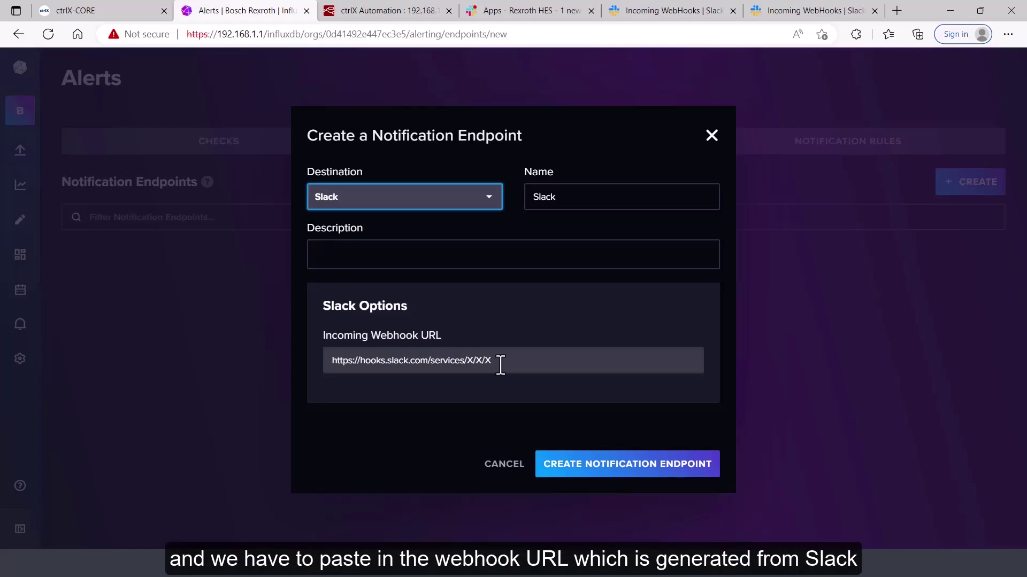
Copy the webhook URL from Slack's Incoming WebHooks configuration posting to #ctrlx
left_click(525, 11)
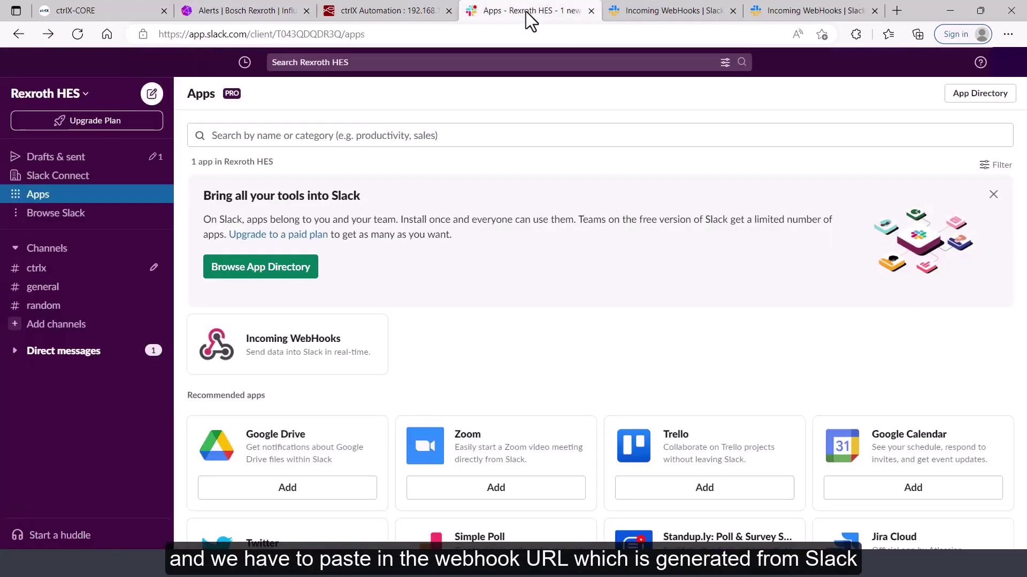
left_click(319, 360)
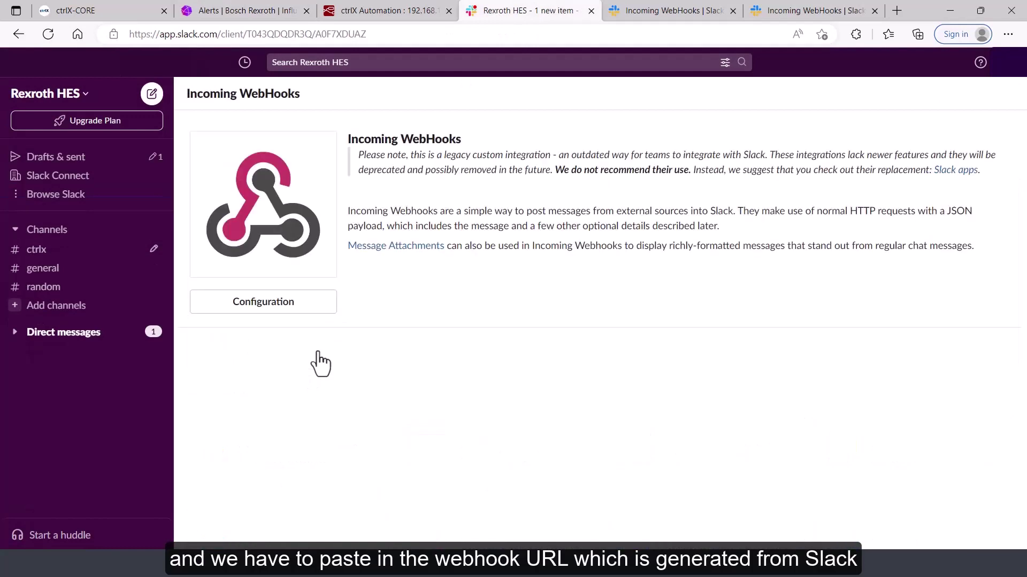
left_click(302, 310)
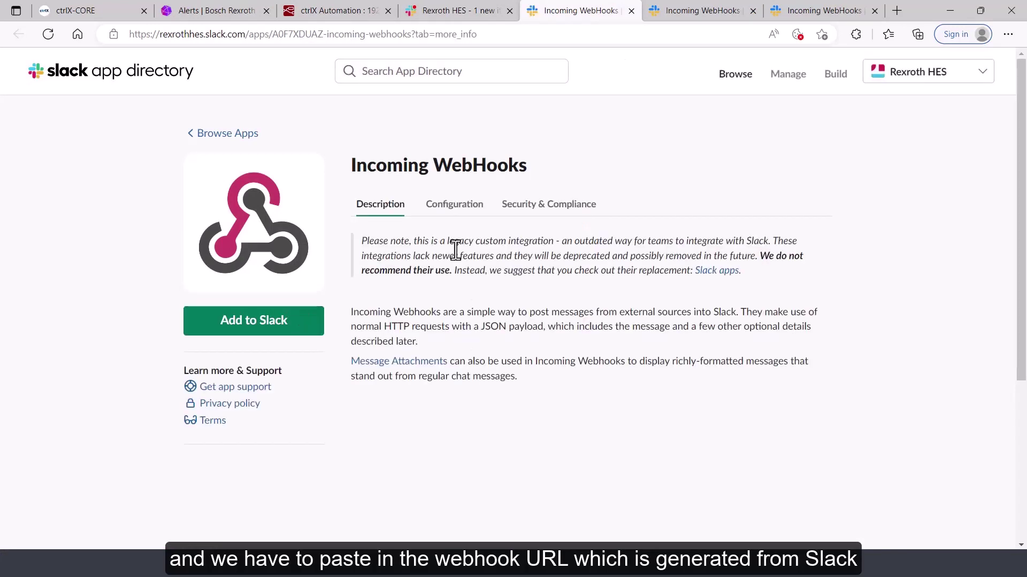
left_click(450, 210)
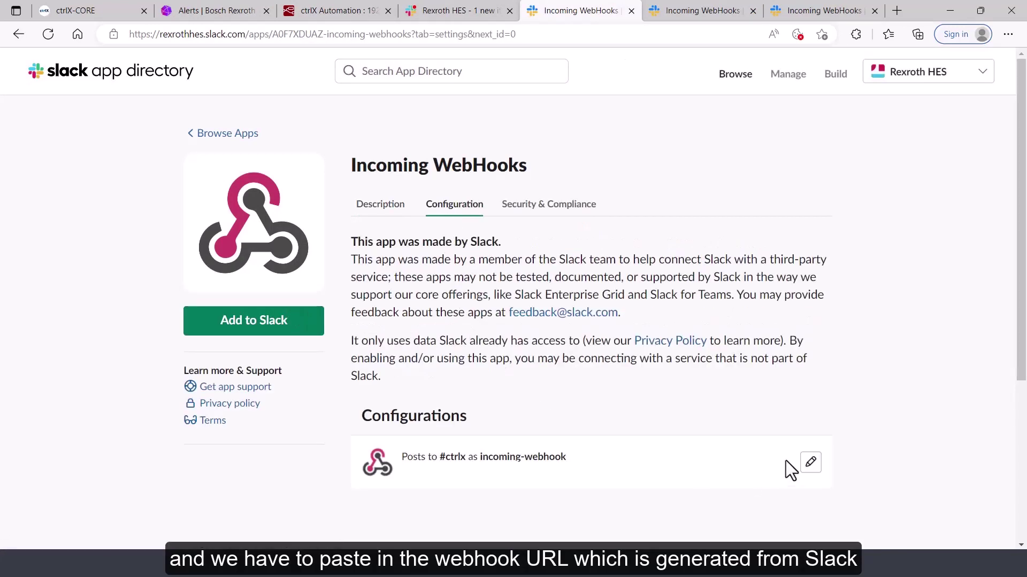
left_click(810, 464)
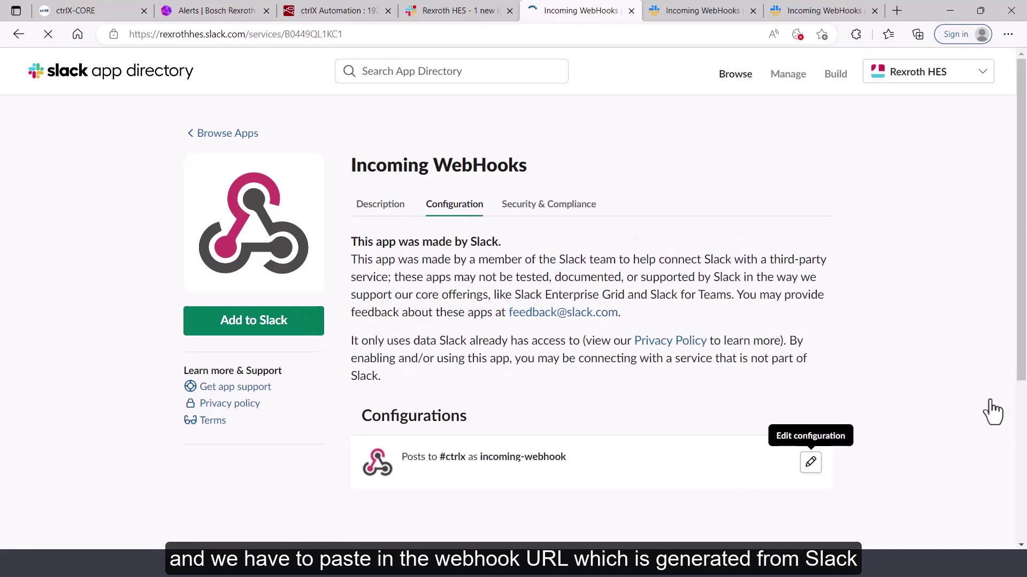
scroll(1023, 353, "down", 5)
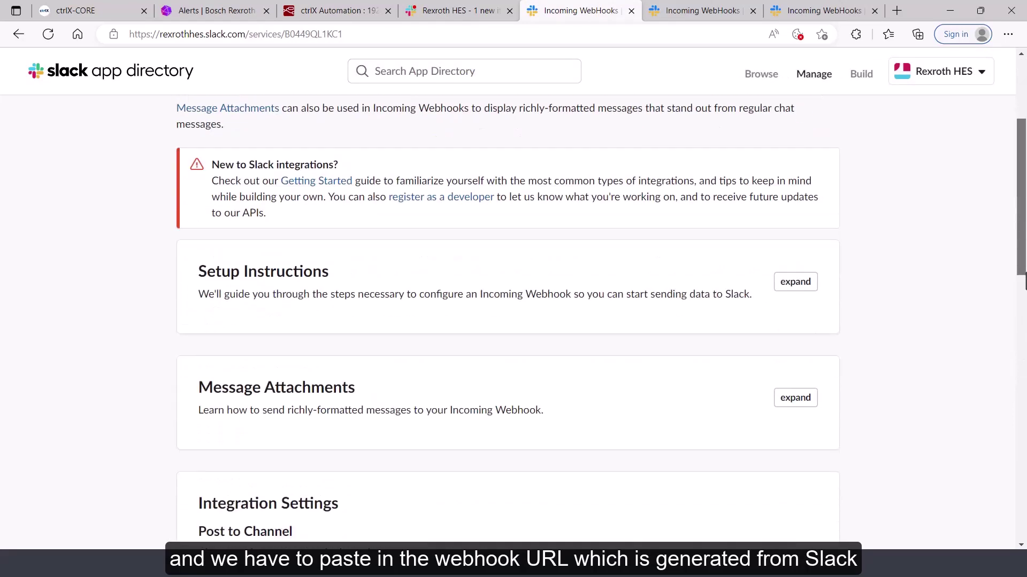
scroll(1023, 332, "down", 3)
left_click(725, 357)
Paste the Slack webhook URL into the endpoint form and create the endpoint
left_click(182, 10)
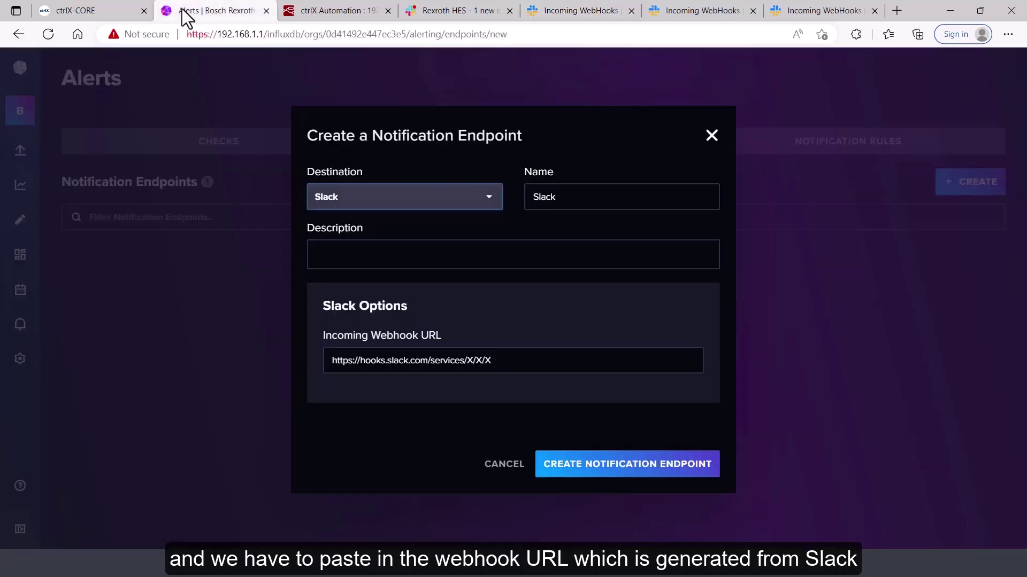
left_click_drag(516, 369, 155, 344)
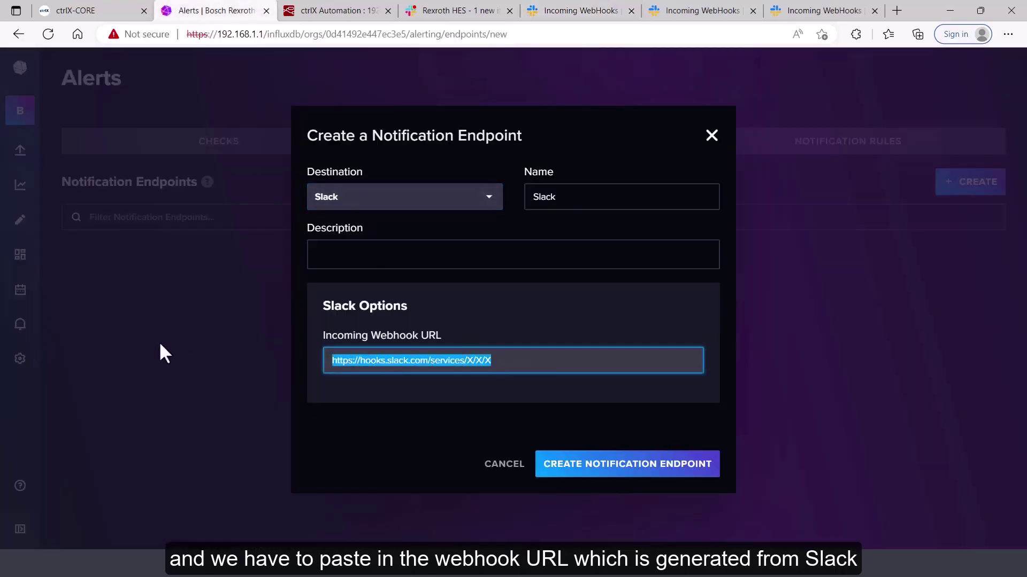
key("ctrl+v")
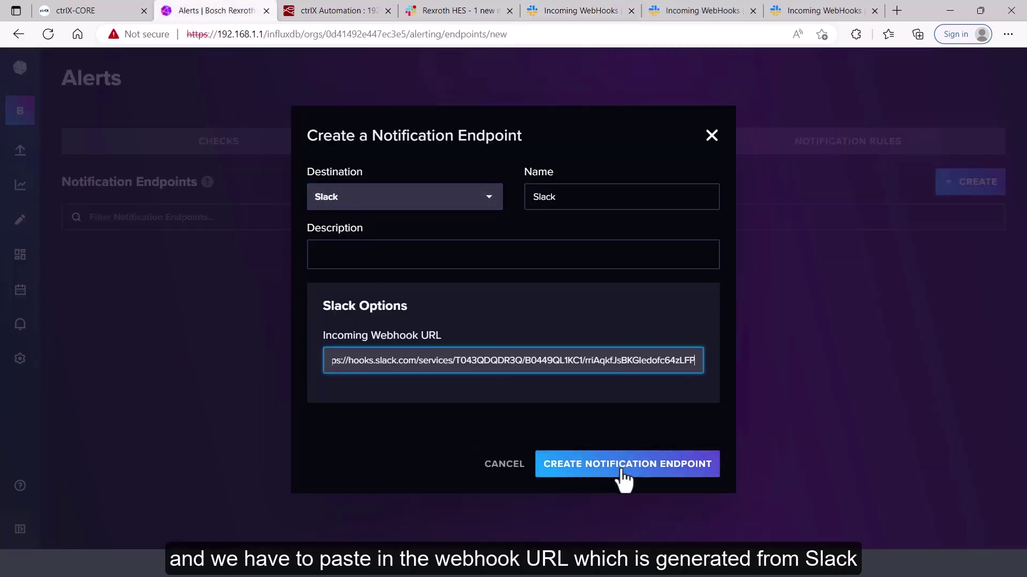
left_click(621, 471)
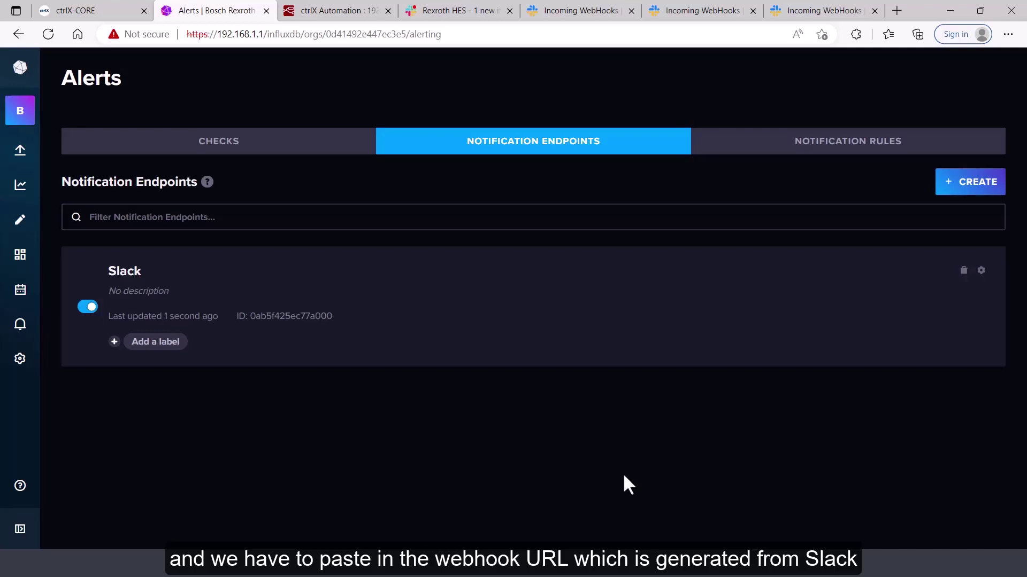
Create notification rule 'Efficiency Rule', running every 1m and sending CRIT statuses to Slack
left_click(865, 153)
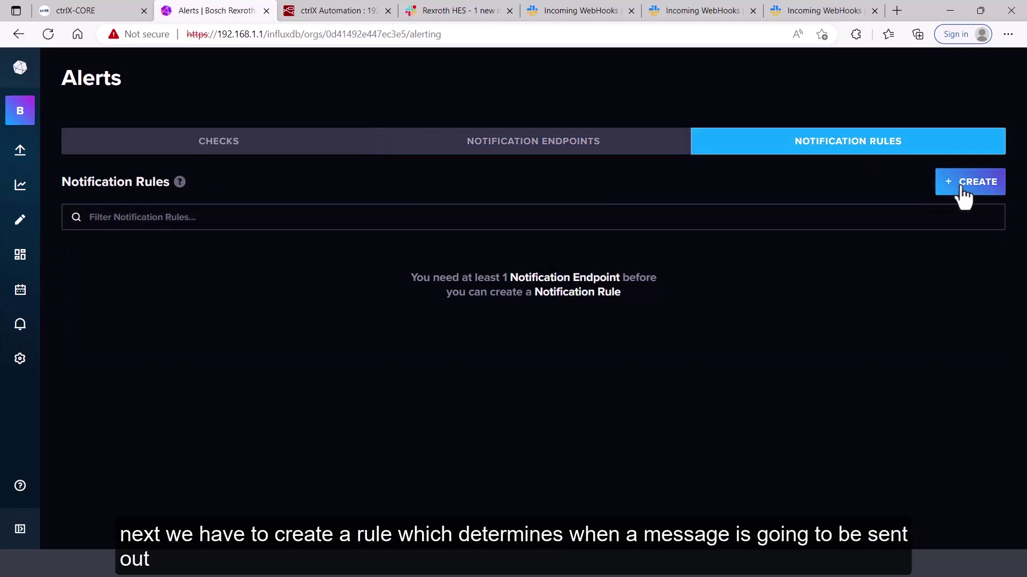
left_click(963, 185)
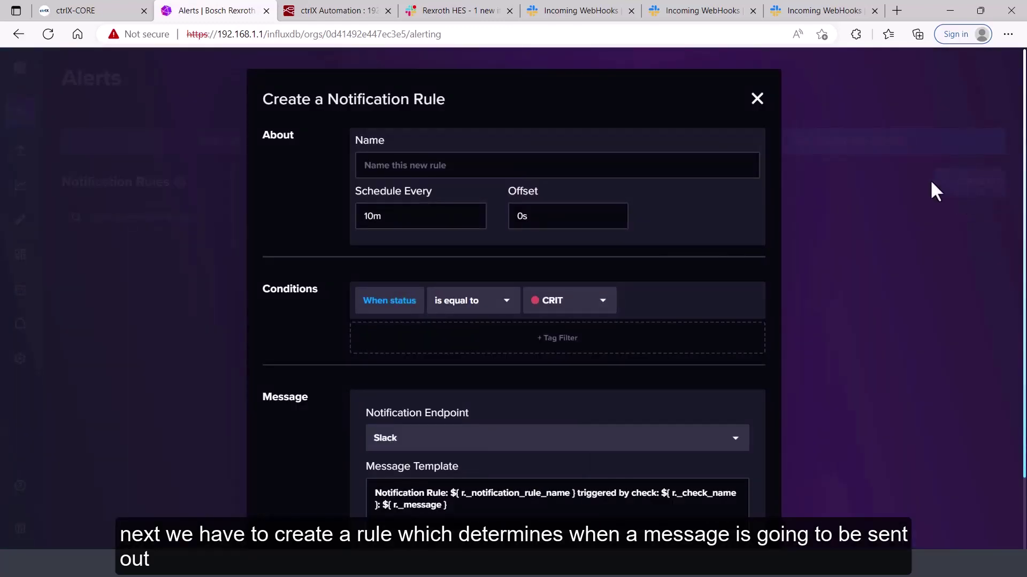
left_click(372, 216)
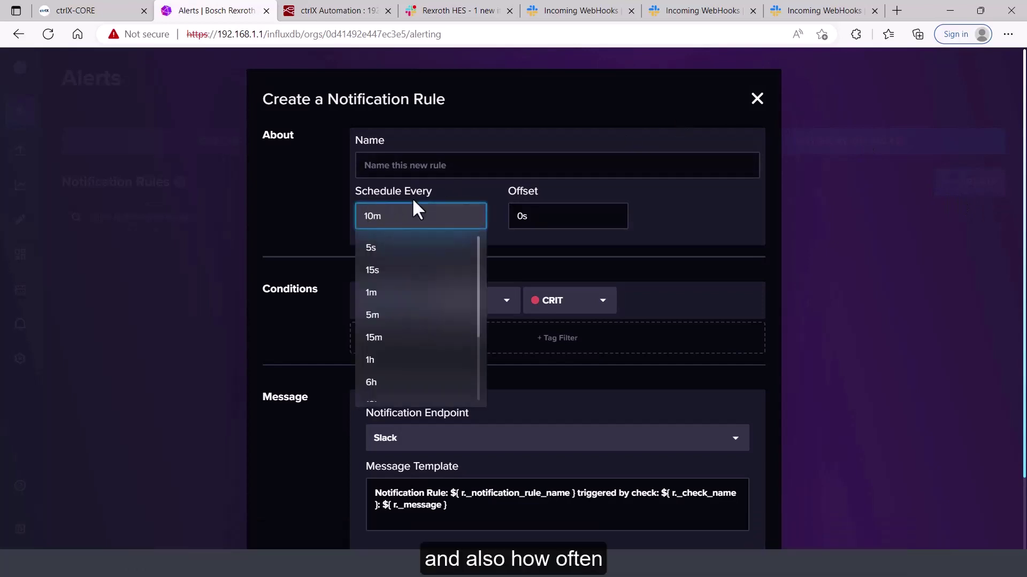
key("BackSpace")
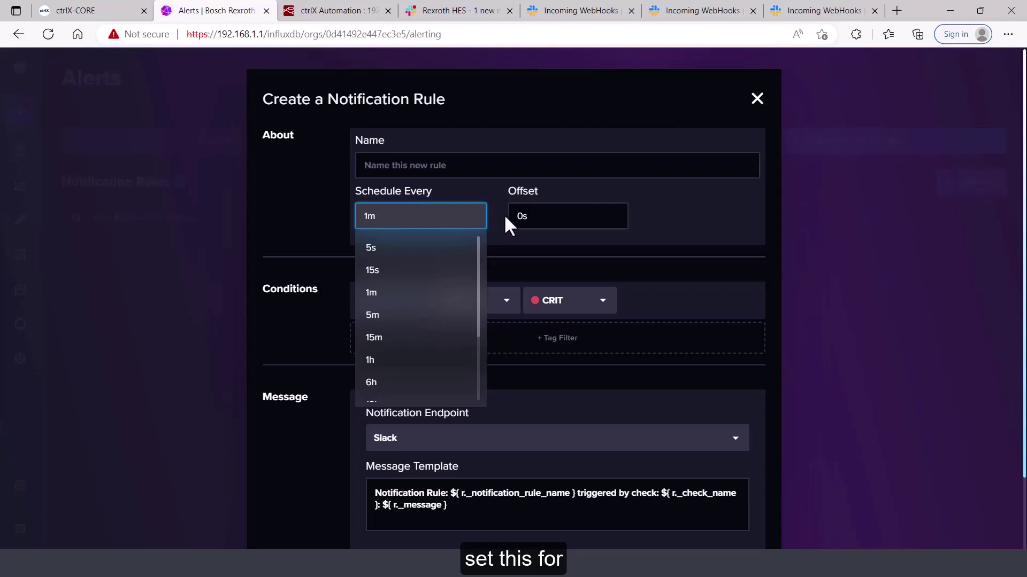
left_click(521, 262)
left_click(412, 165)
type("Ef")
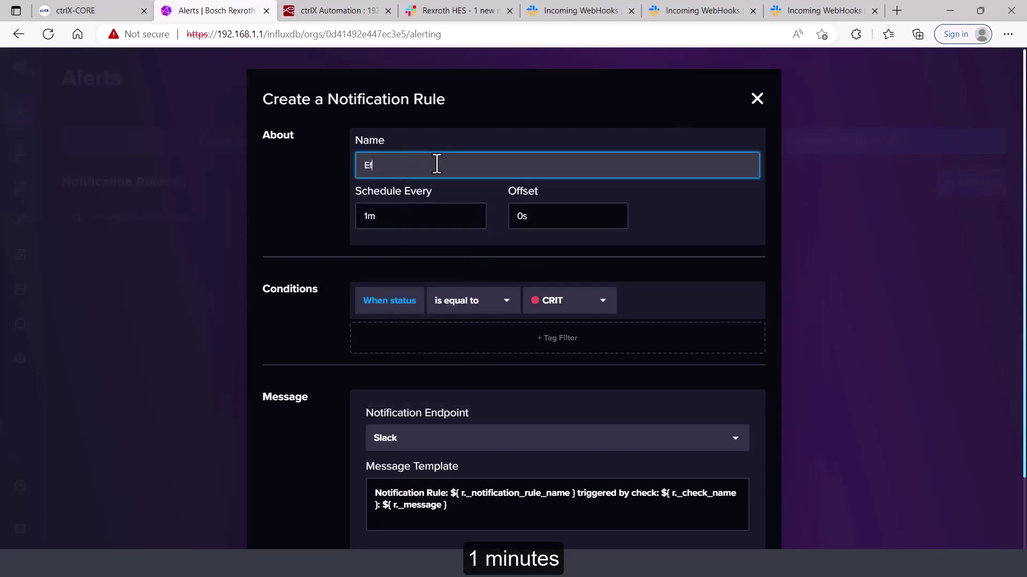
type("ficiency Rule")
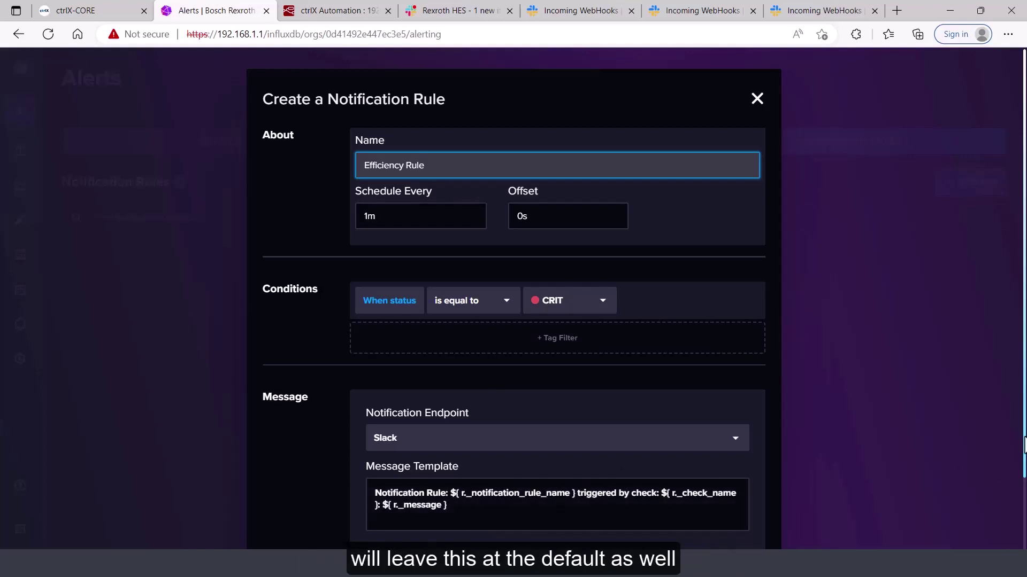
scroll(1023, 444, "down", 2)
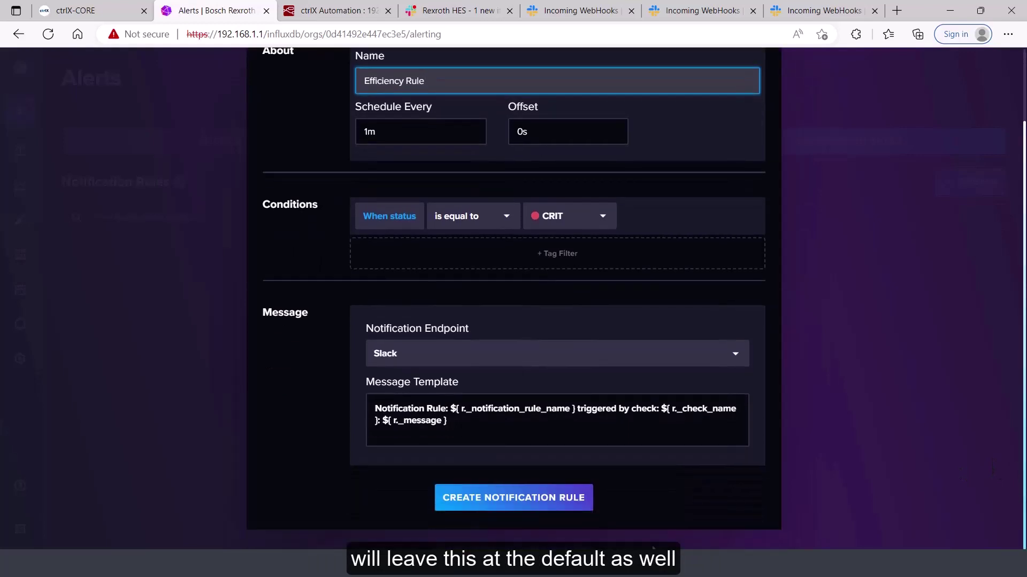
left_click(532, 500)
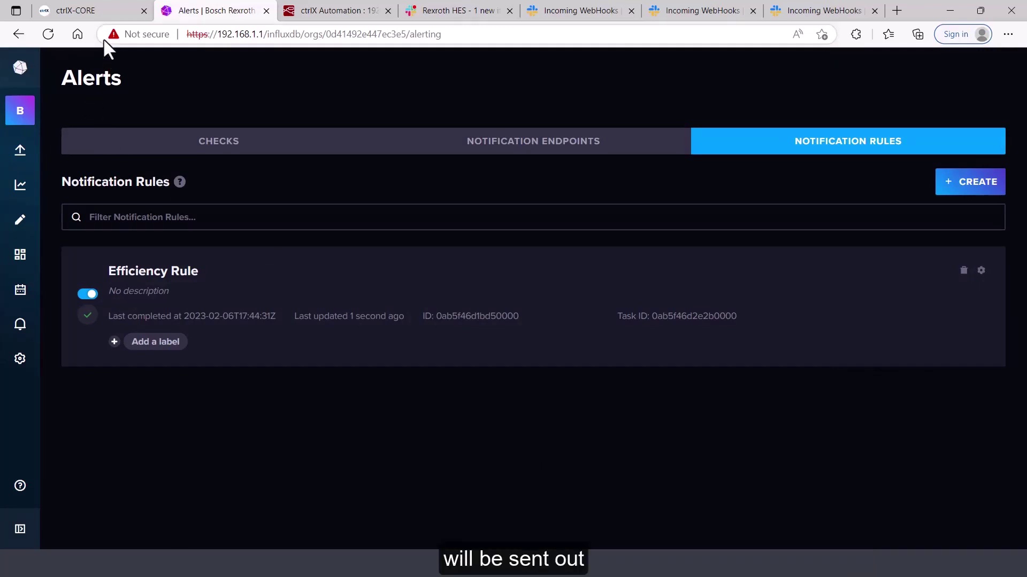
left_click(102, 9)
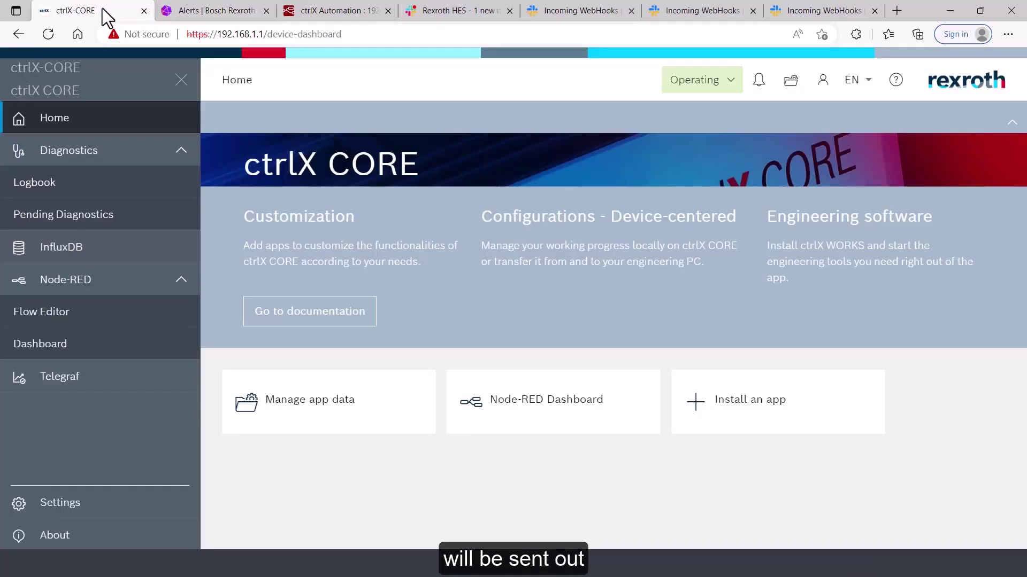
left_click(85, 508)
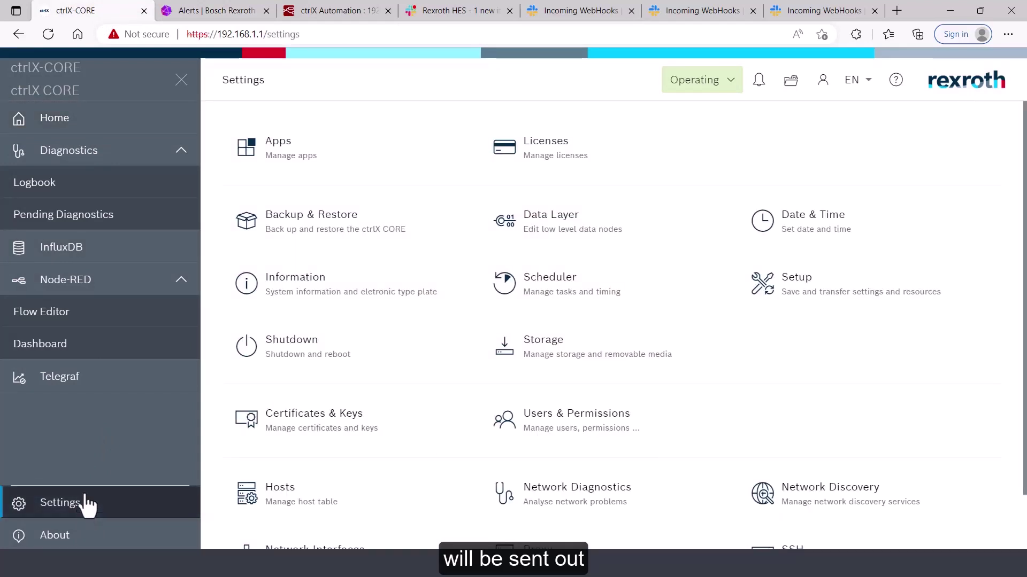
scroll(335, 524, "down", 1)
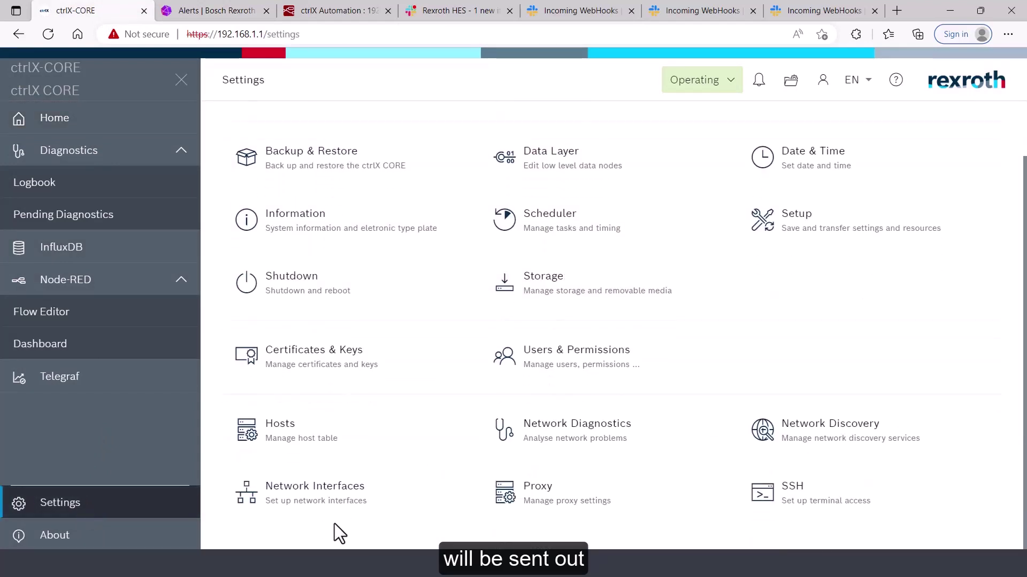
left_click(308, 493)
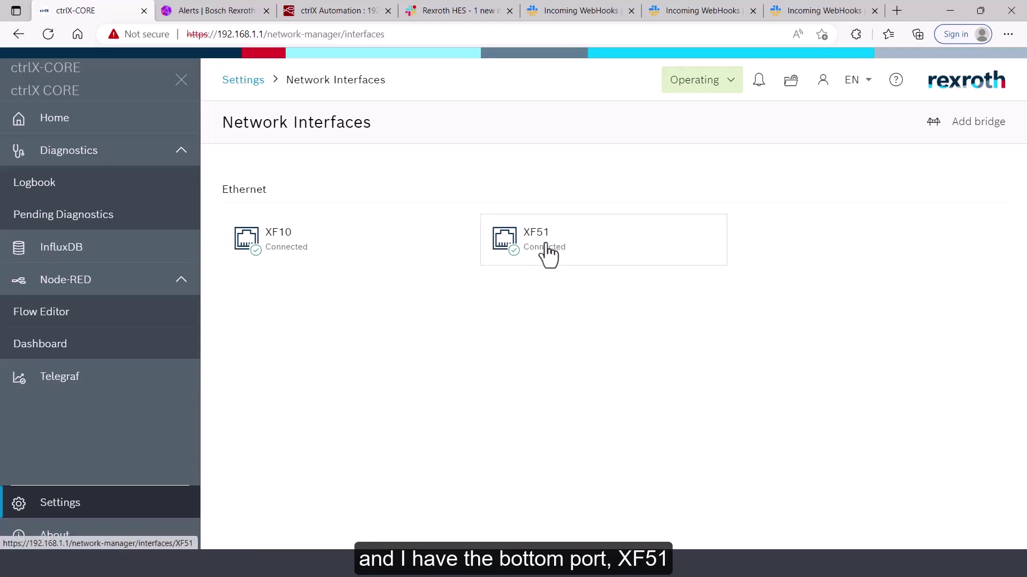
left_click(548, 254)
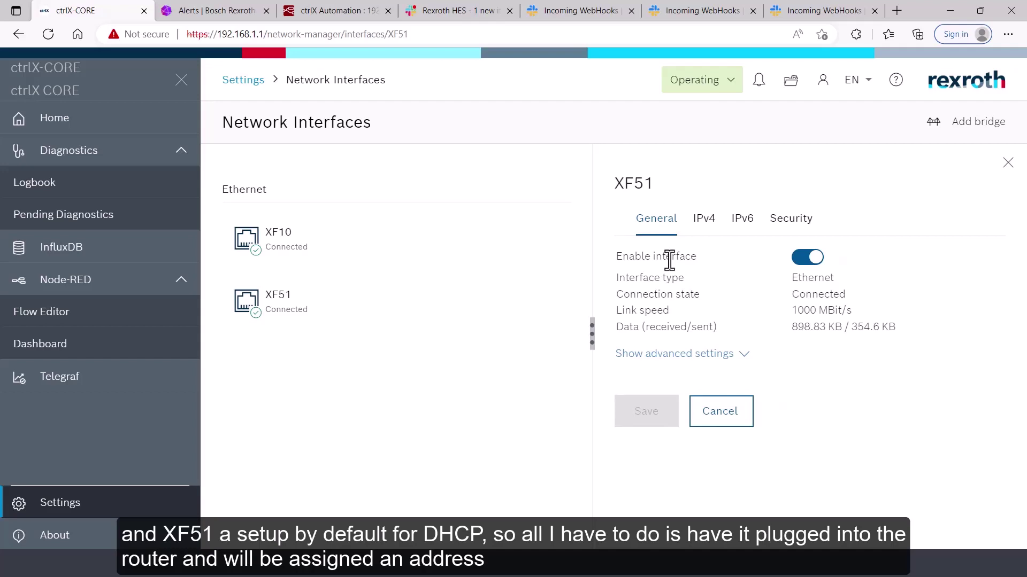
left_click(704, 220)
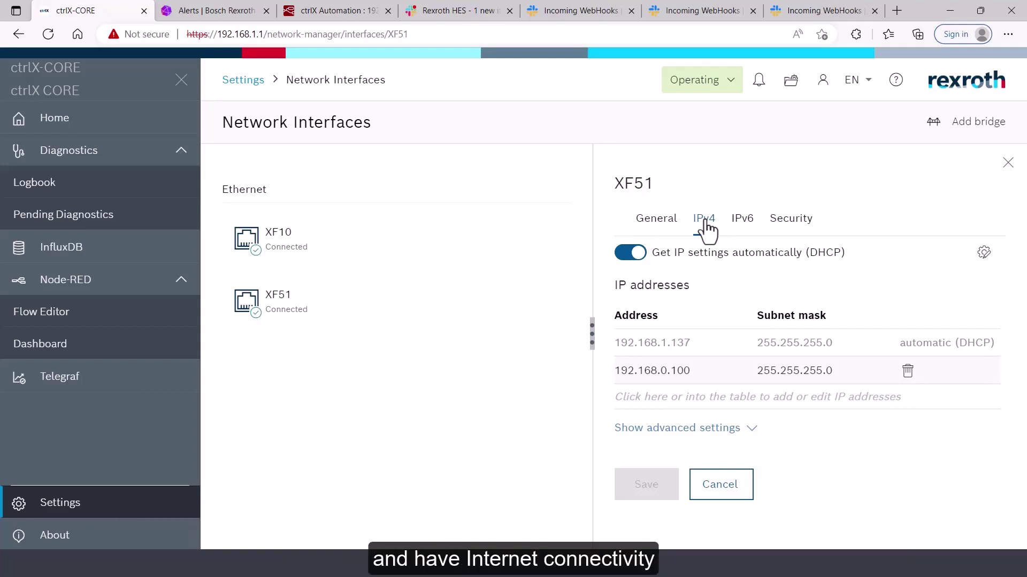
left_click(745, 489)
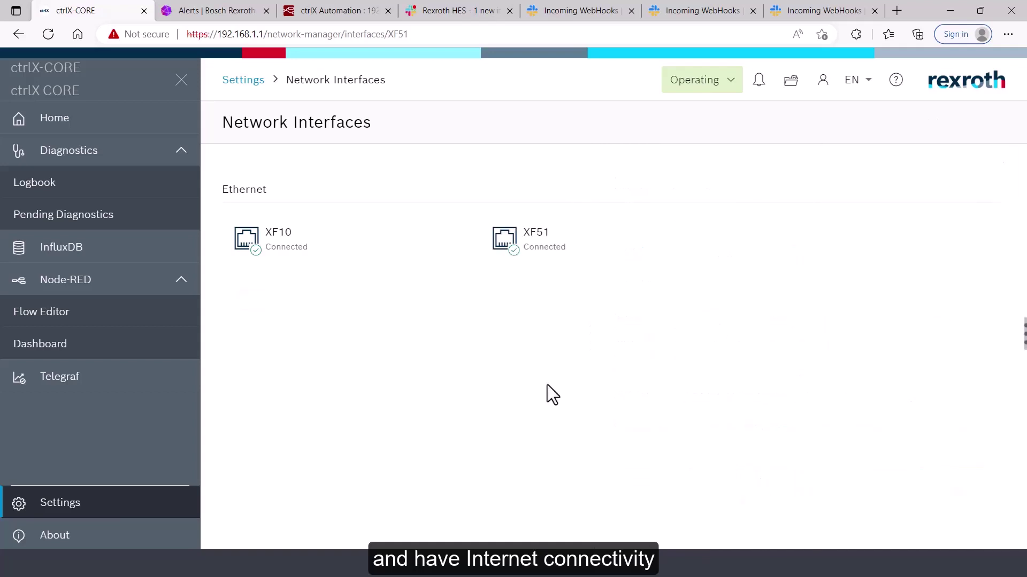
left_click(237, 11)
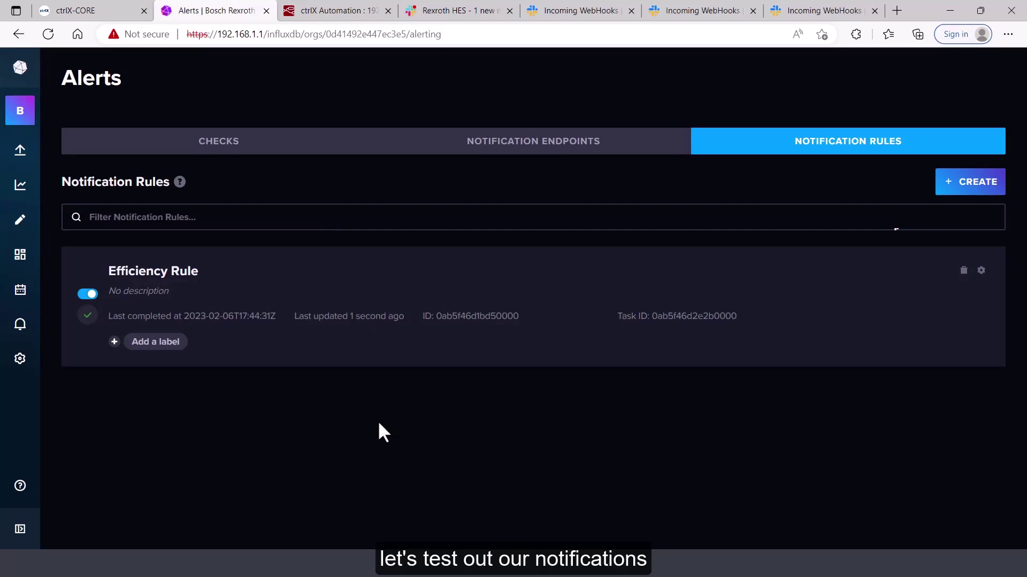
Change function 1's added value from 90 to 70 and deploy the flow
left_click(327, 11)
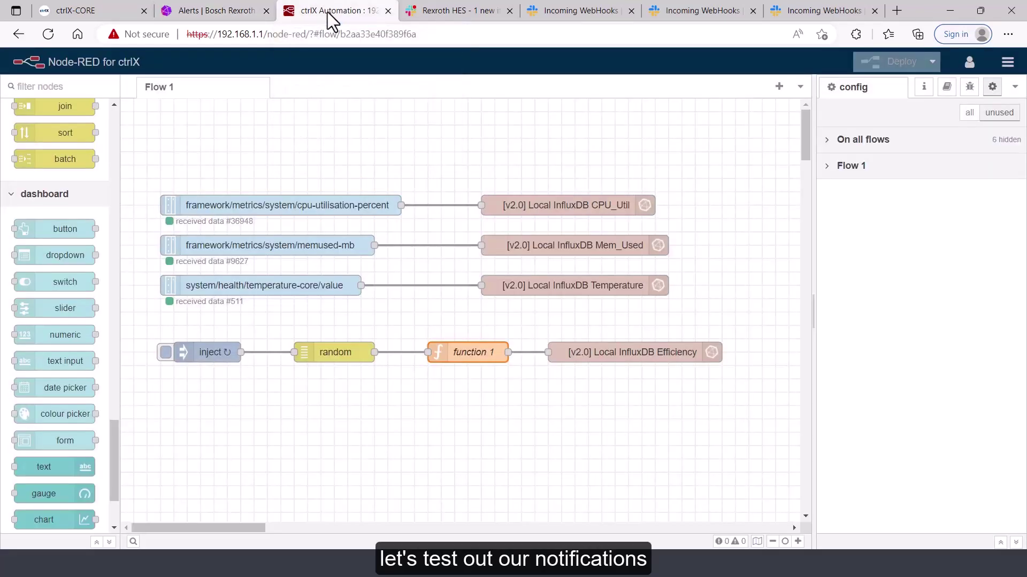
double_click(472, 353)
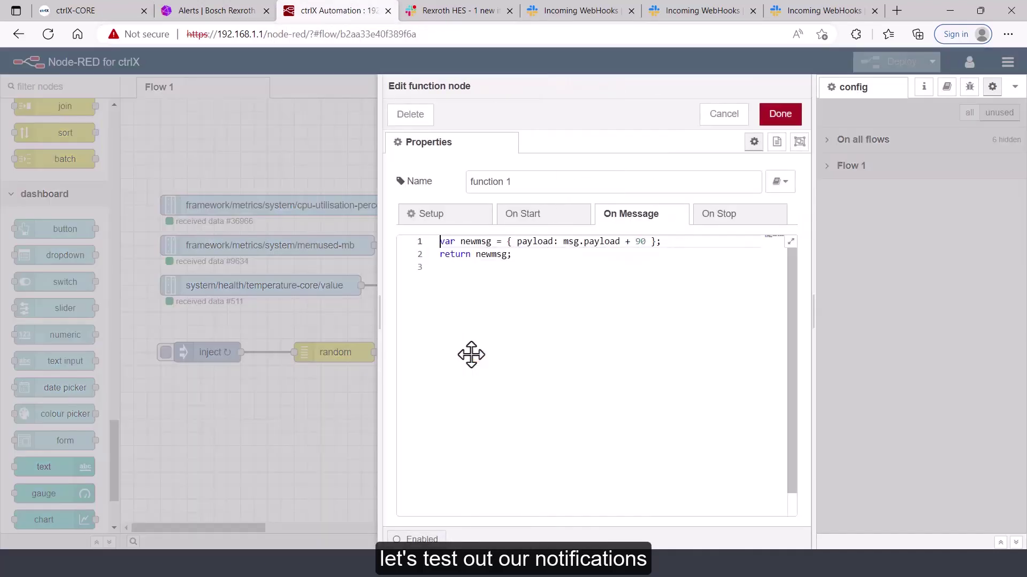
left_click(646, 241)
key("BackSpace")
key("BackSpace")
type("70")
left_click(797, 119)
left_click(881, 65)
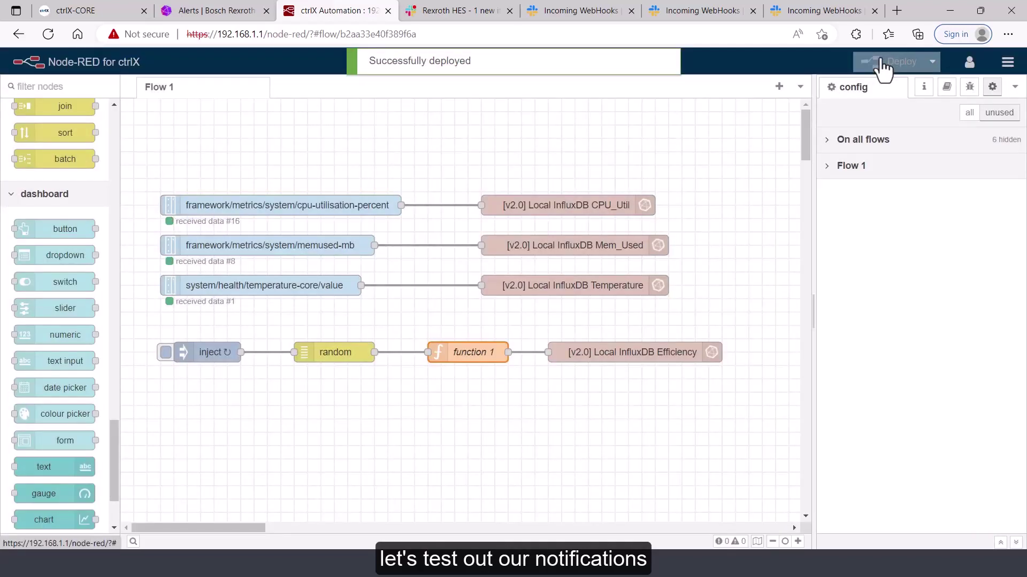
Refresh InfluxDB's Check Statuses history to show the newest Efficiency Check entries at crit
left_click(207, 16)
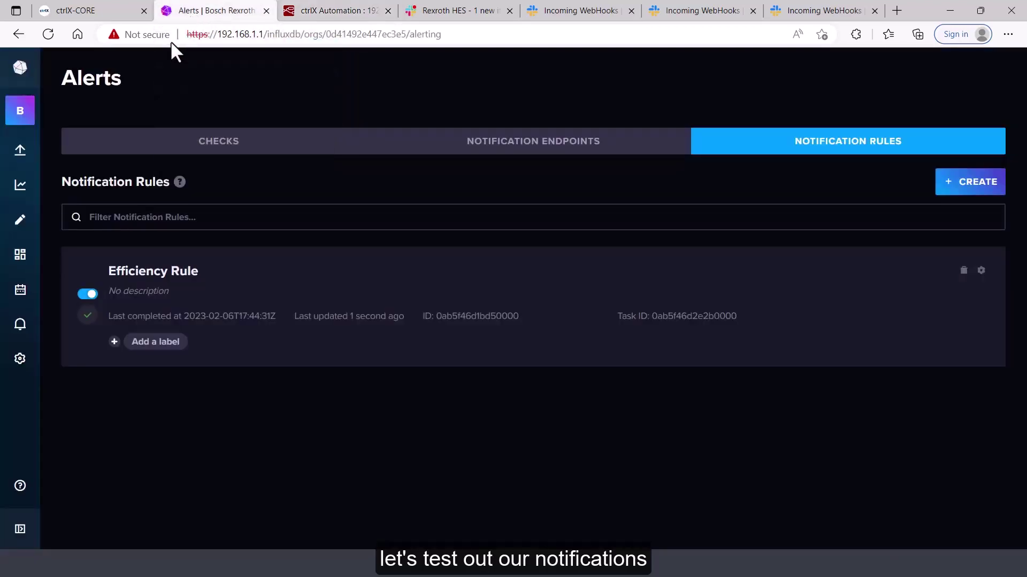
mouse_move(20, 326)
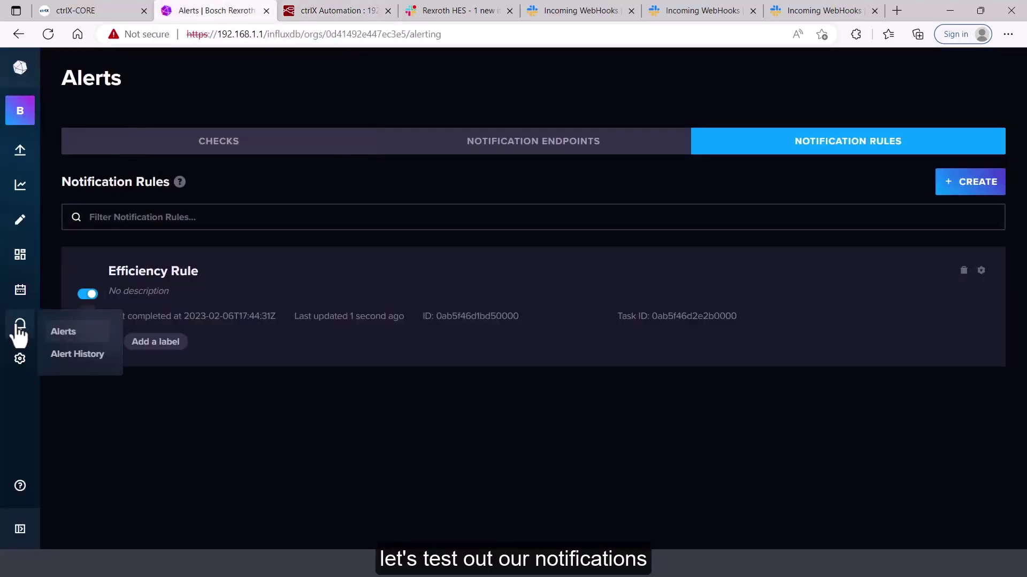
left_click(71, 355)
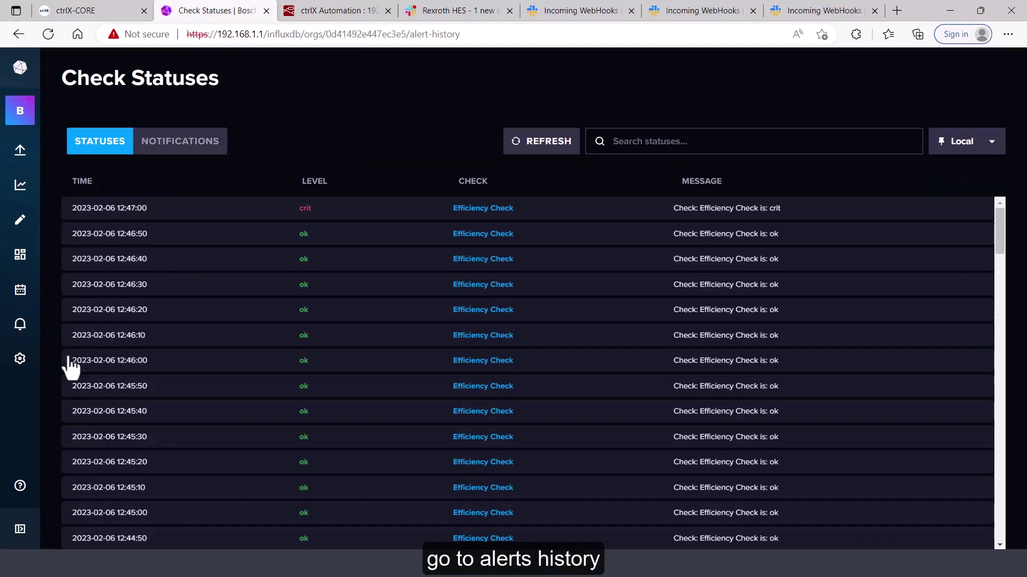
left_click(50, 31)
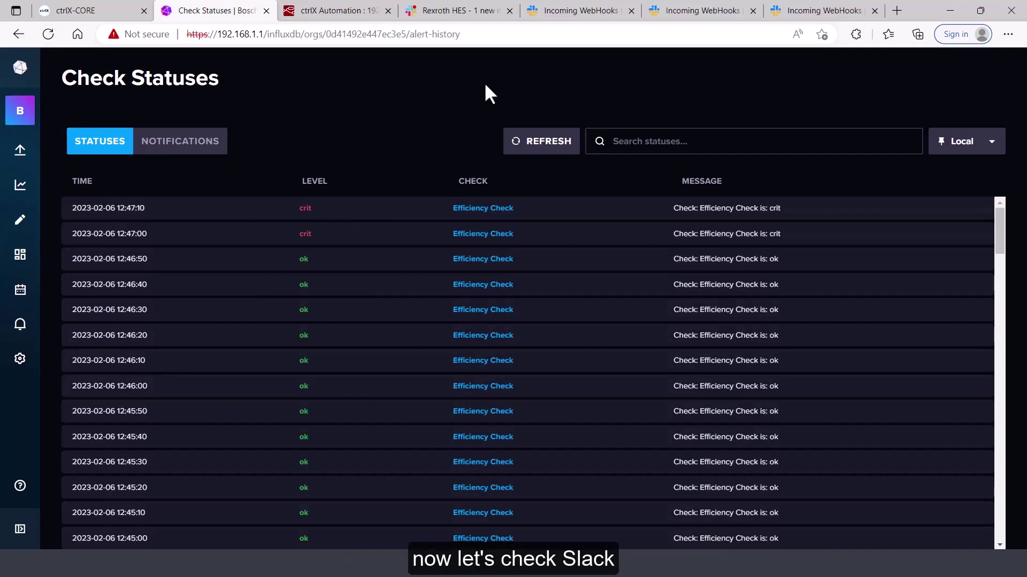
Open Slack's #ctrlx channel to see the Efficiency Rule crit alert messages
left_click(488, 12)
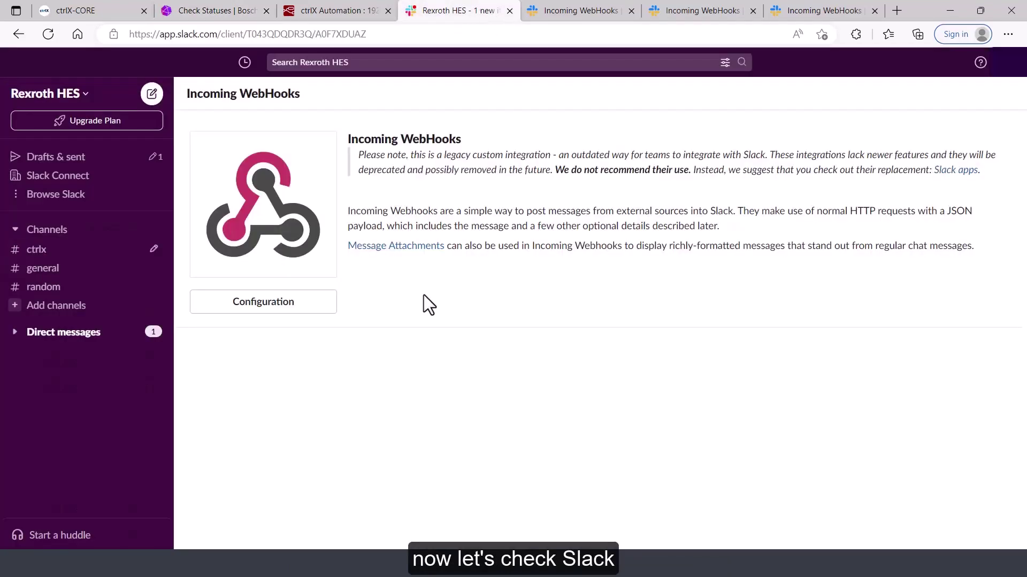
left_click(37, 251)
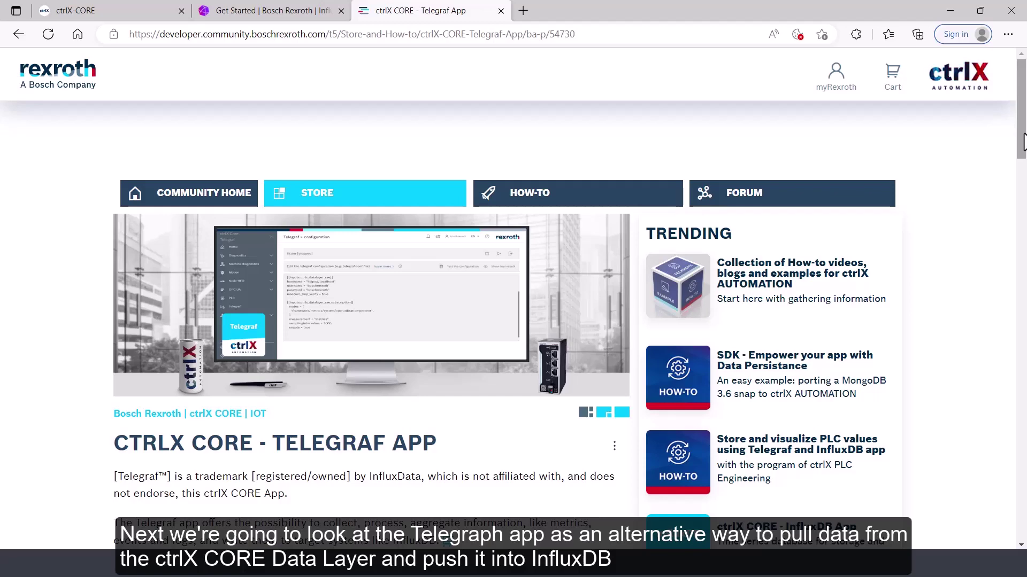
Scroll through the Telegraf app article, then return to the ctrlX CORE device dashboard
left_click_drag(1024, 141, 1024, 174)
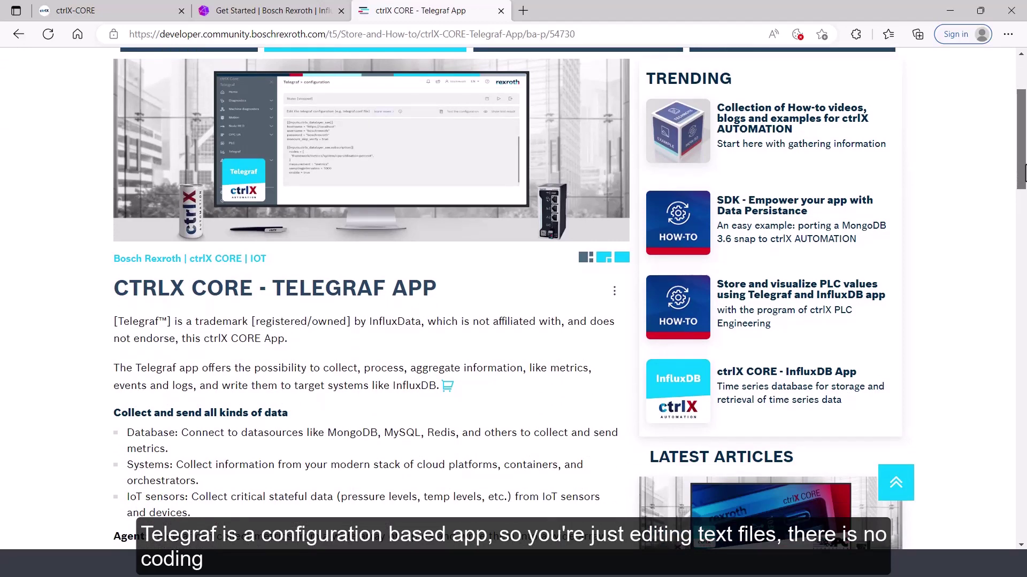
left_click_drag(1024, 174, 1024, 254)
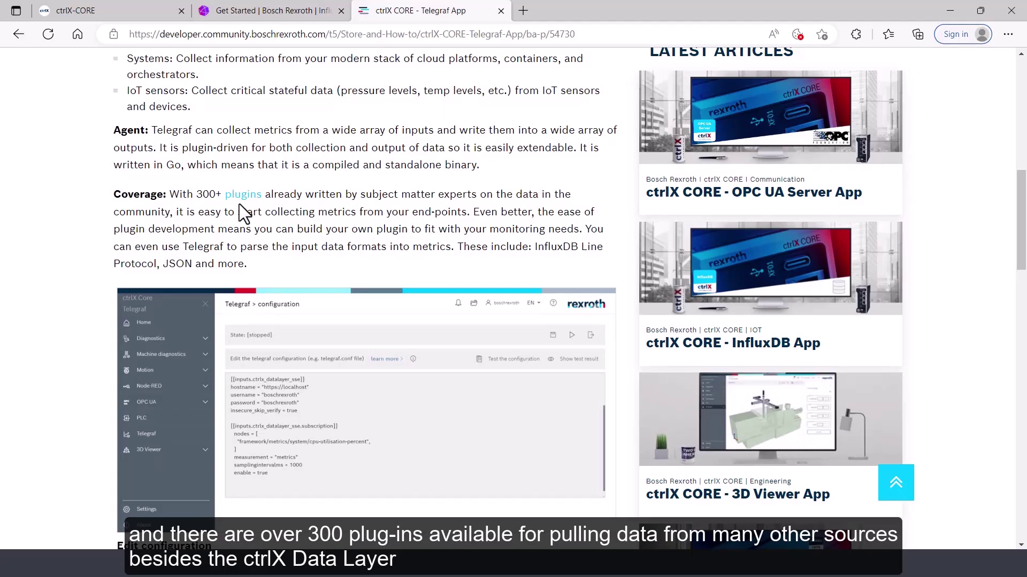
left_click(98, 13)
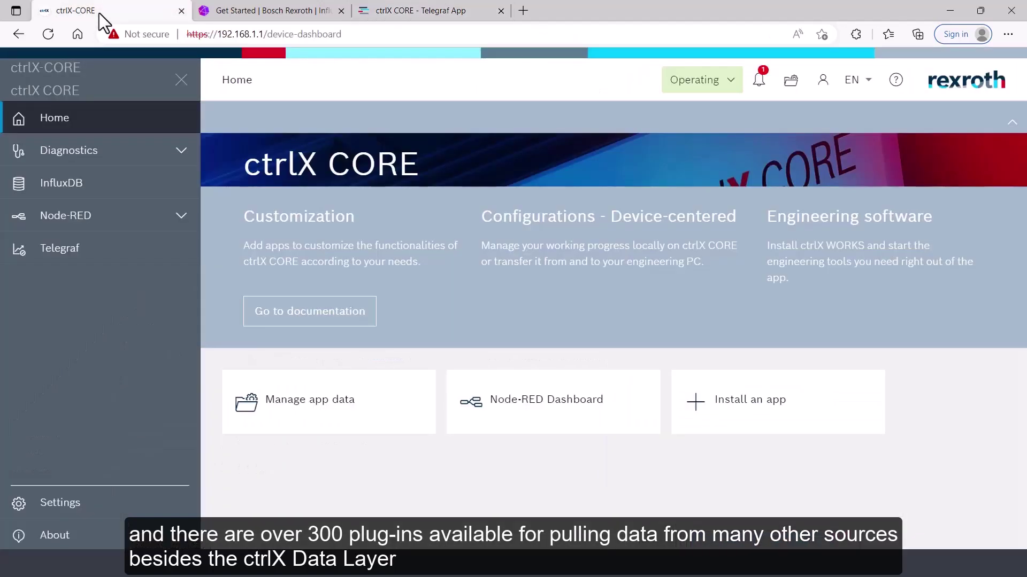
Add a Telegraf configuration named 'Local CORE Data Layer' from the demo template
left_click(87, 266)
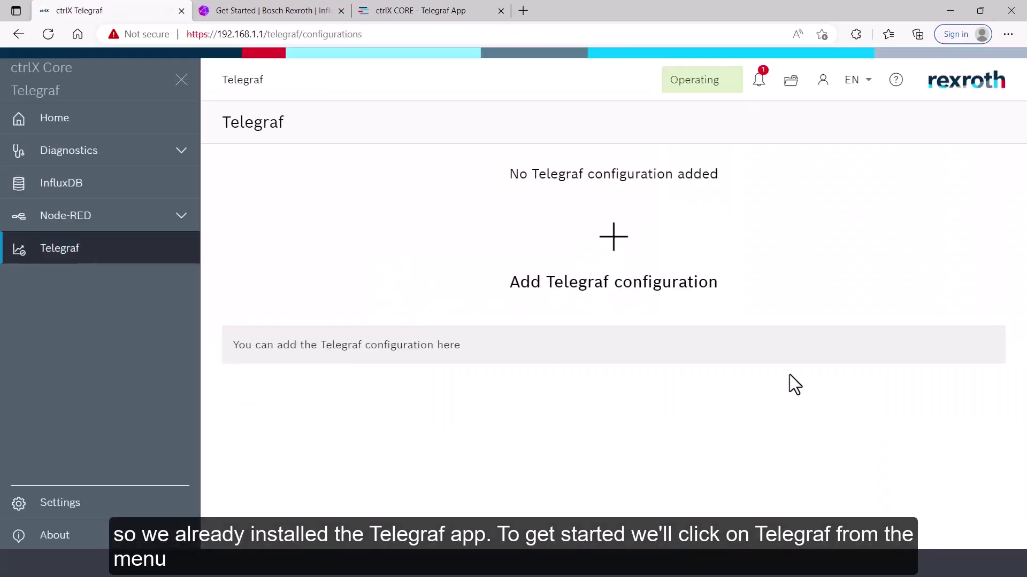
left_click(614, 251)
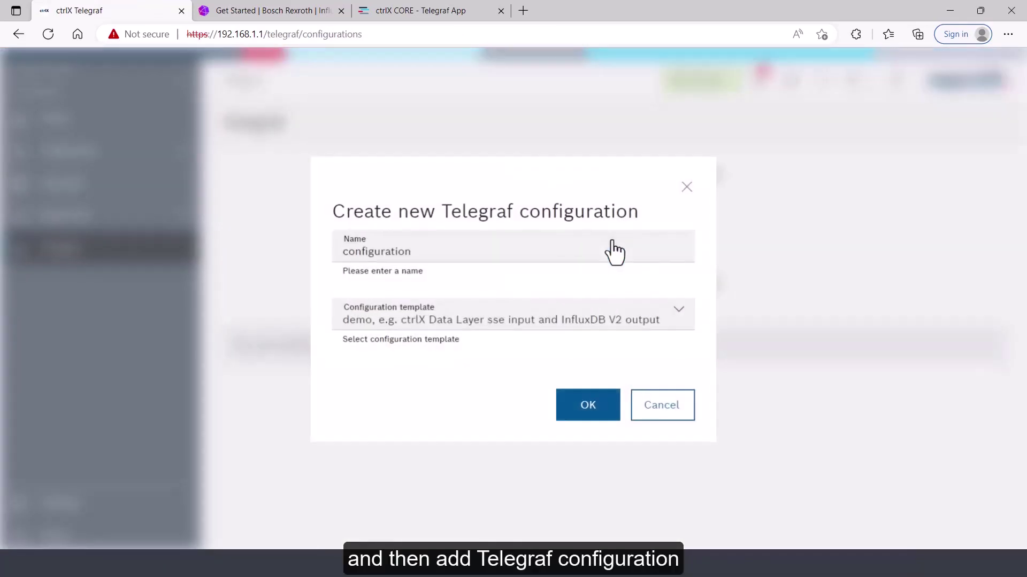
key("ctrl+a")
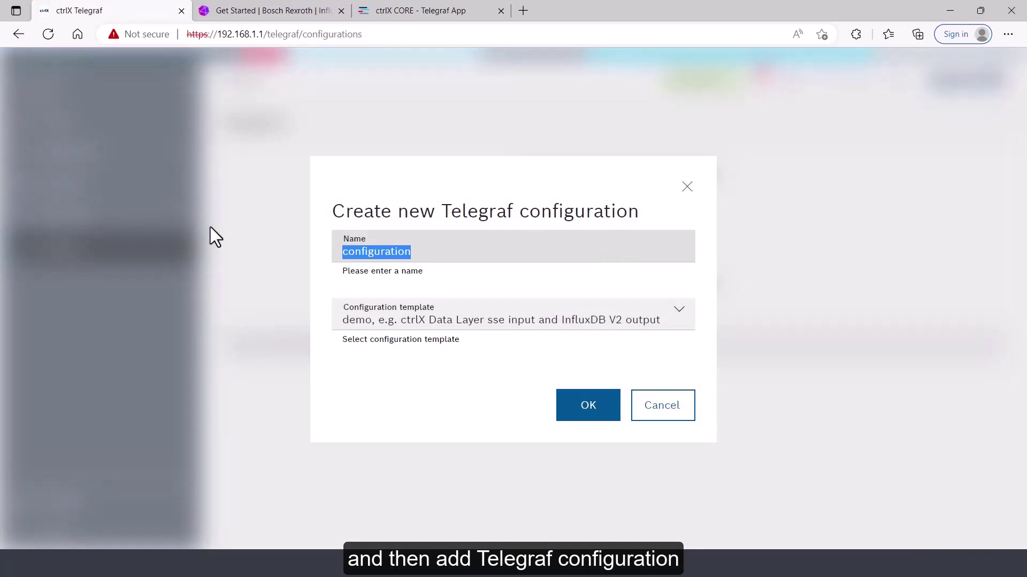
type("Local CORE Data LAyer")
key("BackSpace")
key("BackSpace")
key("BackSpace")
key("BackSpace")
type("ayer")
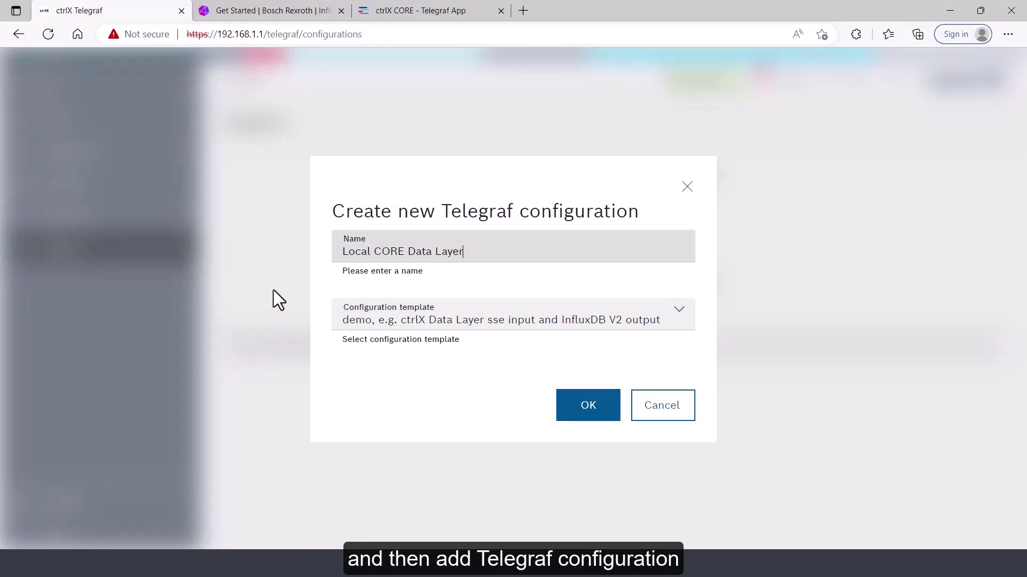
left_click(678, 319)
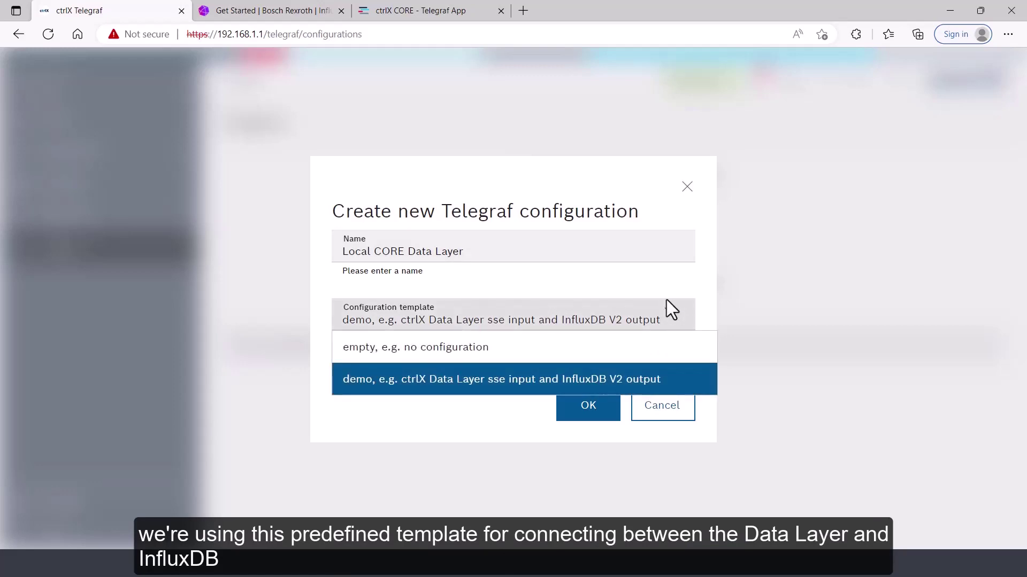
left_click(656, 290)
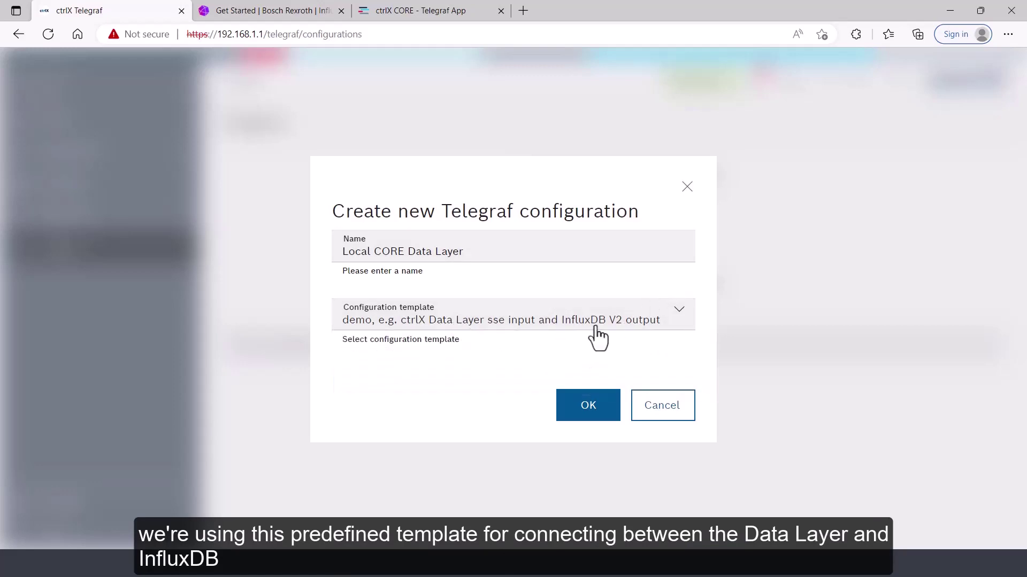
left_click(590, 410)
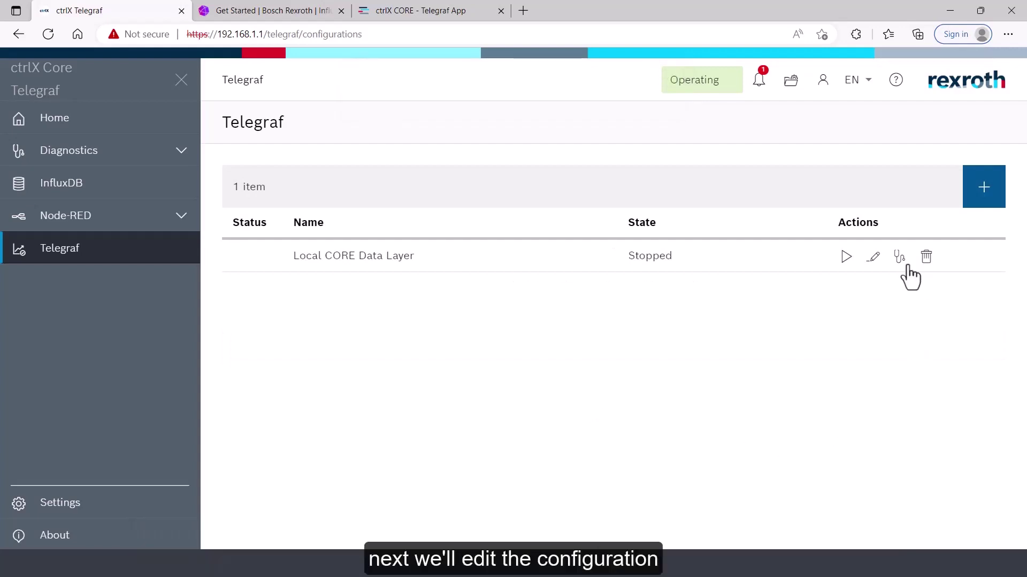
Open the Local CORE Data Layer configuration and review its outputs.influxdb_v2 block, then go to InfluxDB
left_click(875, 261)
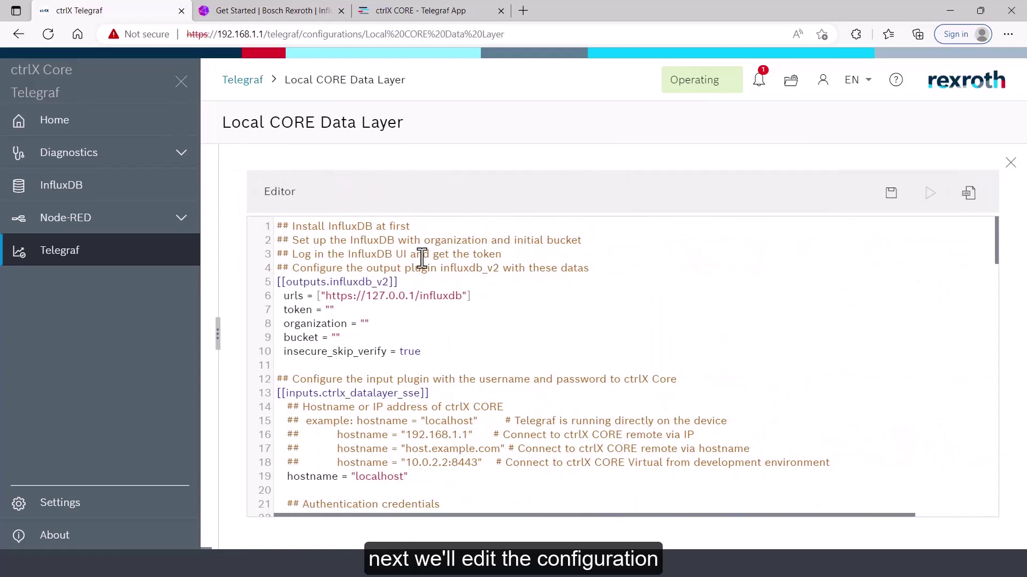
left_click_drag(278, 282, 454, 352)
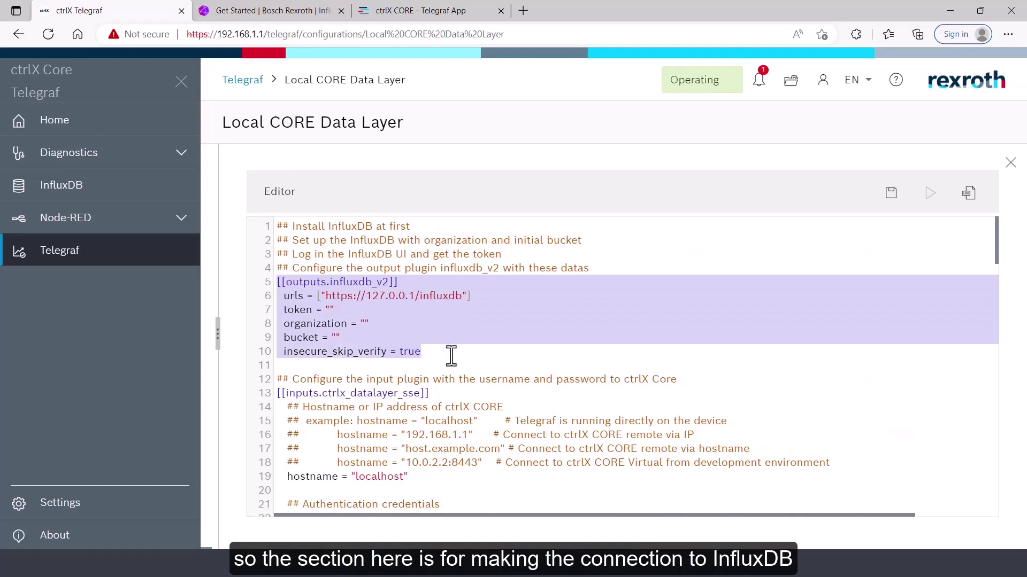
left_click(454, 352)
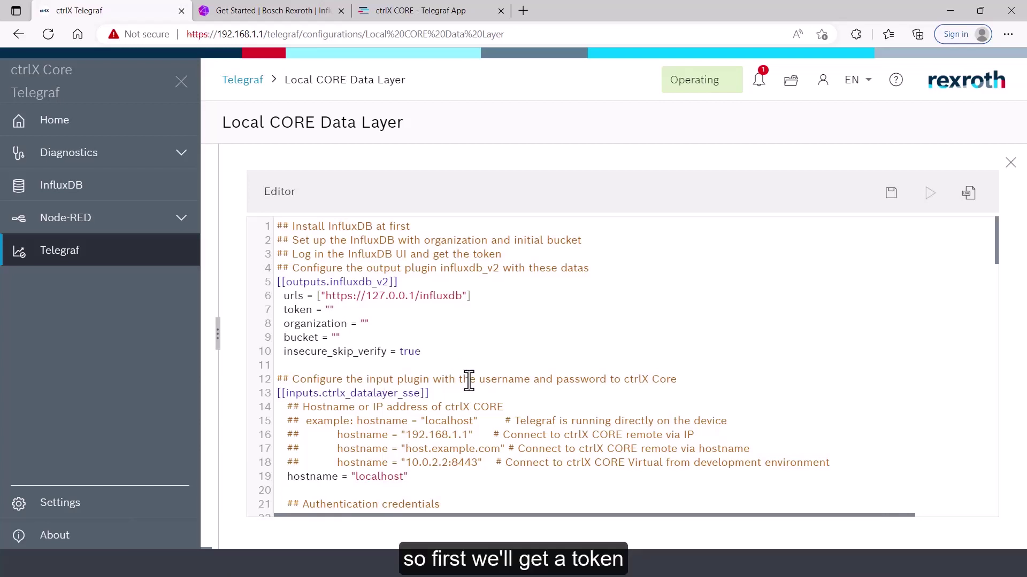
left_click(306, 13)
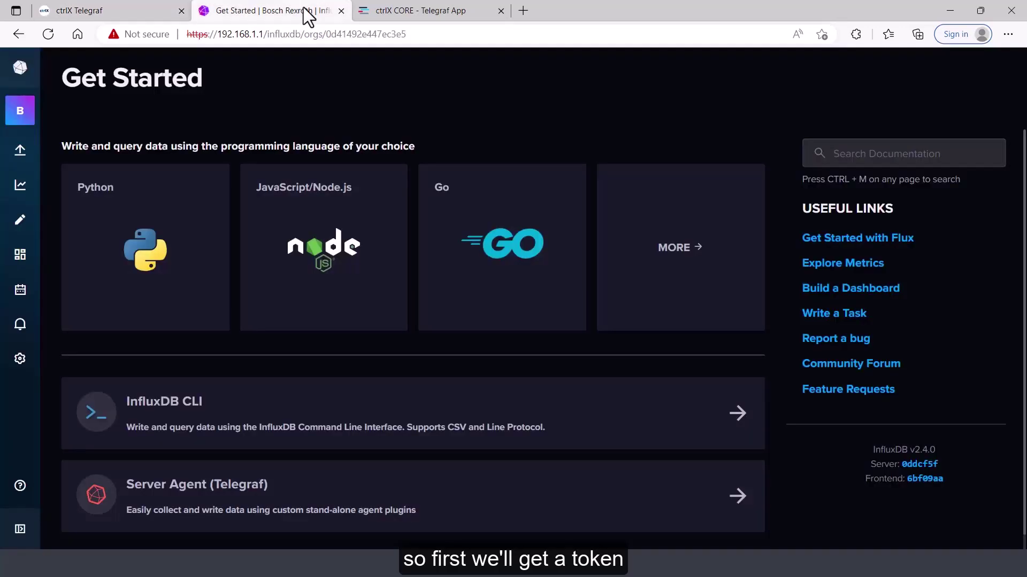
Generate an all-access API token described 'Telegraf Token' and copy it to the clipboard
mouse_move(20, 150)
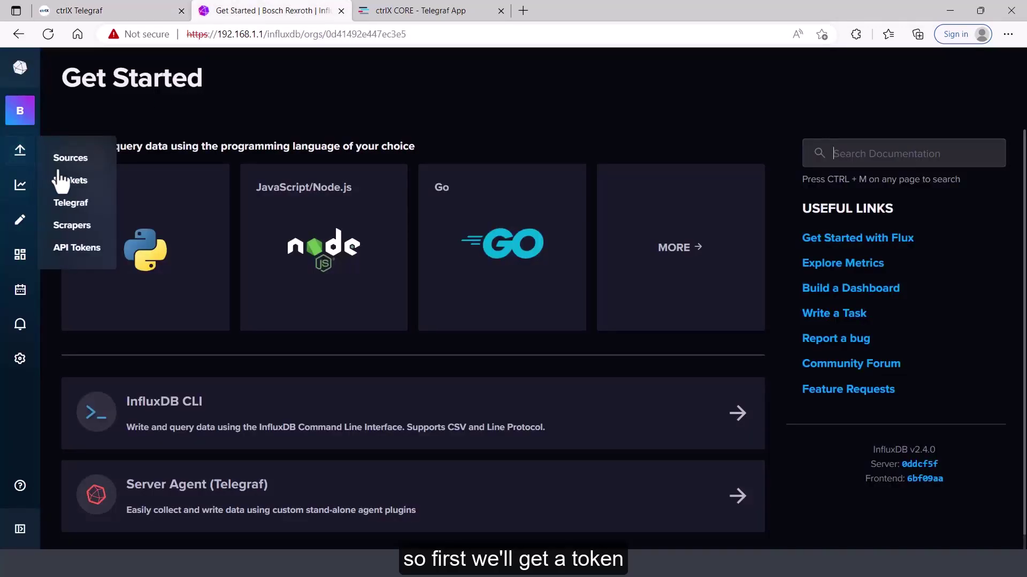
left_click(76, 248)
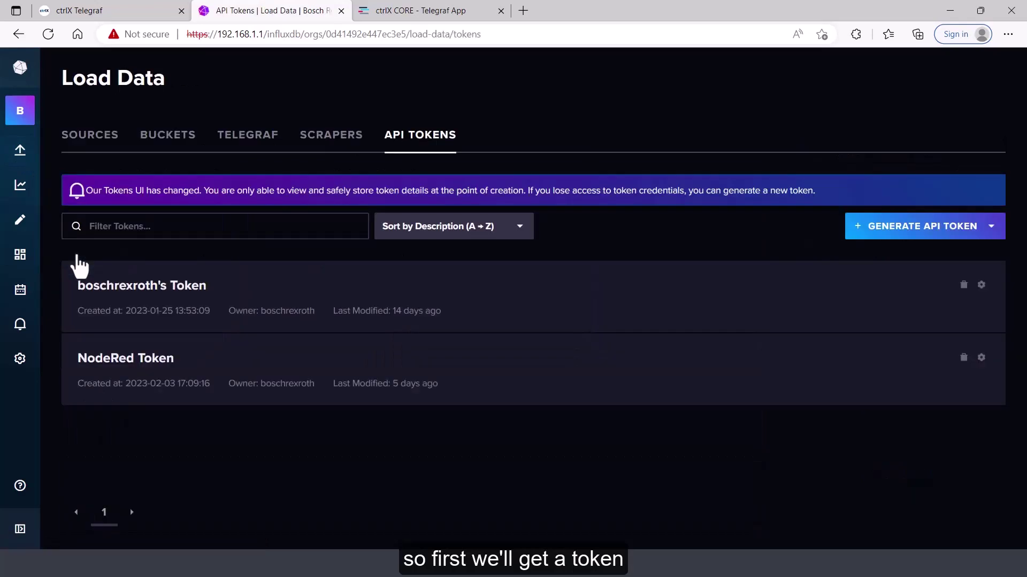
left_click(930, 235)
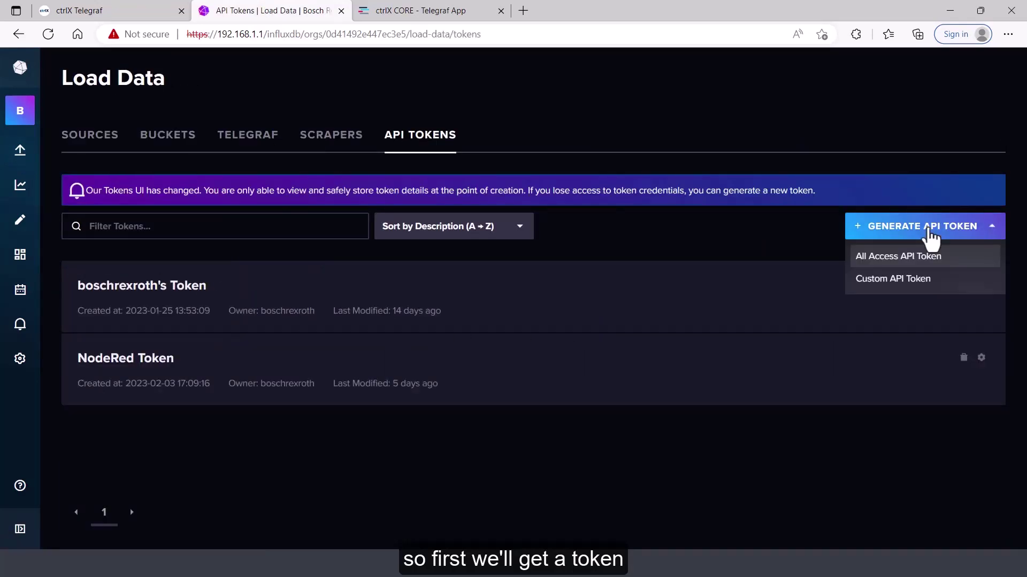
left_click(904, 259)
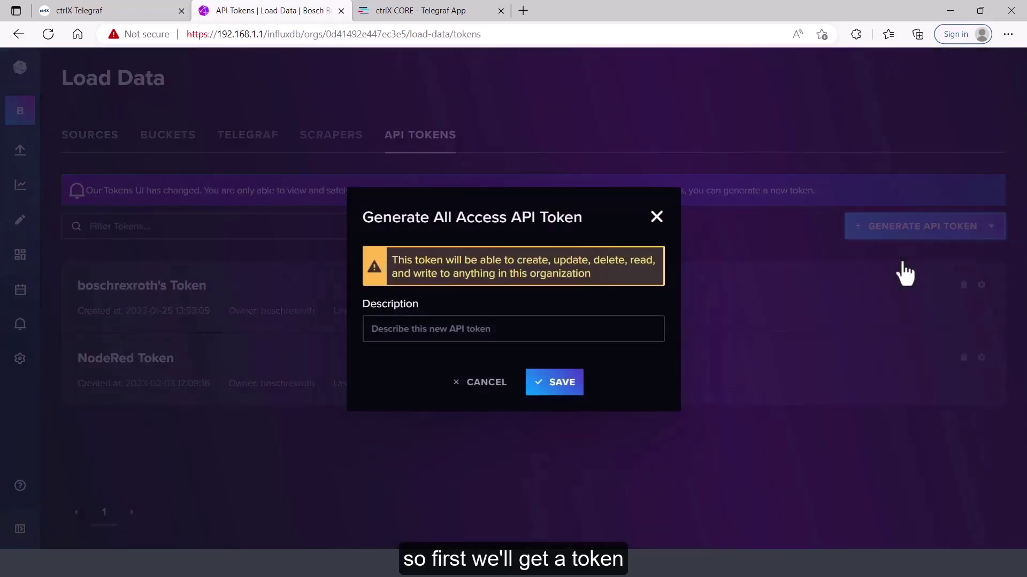
left_click(485, 325)
type("Telegraf Token")
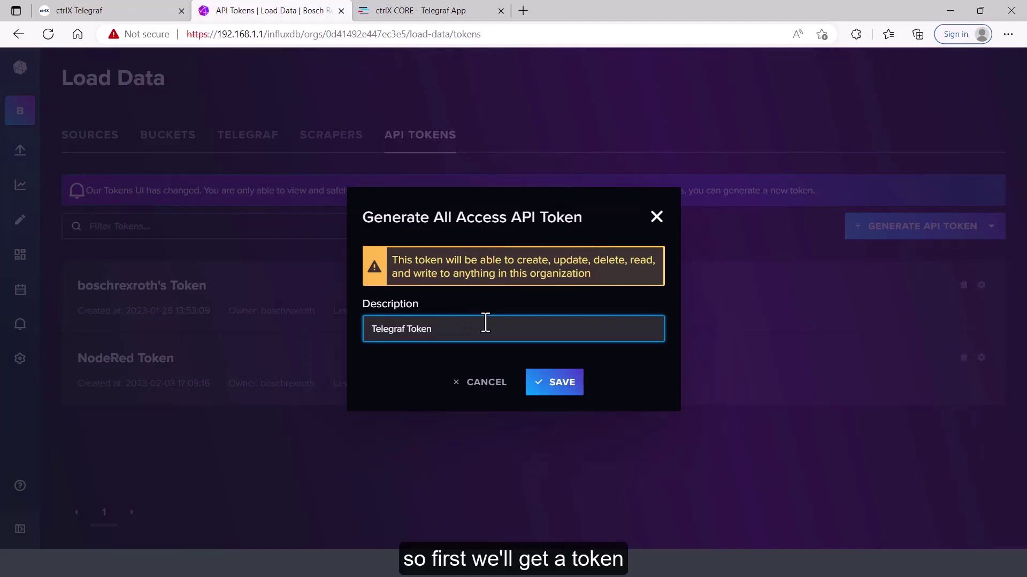
left_click(568, 389)
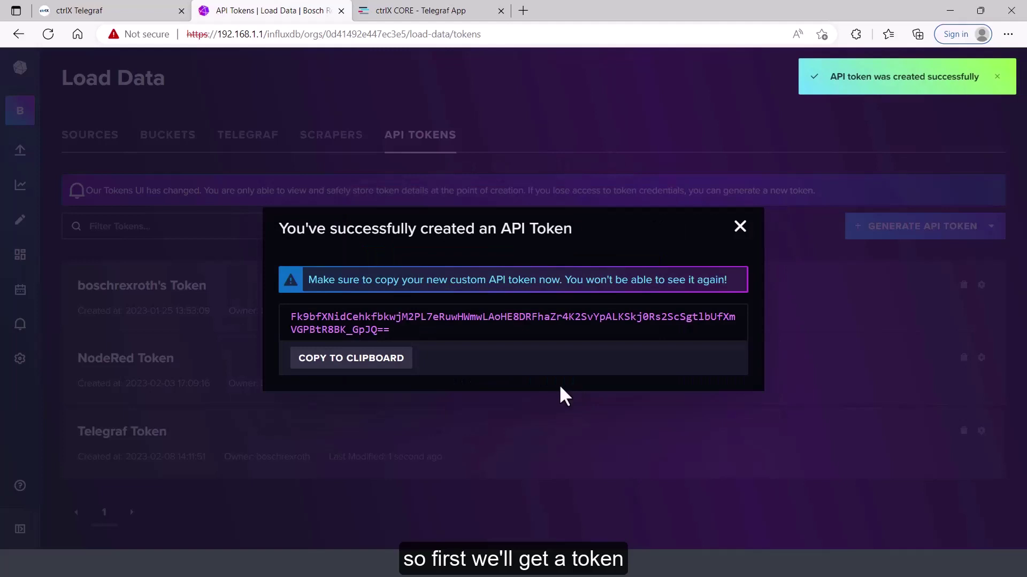
left_click(330, 360)
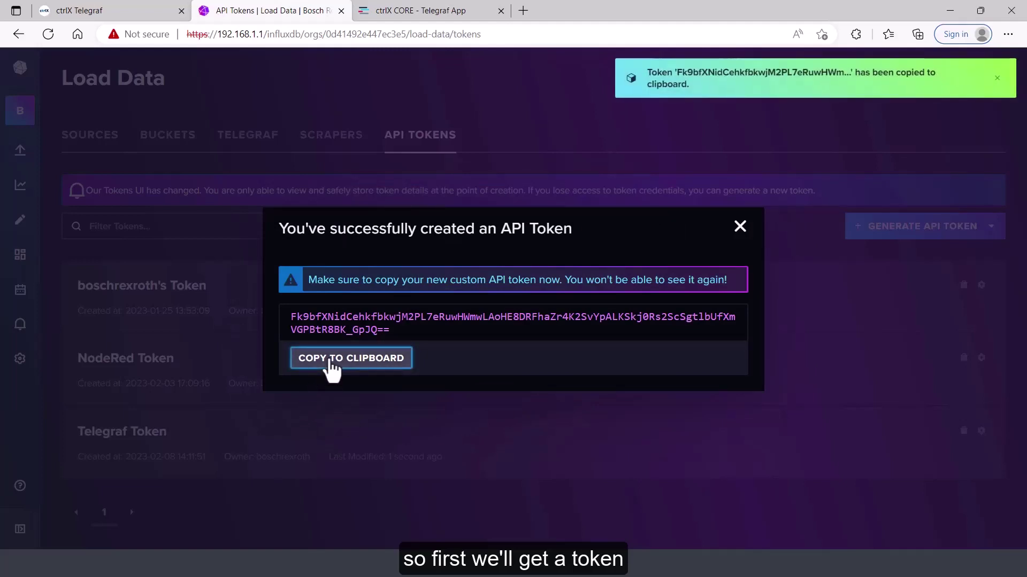
left_click(740, 228)
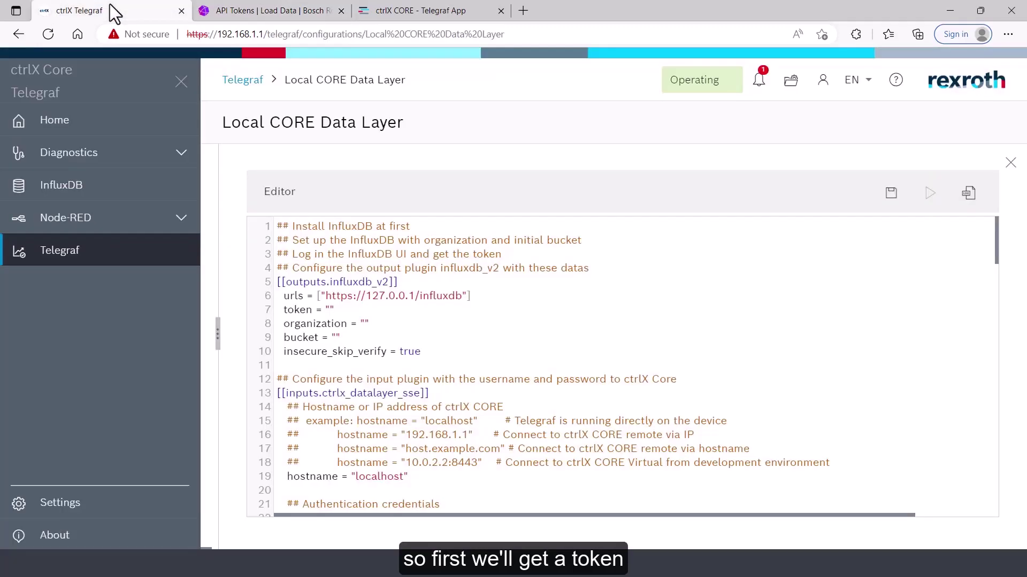
Paste the API token into line 7 and set the organization to 'Bosch Rexroth'
left_click(331, 310)
key("ctrl+v")
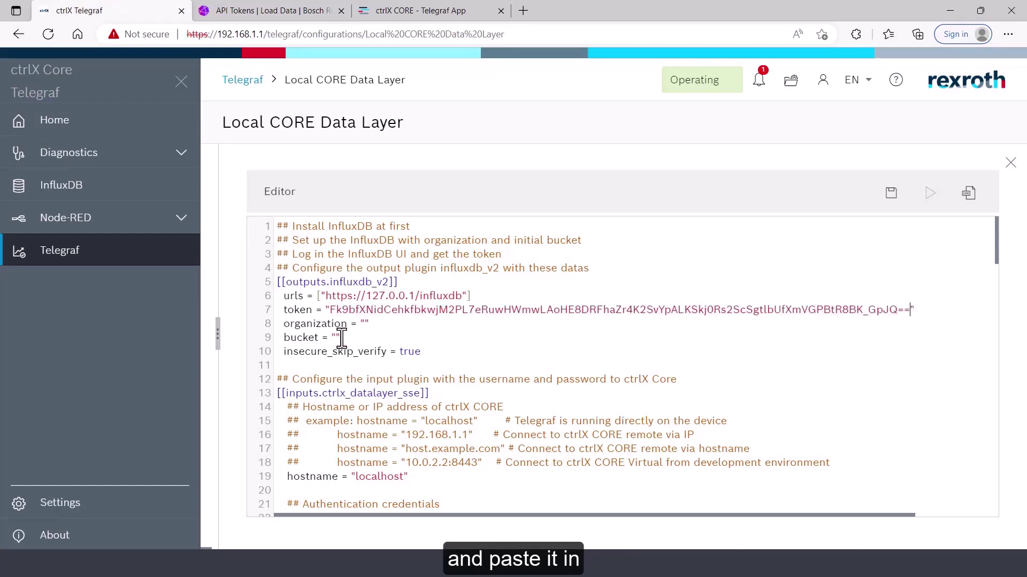
left_click(365, 324)
type("Bosch Rexr")
key("BackSpace")
key("BackSpace")
key("BackSpace")
type("exroth")
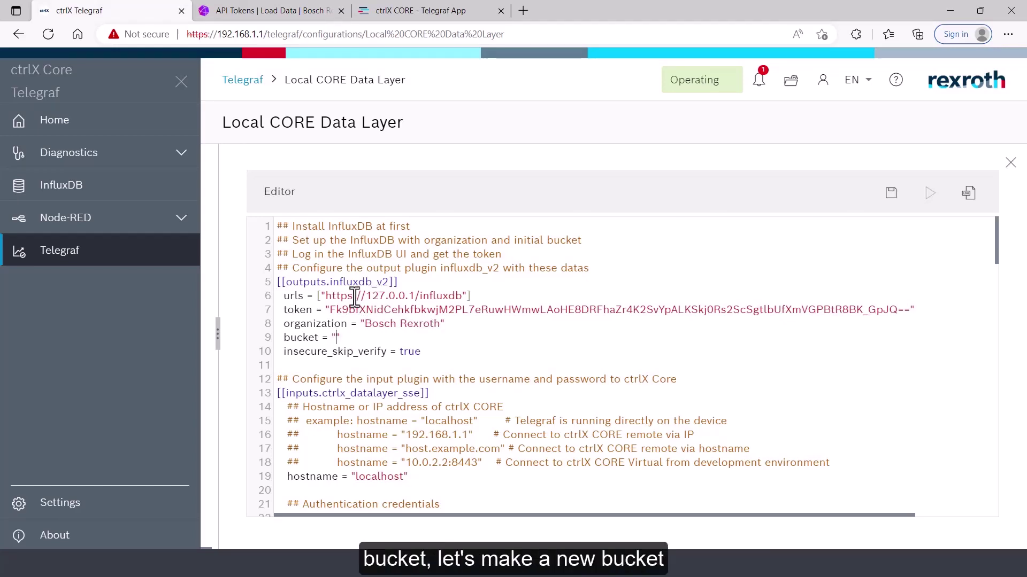
left_click(284, 9)
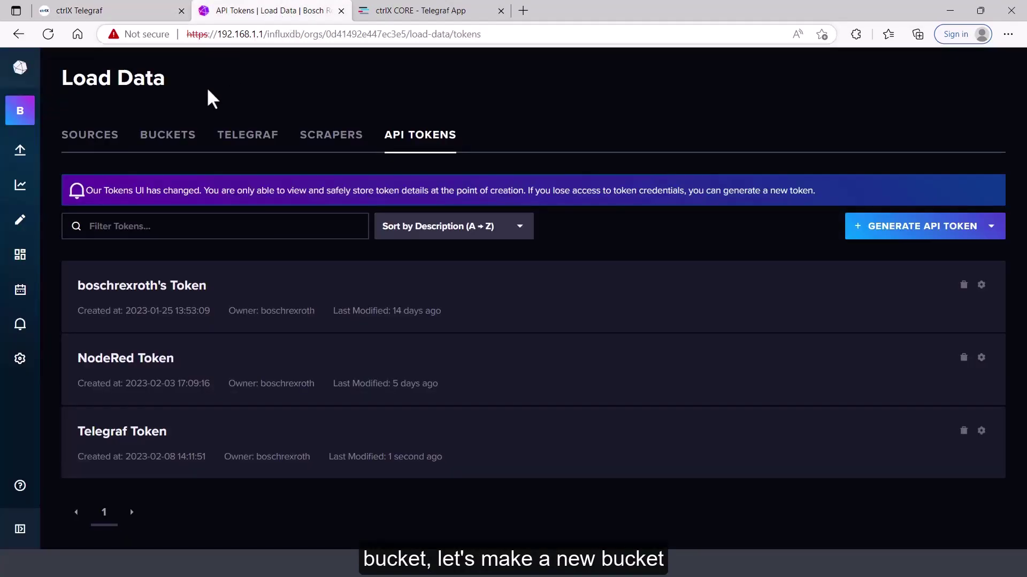
Create an InfluxDB bucket named ctrlX_Telegraf with Forever retention
left_click(161, 153)
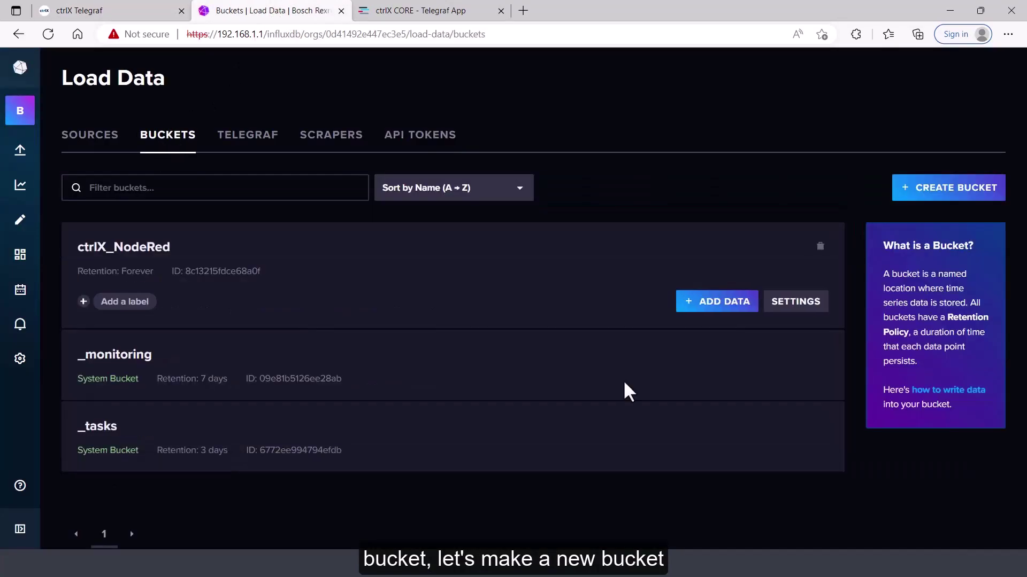
left_click(951, 188)
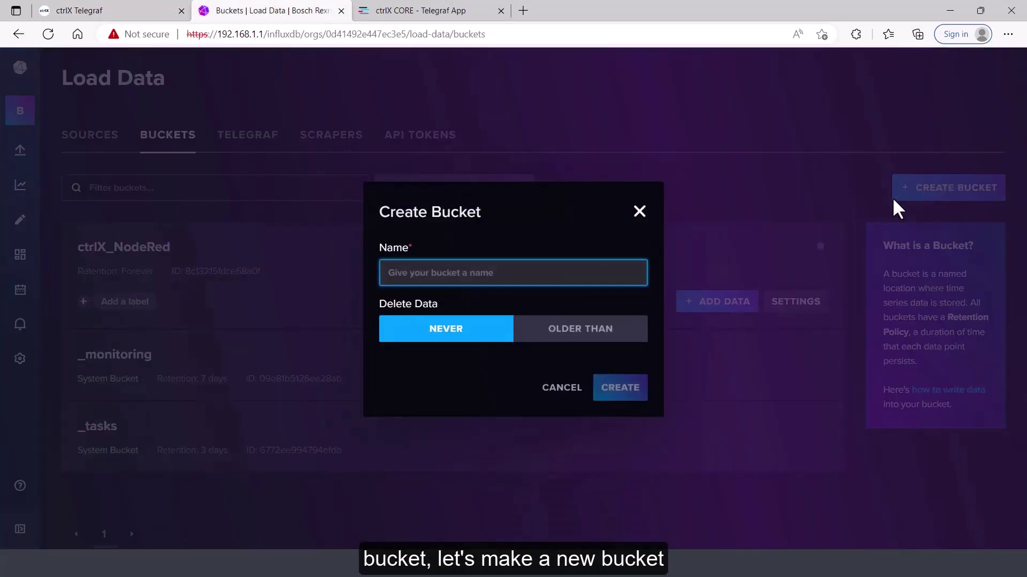
type("c")
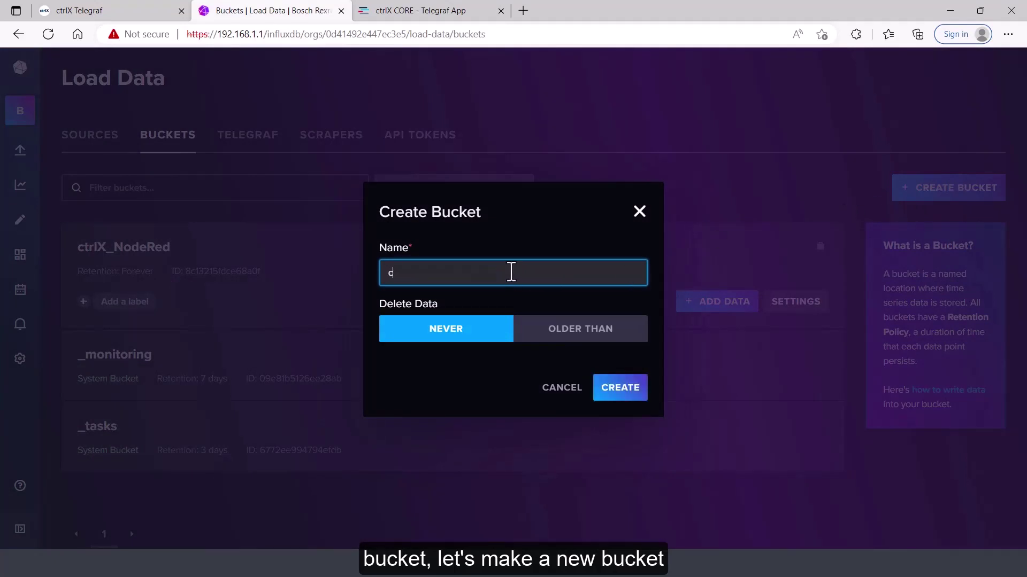
type("trlX_Telegraf")
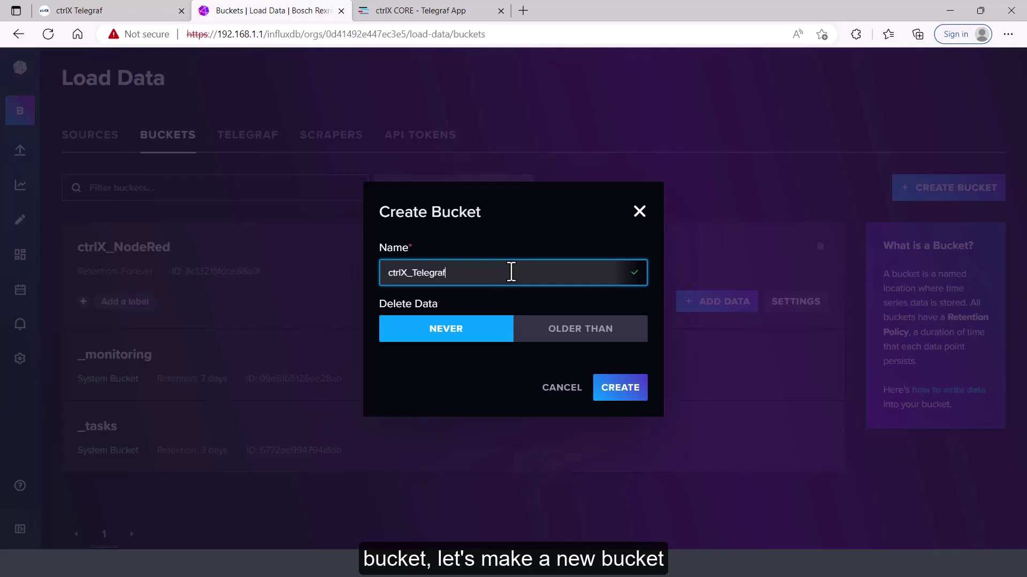
left_click(628, 396)
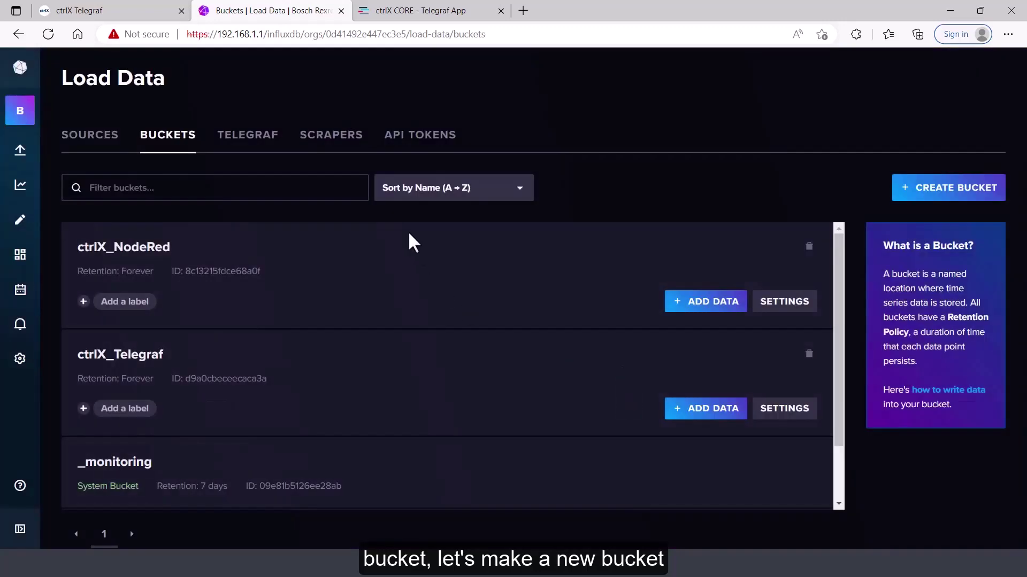
Enter ctrlX_Telegraf as the output bucket in the Telegraf configuration
left_click(114, 14)
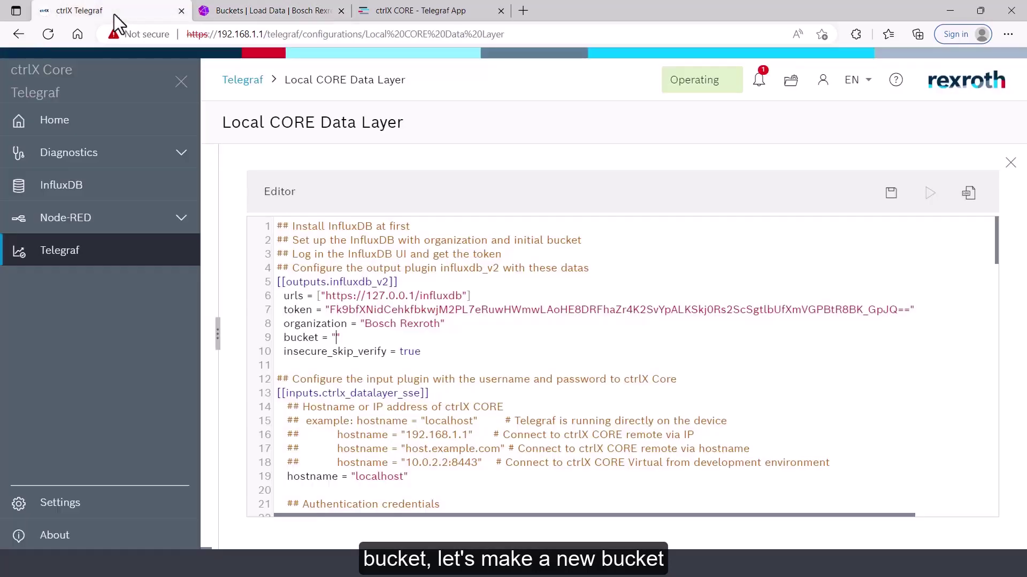
type("ctrlX_Telegraf")
left_click(478, 357)
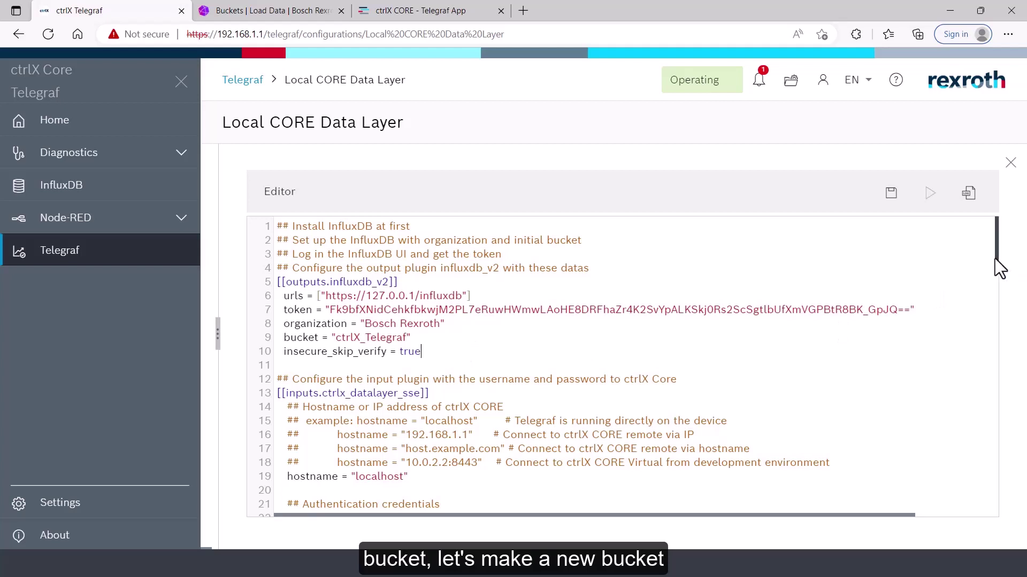
Re-enter the device password and scroll down to the data layer subscription nodes list
left_click_drag(996, 258, 1002, 273)
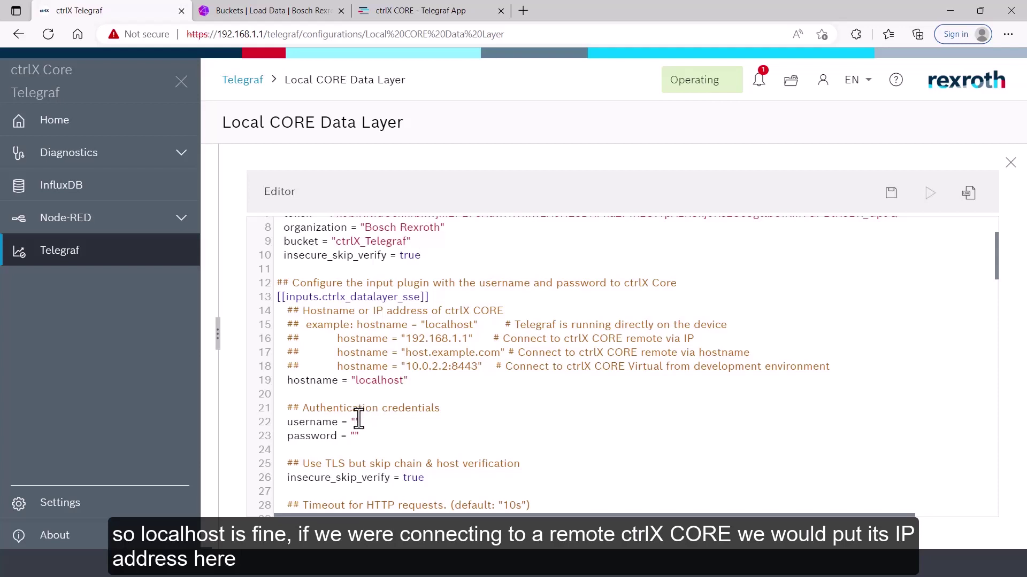
type("boschrexroth")
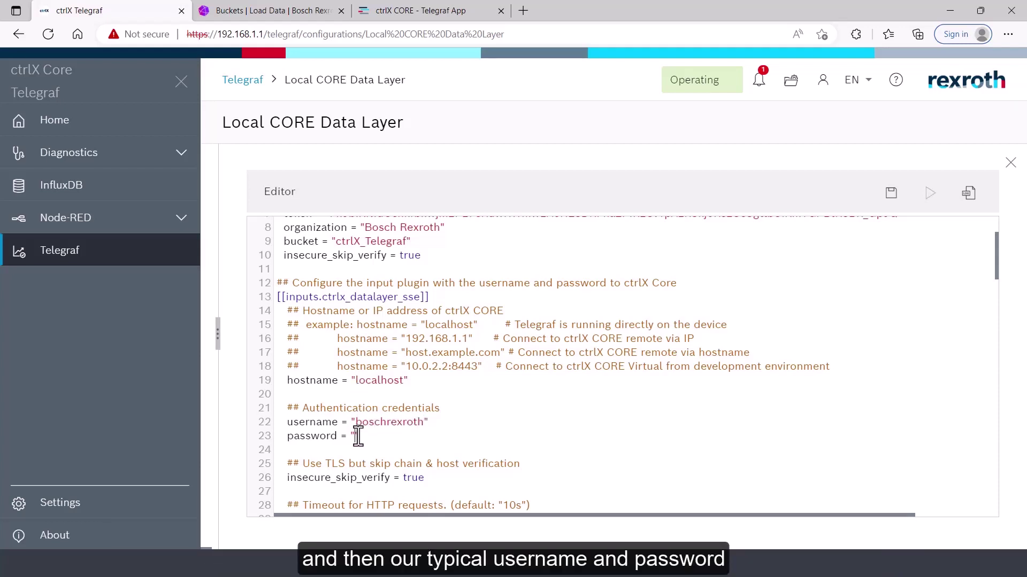
type("boschrexroth")
left_click_drag(996, 274, 1016, 333)
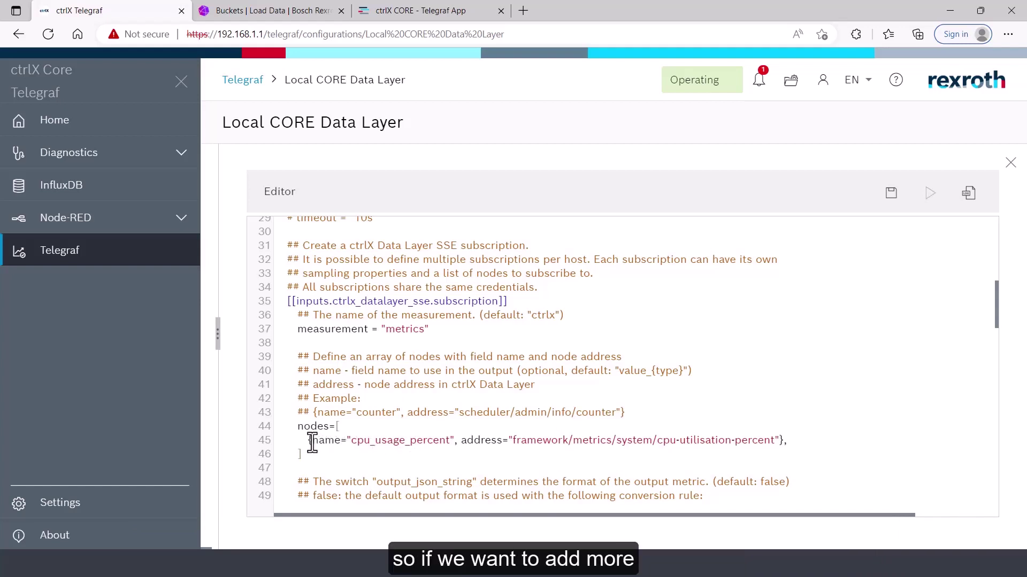
Duplicate the cpu_usage_percent node entry, adding a comma after the first one
left_click_drag(312, 442, 786, 442)
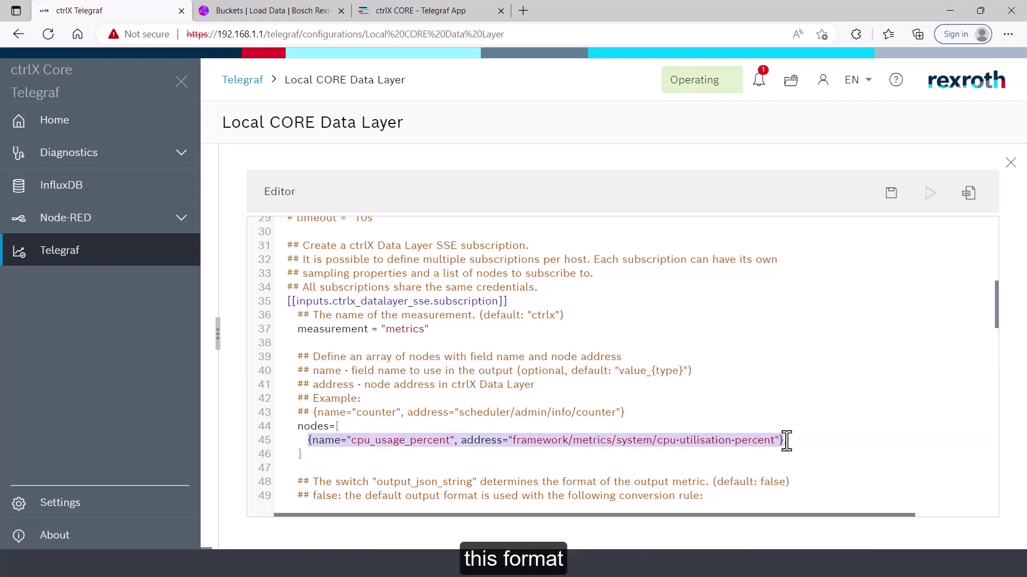
left_click(791, 441)
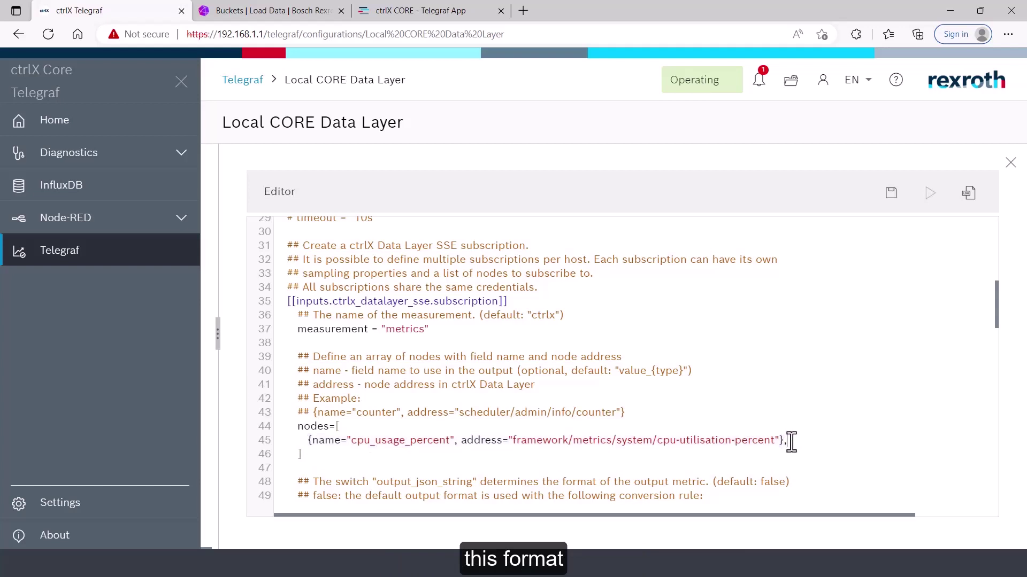
type(",")
key("Return")
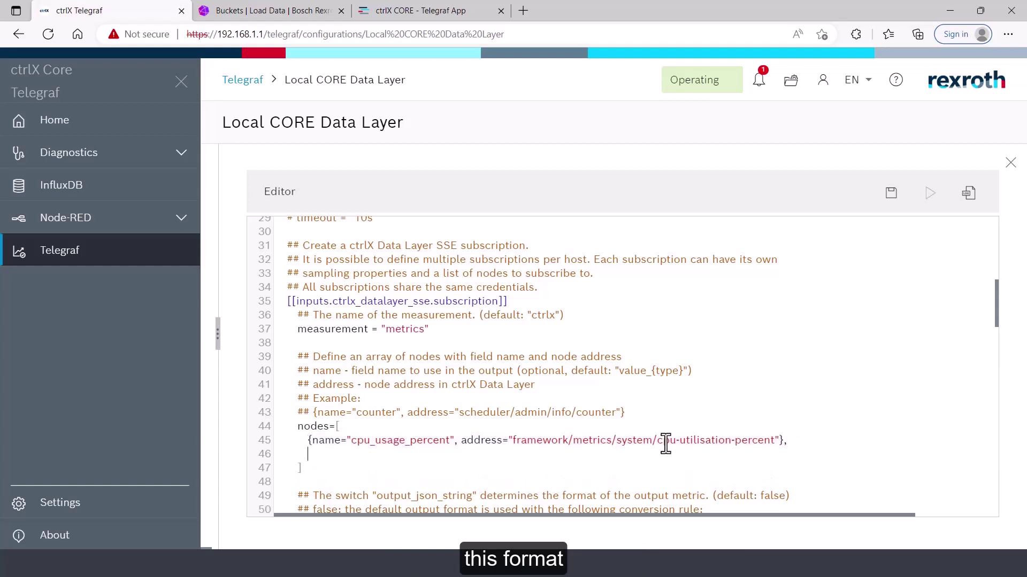
key("ctrl+v")
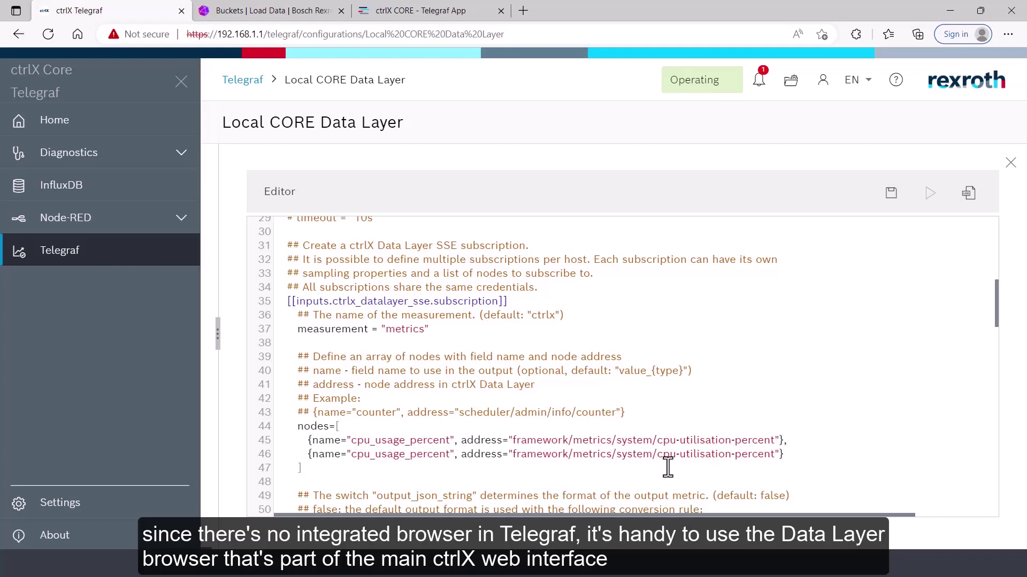
Open the ctrlX CORE web interface at 192.168.1.1 in a new tab and log in
left_click(527, 9)
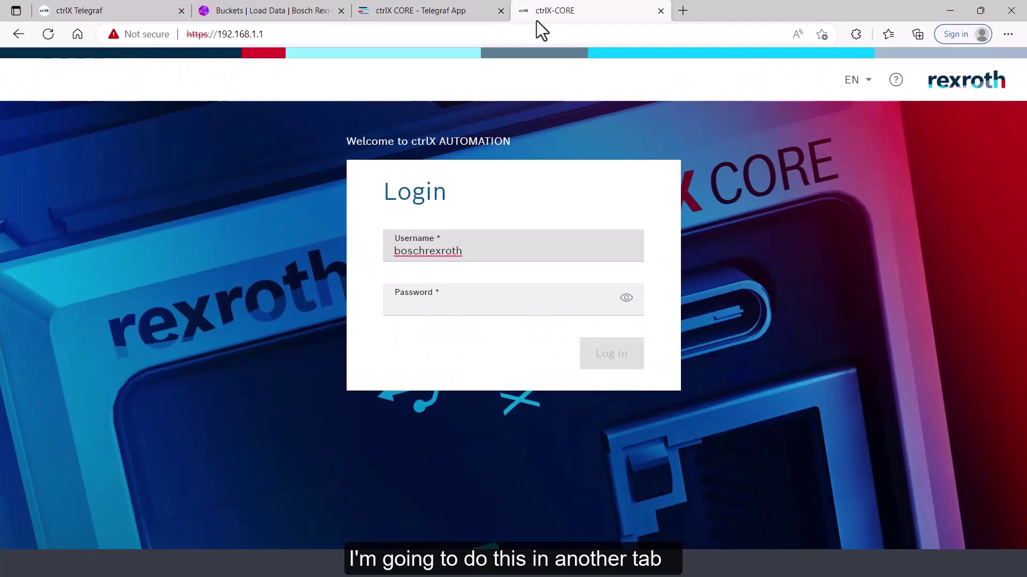
left_click_drag(502, 250, 351, 256)
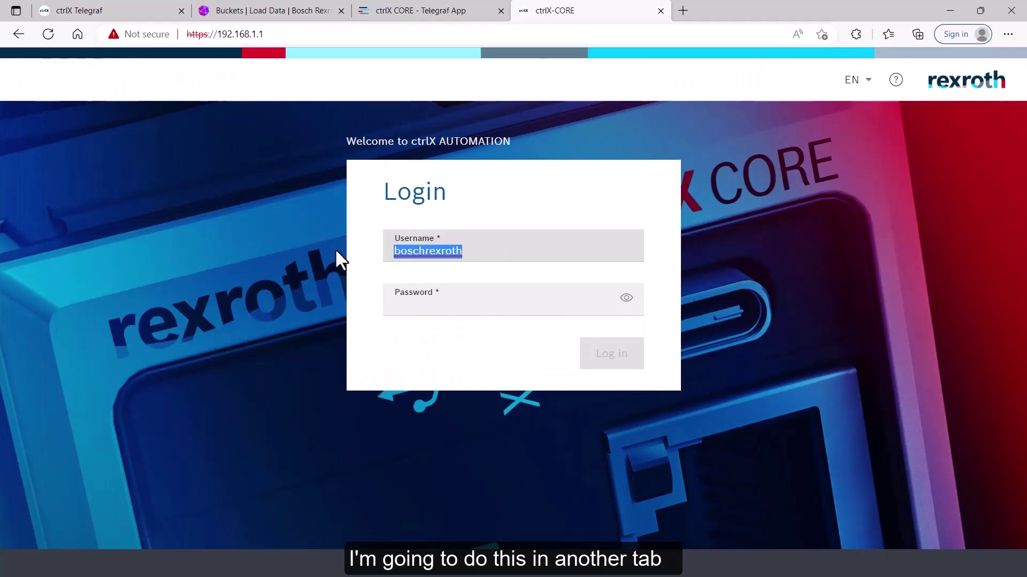
left_click(418, 302)
type("boschrexroth")
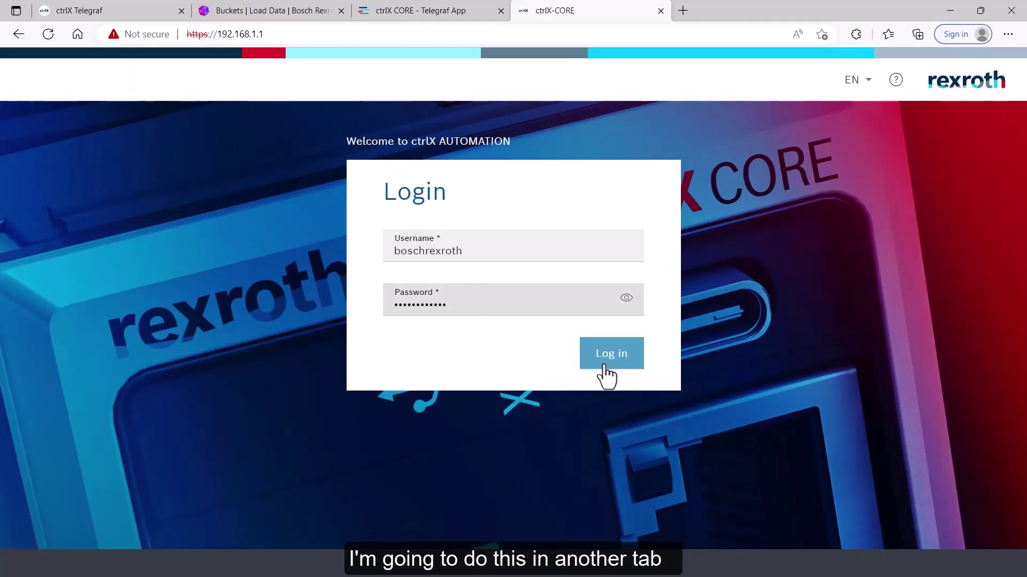
left_click(607, 369)
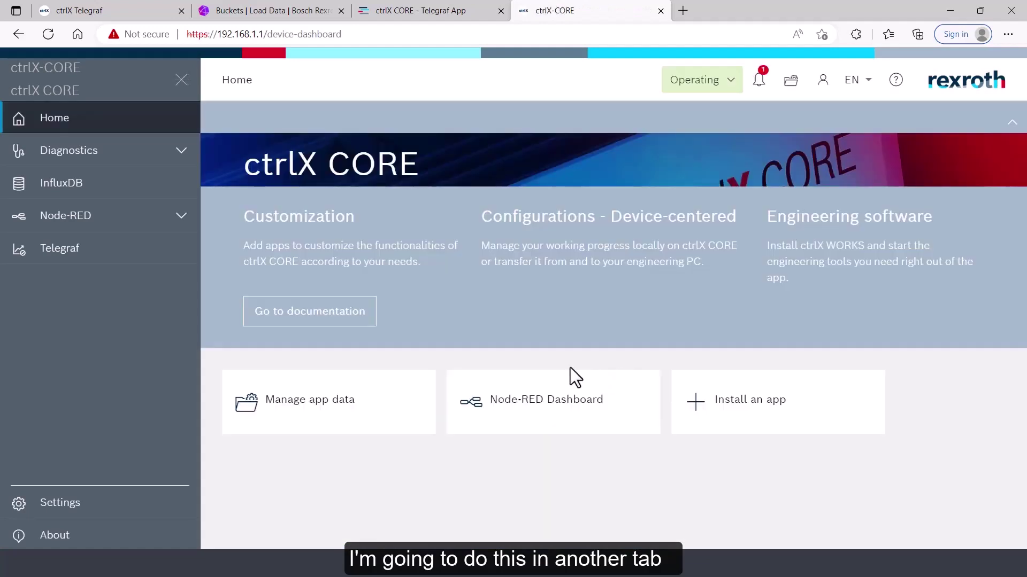
In the Data Layer browser, copy the path of framework > metrics > system > memused-mb
left_click(52, 512)
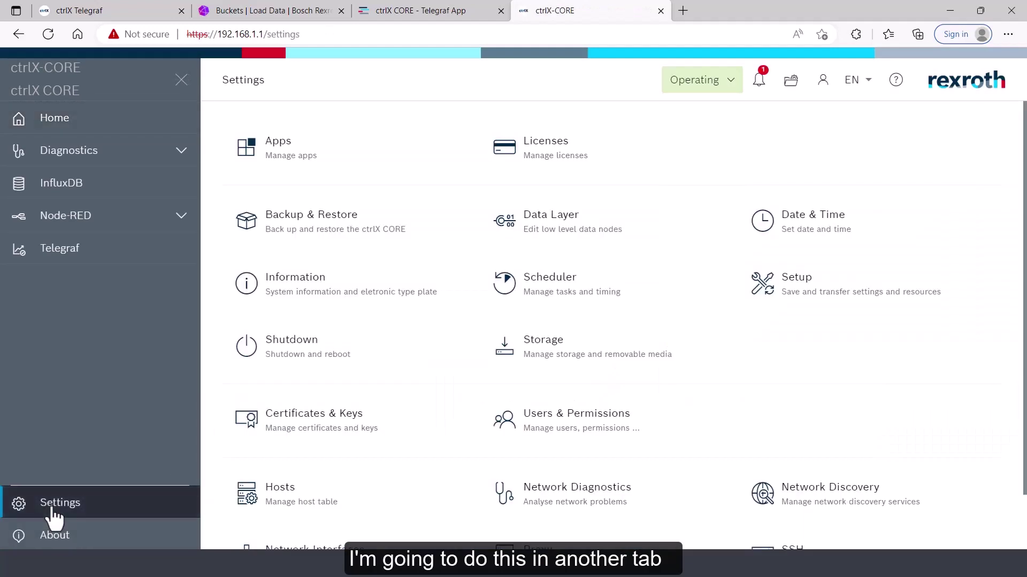
left_click(542, 229)
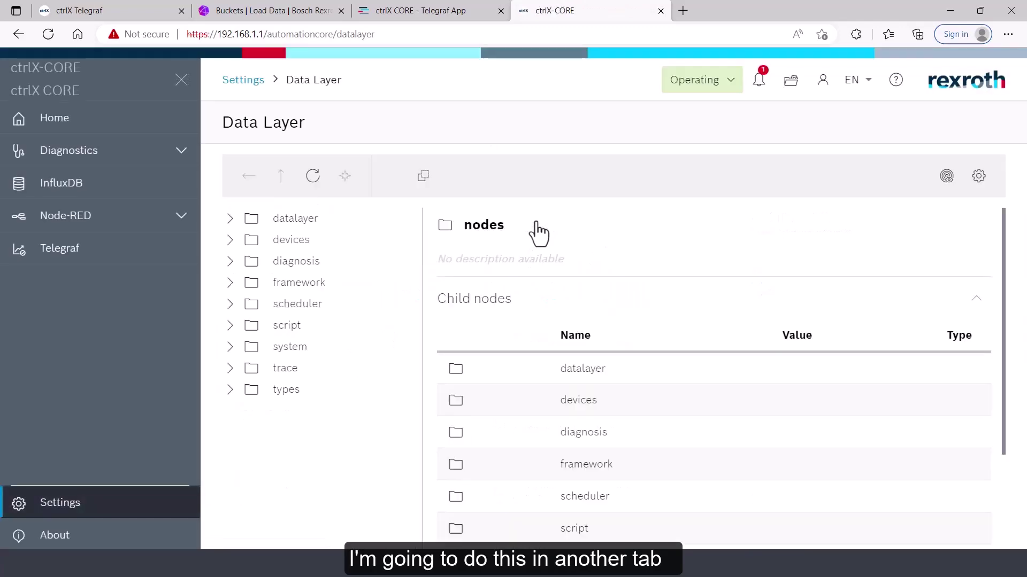
left_click(229, 288)
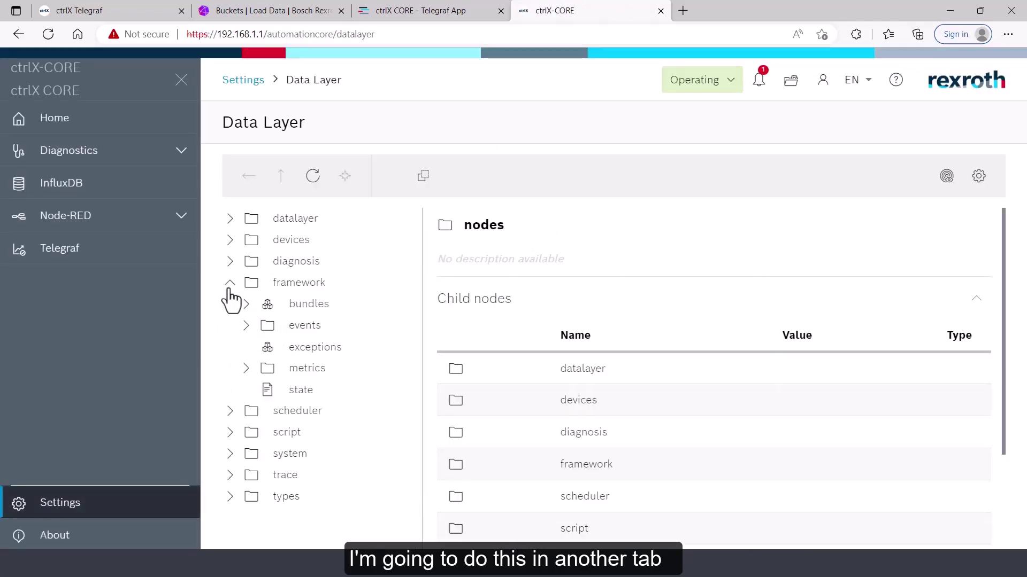
left_click(246, 369)
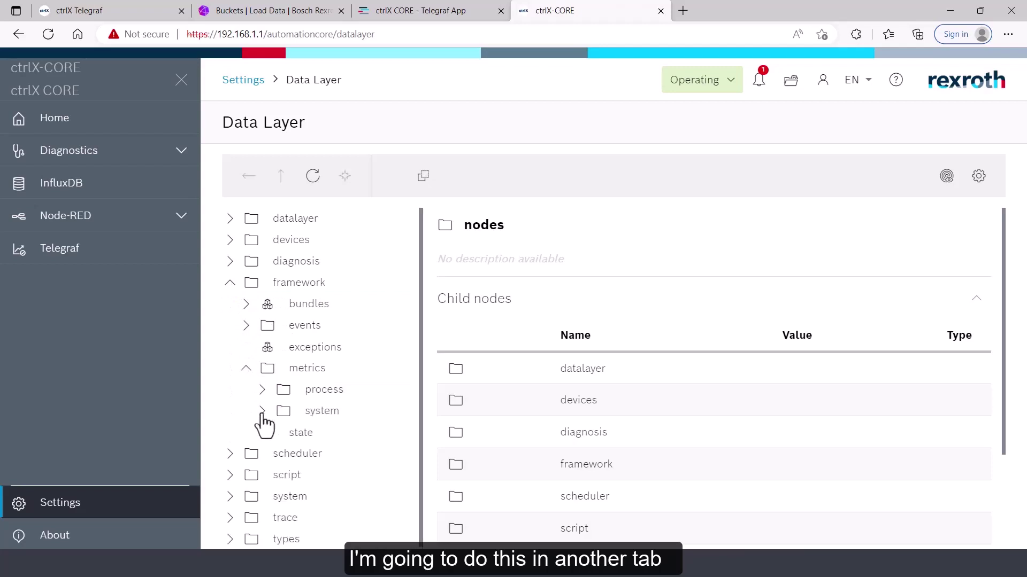
left_click(262, 412)
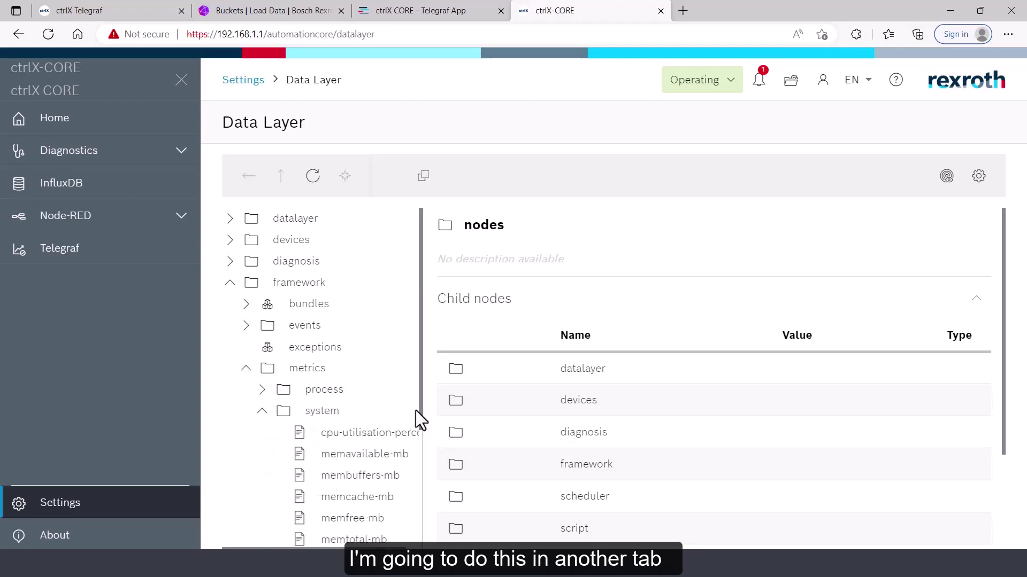
left_click_drag(422, 409, 420, 467)
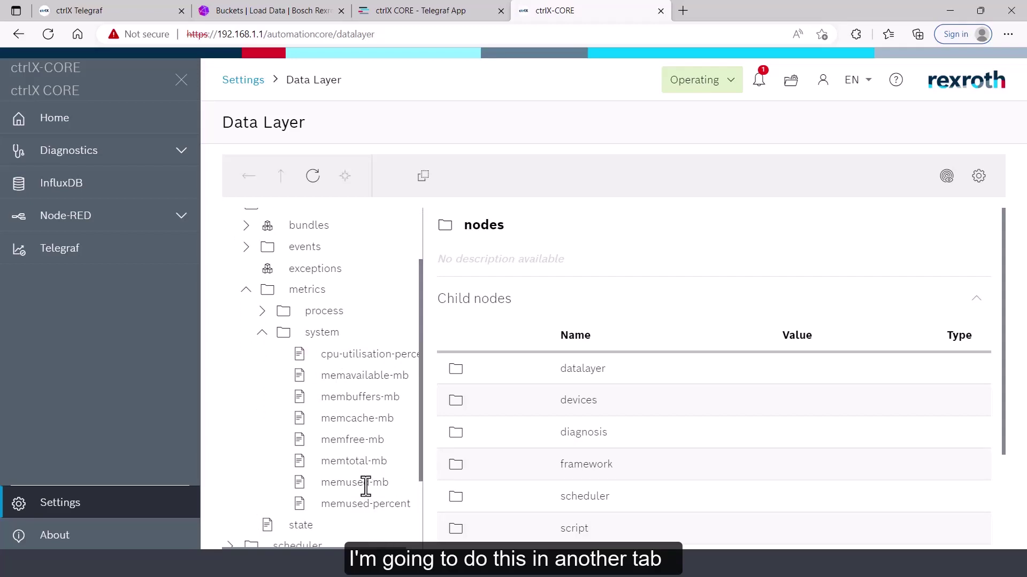
left_click(365, 484)
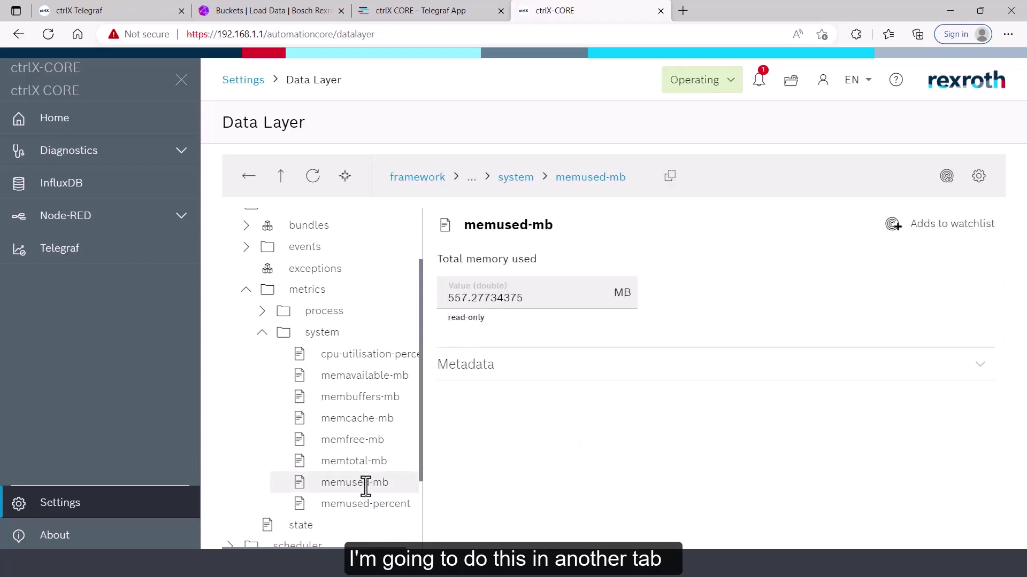
left_click(670, 177)
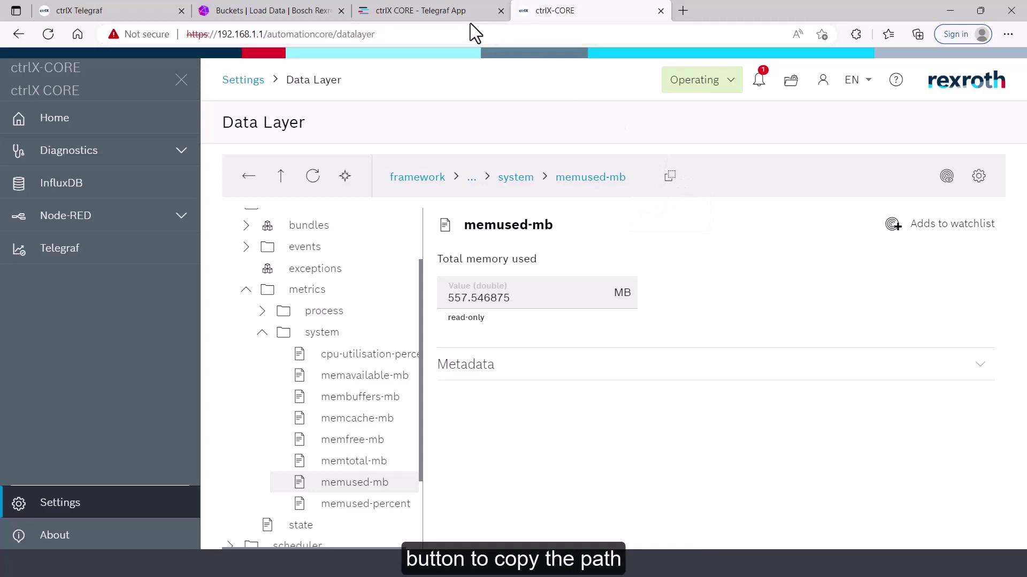
Set the second node's address to framework/metrics/system/memused-mb and rename it mem_used_mb
left_click(144, 9)
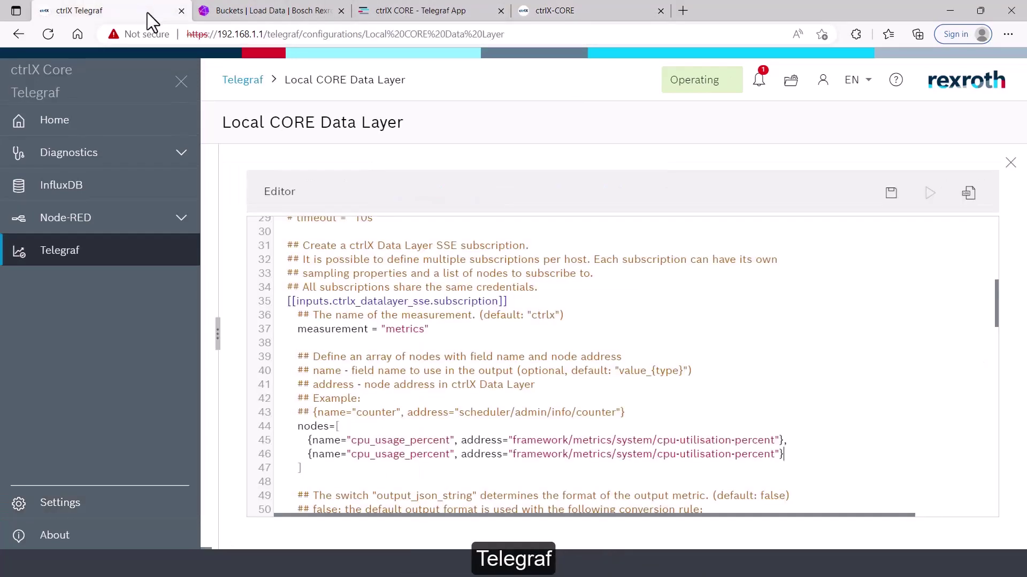
left_click_drag(513, 454, 778, 459)
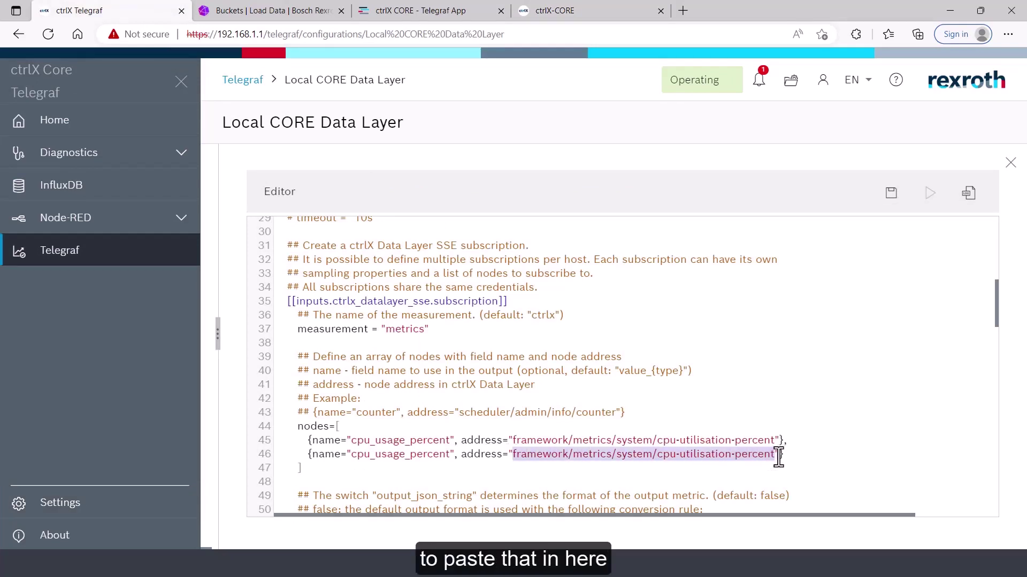
key("ctrl+v")
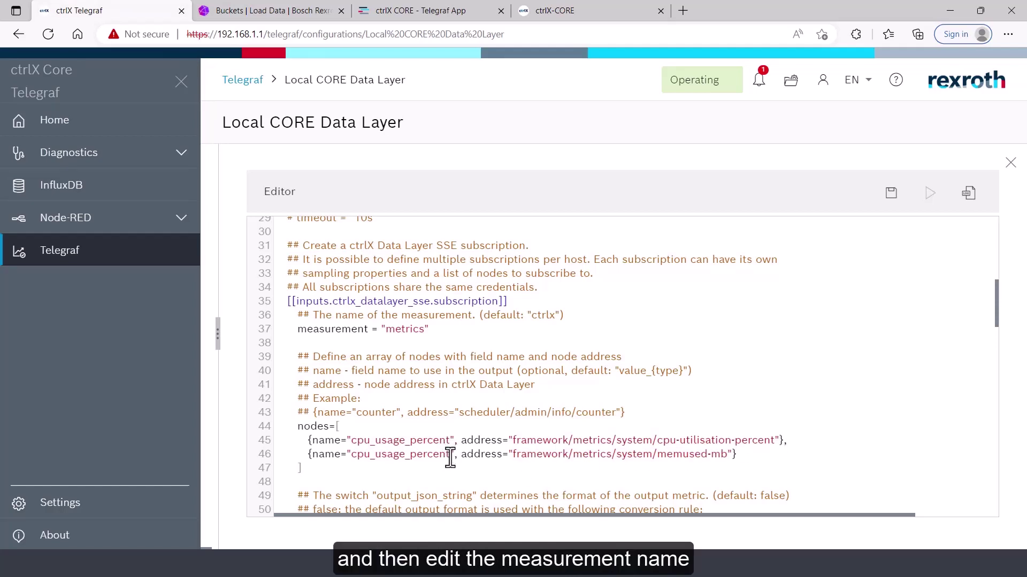
left_click_drag(450, 456, 352, 457)
type("memused")
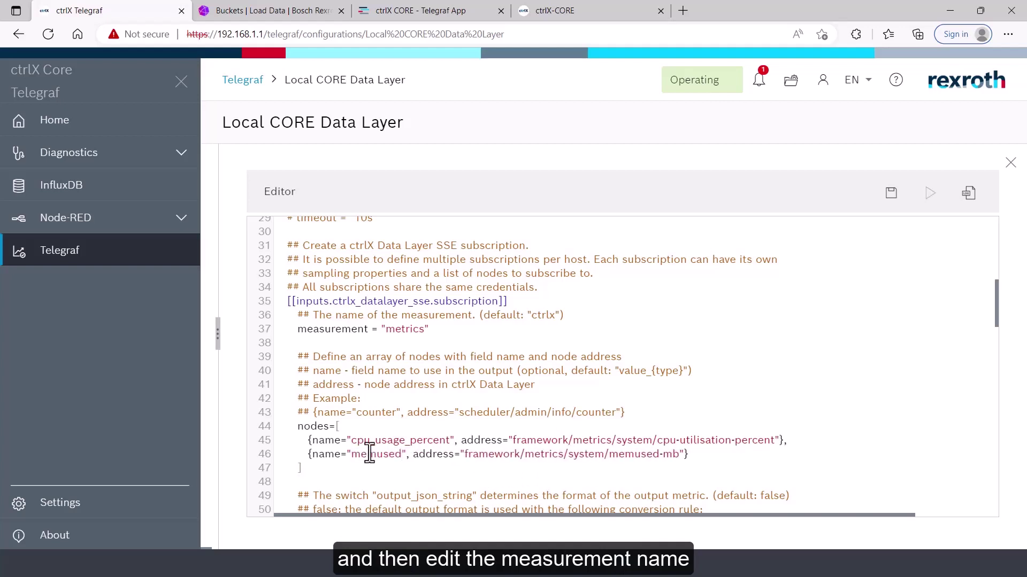
type("_")
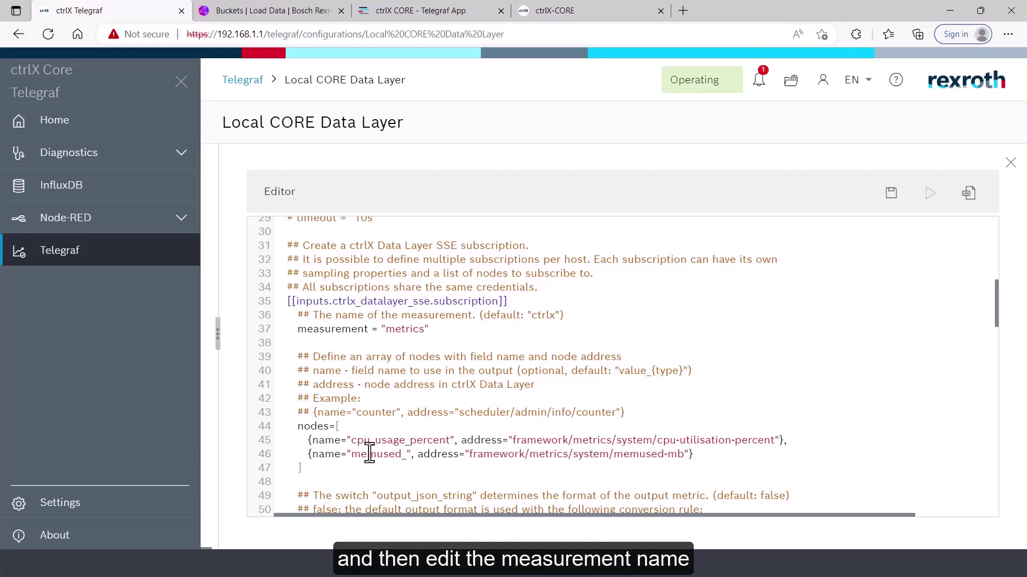
type("mb")
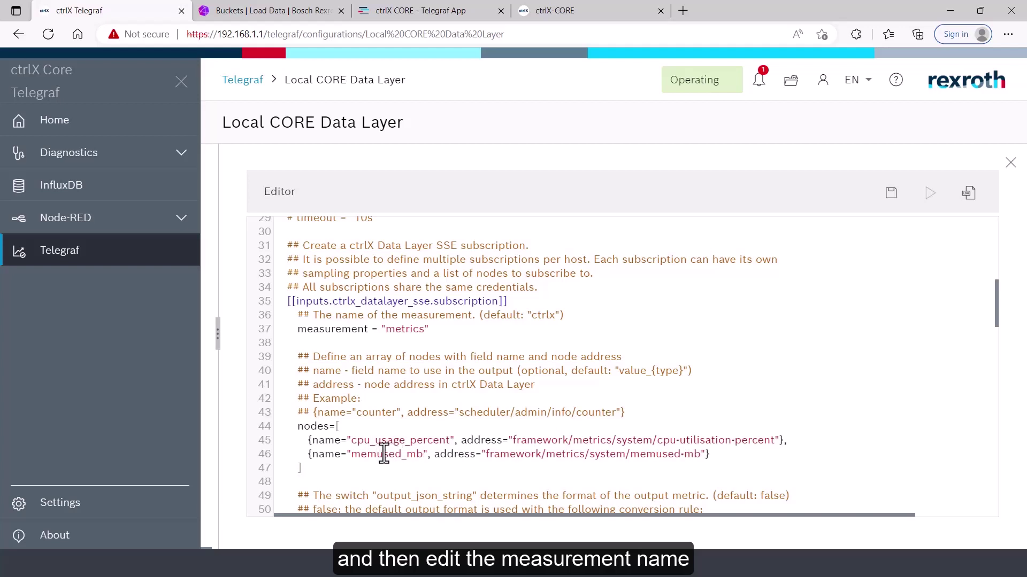
left_click(383, 454)
type("_")
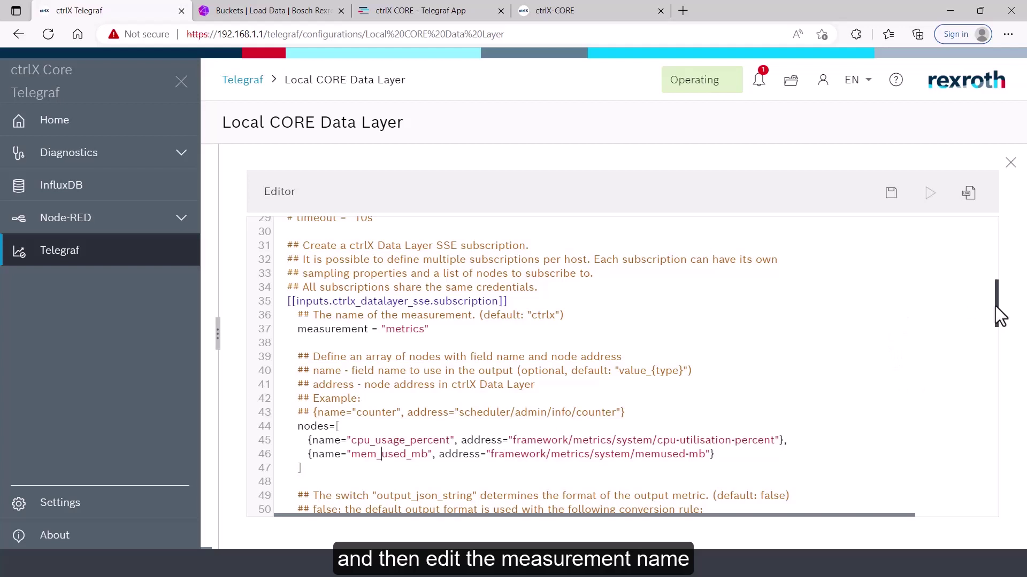
left_click_drag(996, 306, 1024, 436)
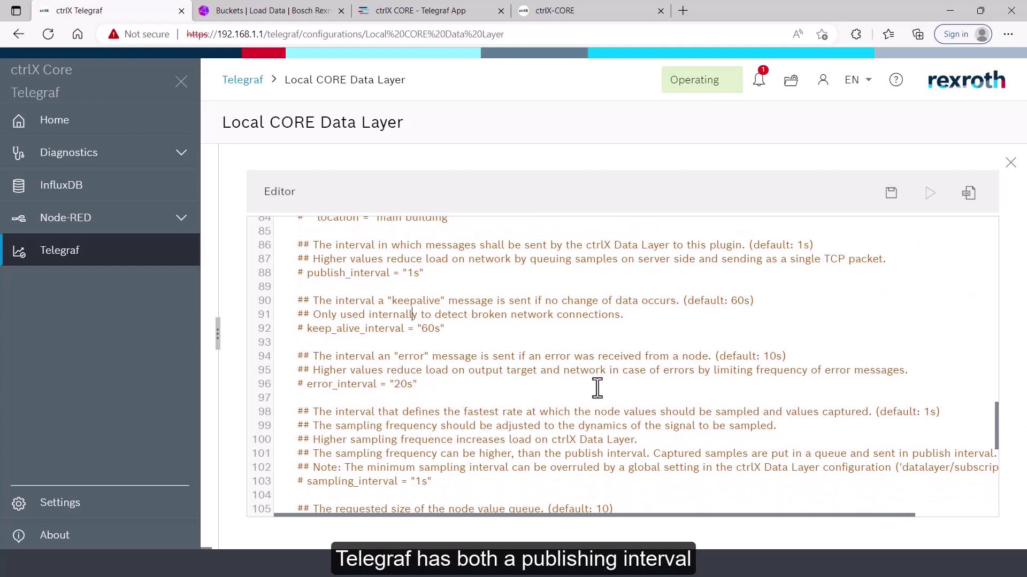
Review the publish_interval and sampling_interval settings in the configuration
left_click_drag(444, 276, 289, 277)
left_click_drag(440, 482, 297, 484)
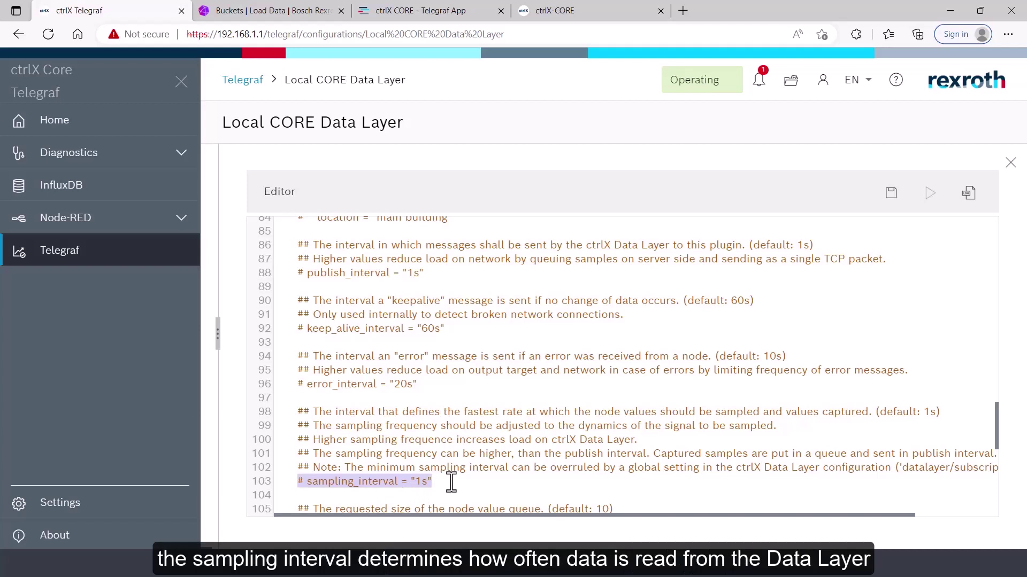
triple_click(428, 273)
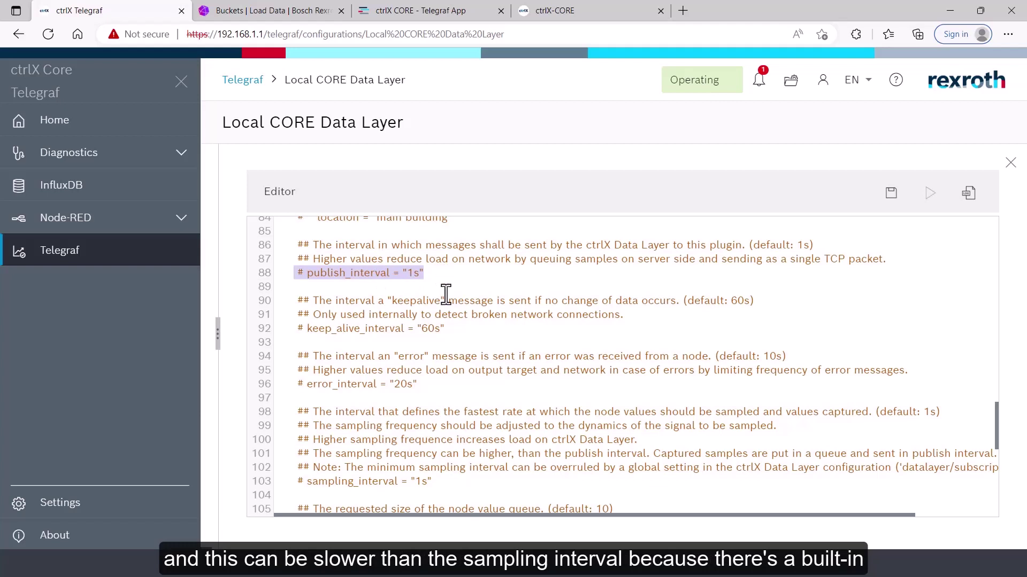
left_click_drag(999, 452, 1000, 469)
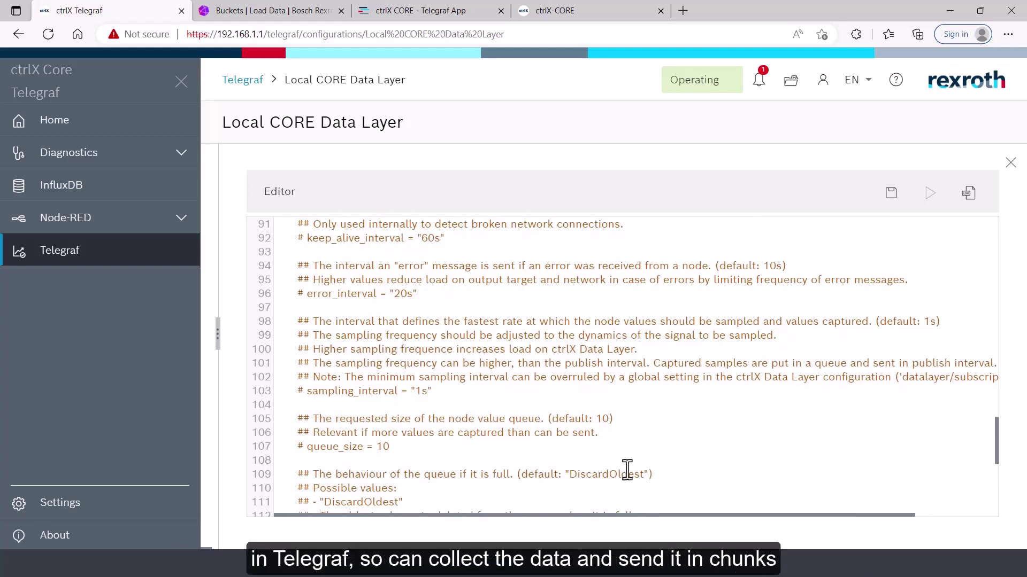
left_click_drag(996, 460, 996, 455)
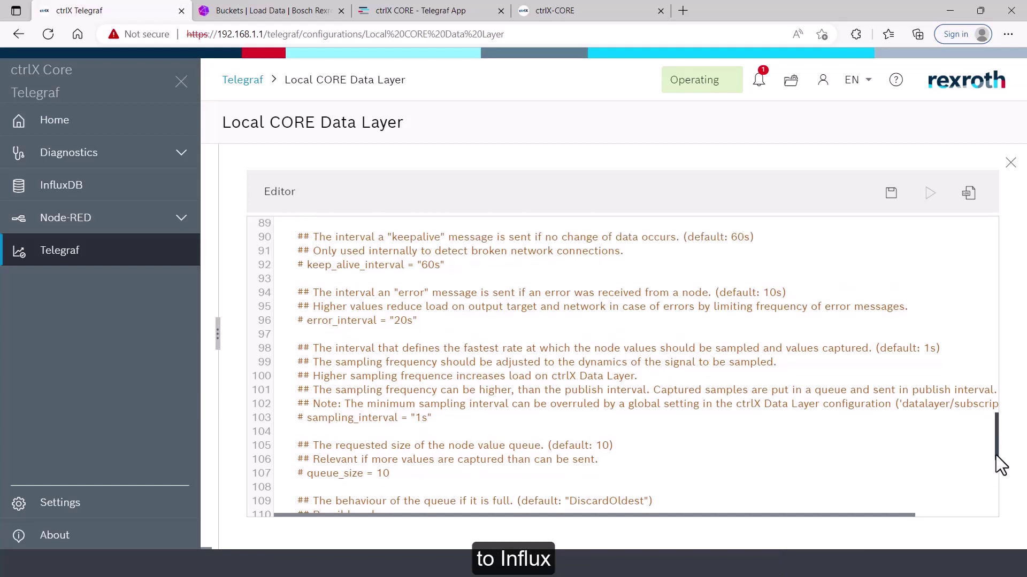
Uncomment sampling_interval and change its value to "100ms"
left_click(304, 418)
key("BackSpace")
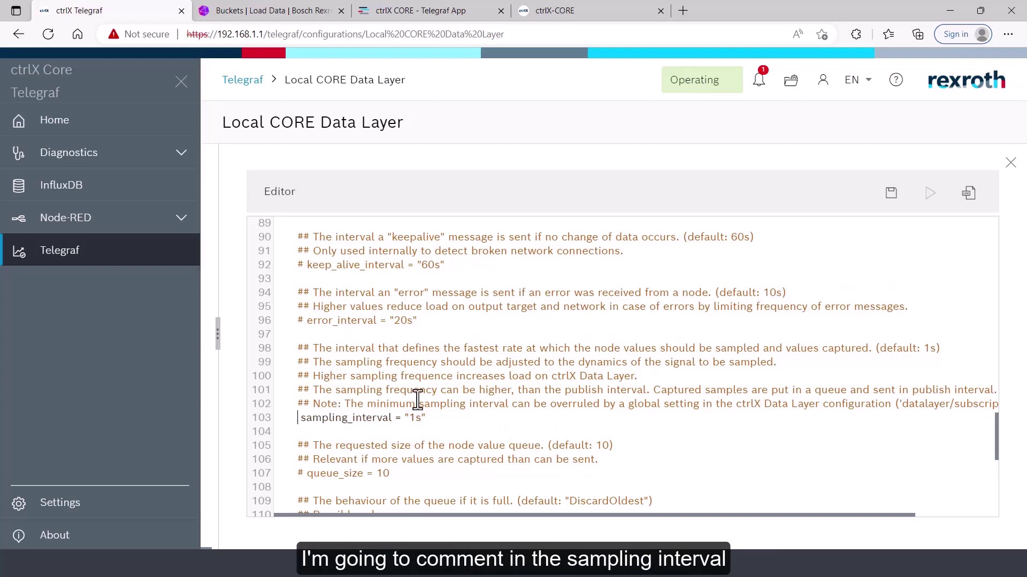
left_click(416, 418)
type("00m")
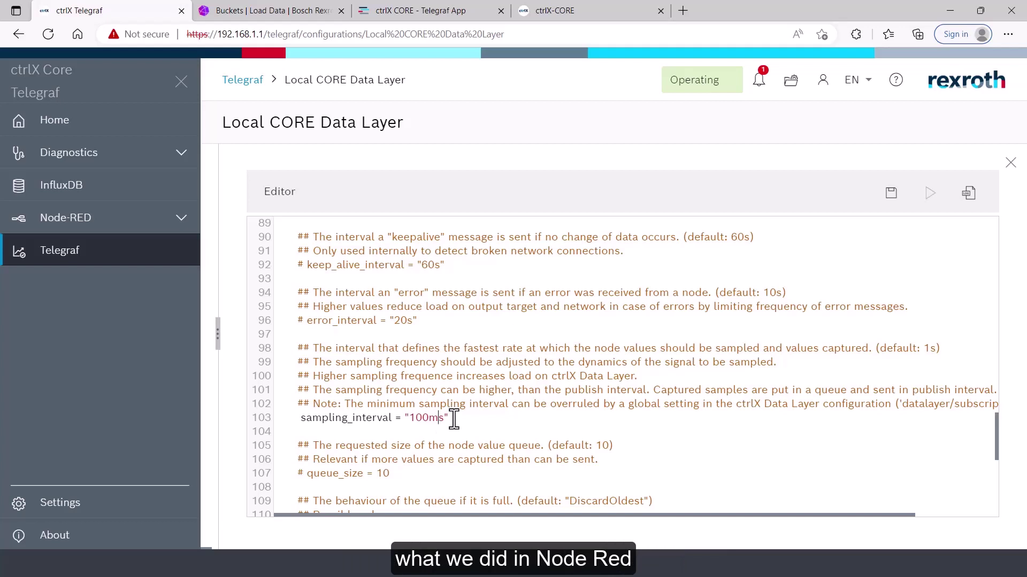
left_click_drag(449, 418, 301, 424)
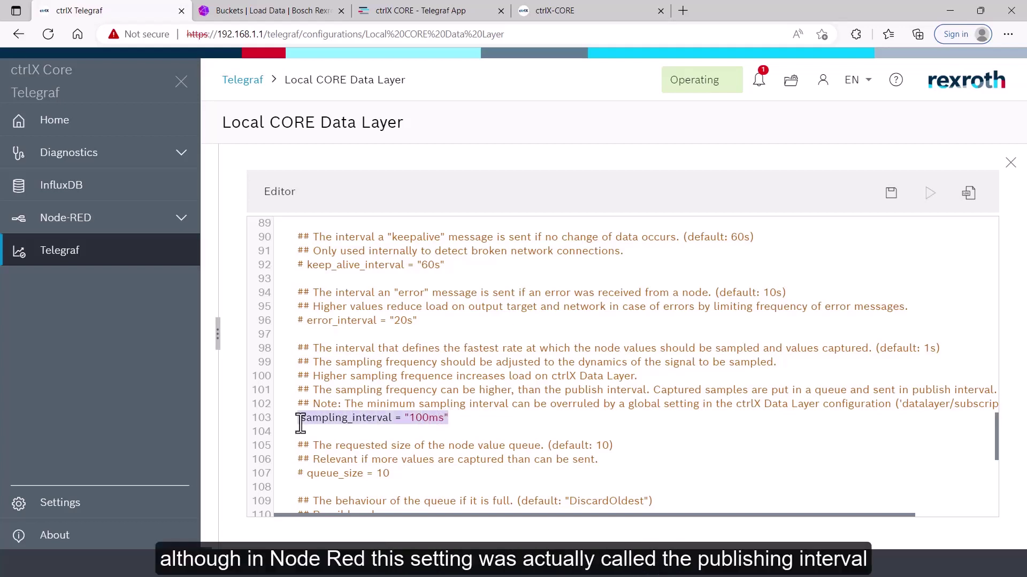
left_click(474, 423)
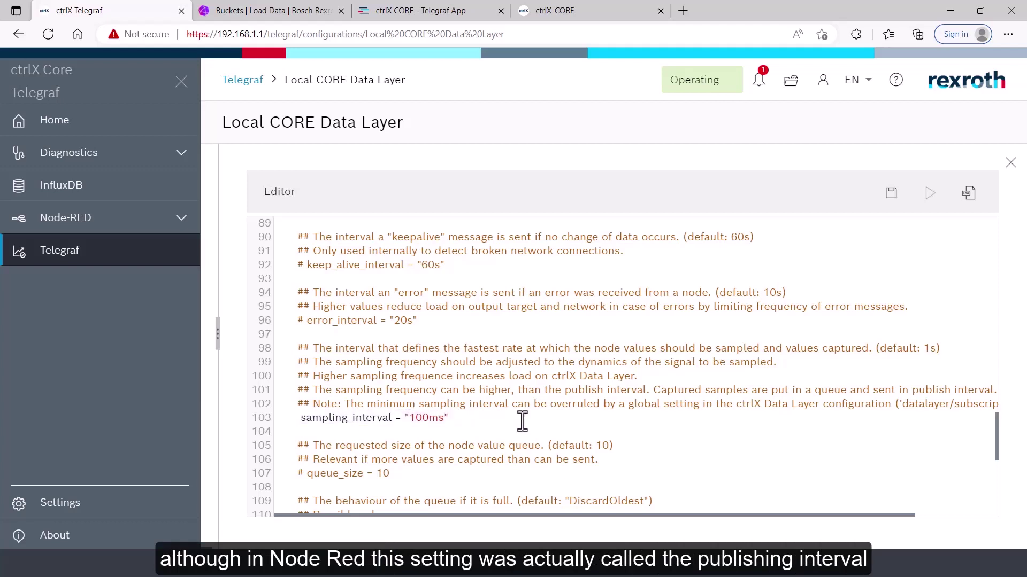
left_click_drag(998, 461, 997, 451)
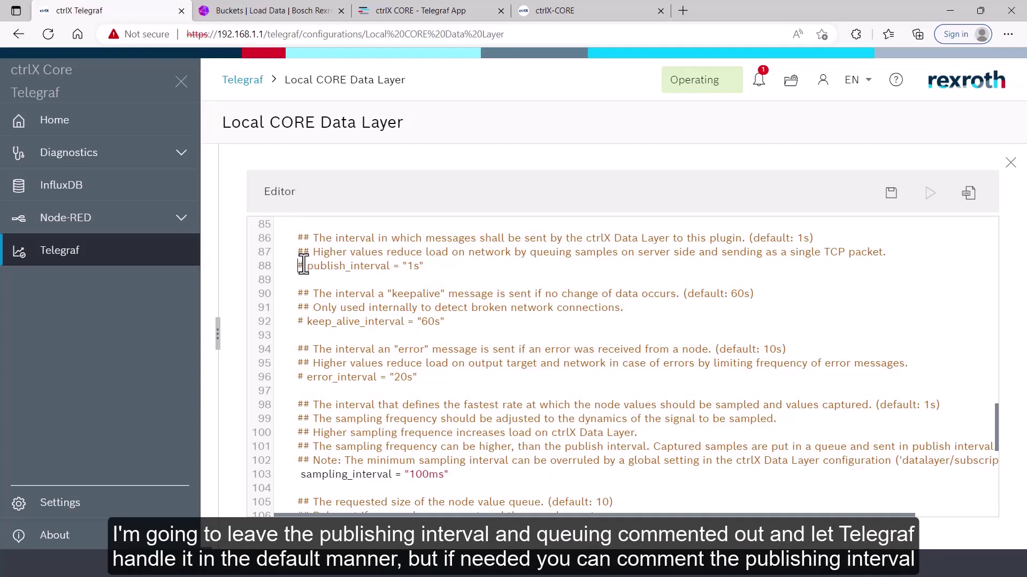
Scroll down to the queue_size setting and leave it commented out
scroll(999, 444, "down", 2)
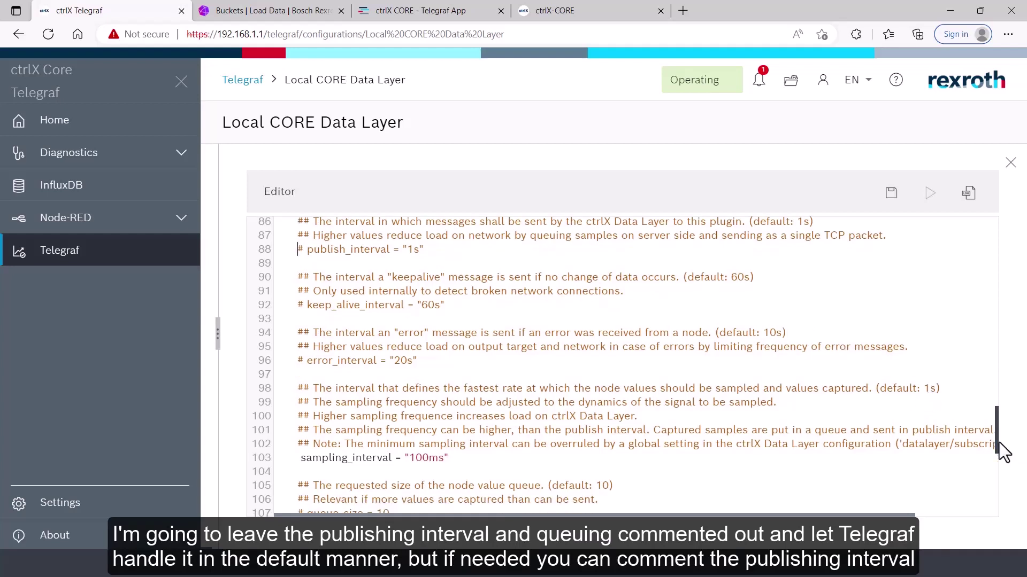
scroll(1003, 448, "down", 3)
left_click(422, 434)
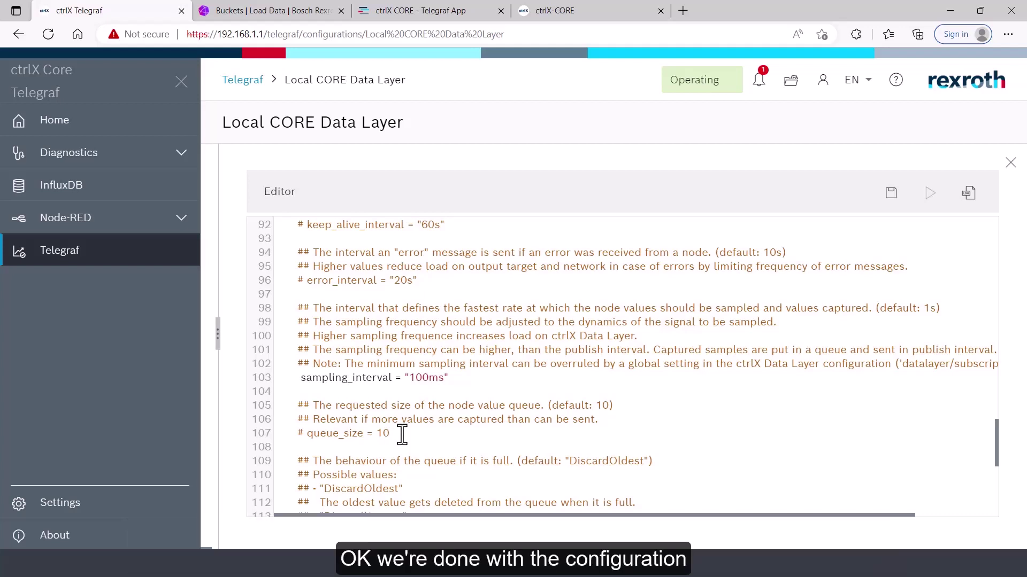
Save the edited Local CORE Data Layer configuration and start it running
left_click(1010, 163)
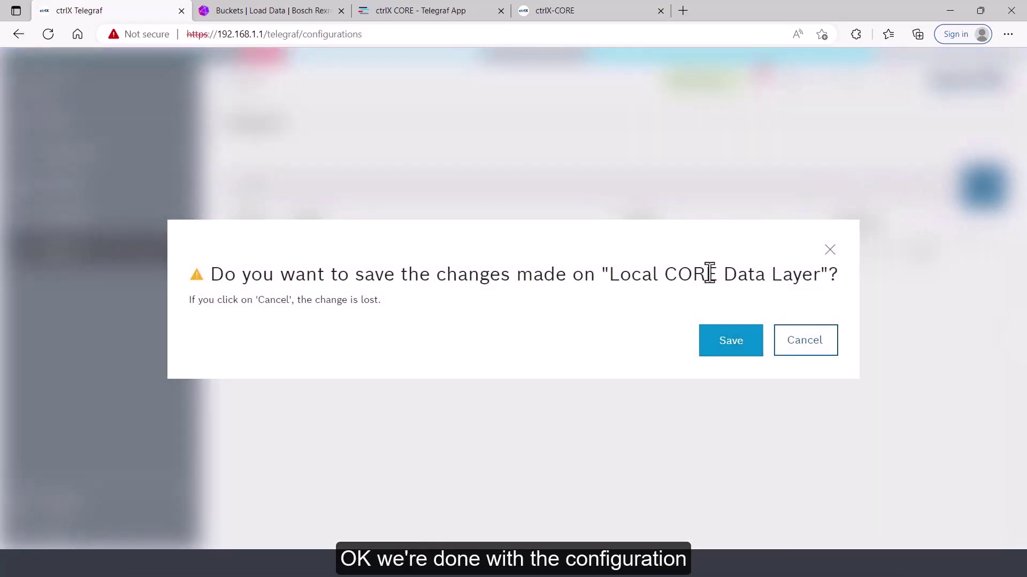
left_click(730, 342)
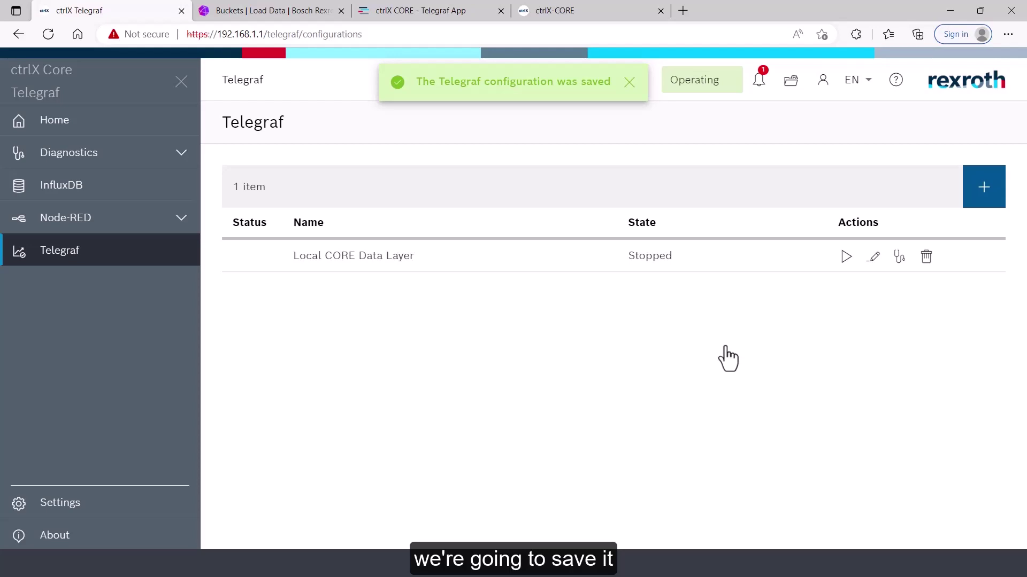
left_click(845, 258)
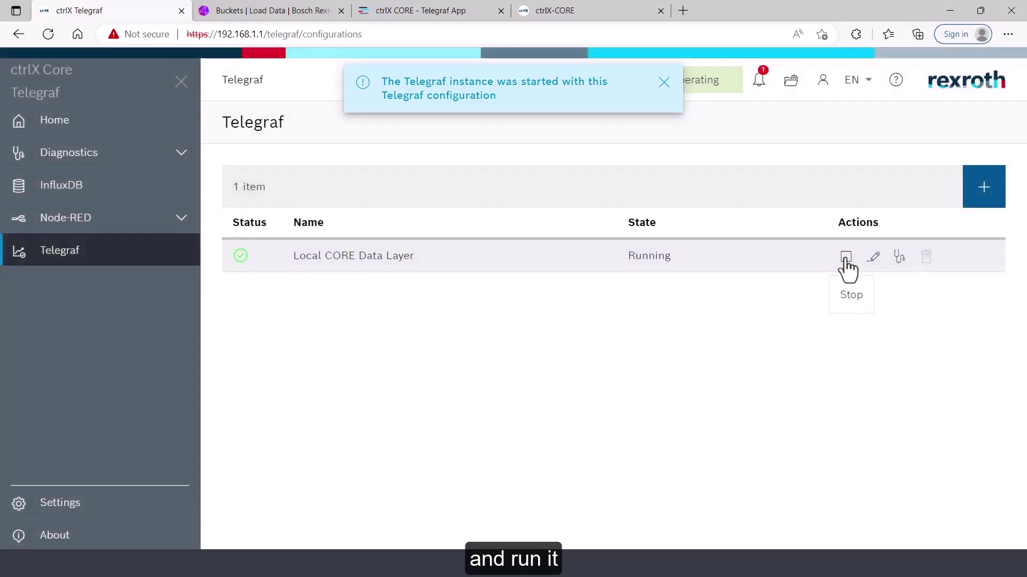
left_click(272, 12)
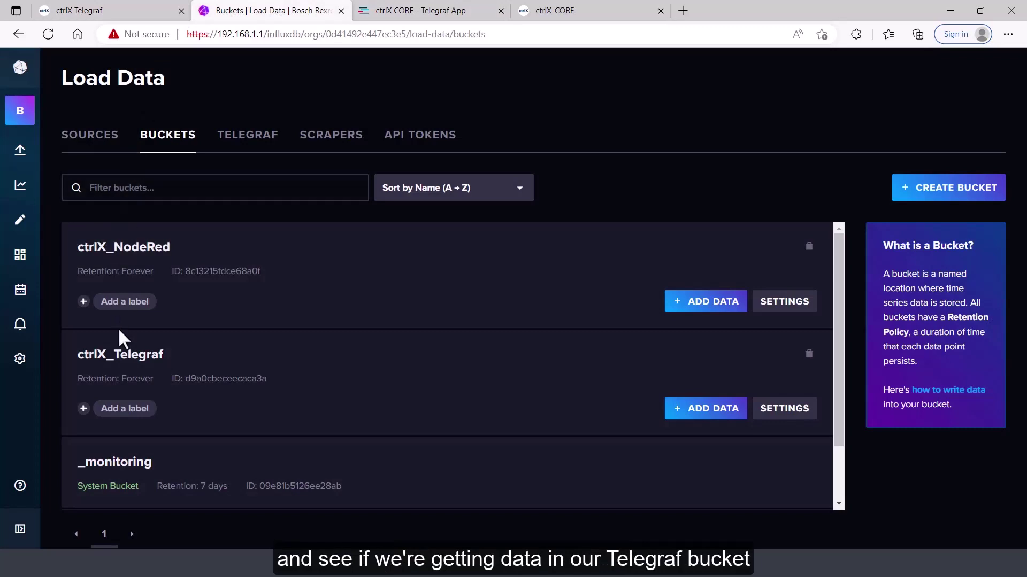
Chart cpu_usage_percent from the ctrlX_Telegraf bucket's metrics measurement, refreshing to see new data
left_click(127, 363)
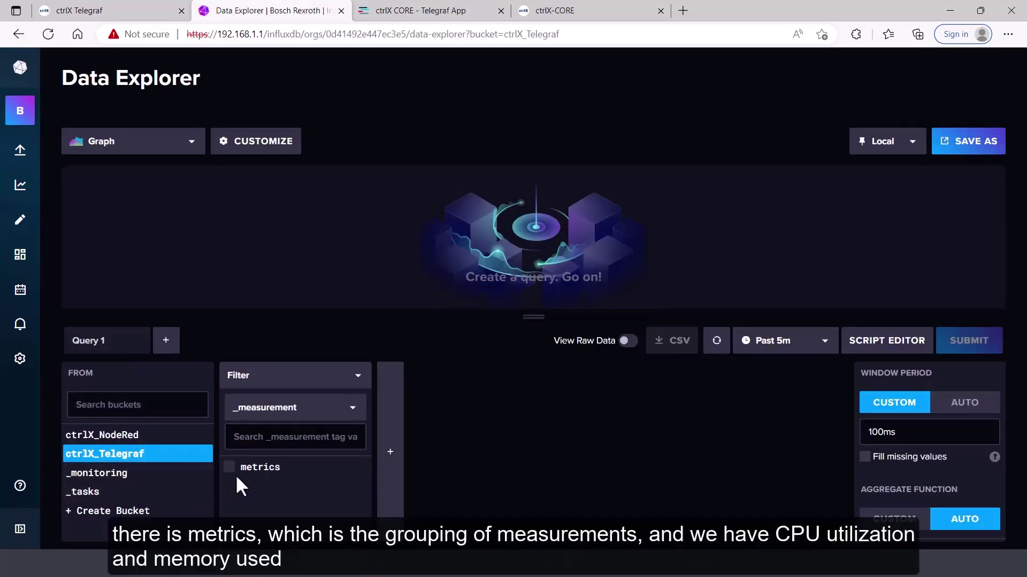
left_click(229, 469)
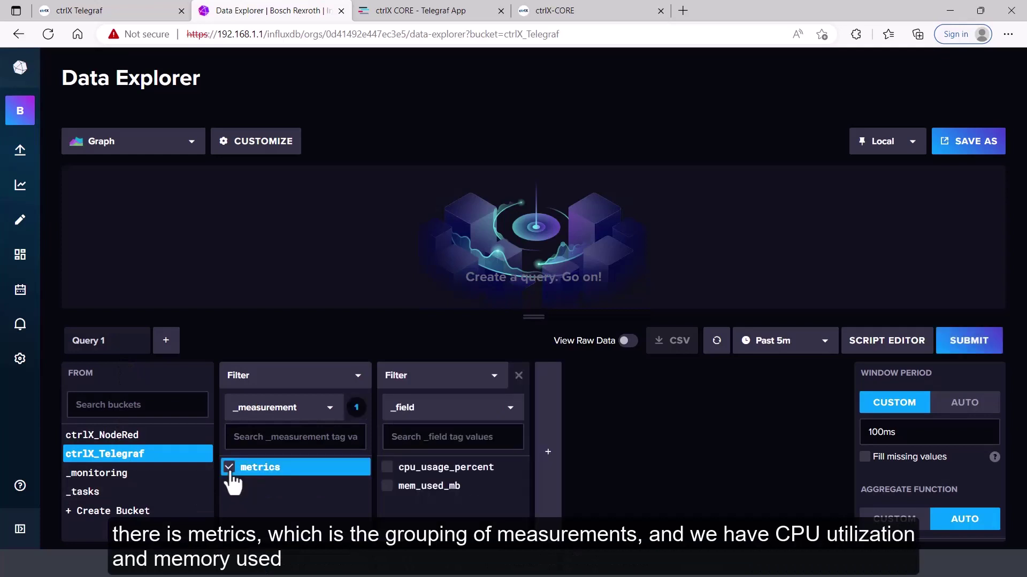
left_click(393, 471)
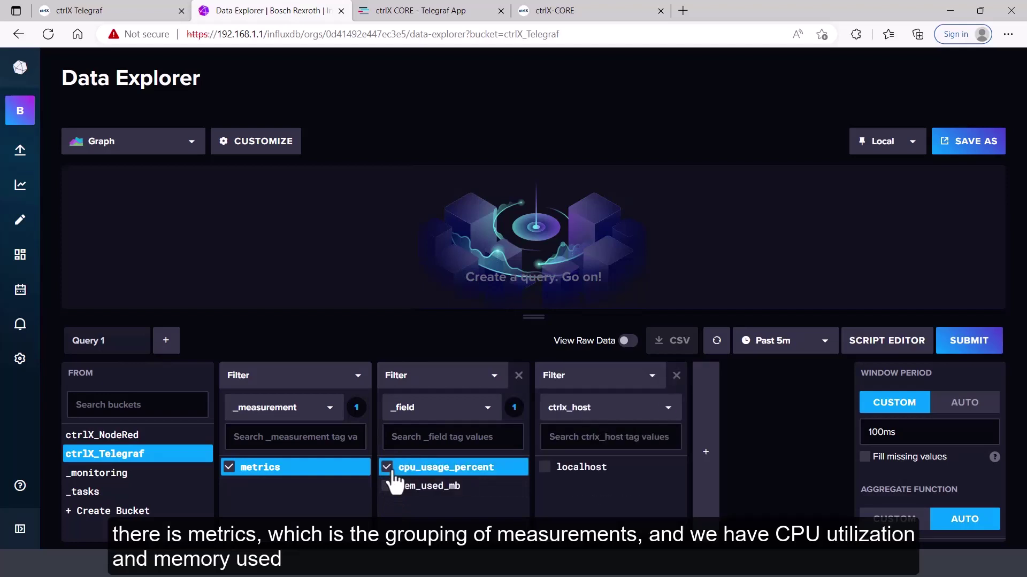
left_click(925, 430)
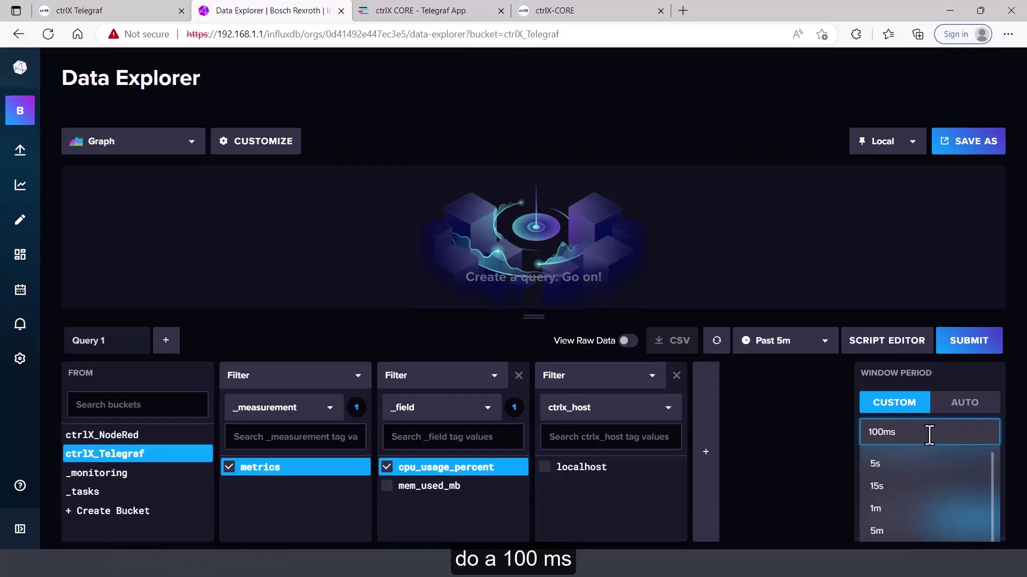
left_click(959, 356)
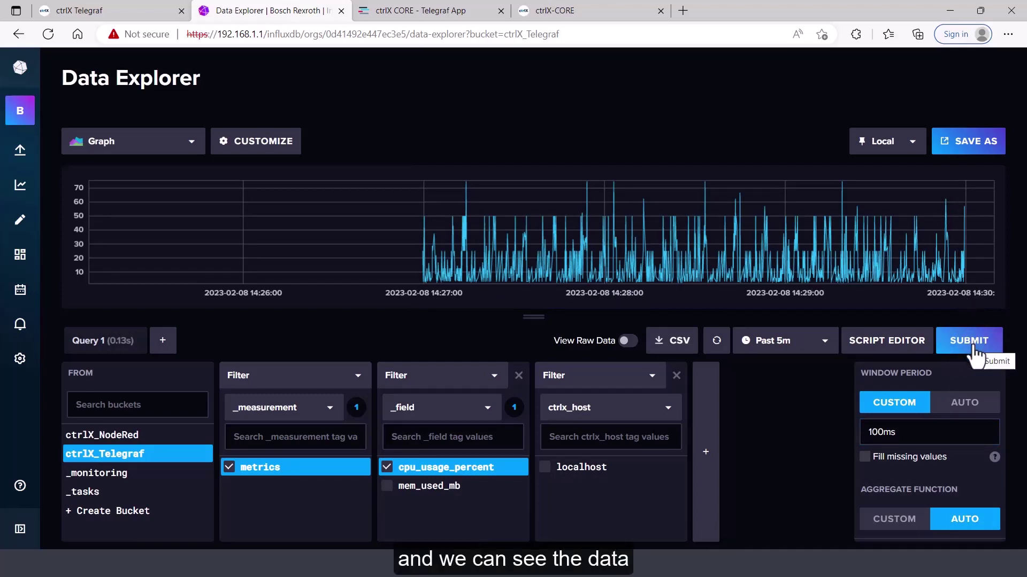
left_click(973, 353)
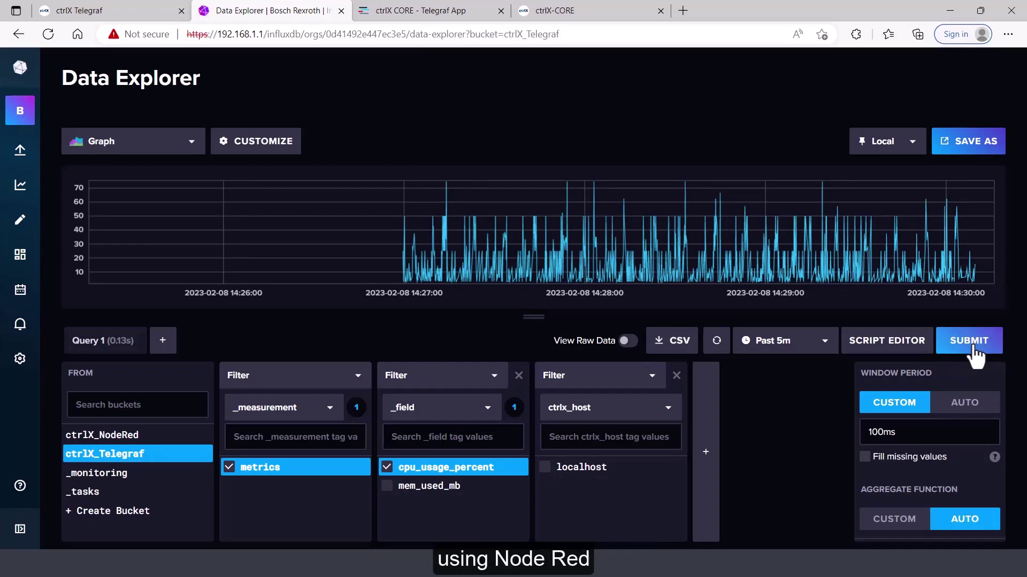
left_click(973, 353)
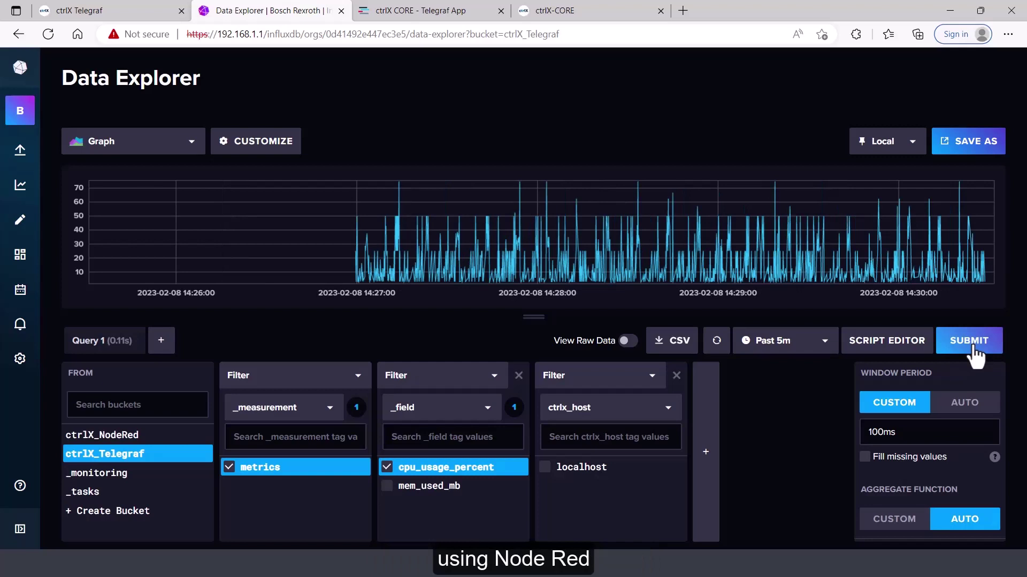
left_click(975, 356)
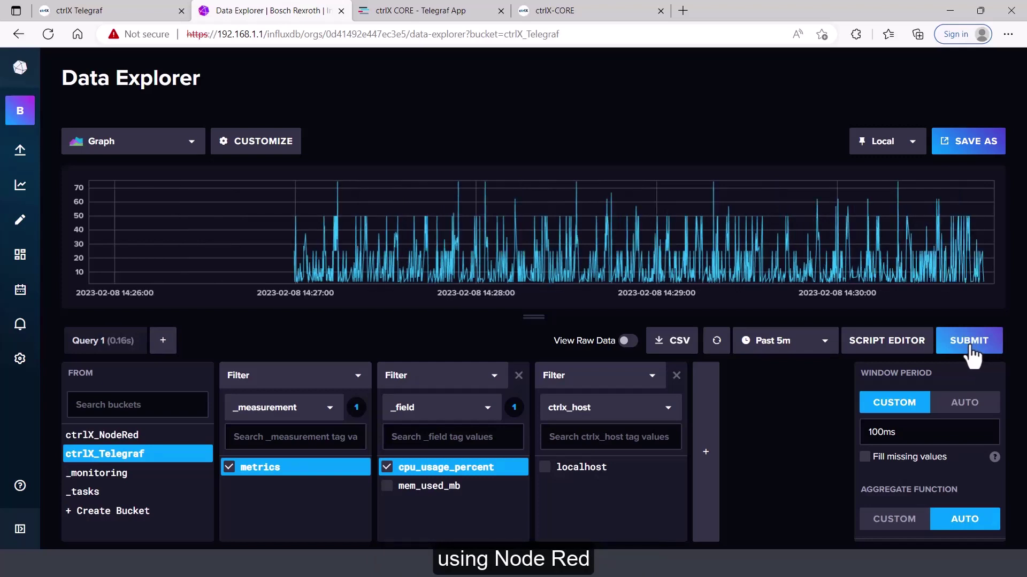
left_click(969, 353)
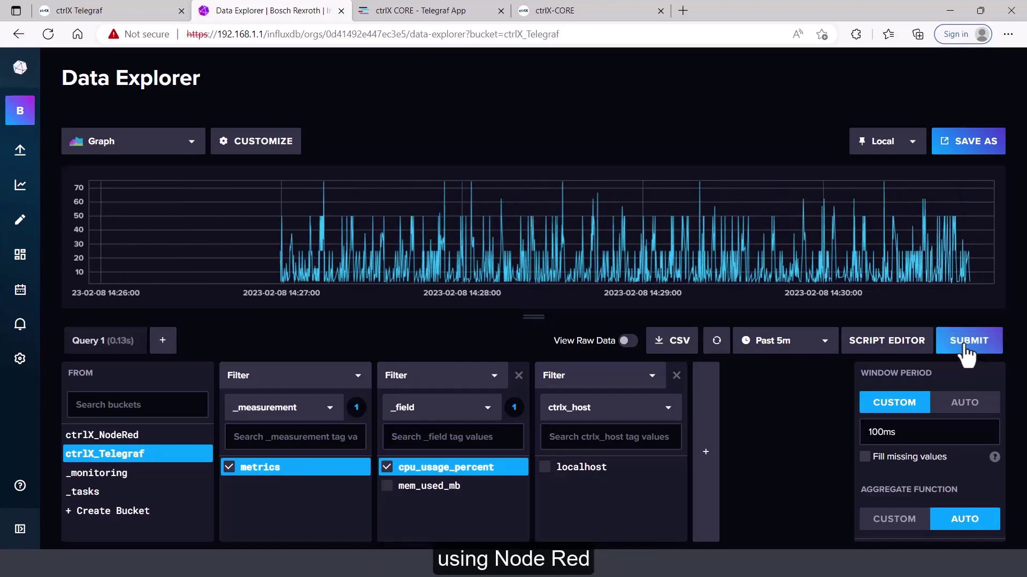
left_click(967, 347)
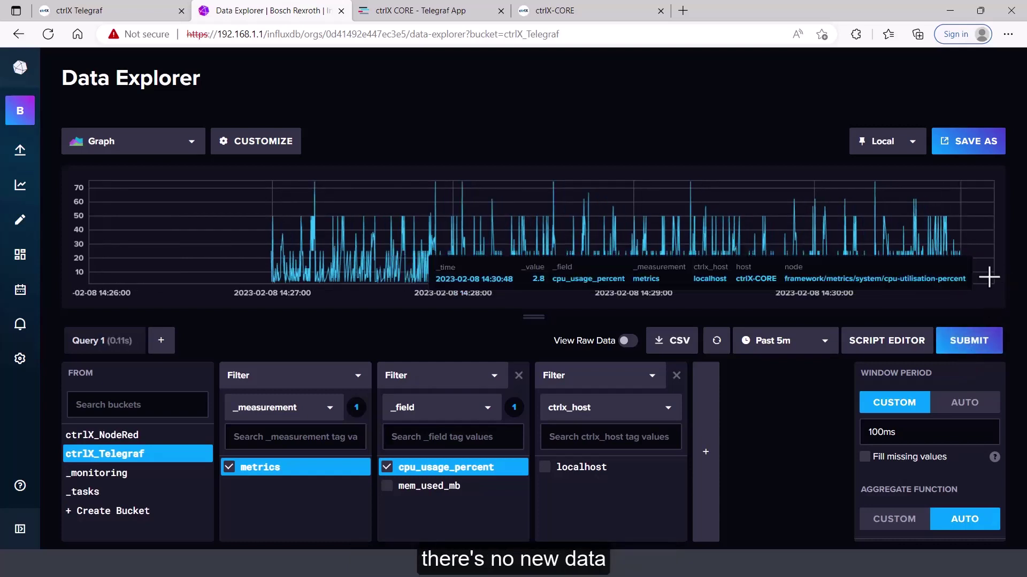
left_click(973, 347)
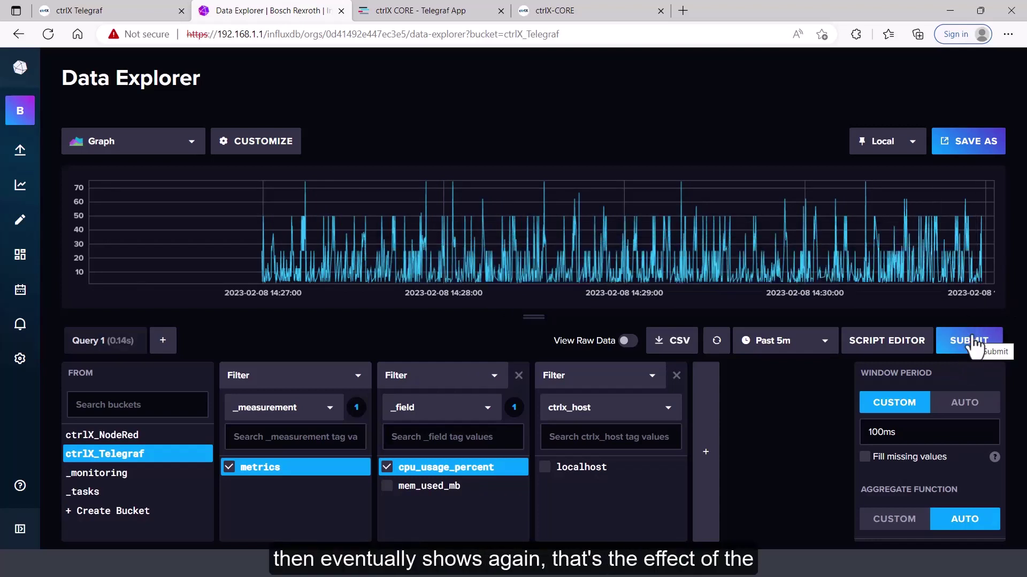
left_click(974, 348)
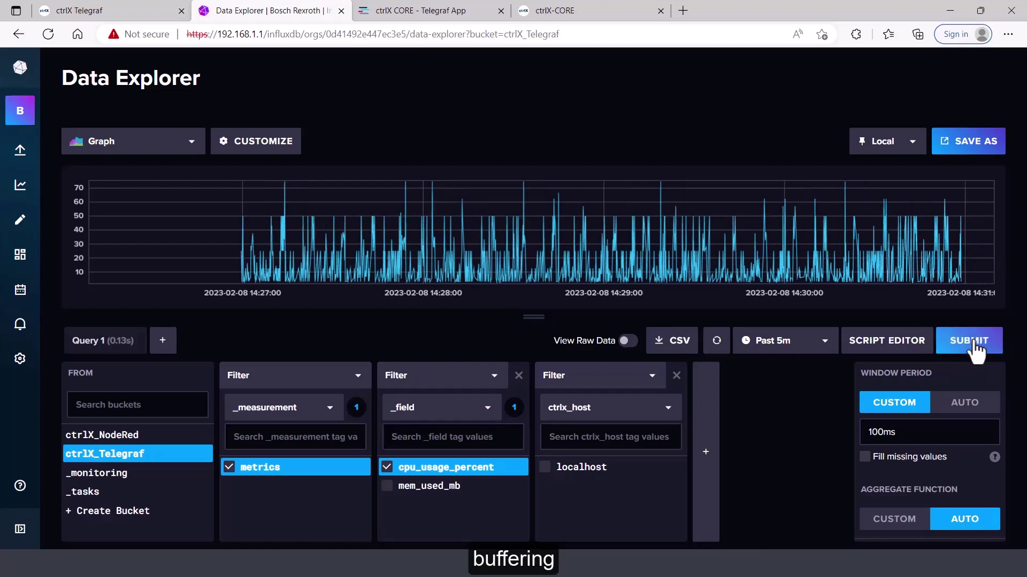
left_click(974, 348)
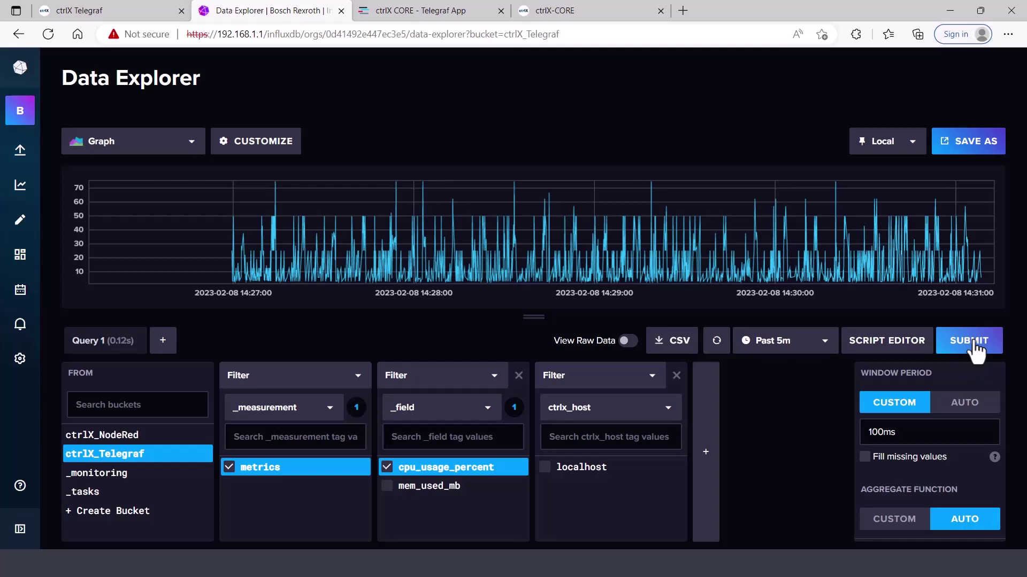
left_click(975, 348)
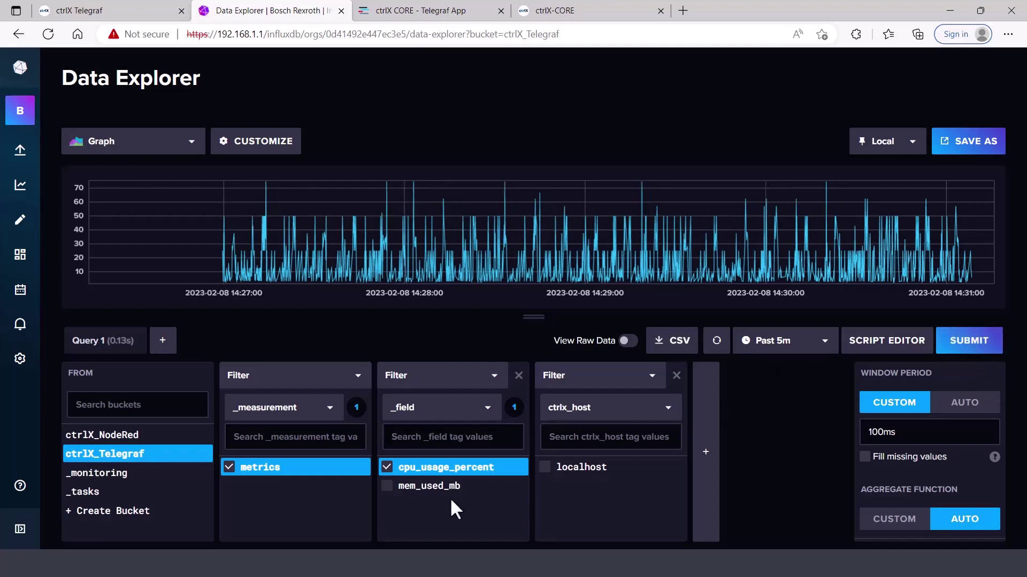
Switch the chart to the mem_used_mb field and refresh it
left_click(387, 468)
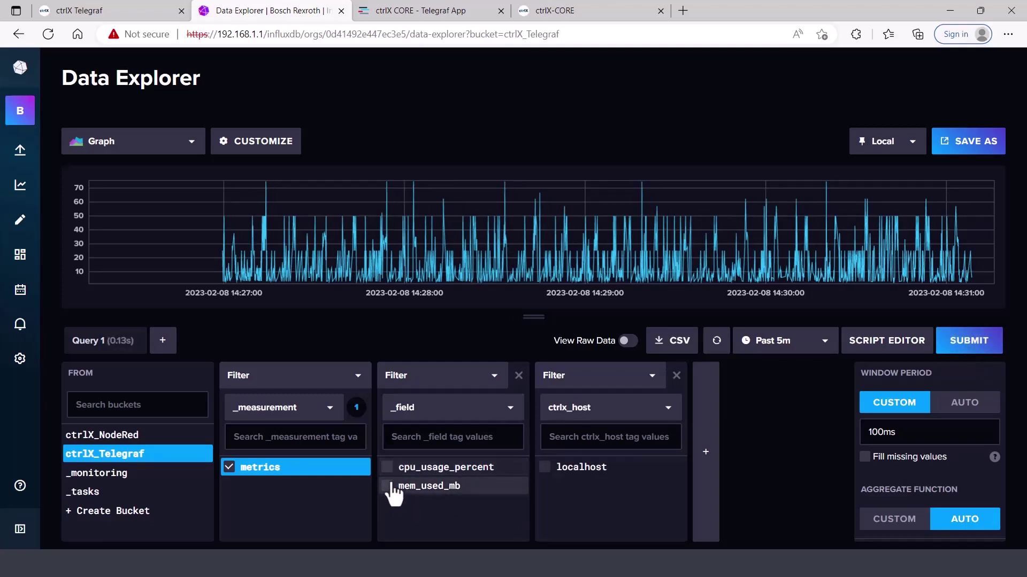
left_click(387, 486)
left_click(984, 349)
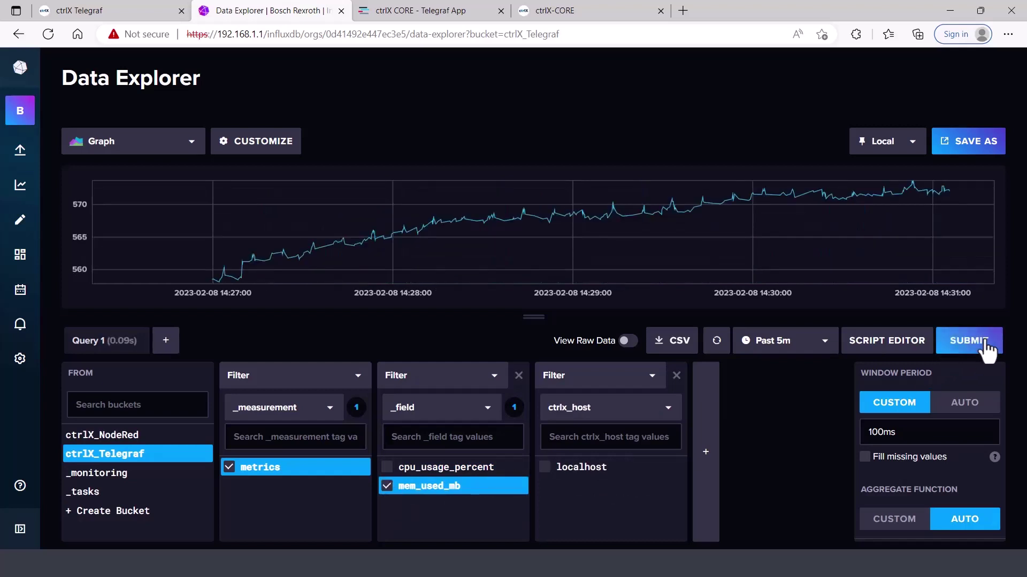
left_click(986, 349)
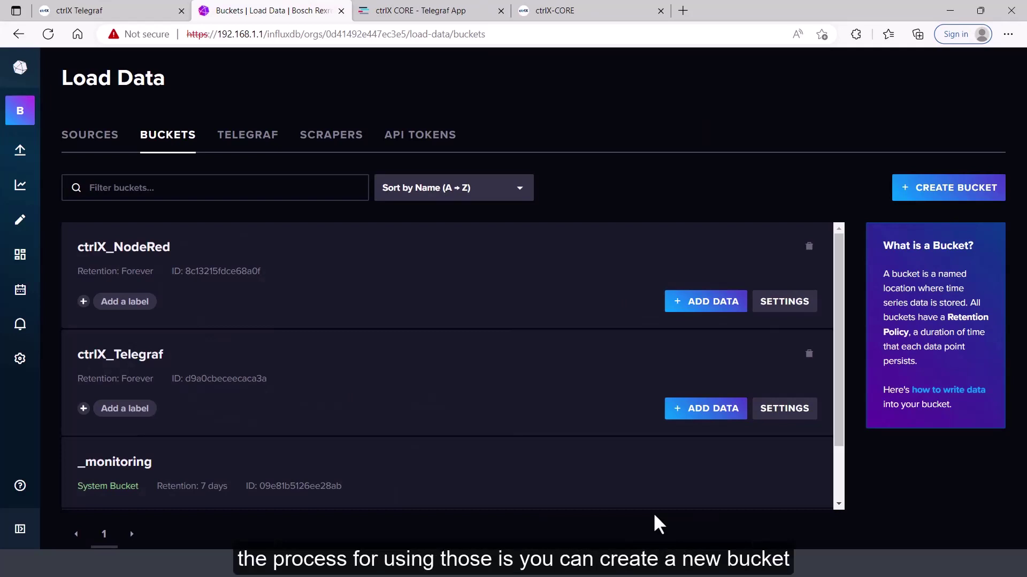
Create a new bucket named Test_Bucket
left_click(943, 188)
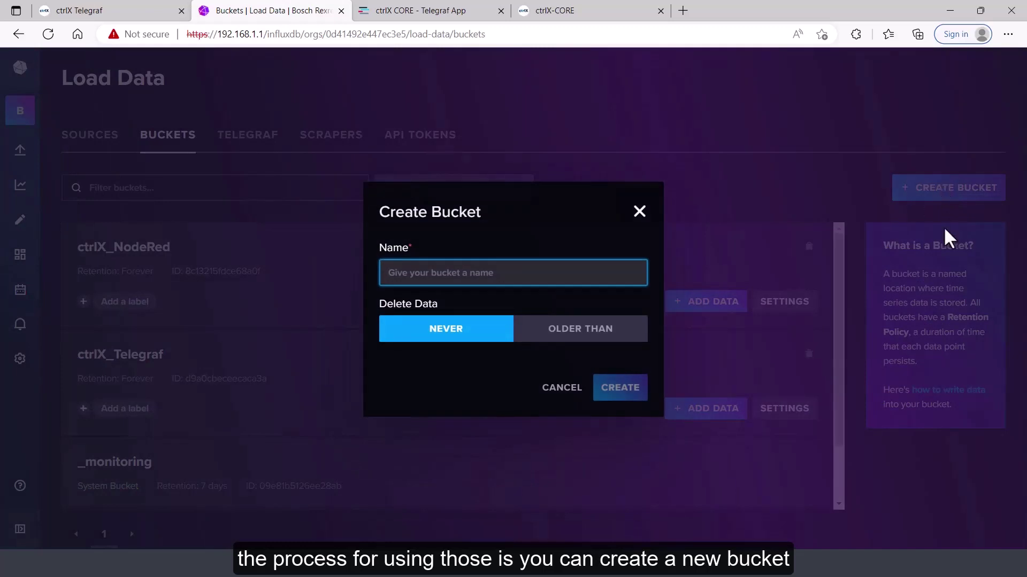
type("Test_Bucket")
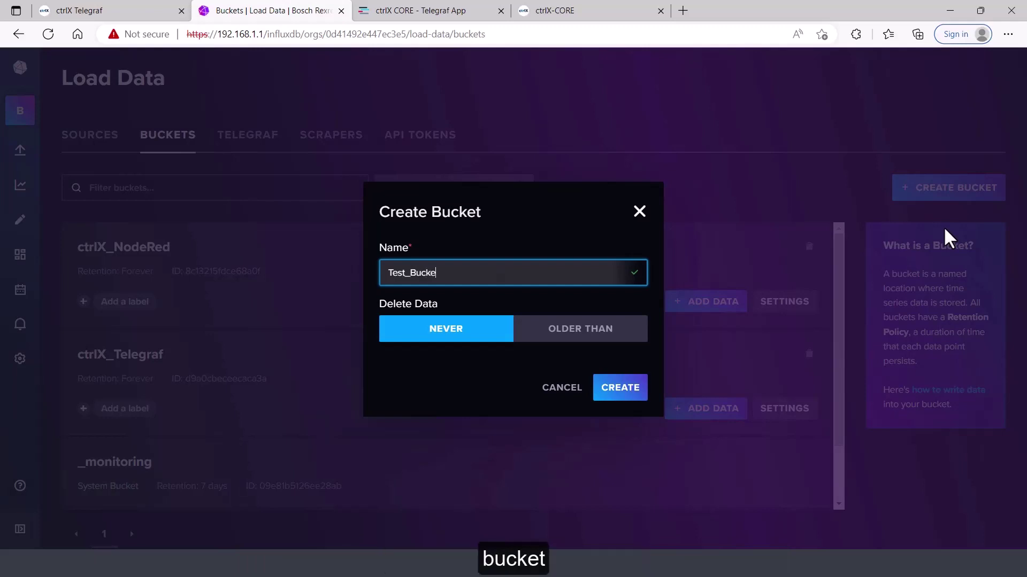
left_click(611, 392)
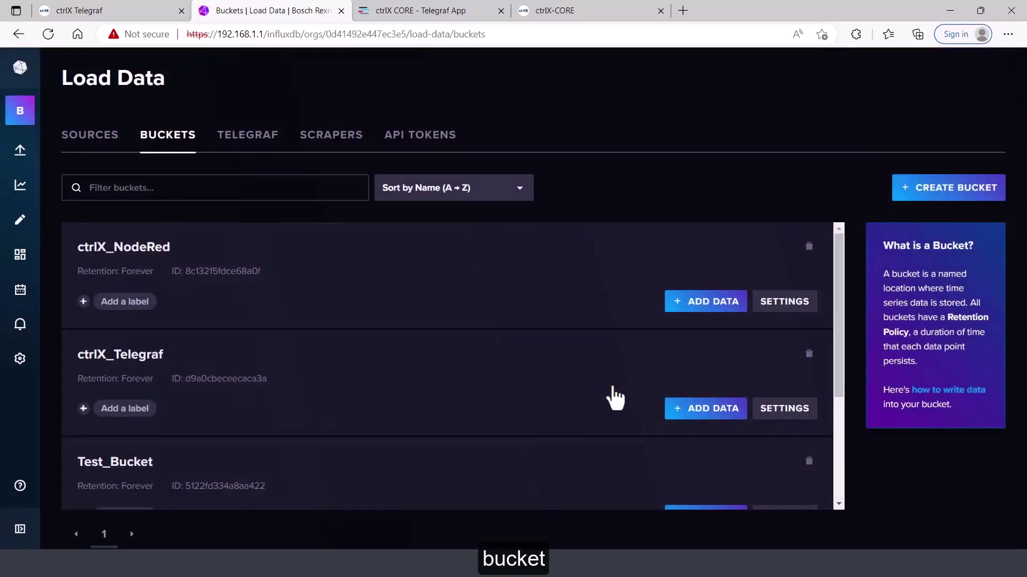
left_click(249, 140)
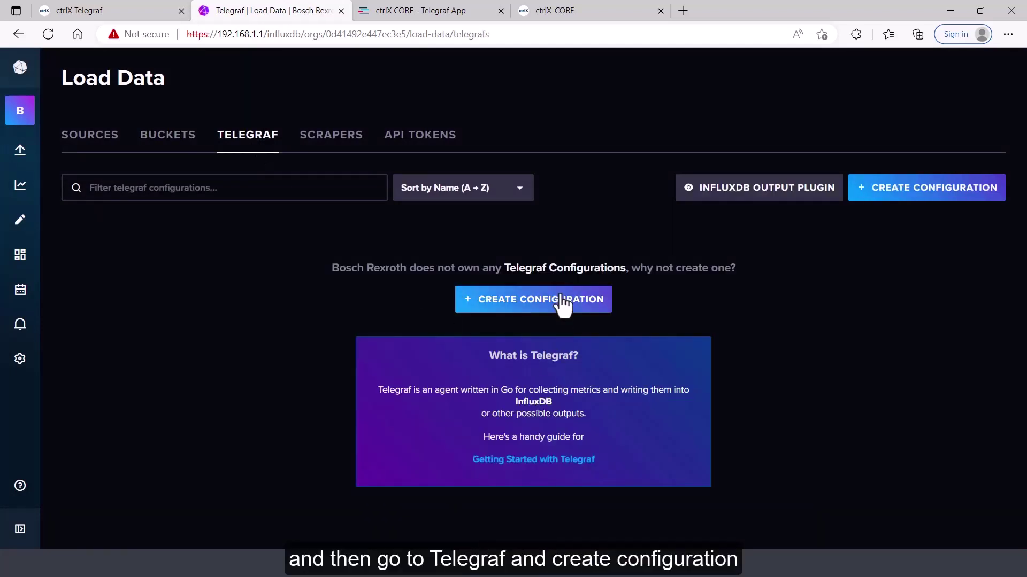
Start a new Telegraf configuration using the Windows Eventlog input plugin
left_click(561, 299)
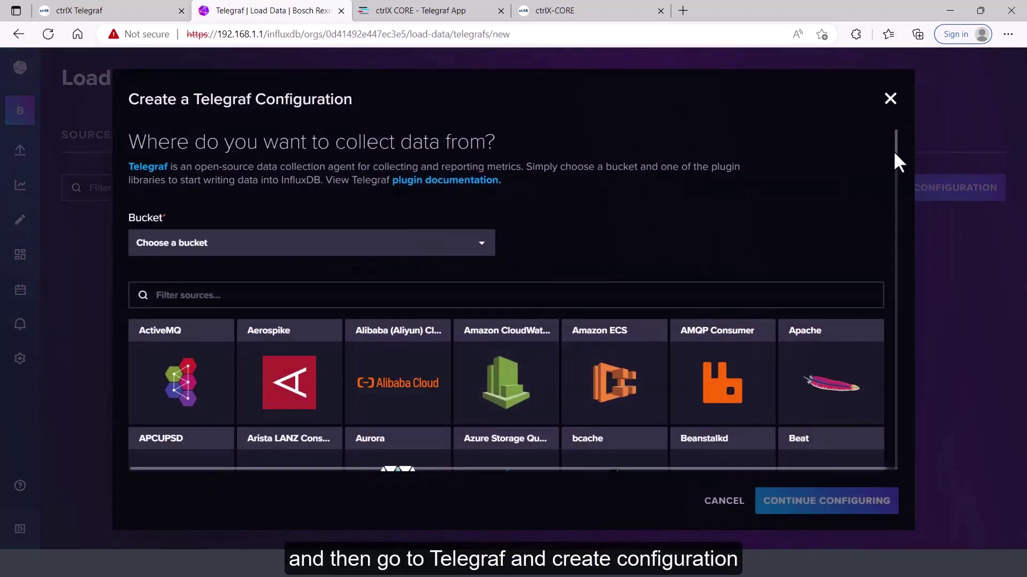
left_click_drag(896, 156, 928, 291)
scroll(930, 299, "down", 11)
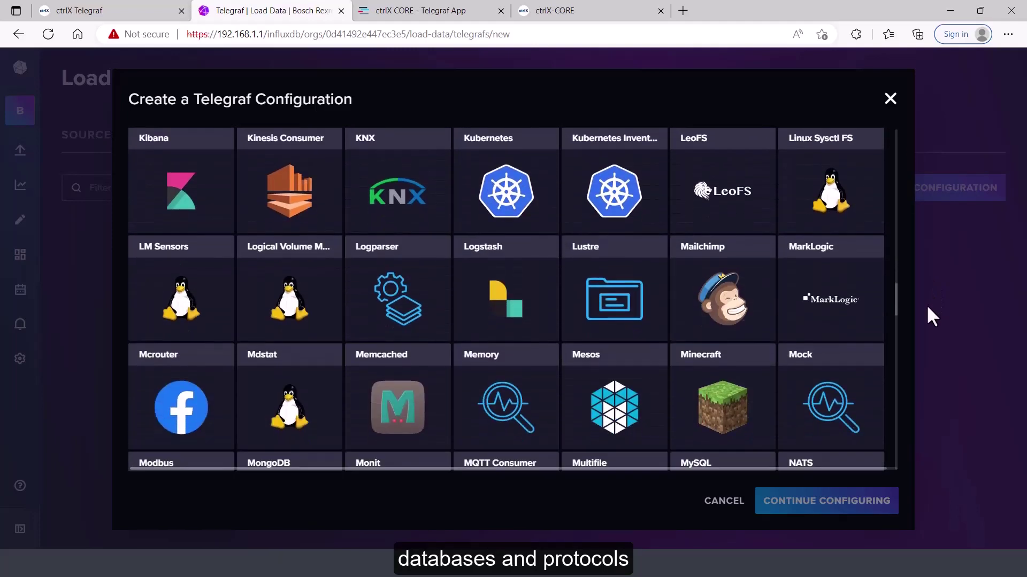
scroll(926, 364, "down", 13)
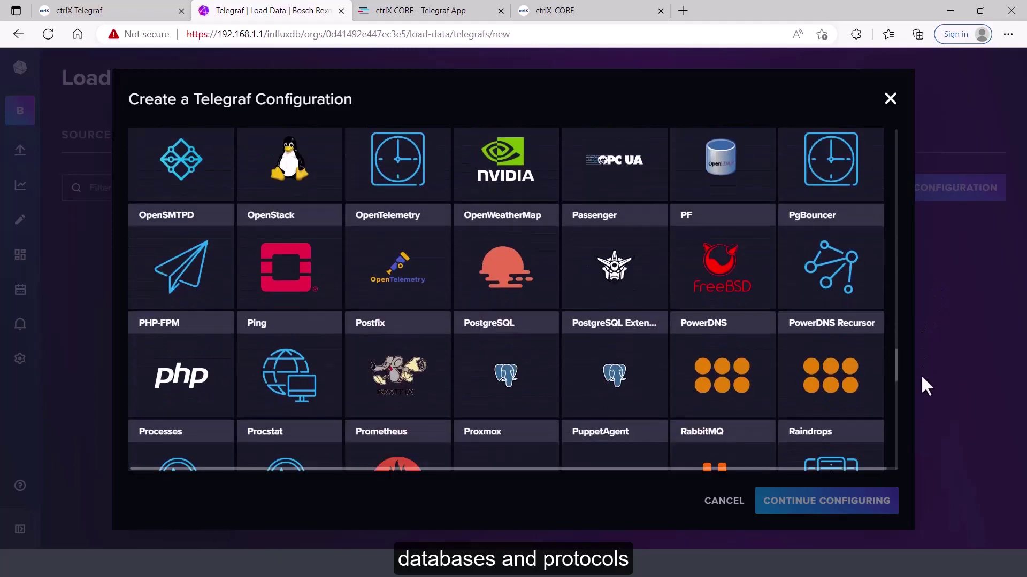
scroll(920, 425, "down", 8)
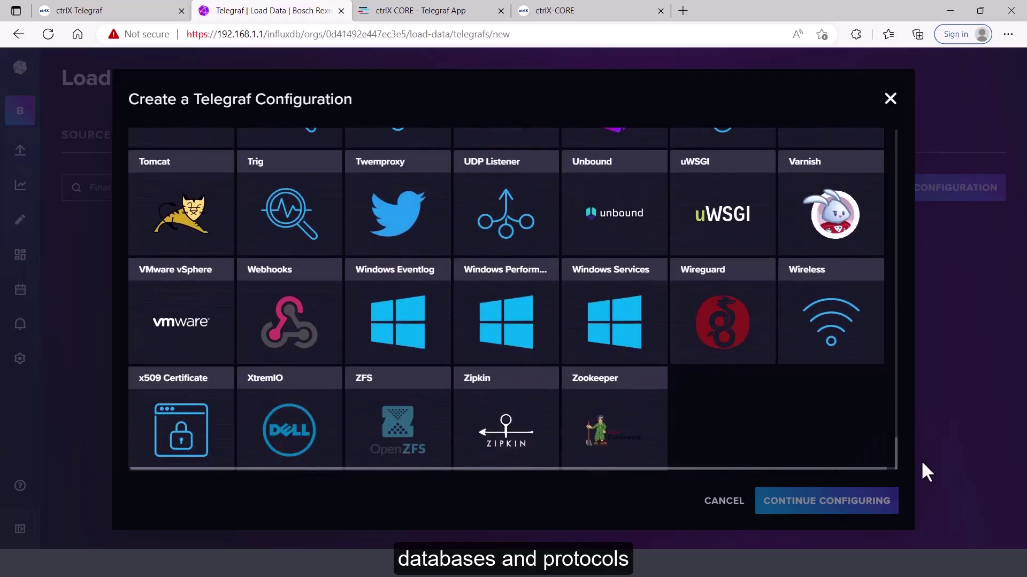
left_click(405, 318)
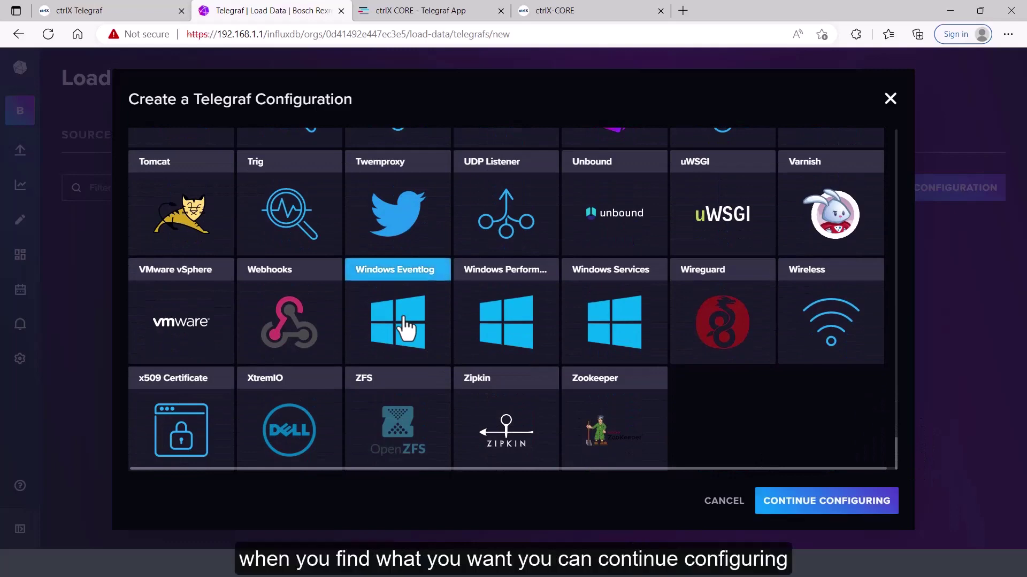
left_click(823, 501)
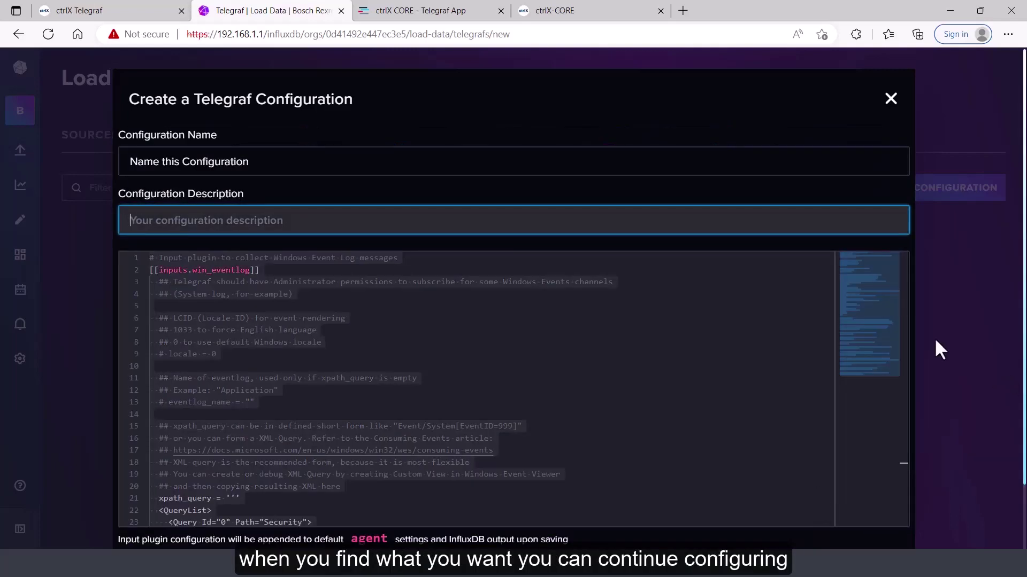
Name the configuration 'Windows Eventlog', save it, and copy its API token command
left_click(538, 153)
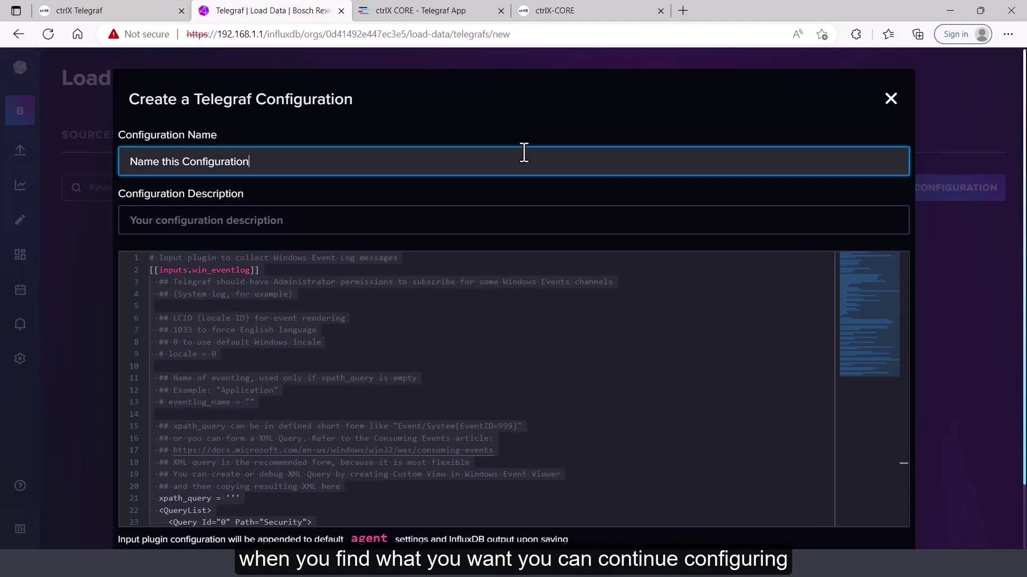
key("ctrl+a")
type("W")
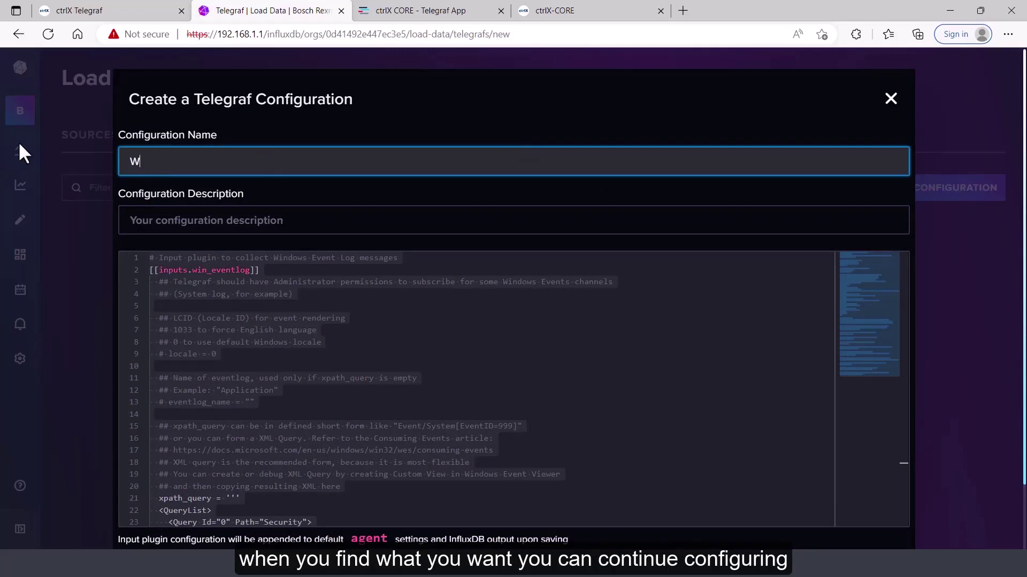
type("indows Eventlog")
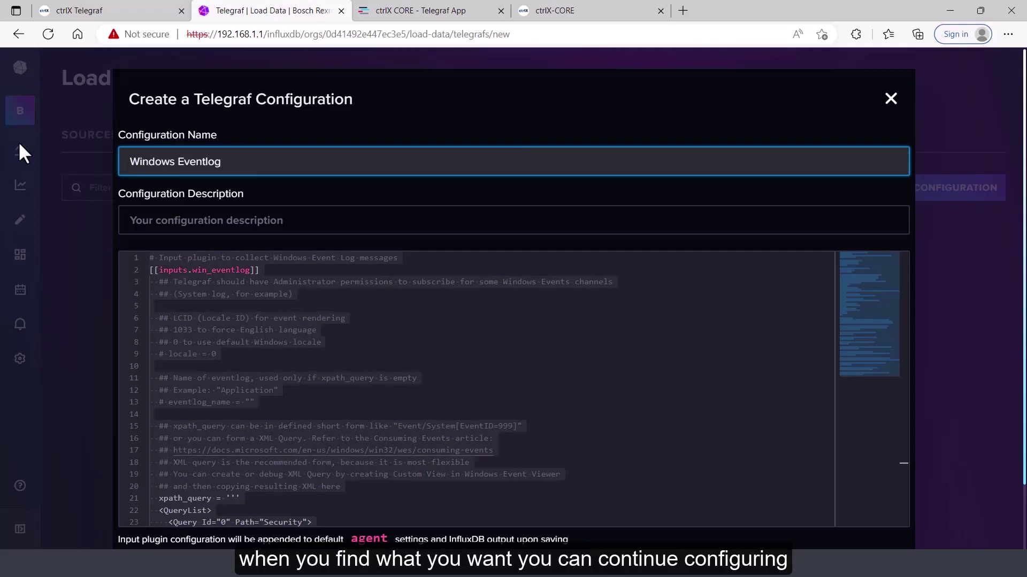
left_click_drag(1025, 380, 1022, 468)
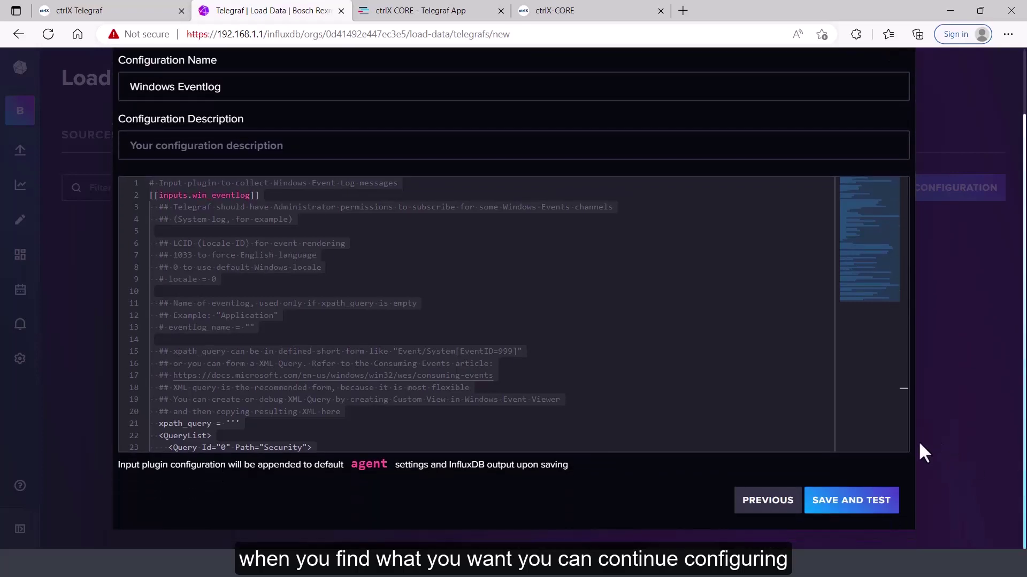
left_click(859, 513)
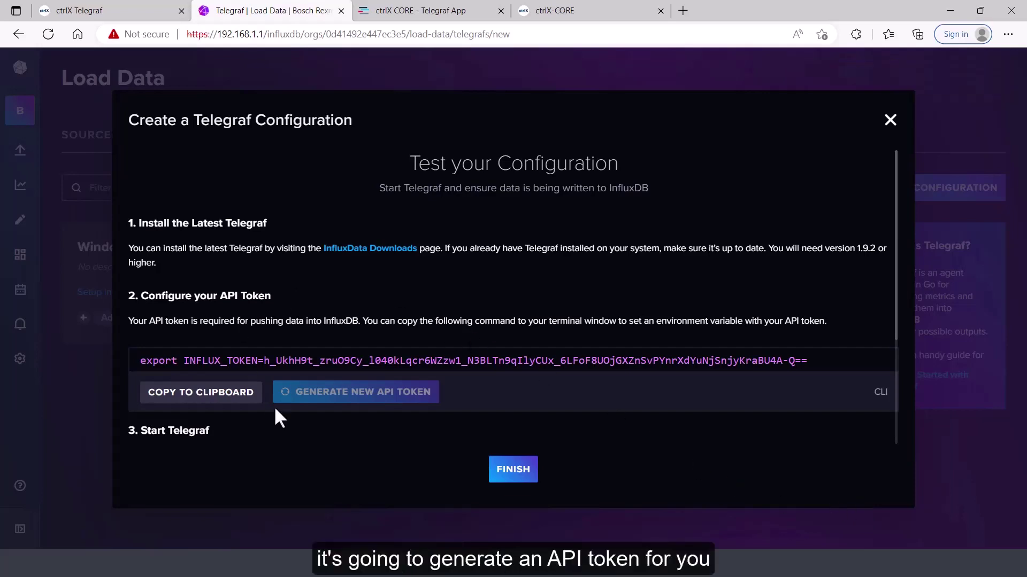
left_click(227, 398)
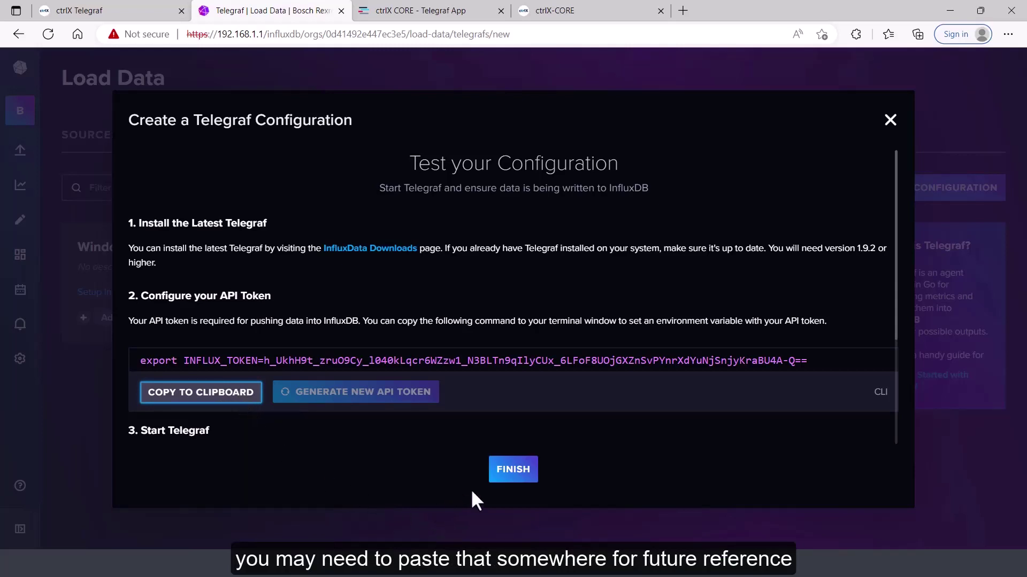
left_click(513, 472)
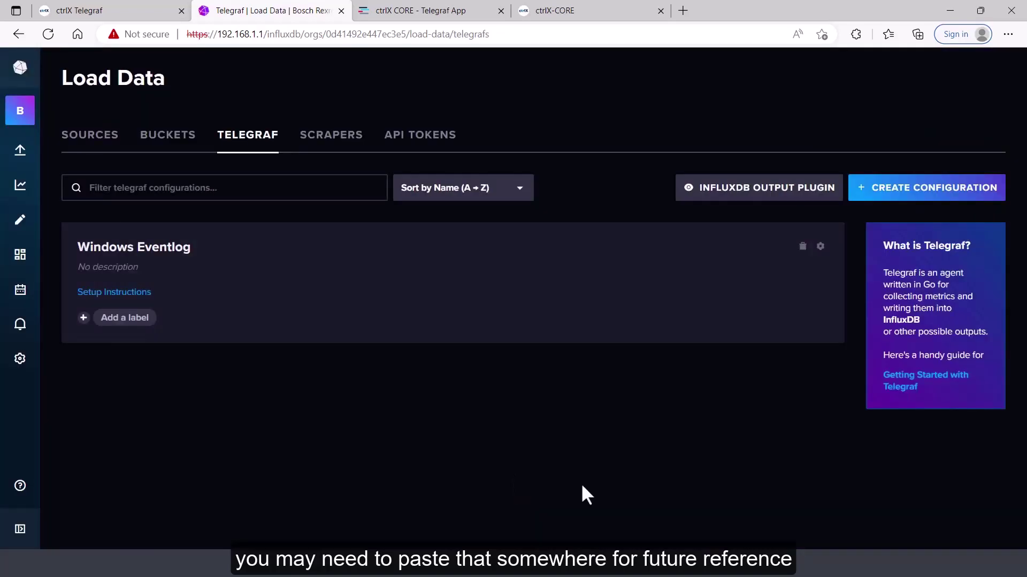
Copy the full Windows Eventlog configuration text from its InfluxDB edit view
left_click(177, 249)
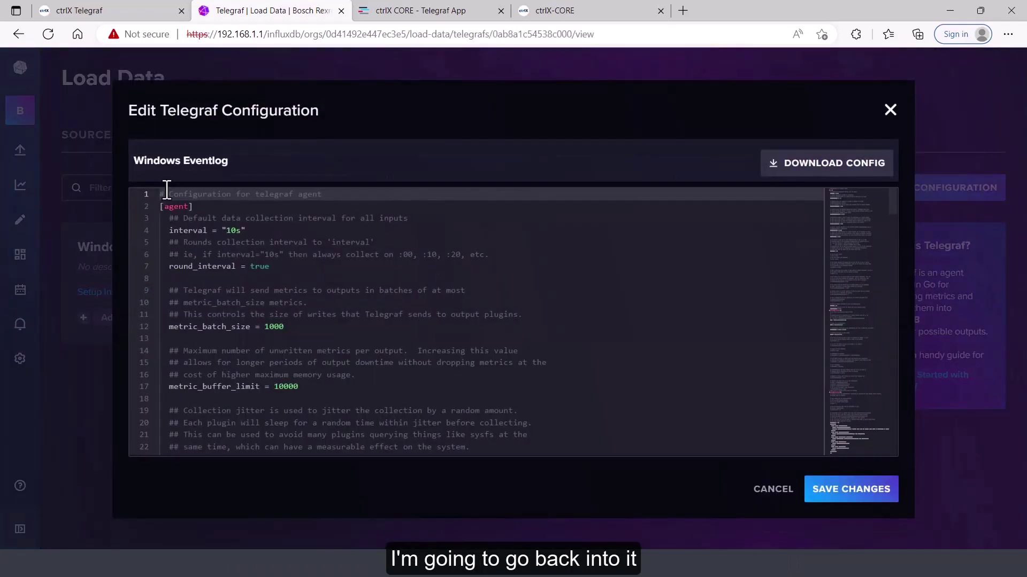
left_click_drag(160, 192, 307, 549)
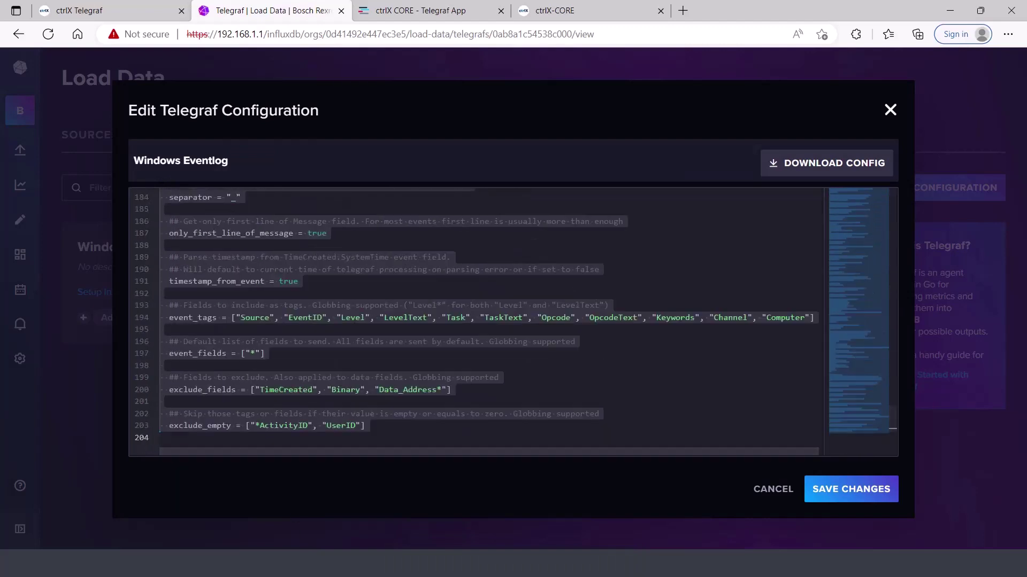
right_click(229, 275)
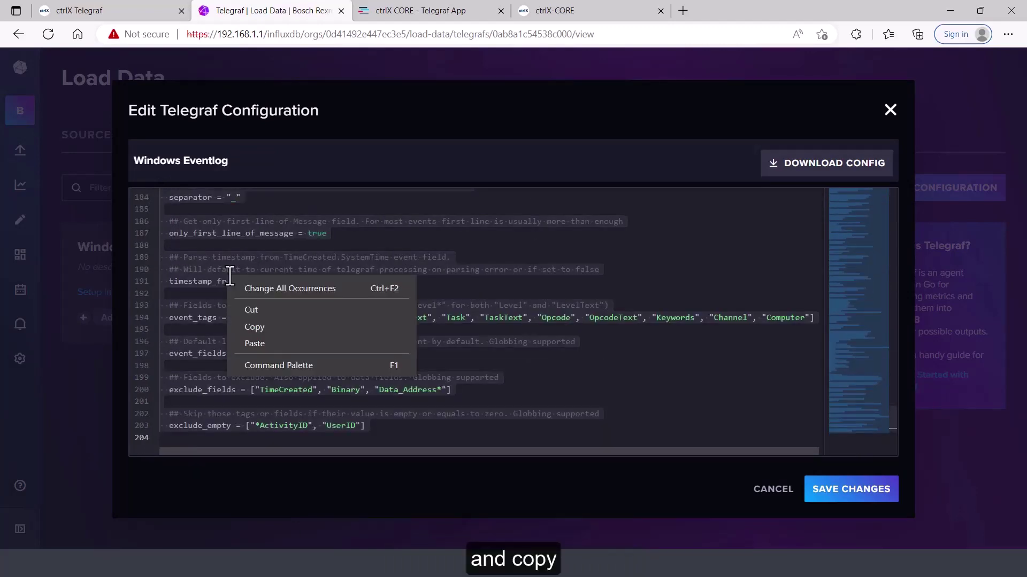
left_click(254, 327)
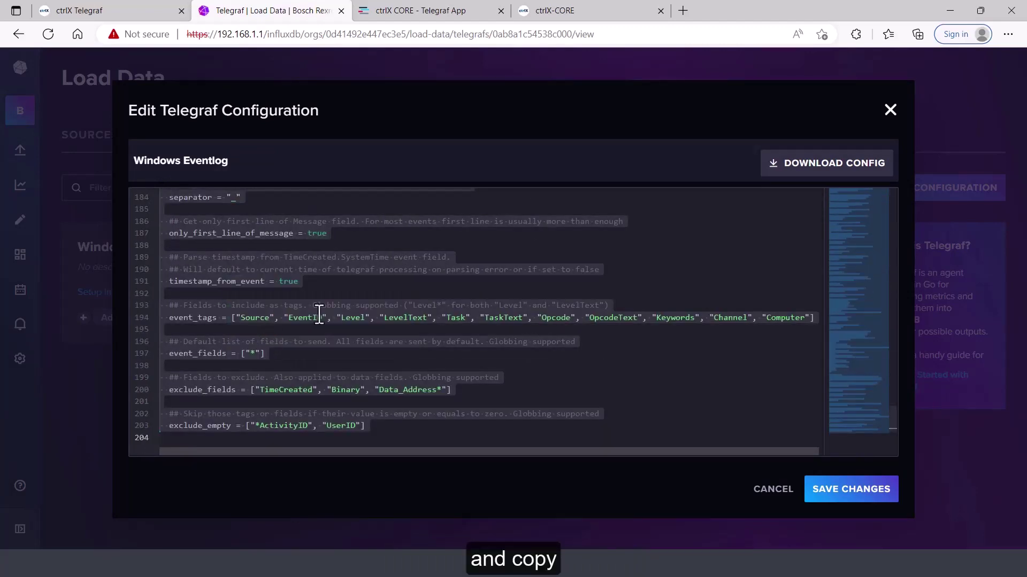
Create an empty-template ctrlX Telegraf configuration named 'Windows Eventlog' and open its editor
left_click(150, 12)
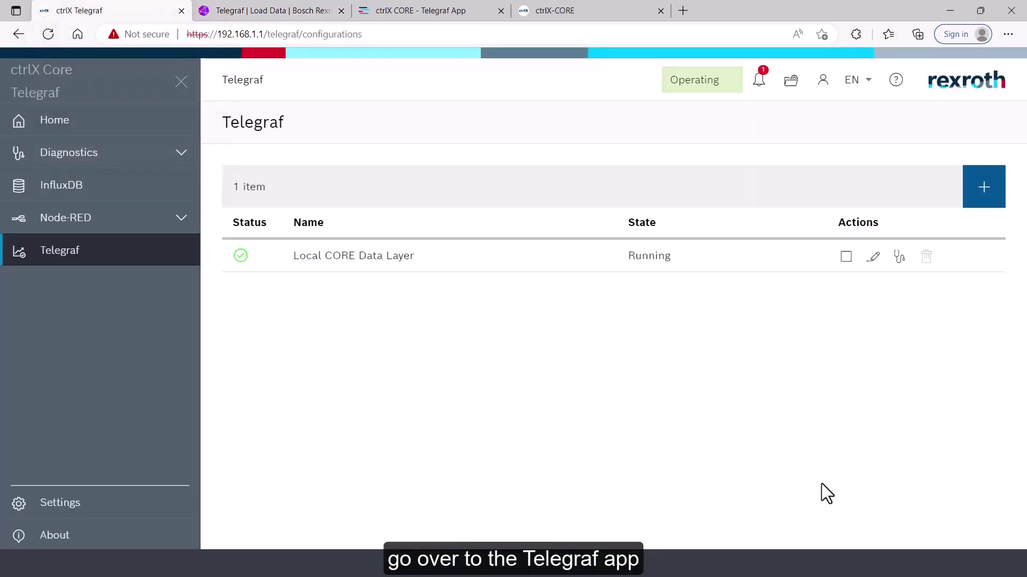
left_click(986, 208)
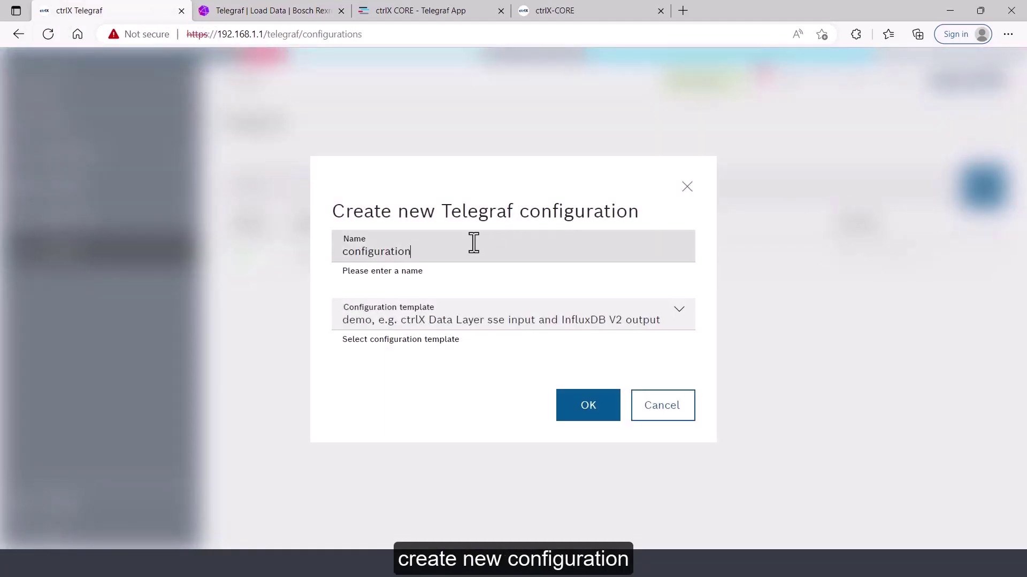
left_click_drag(477, 240, 181, 238)
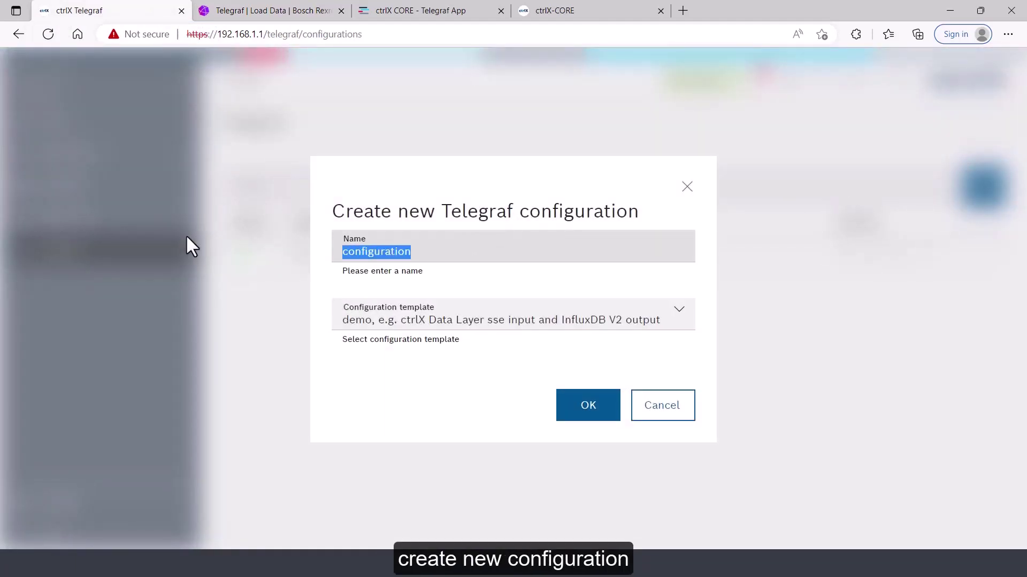
type("Windows Eventlog")
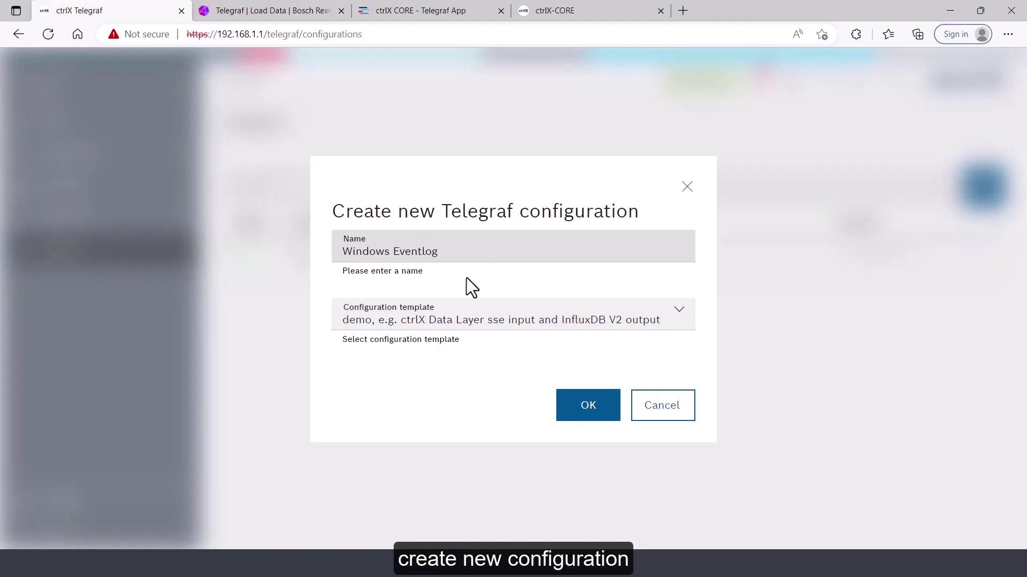
left_click(680, 322)
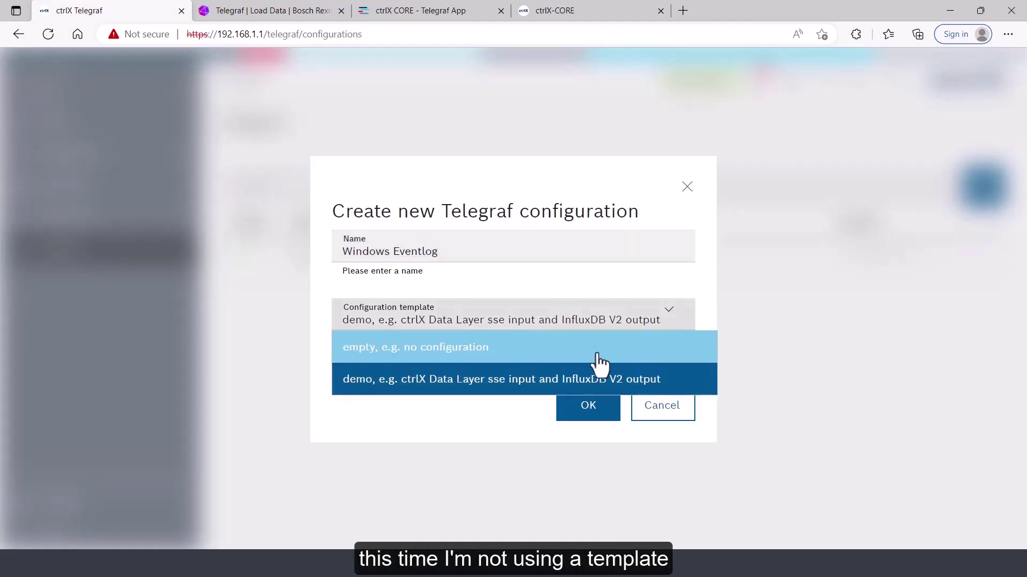
left_click(600, 348)
left_click(593, 415)
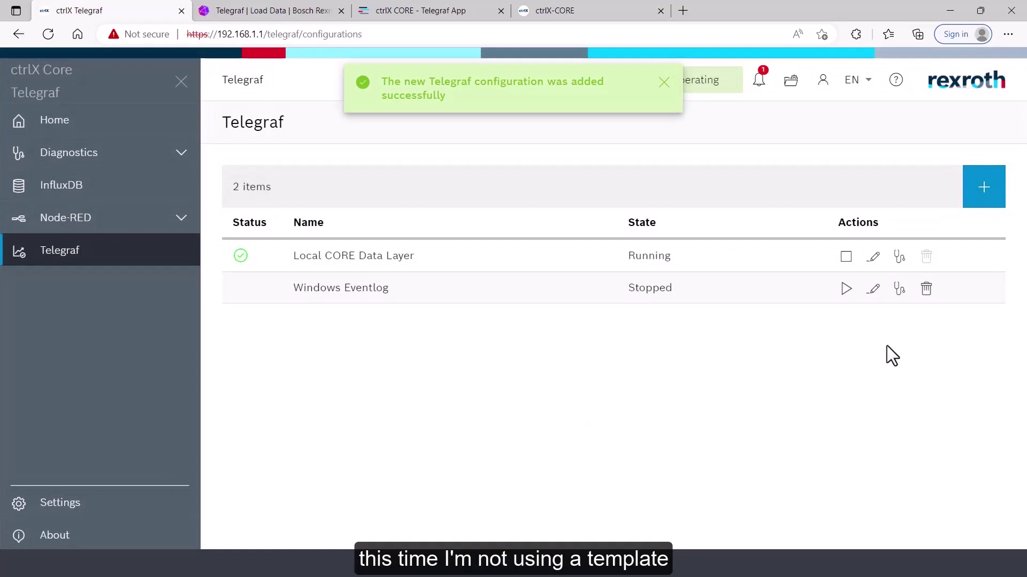
left_click(876, 292)
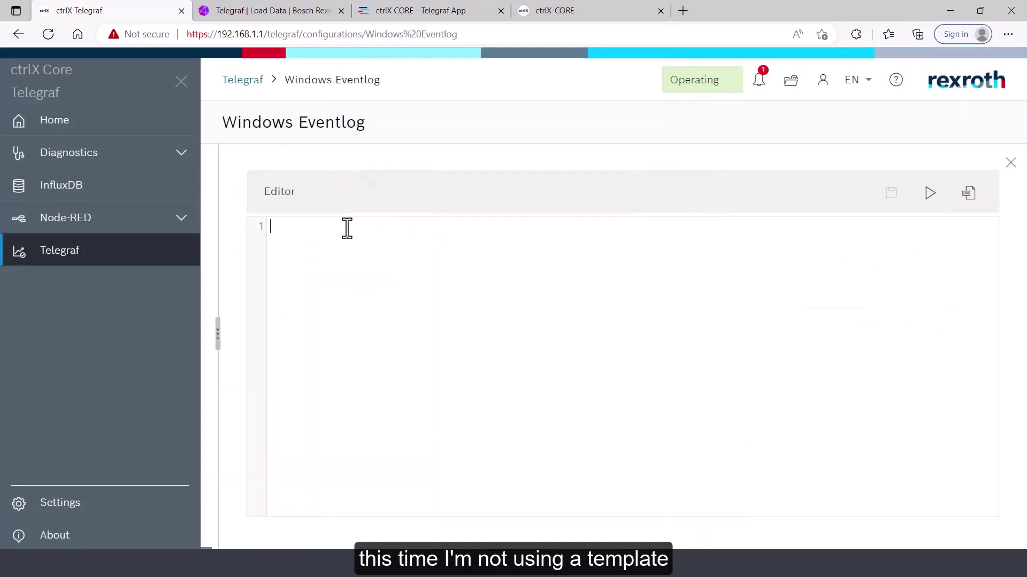
Paste the 204-line config, check its Test_Bucket output settings, and save
key("ctrl+v")
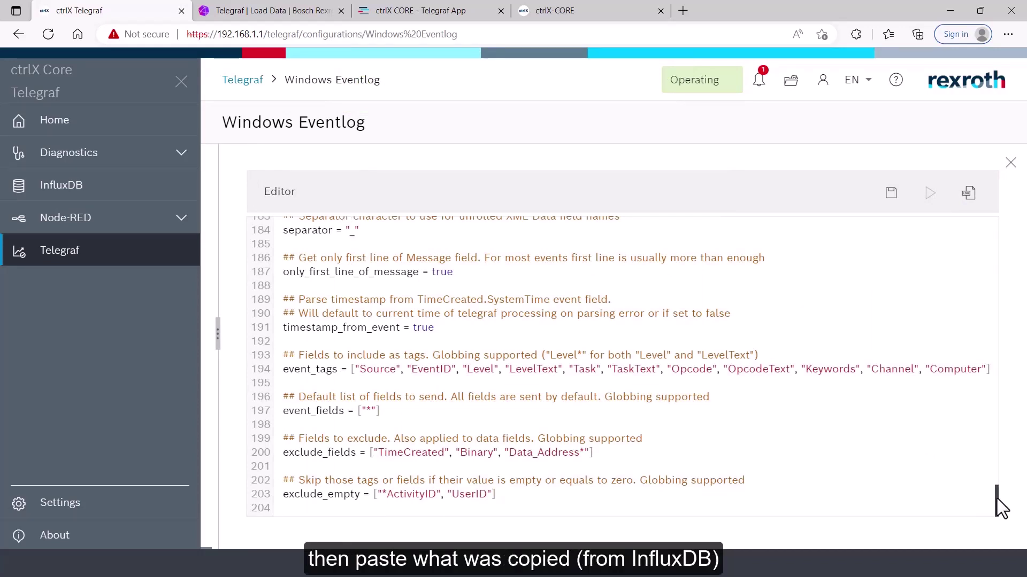
left_click_drag(996, 498, 993, 198)
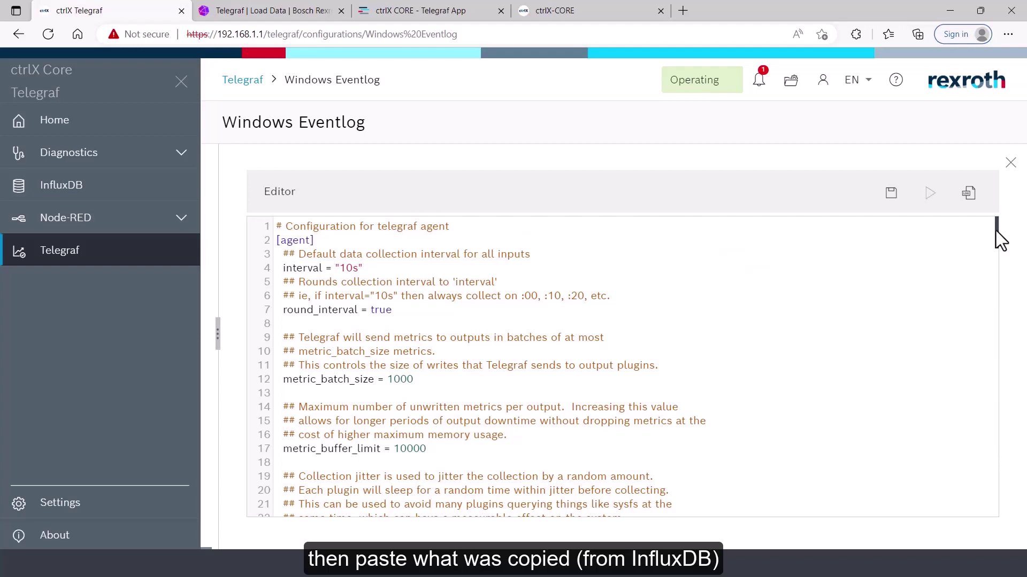
left_click_drag(998, 231, 998, 342)
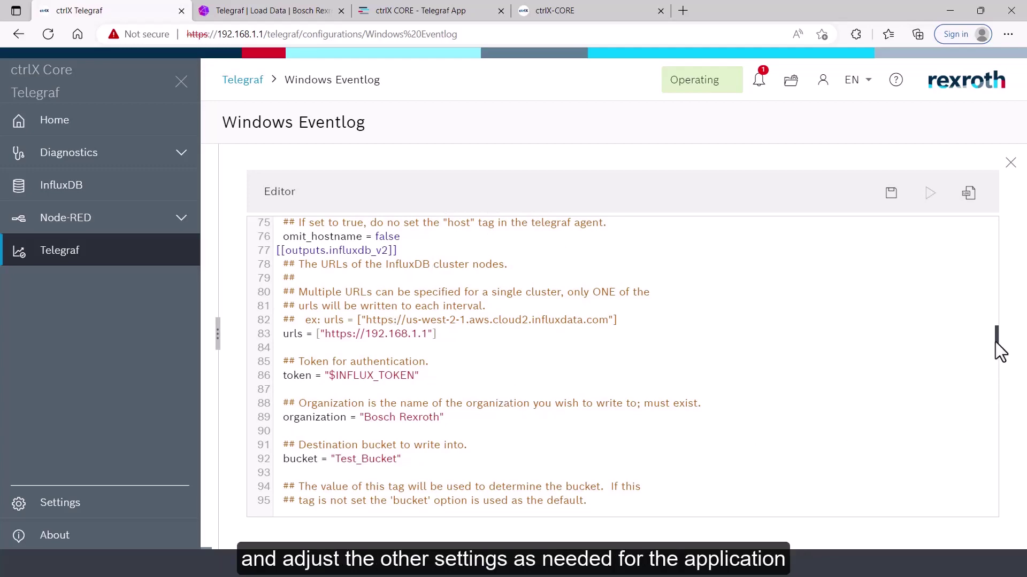
left_click_drag(1000, 351, 1008, 527)
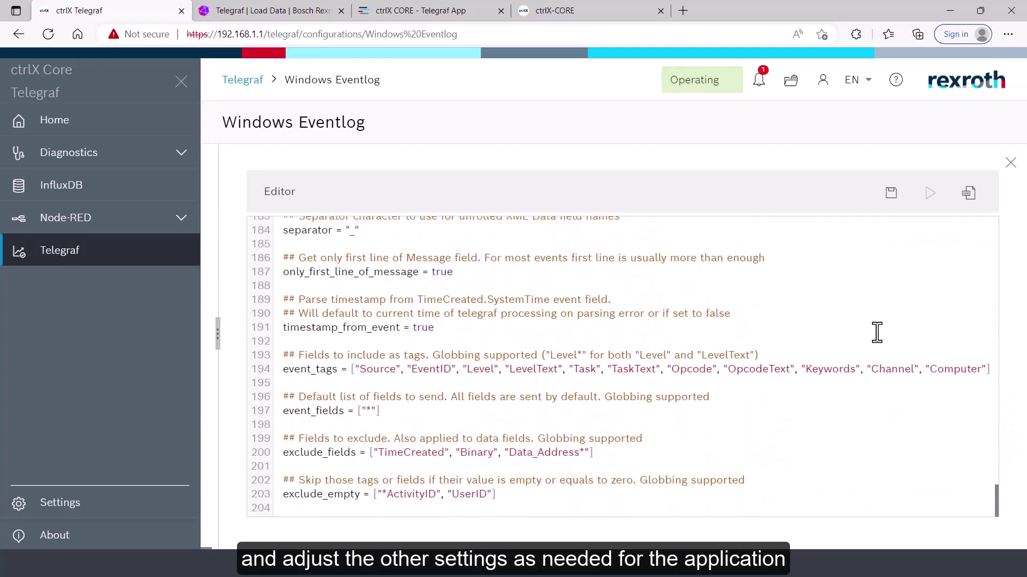
left_click(892, 198)
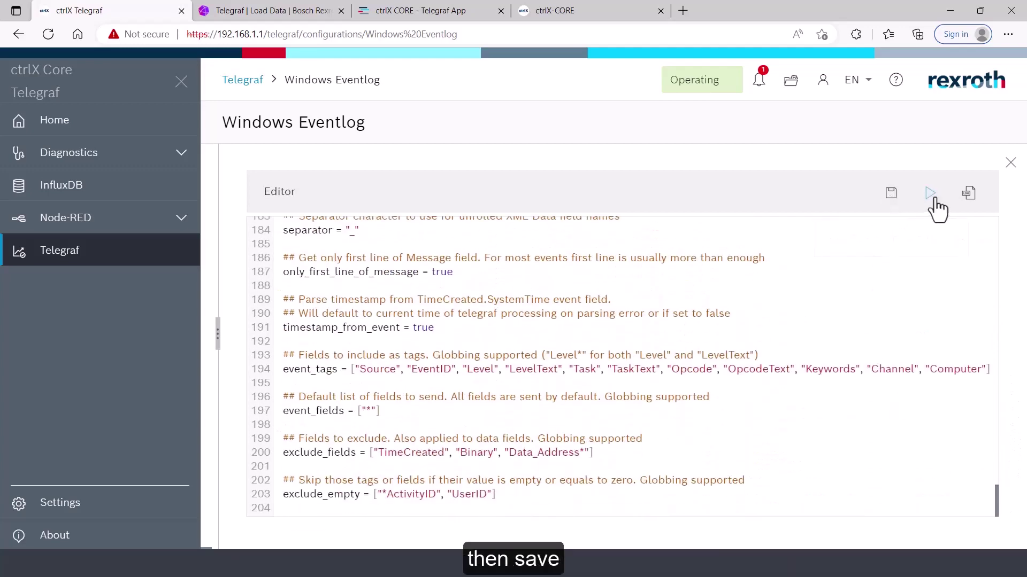